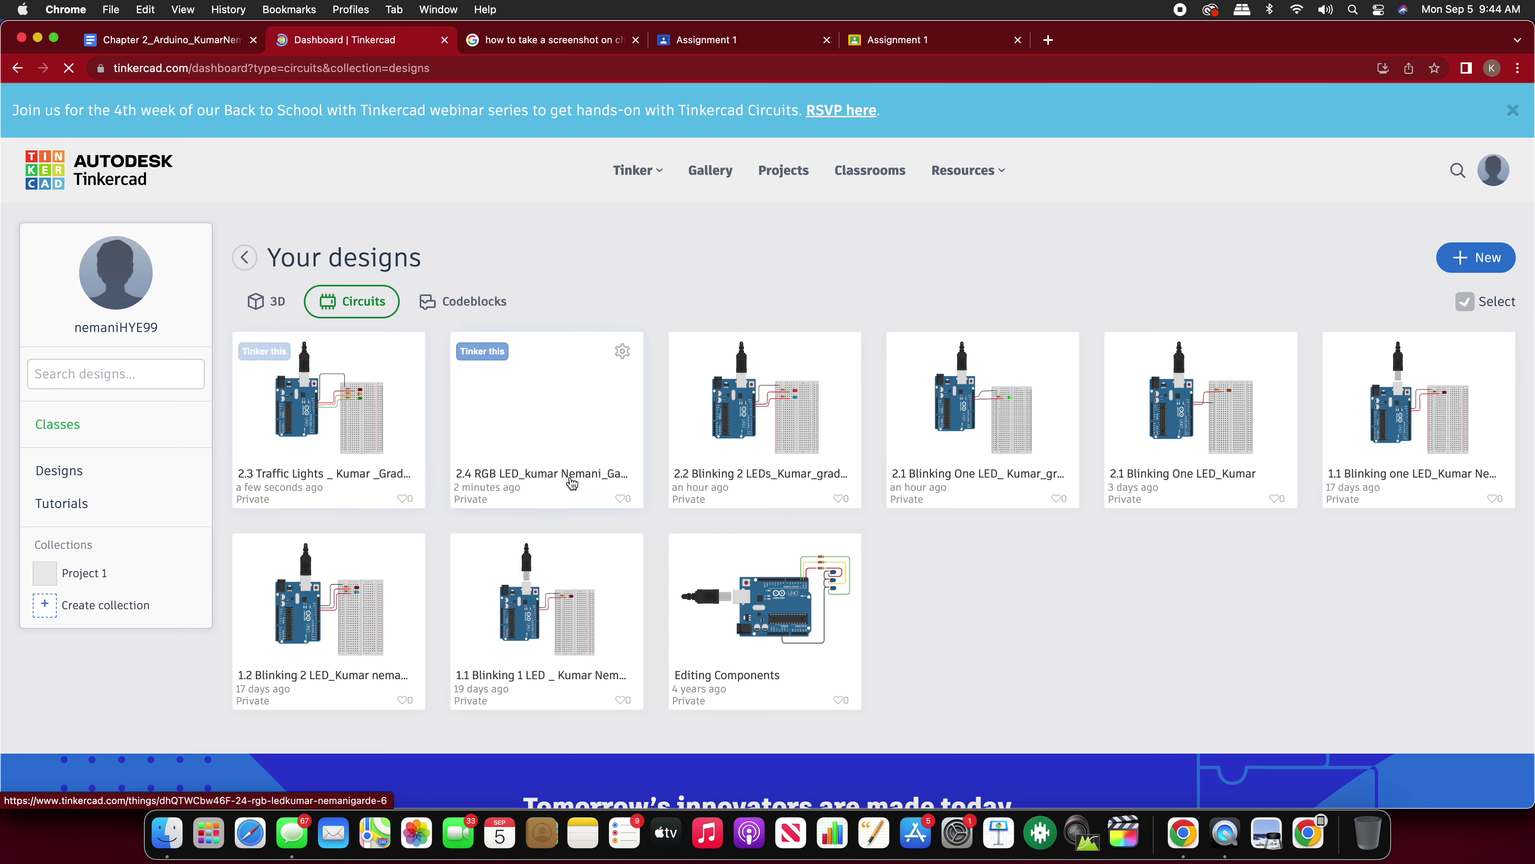
Step: Open the 2.4 RGB LED circuit for editing and add an Arduino Uno R3 rotated 90° clockwise, with its USB end up
left_click(540, 442)
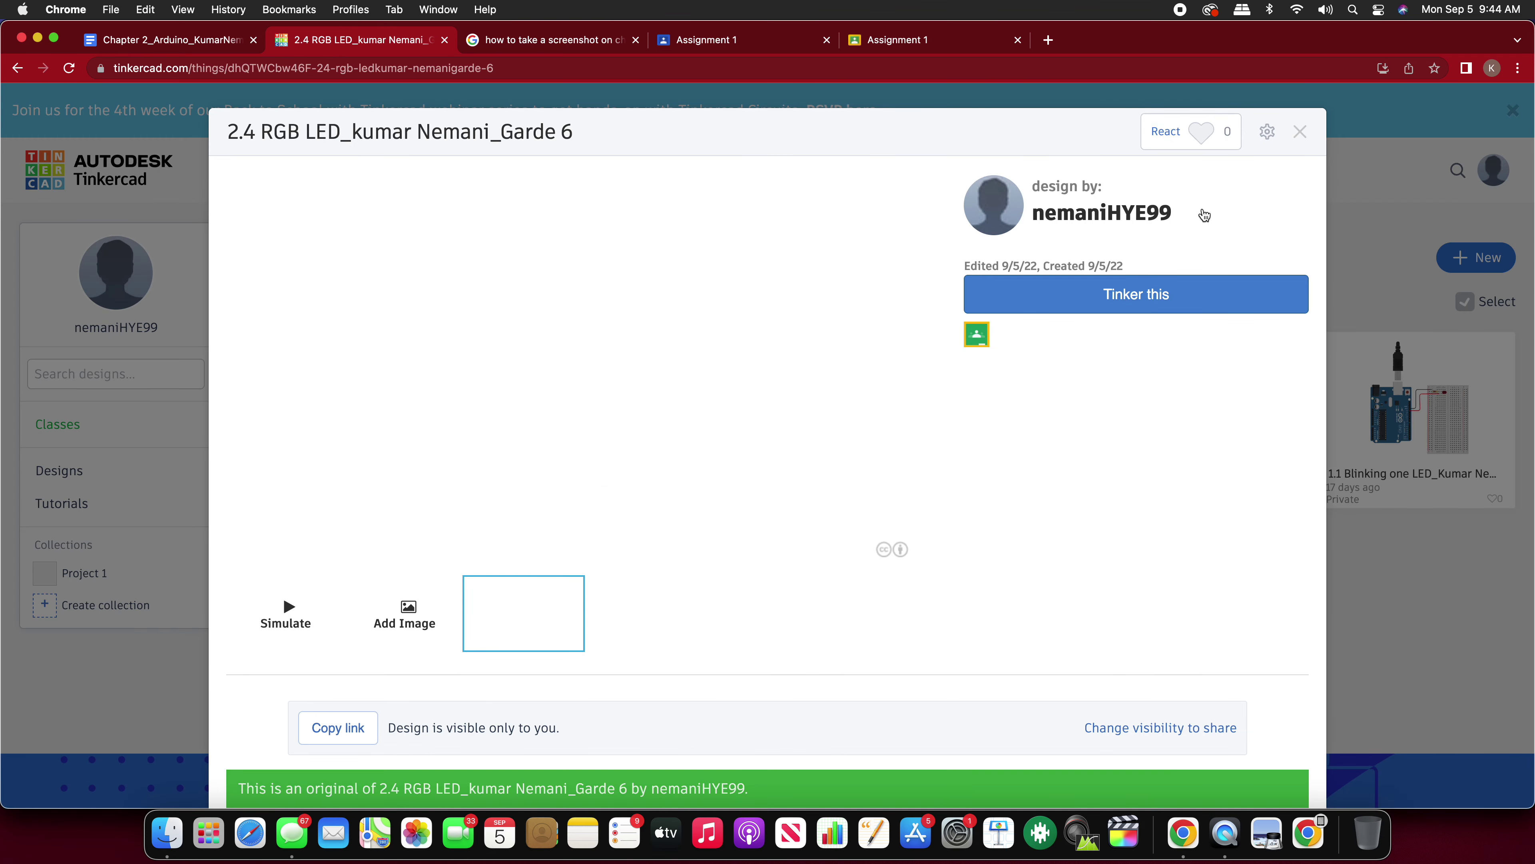
left_click(1097, 295)
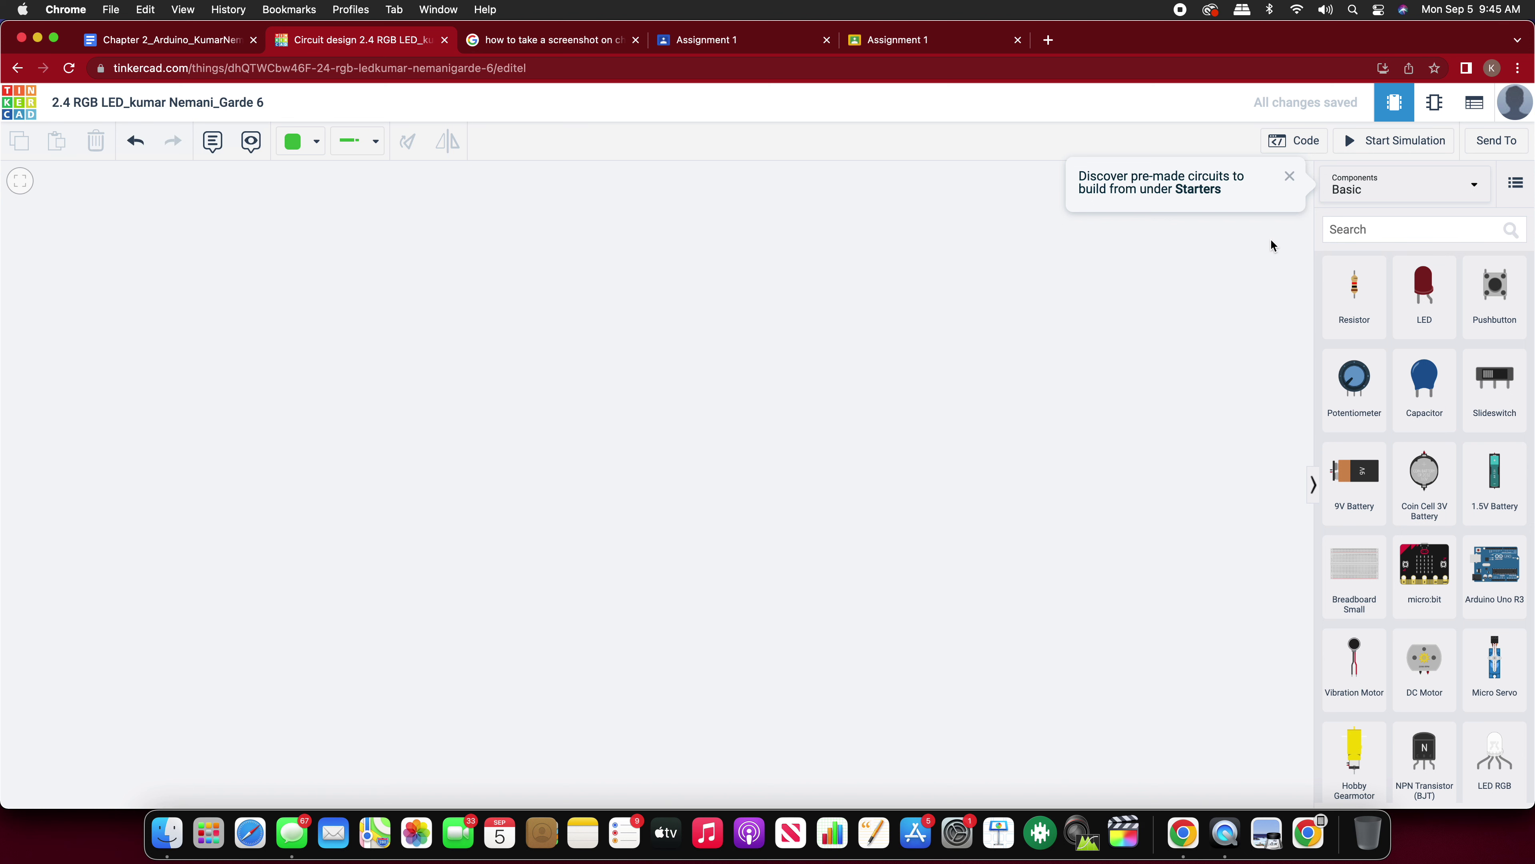
left_click_drag(1495, 569, 523, 487)
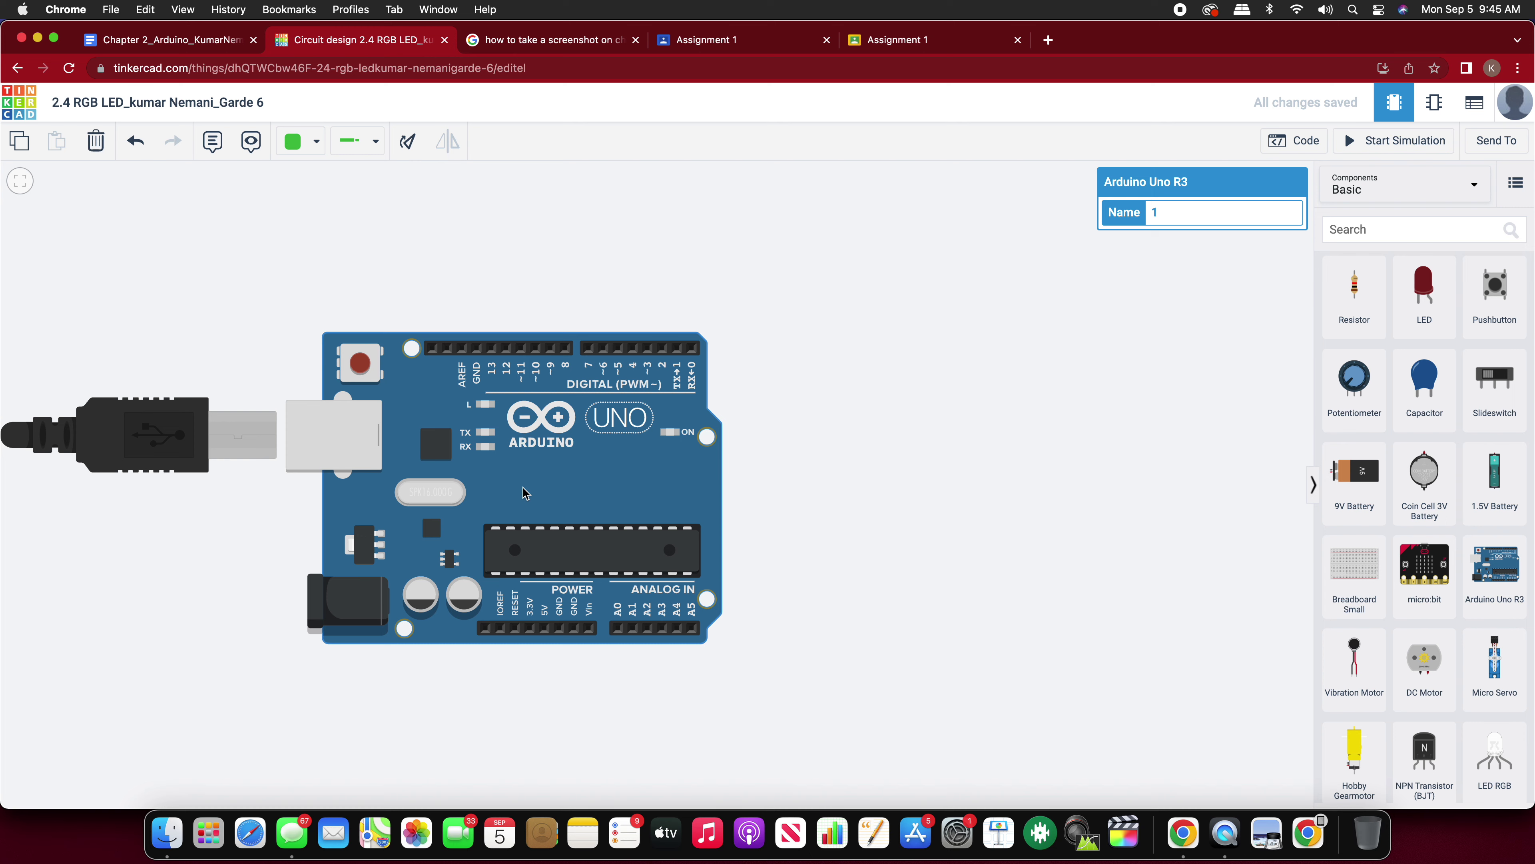
key("r")
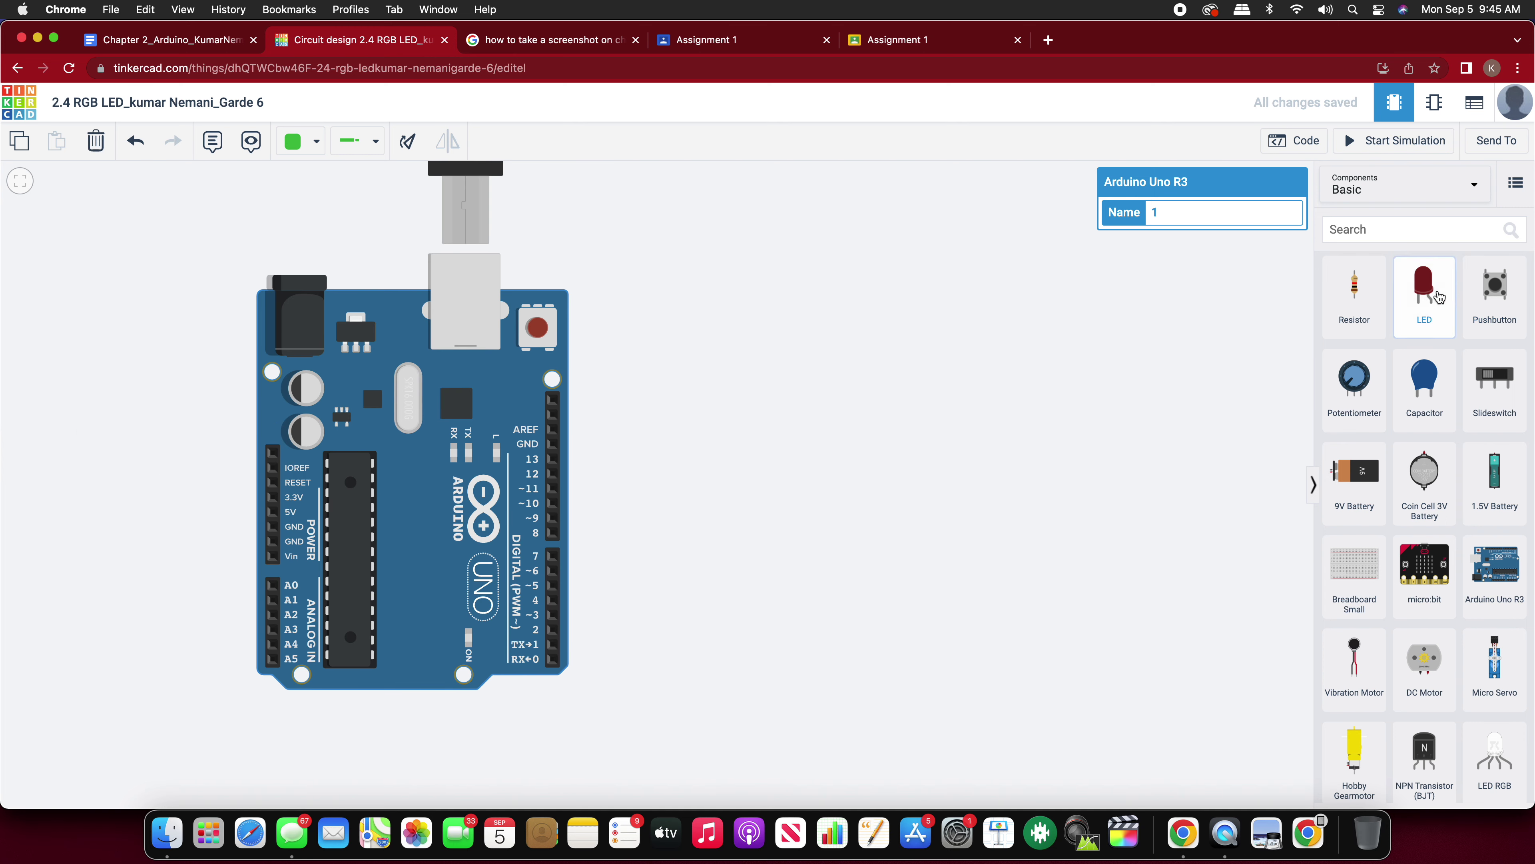
left_click_drag(1424, 290, 1007, 309)
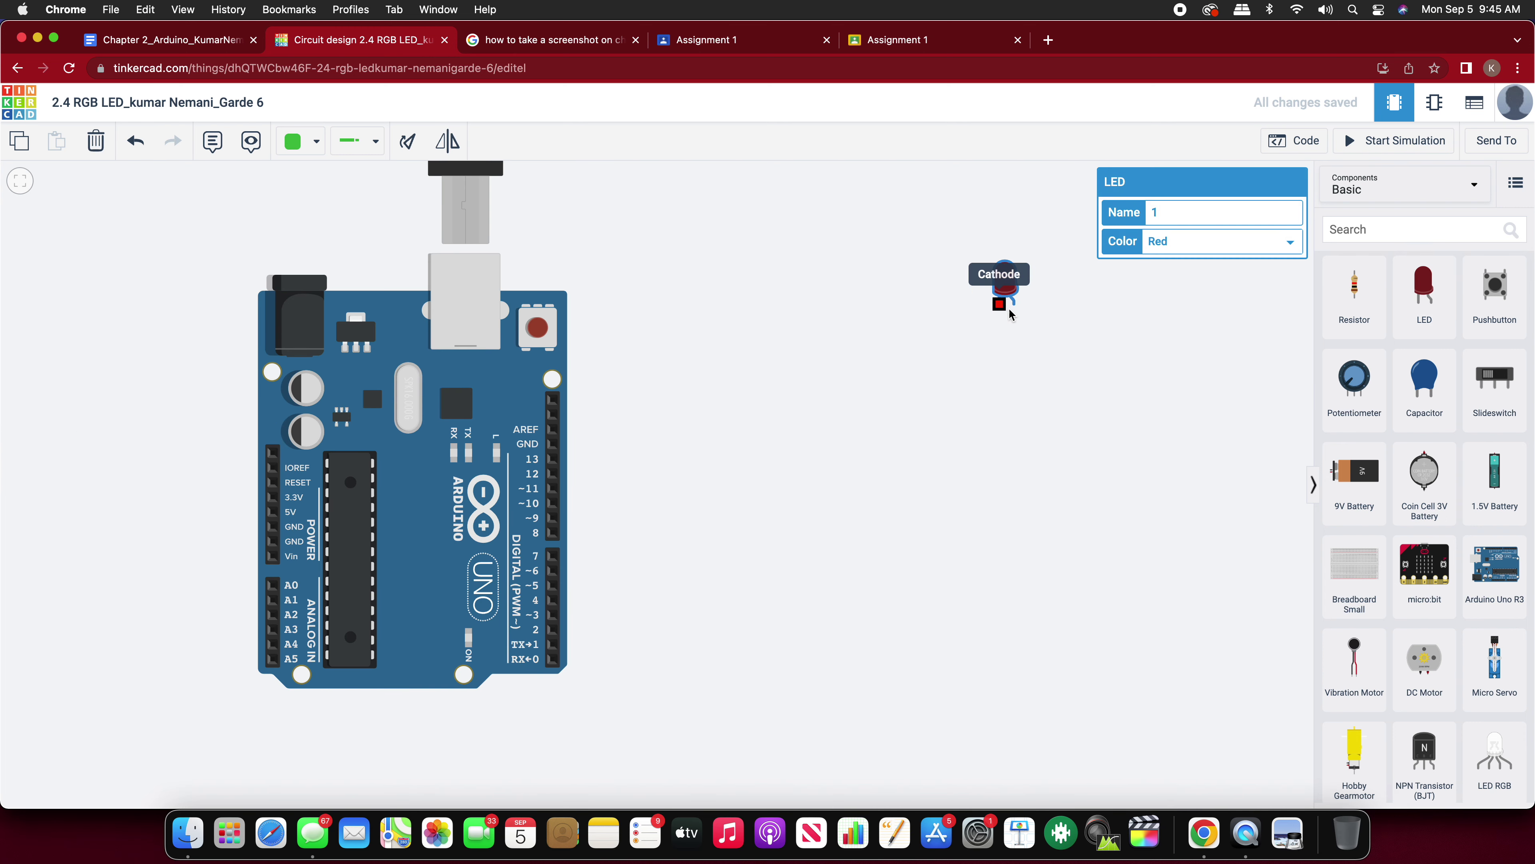
scroll(986, 296, "up", 5)
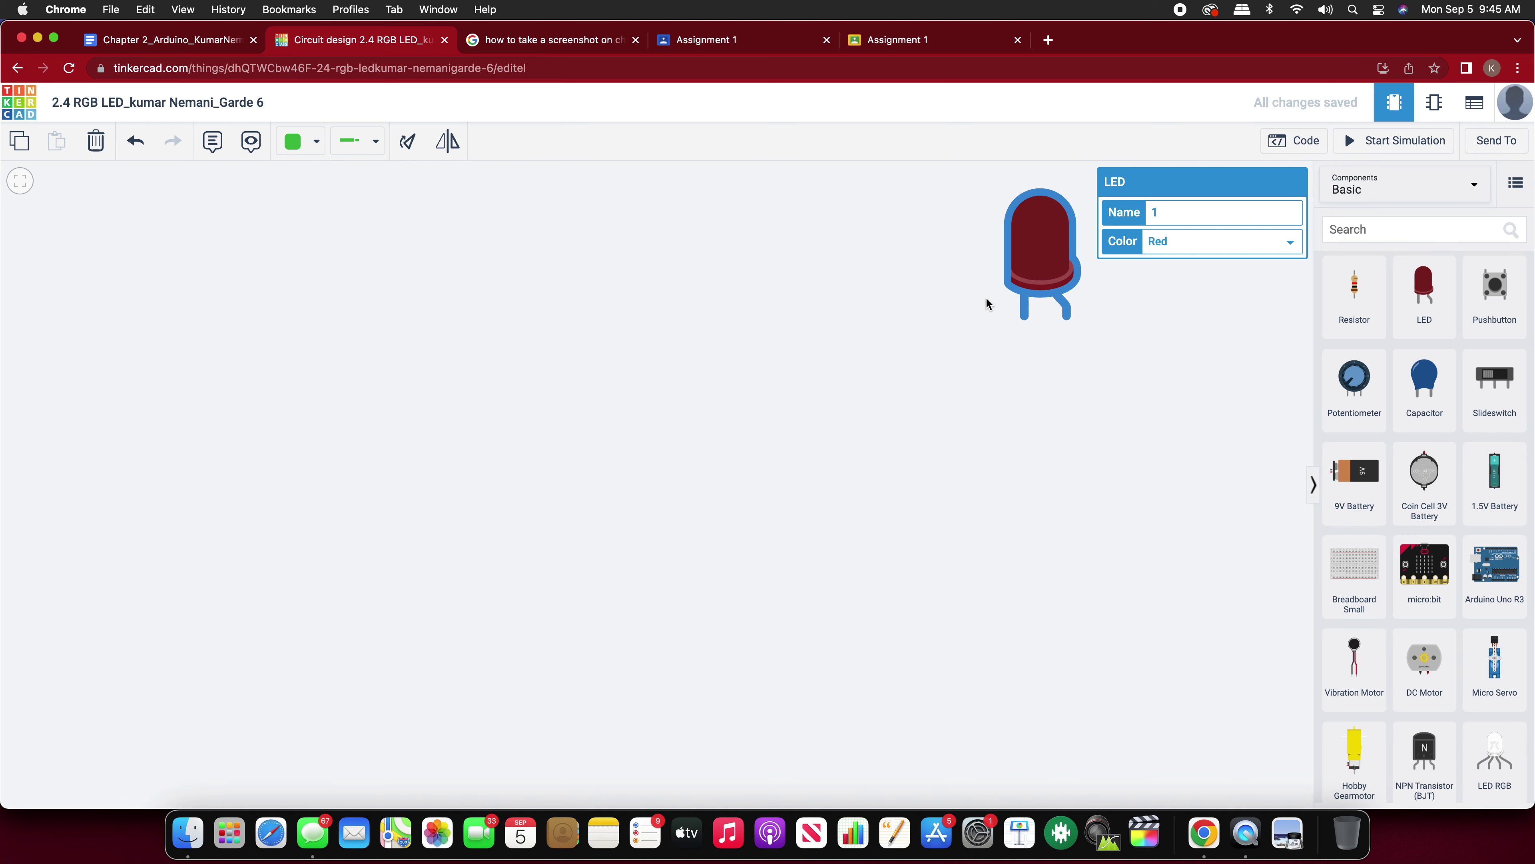
scroll(1062, 334, "down", 2)
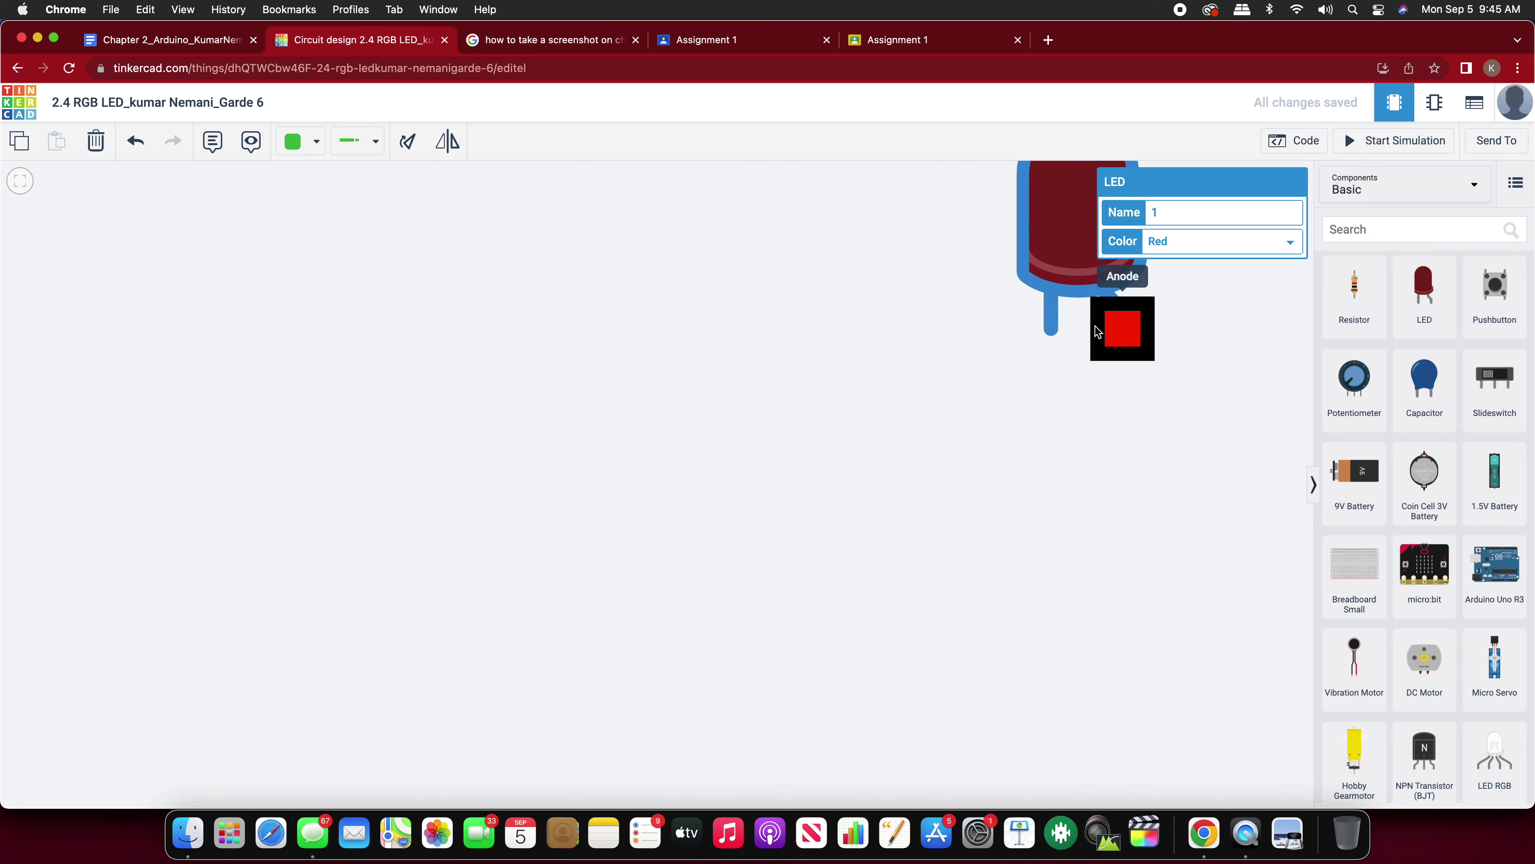
scroll(1104, 332, "down", 3)
scroll(1104, 331, "down", 3)
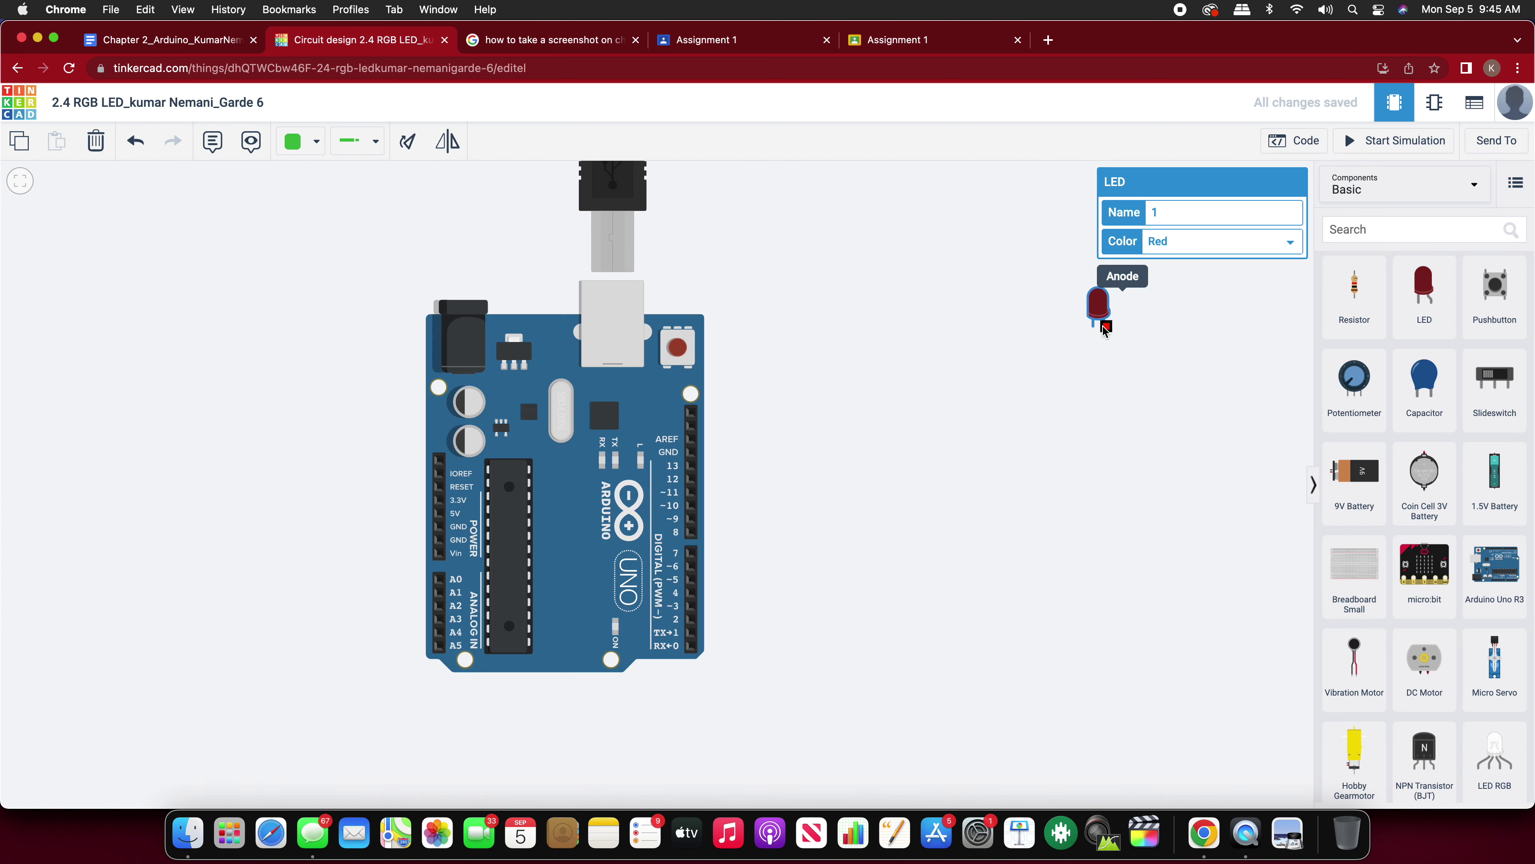
key("Delete")
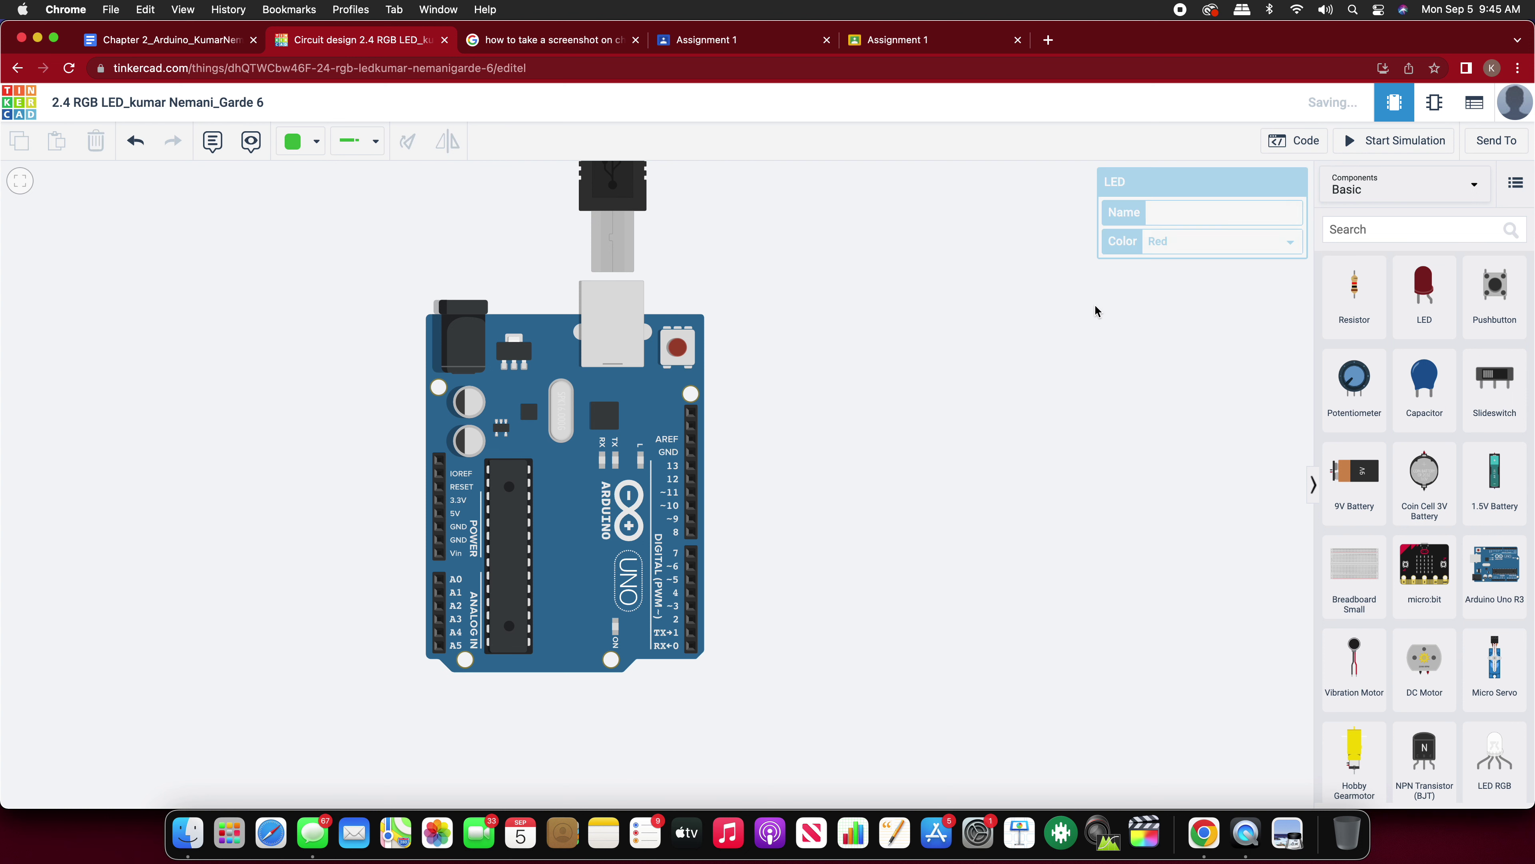
Step: Search the components for "led rgb" and place an LED RGB beside the Arduino, near its USB end
left_click(1389, 229)
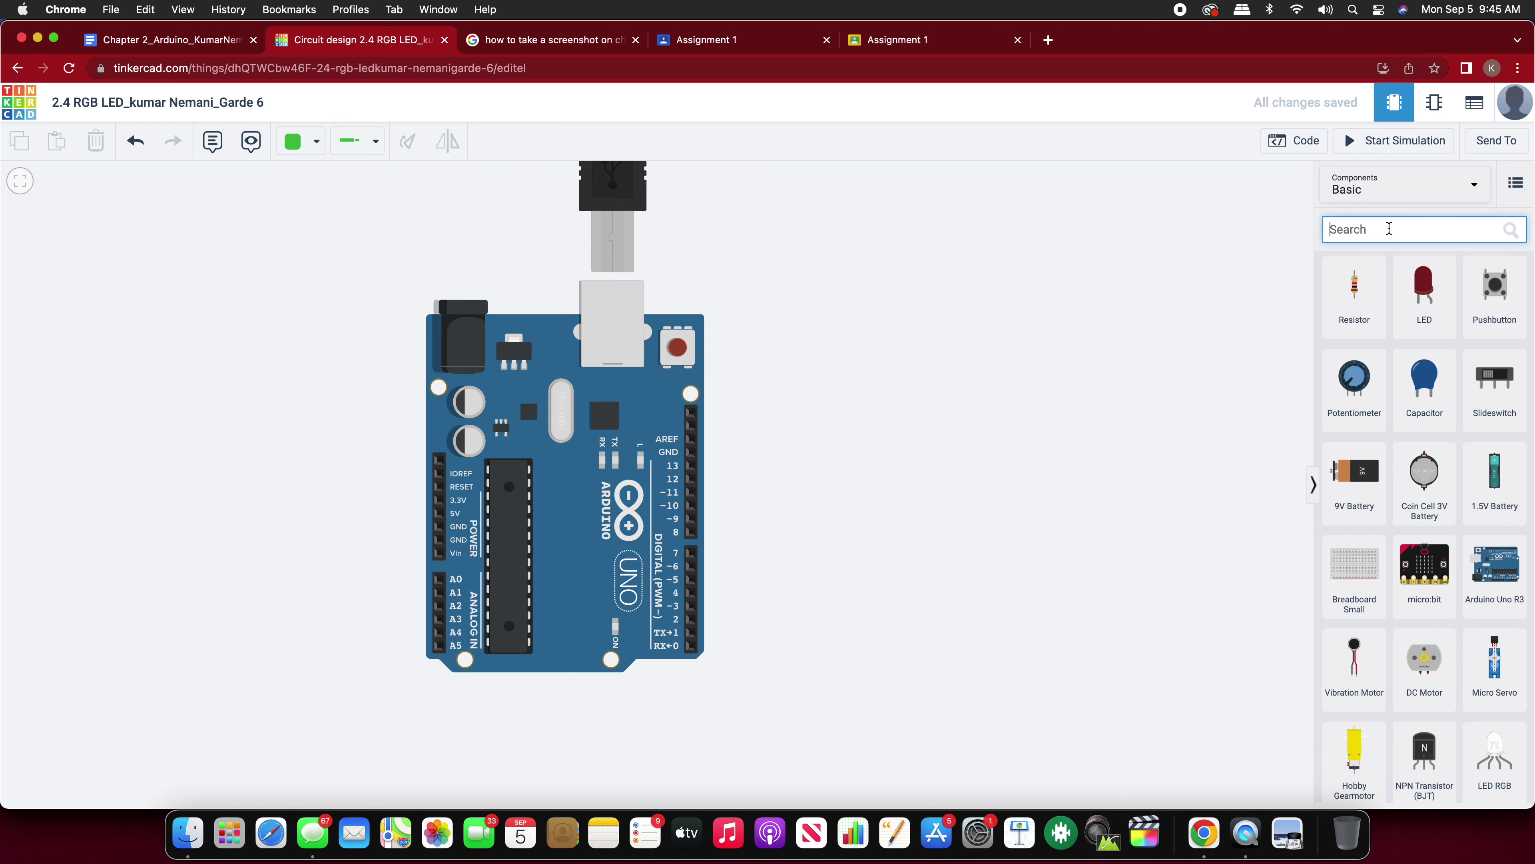
type("rgb")
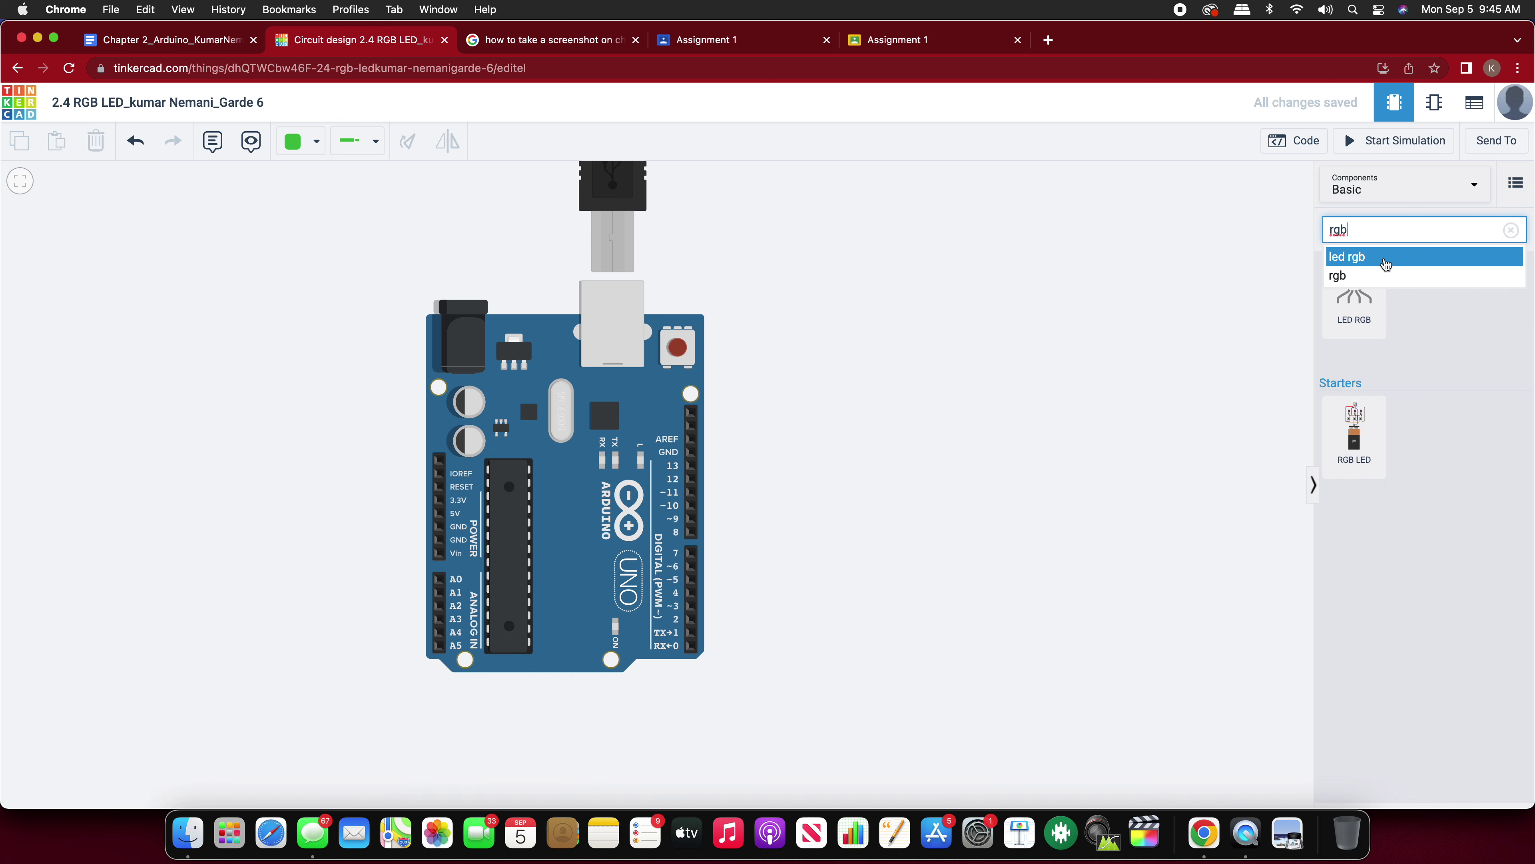
left_click(1385, 264)
left_click_drag(1354, 300, 996, 345)
scroll(967, 329, "up", 5)
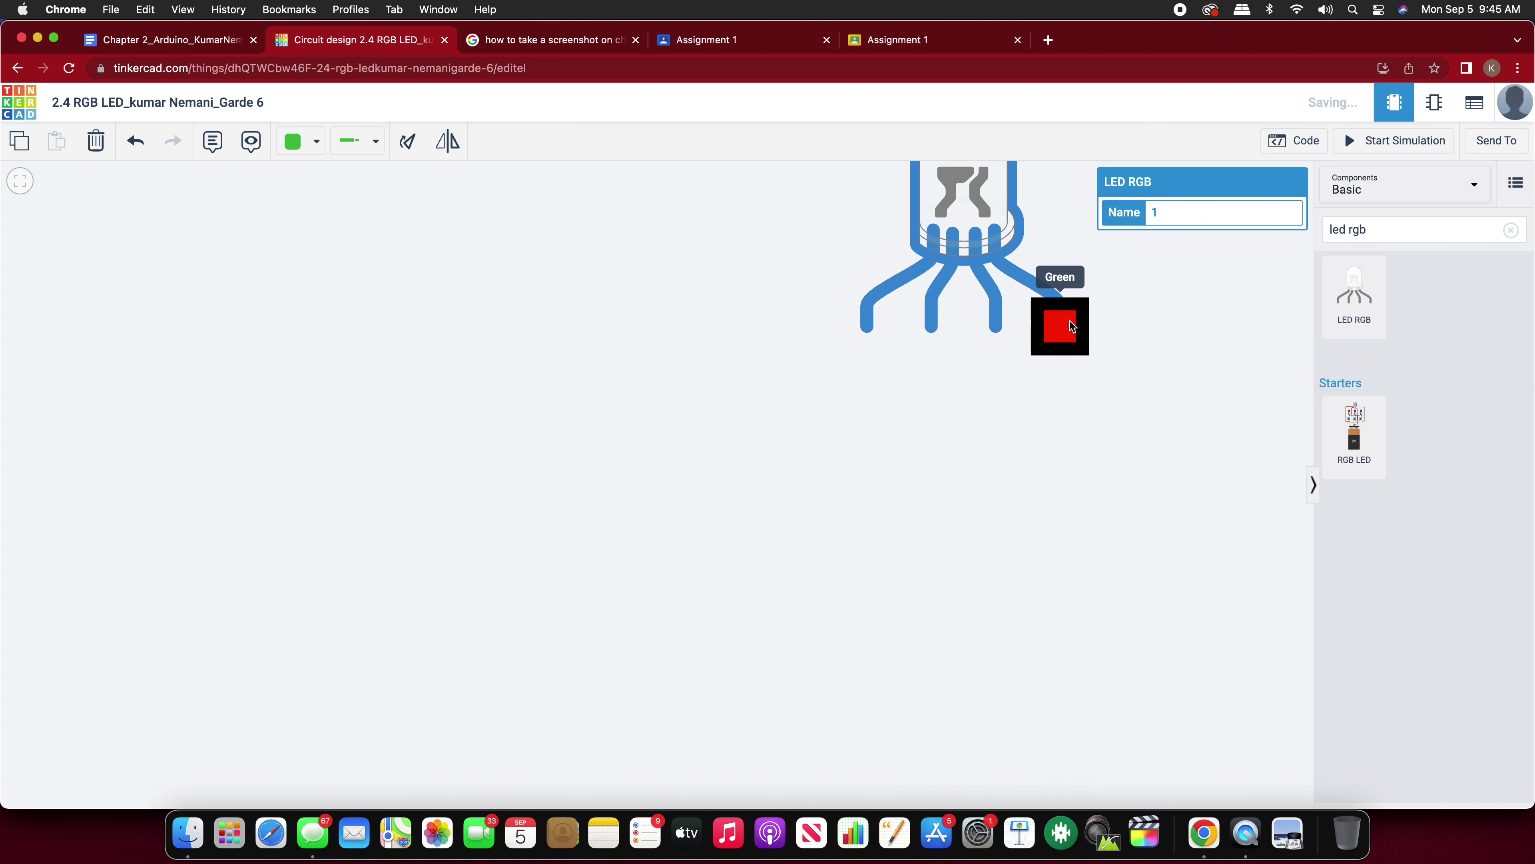
scroll(822, 318, "down", 5)
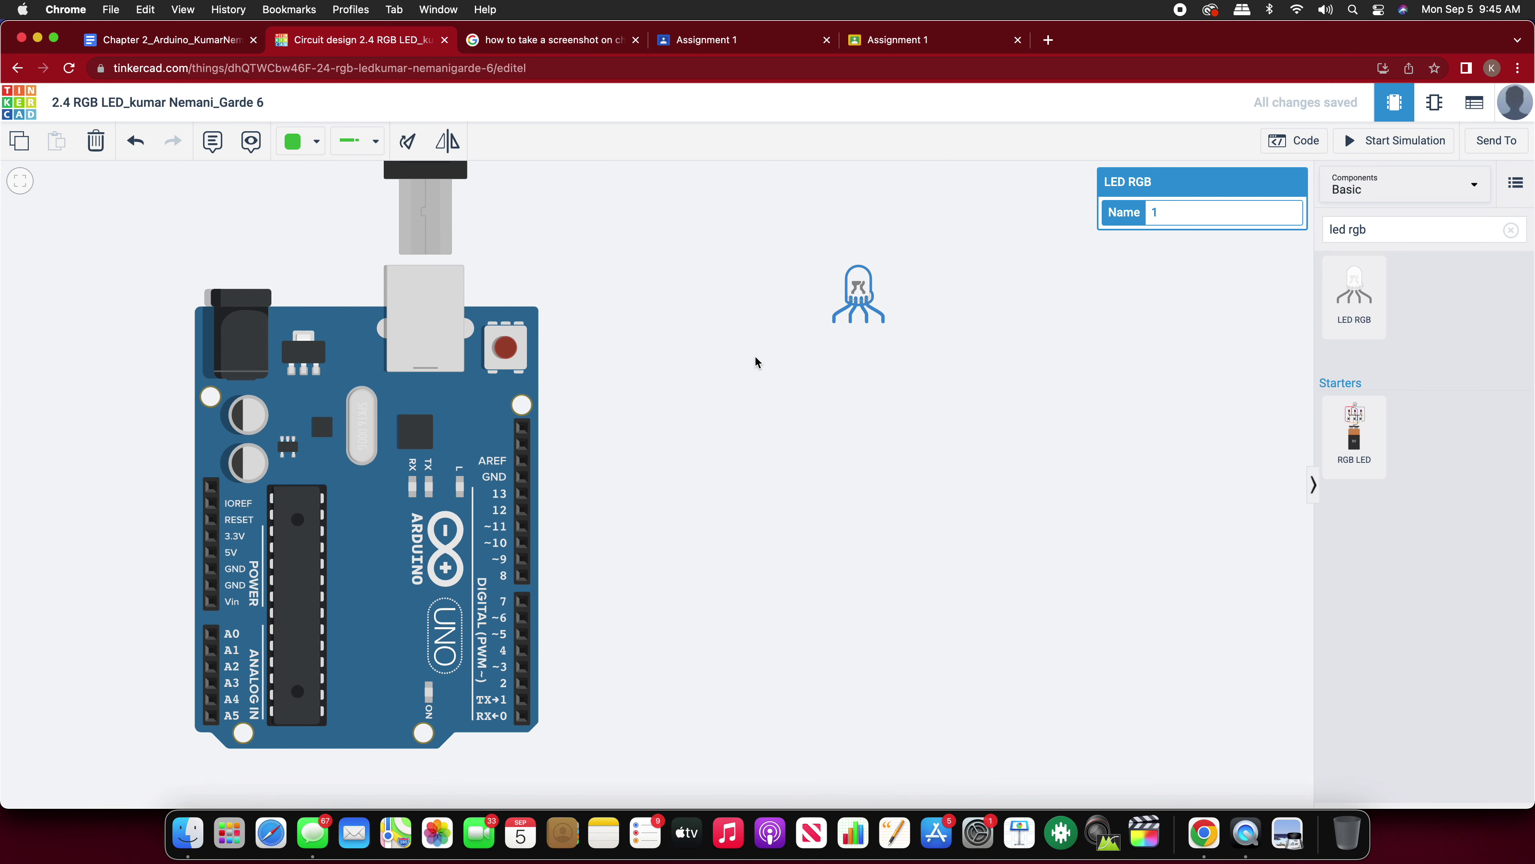
left_click_drag(871, 287, 696, 320)
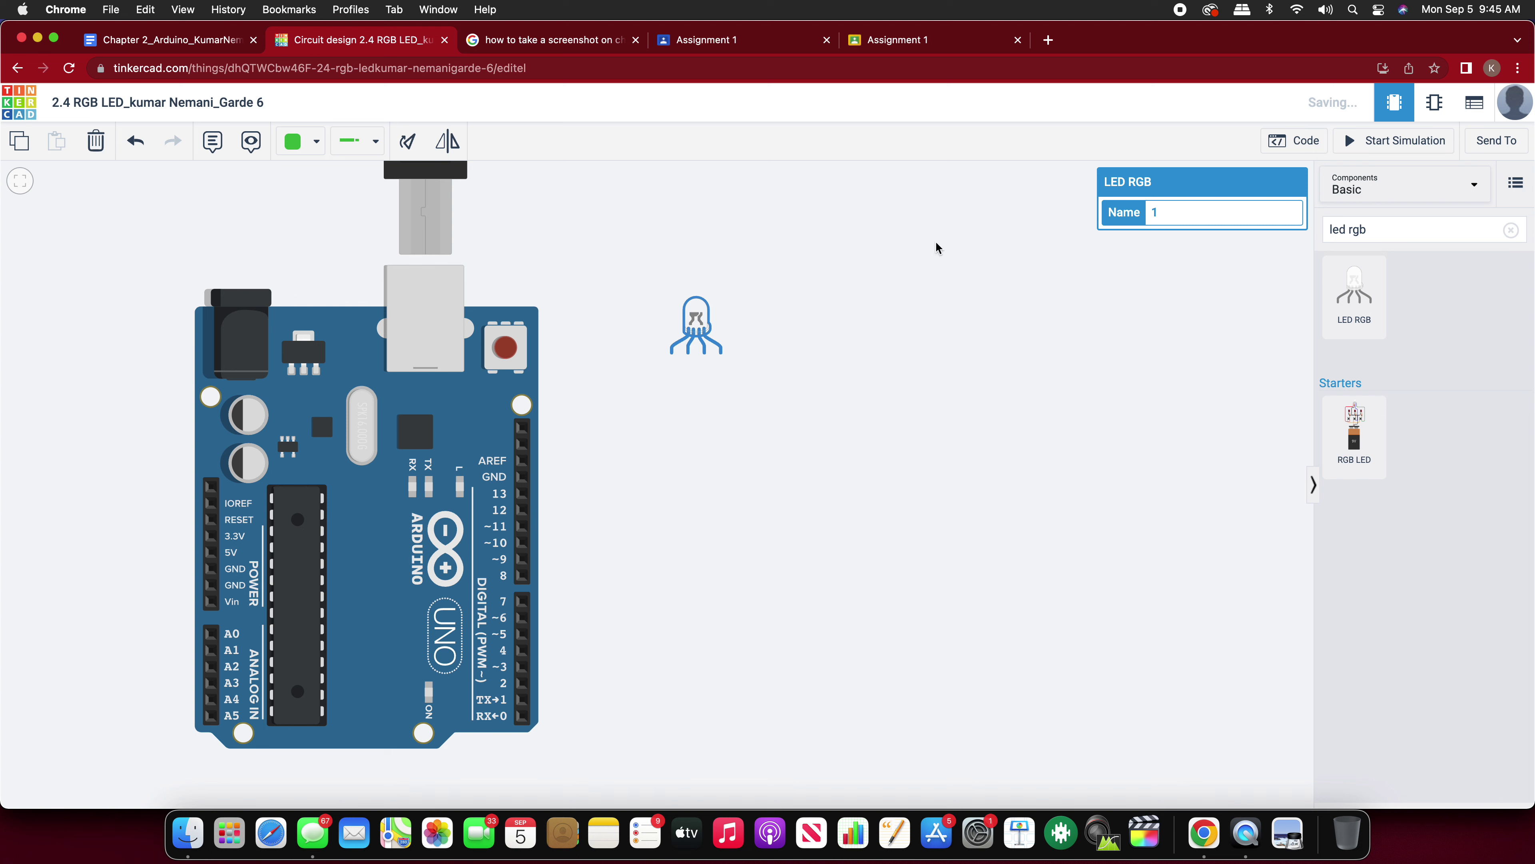
Step: Clear the component search and add a small breadboard beside the Arduino, rotated 90° clockwise so row 1 is uppermost
left_click(1512, 230)
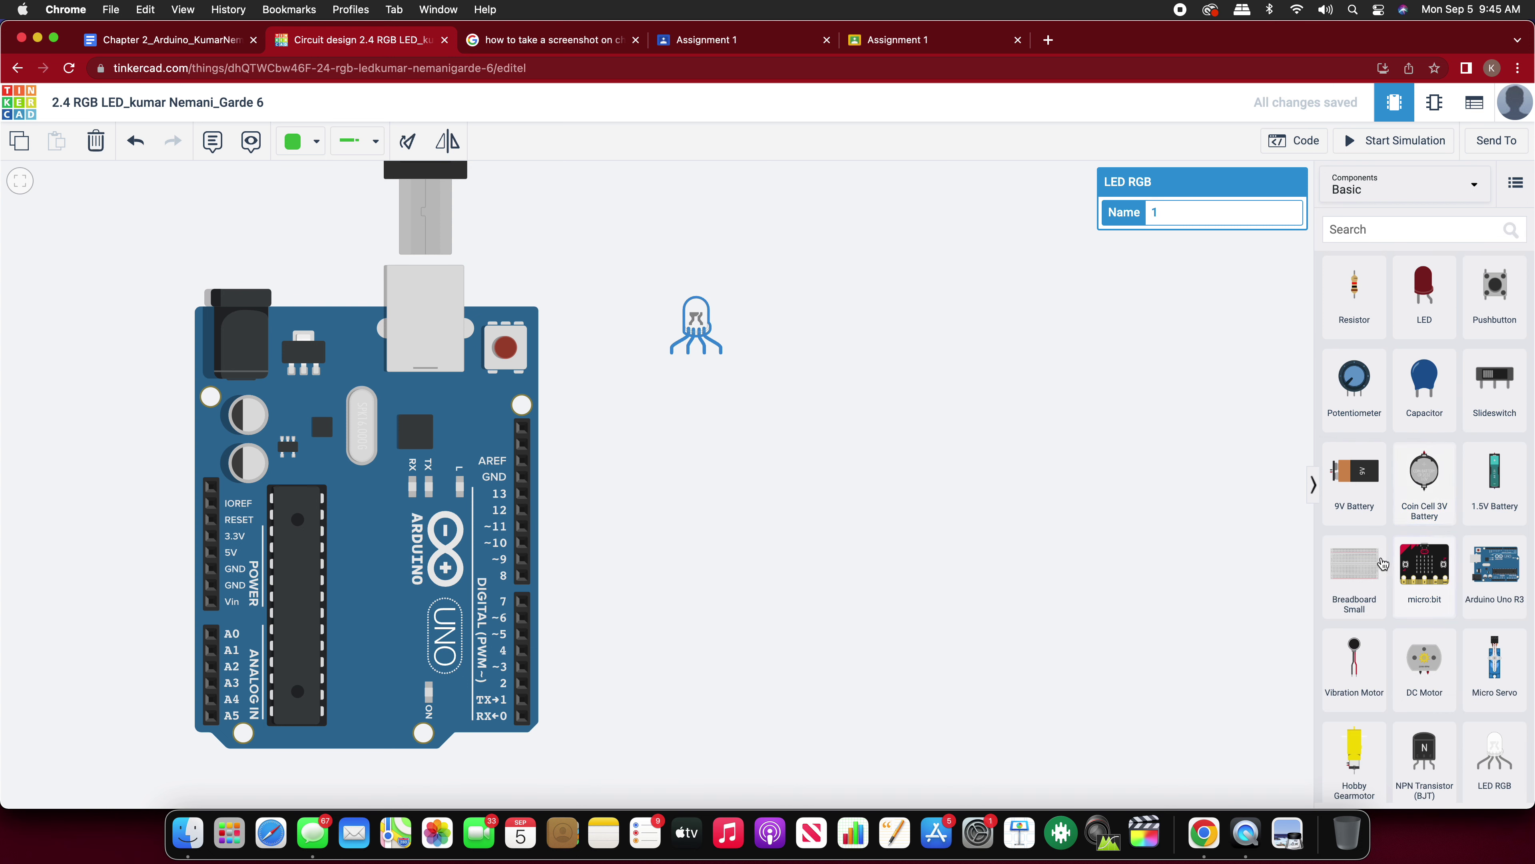
left_click_drag(1353, 575, 931, 568)
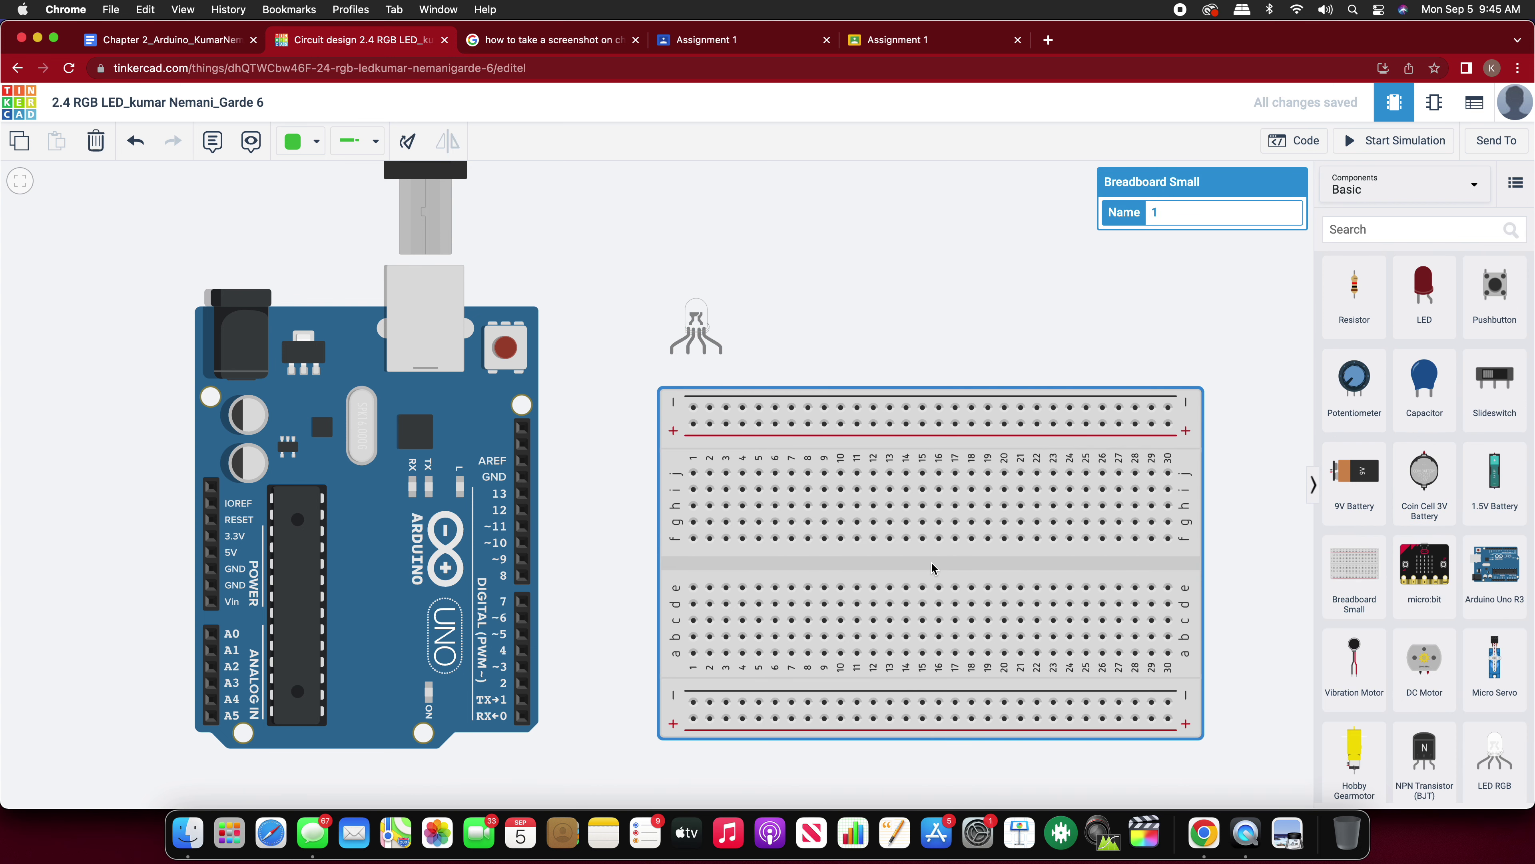
key("r")
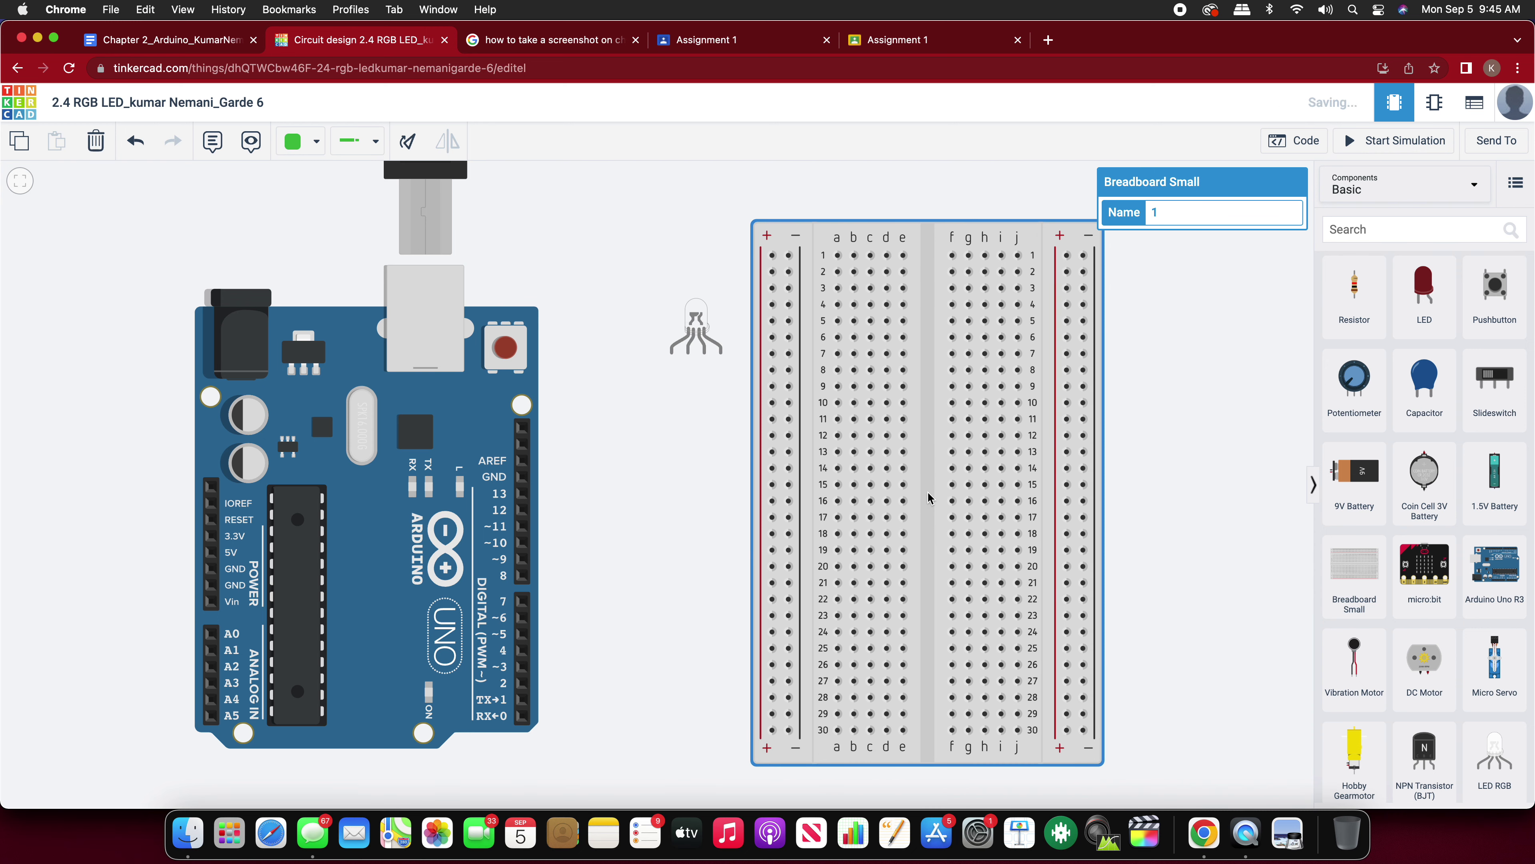
Step: Put the RGB LED on the breadboard, rotated 90° clockwise, with its legs in column d, rows 3 to 6
left_click_drag(698, 314, 900, 354)
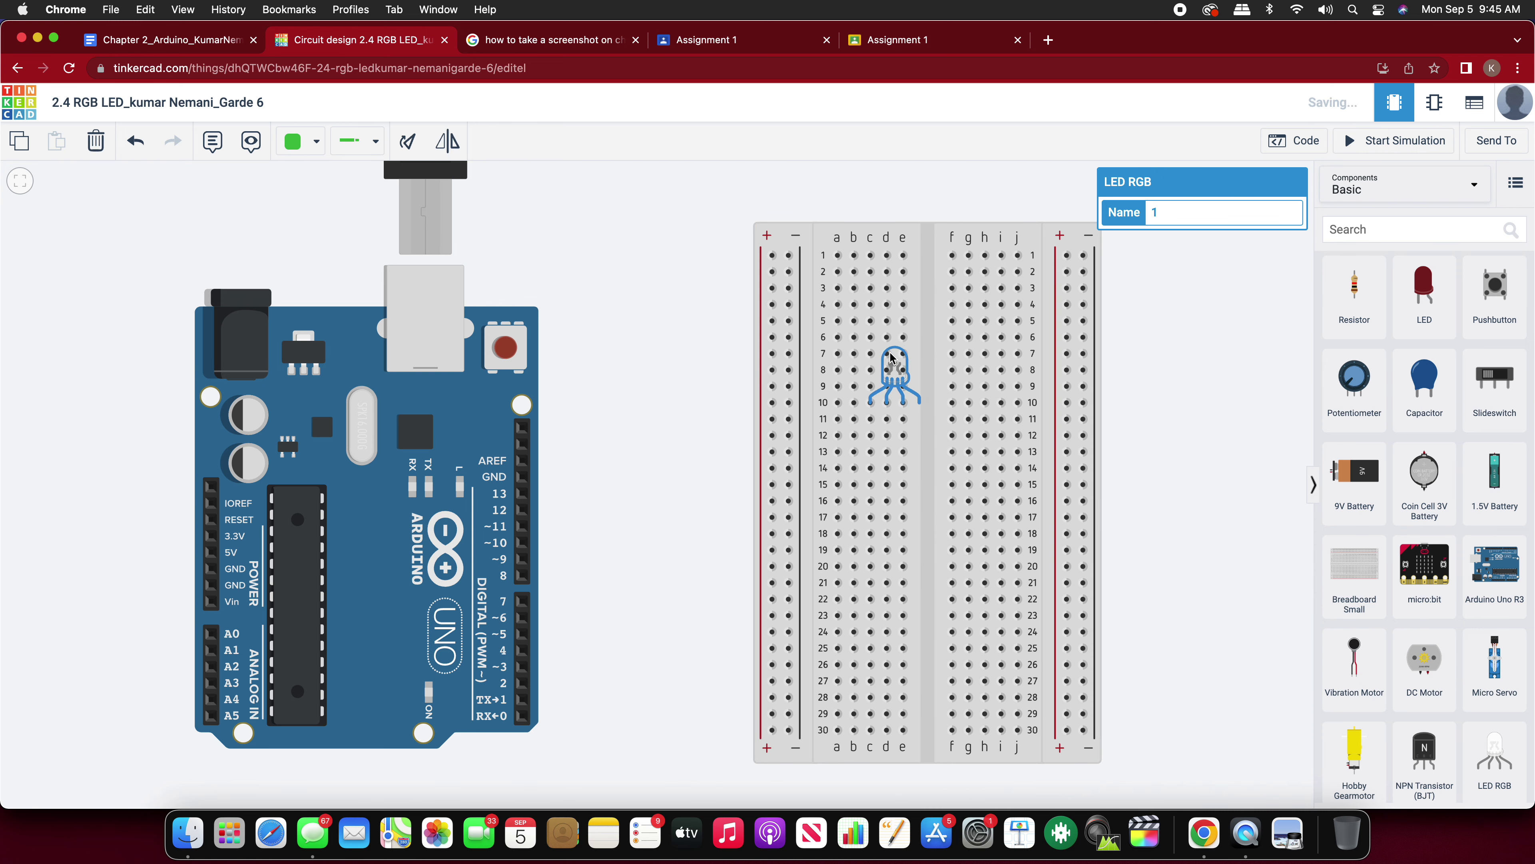
key("r")
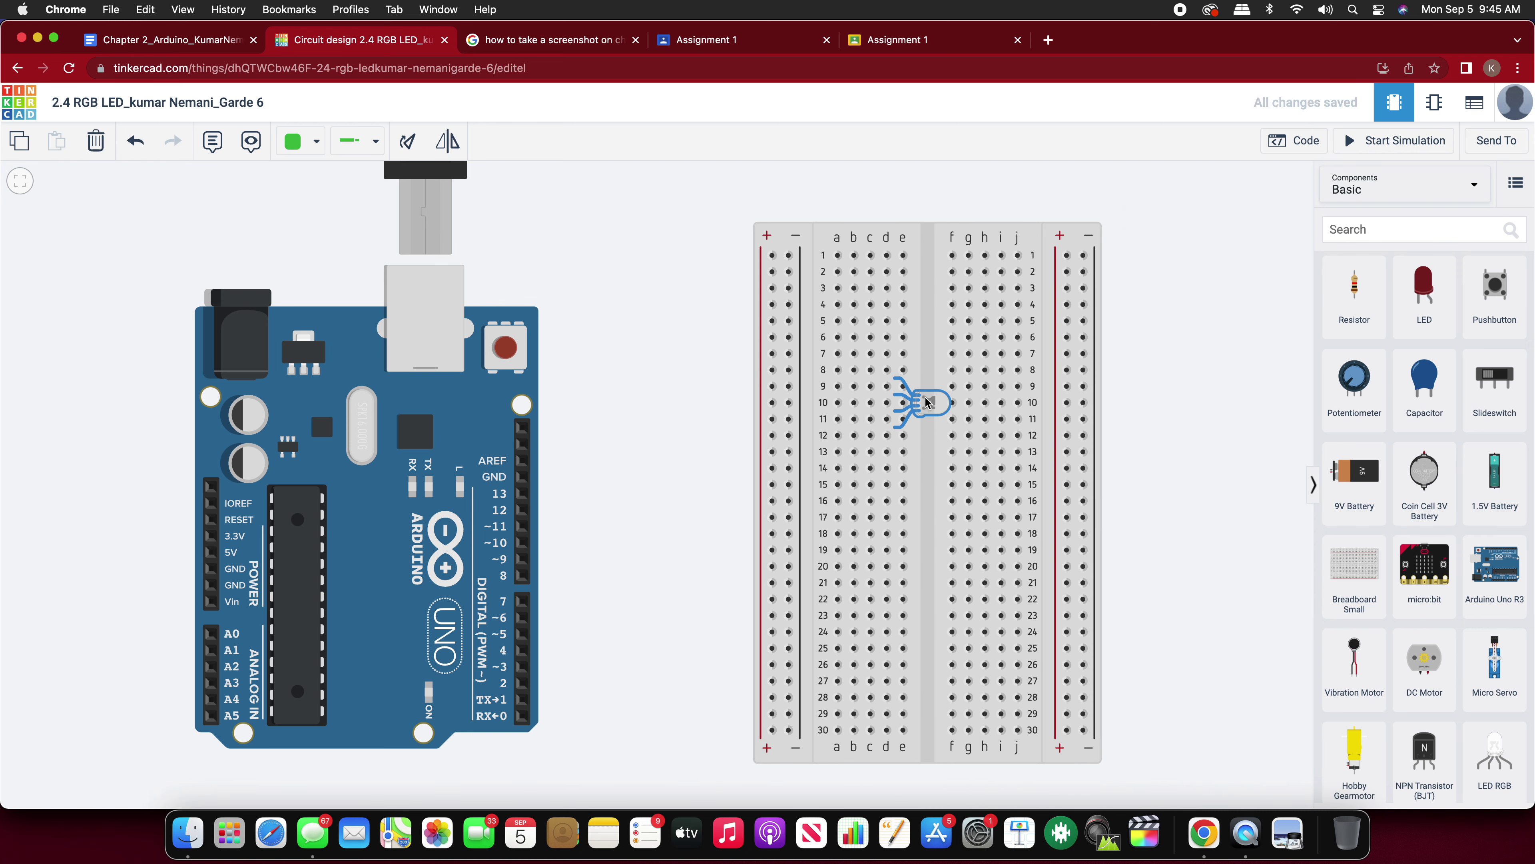
left_click_drag(925, 404, 918, 307)
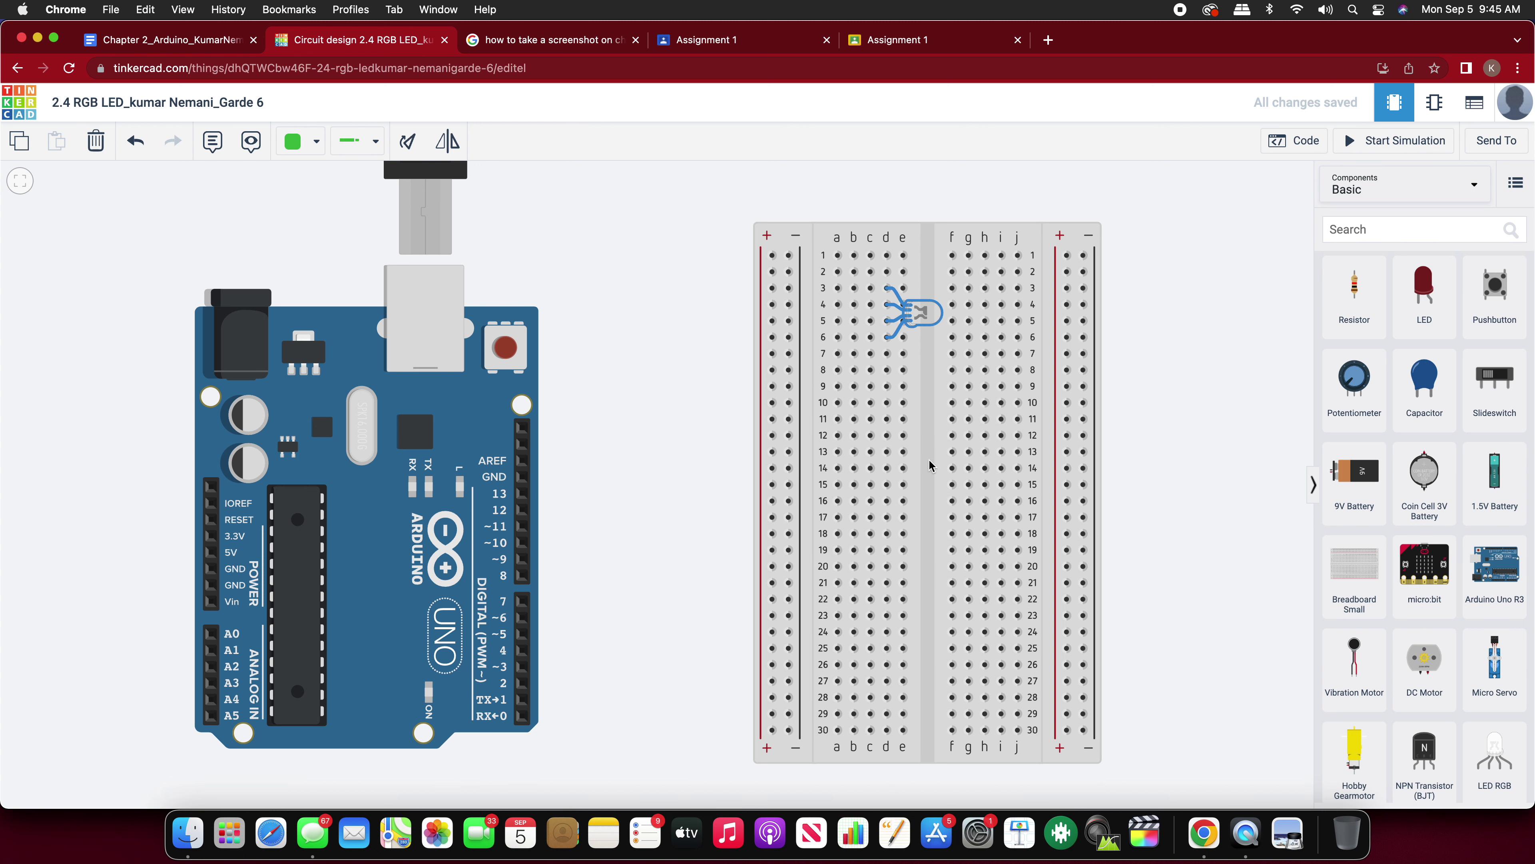
Step: Reposition the breadboard and the Arduino side by side, with the breadboard's upper edge level with the Arduino's GND and AREF pins
left_click_drag(925, 456, 856, 586)
left_click(683, 544)
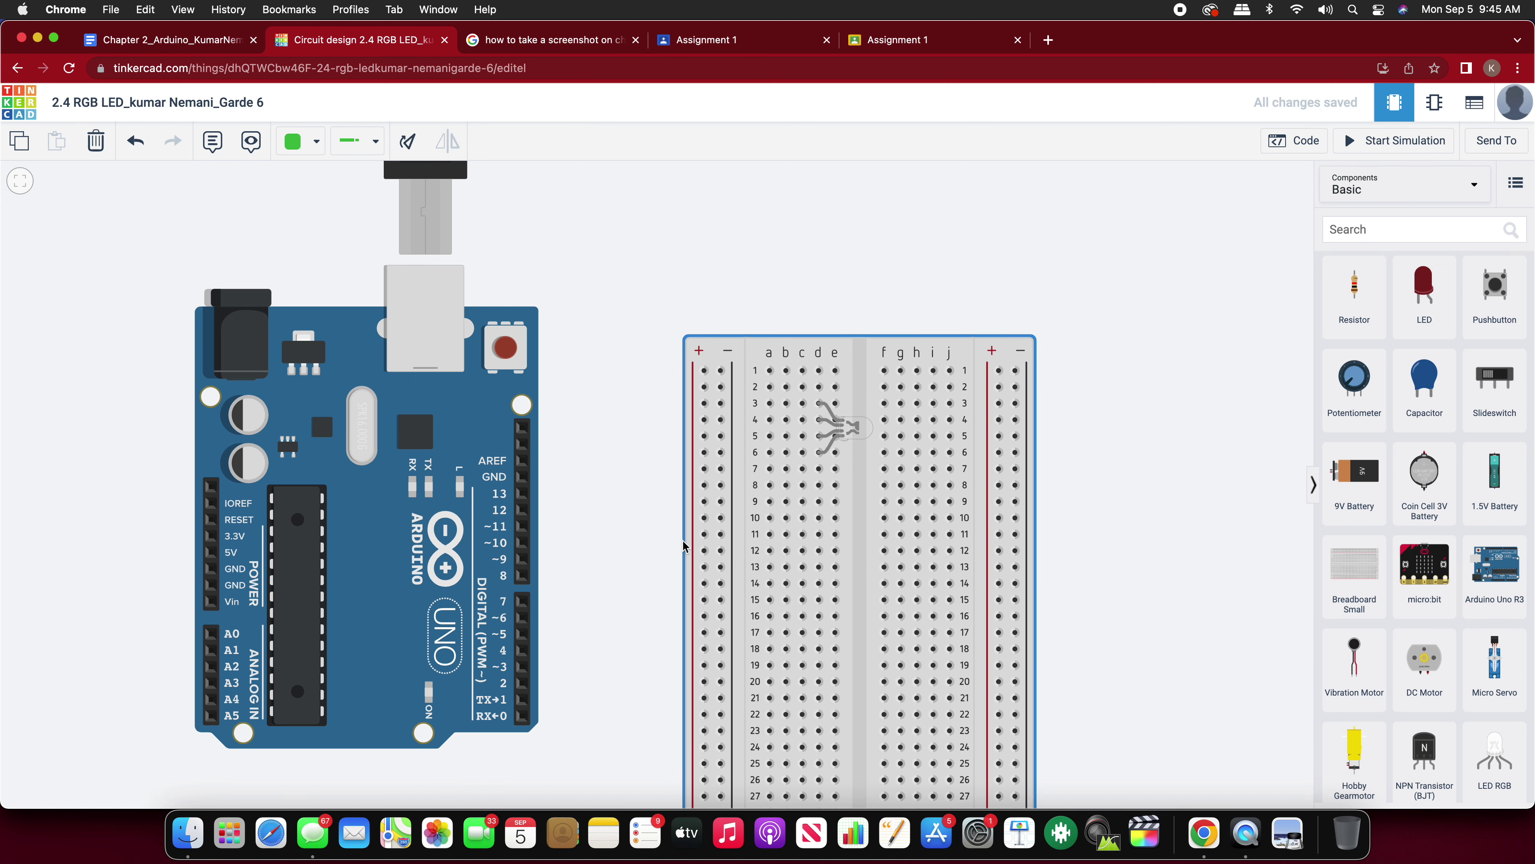
left_click_drag(363, 547, 381, 484)
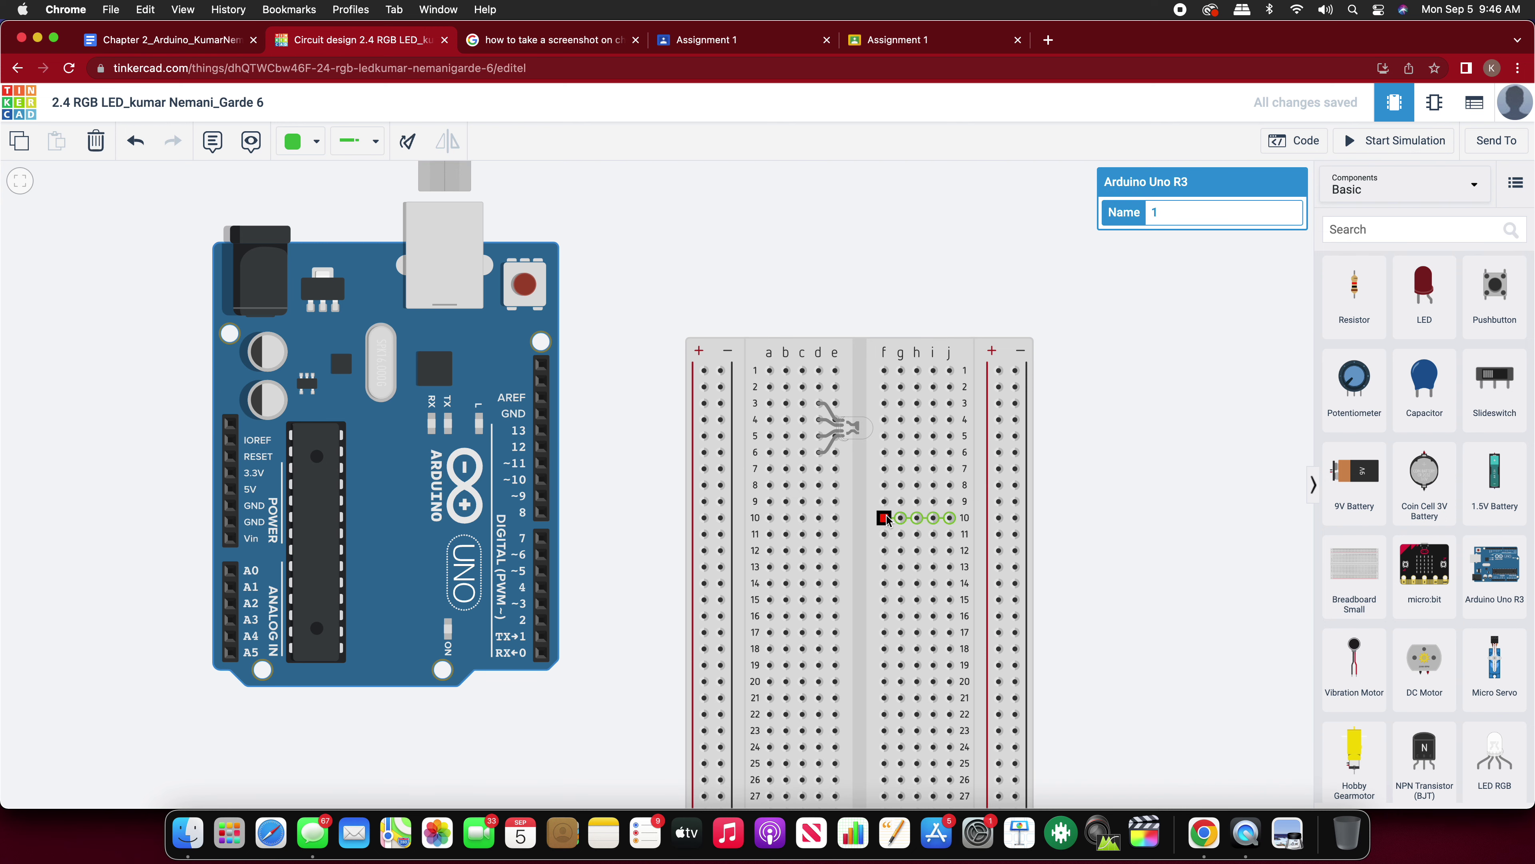
left_click_drag(854, 540, 878, 578)
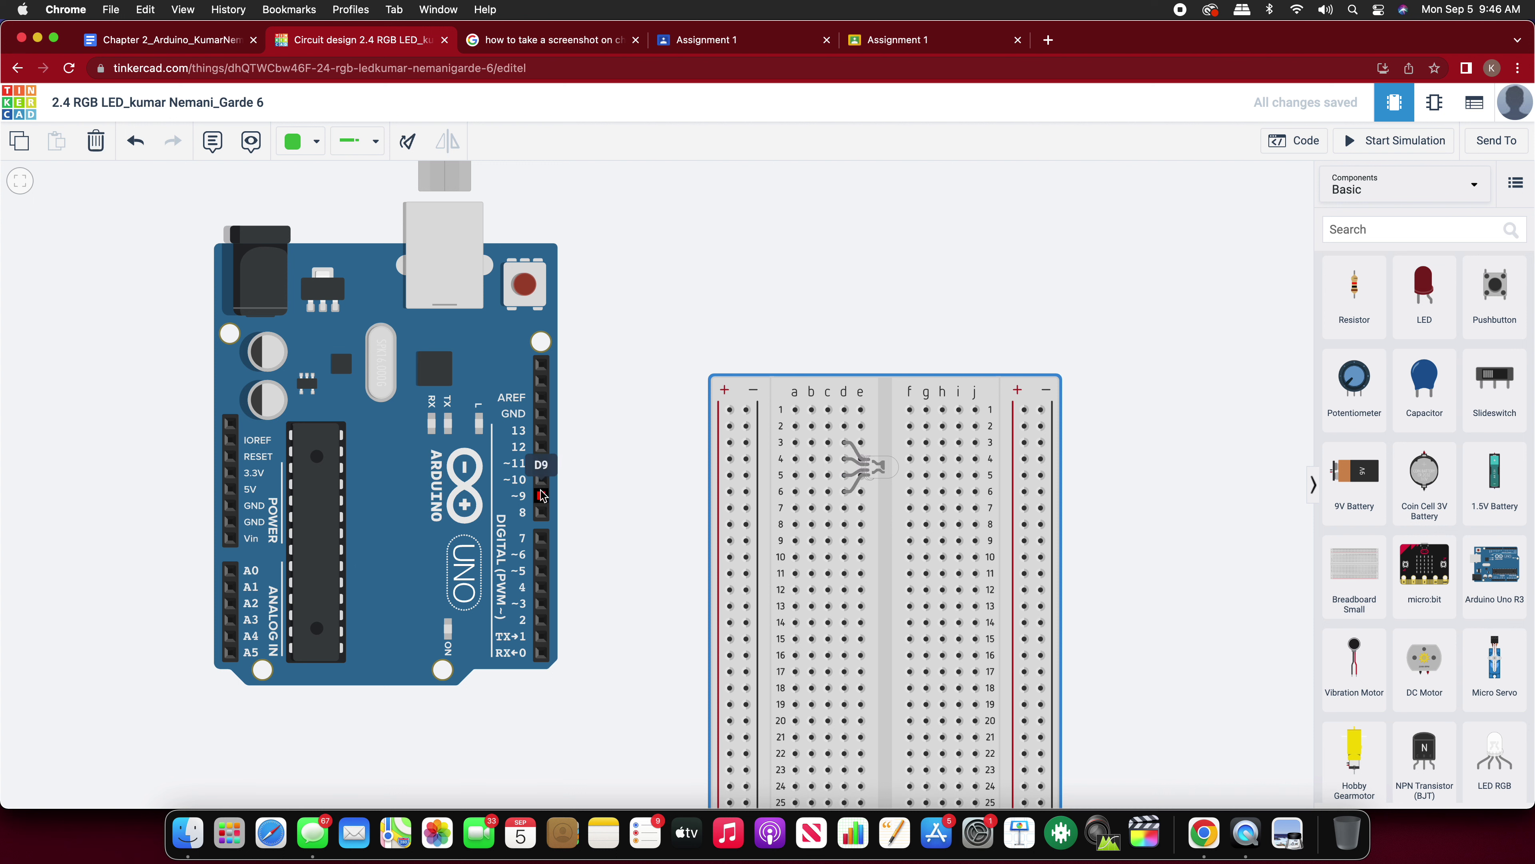
Step: Wire the Arduino's GND pin beside AREF to the first hole of the breadboard's negative rail, routed squarely above the board
left_click(542, 414)
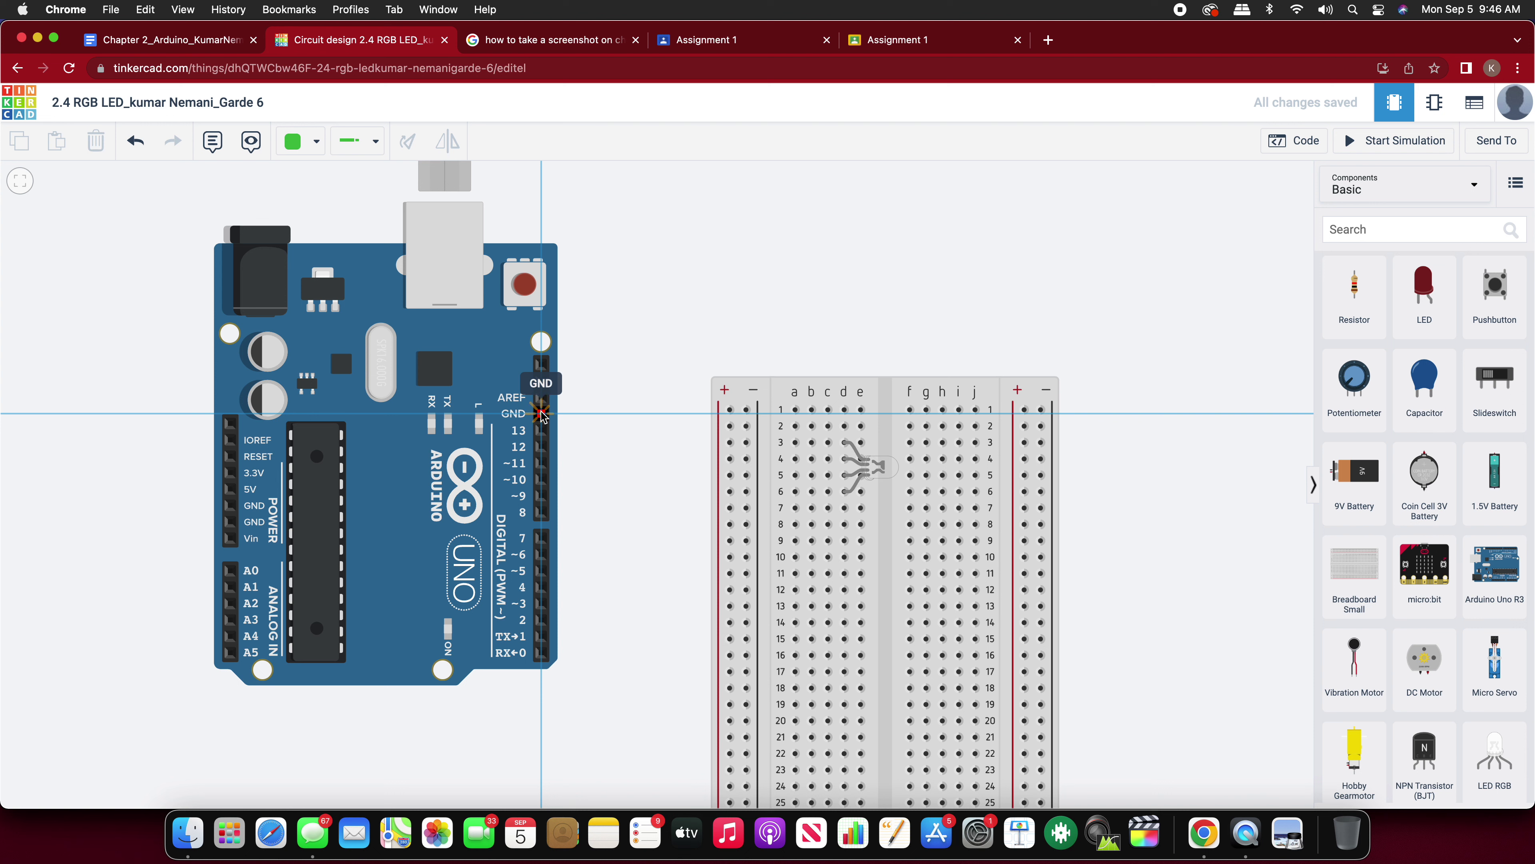
left_click(572, 415)
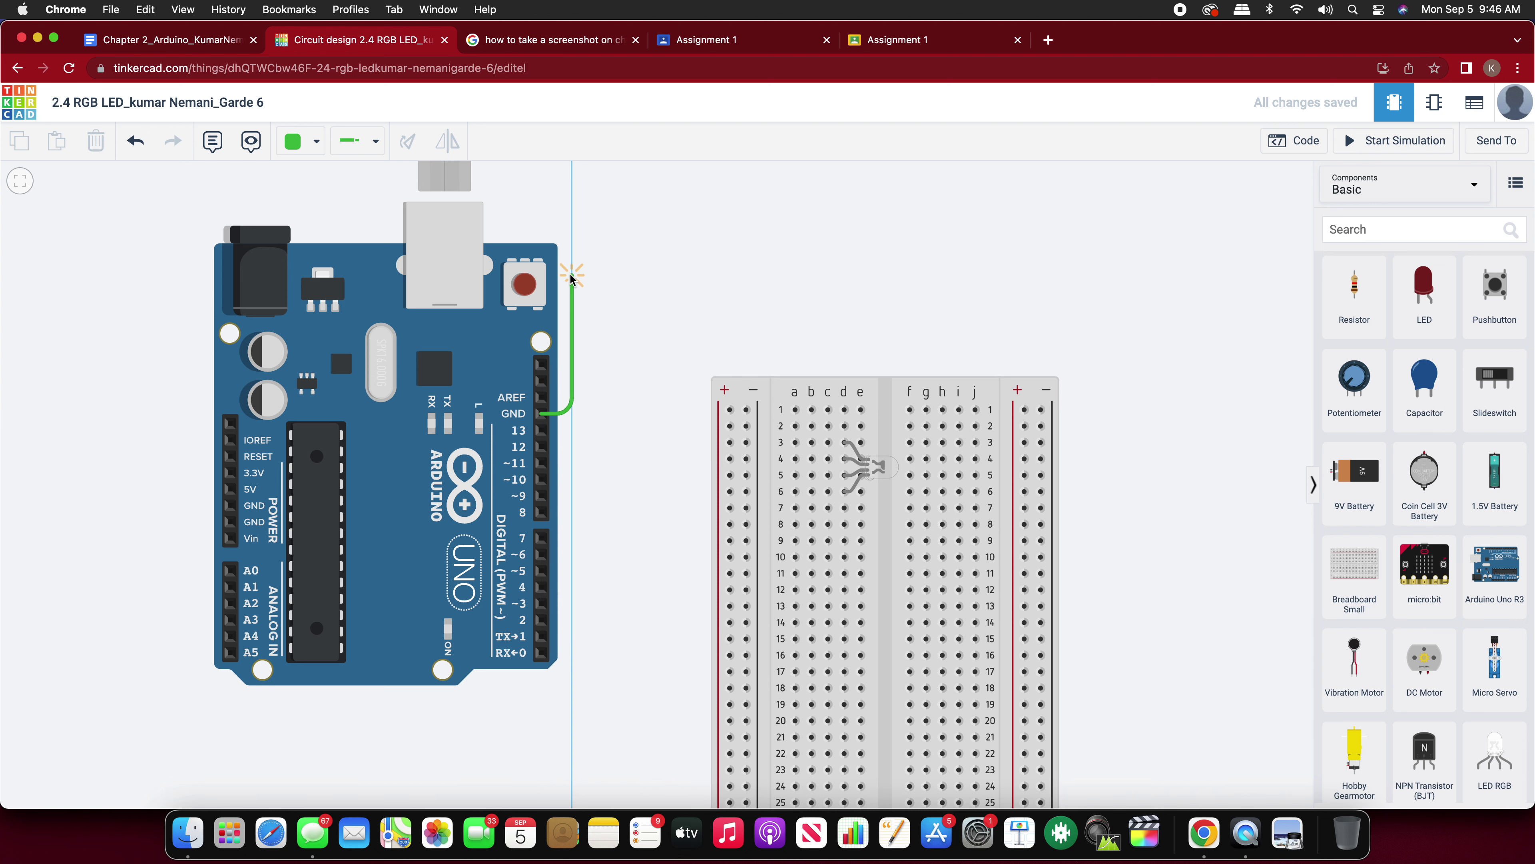
left_click(572, 277)
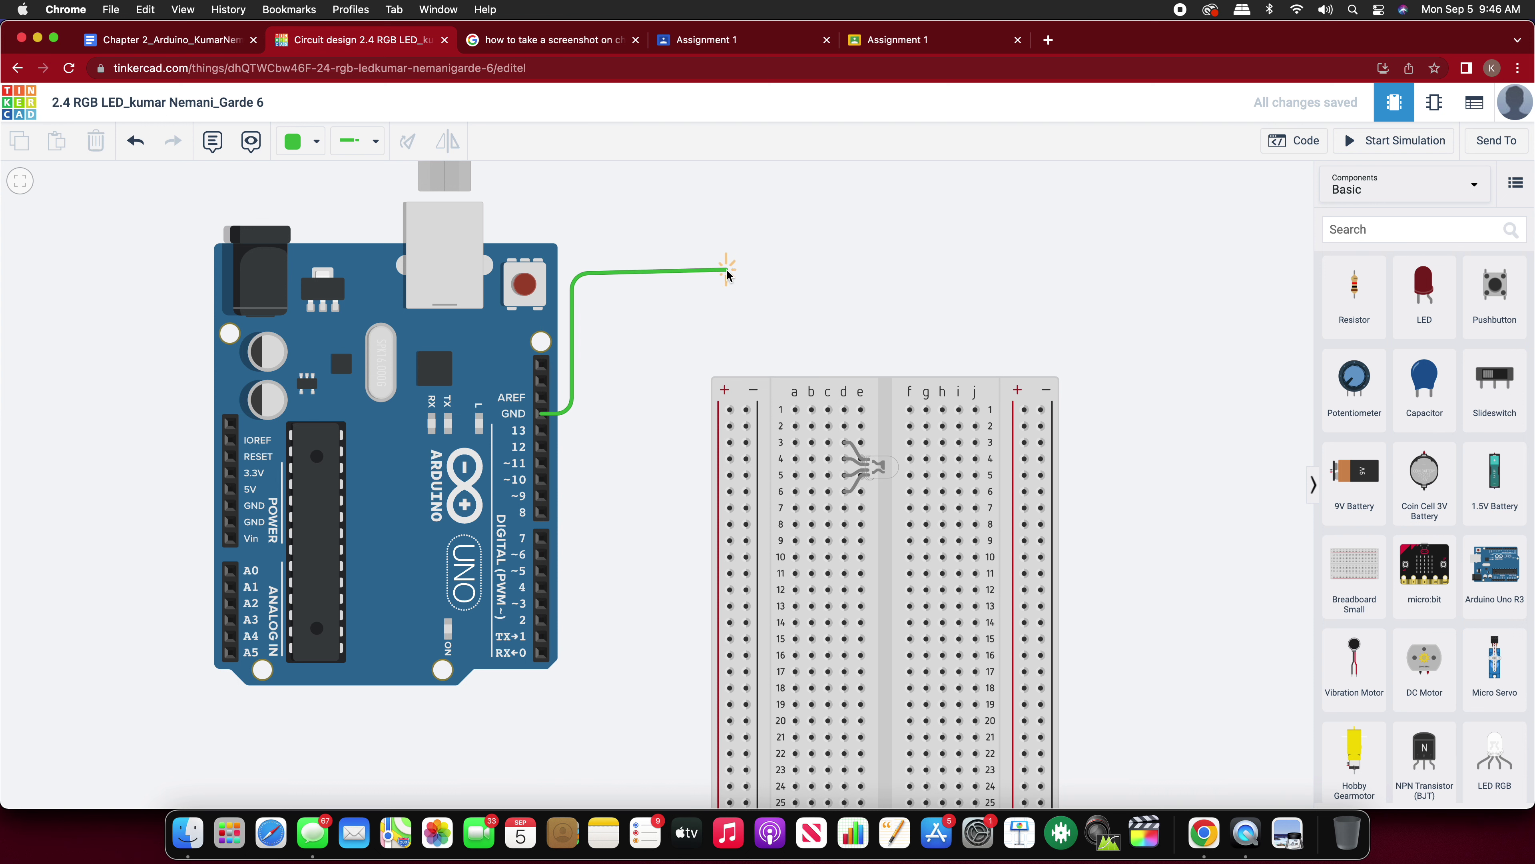
left_click(729, 274)
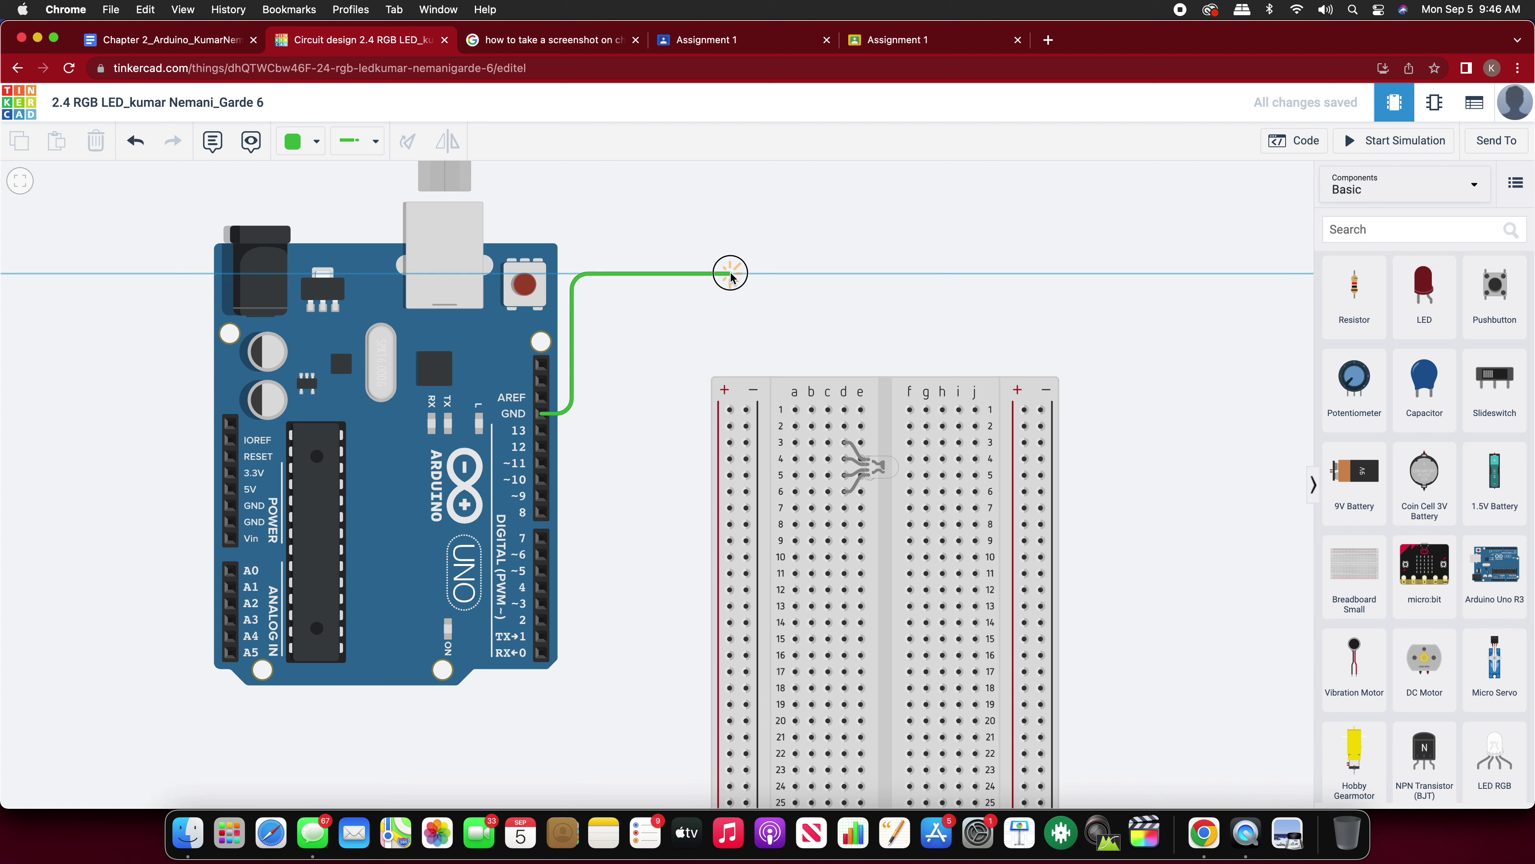
left_click(747, 411)
left_click_drag(731, 278, 747, 277)
Step: Change the colour of the ground wire to black
left_click(303, 141)
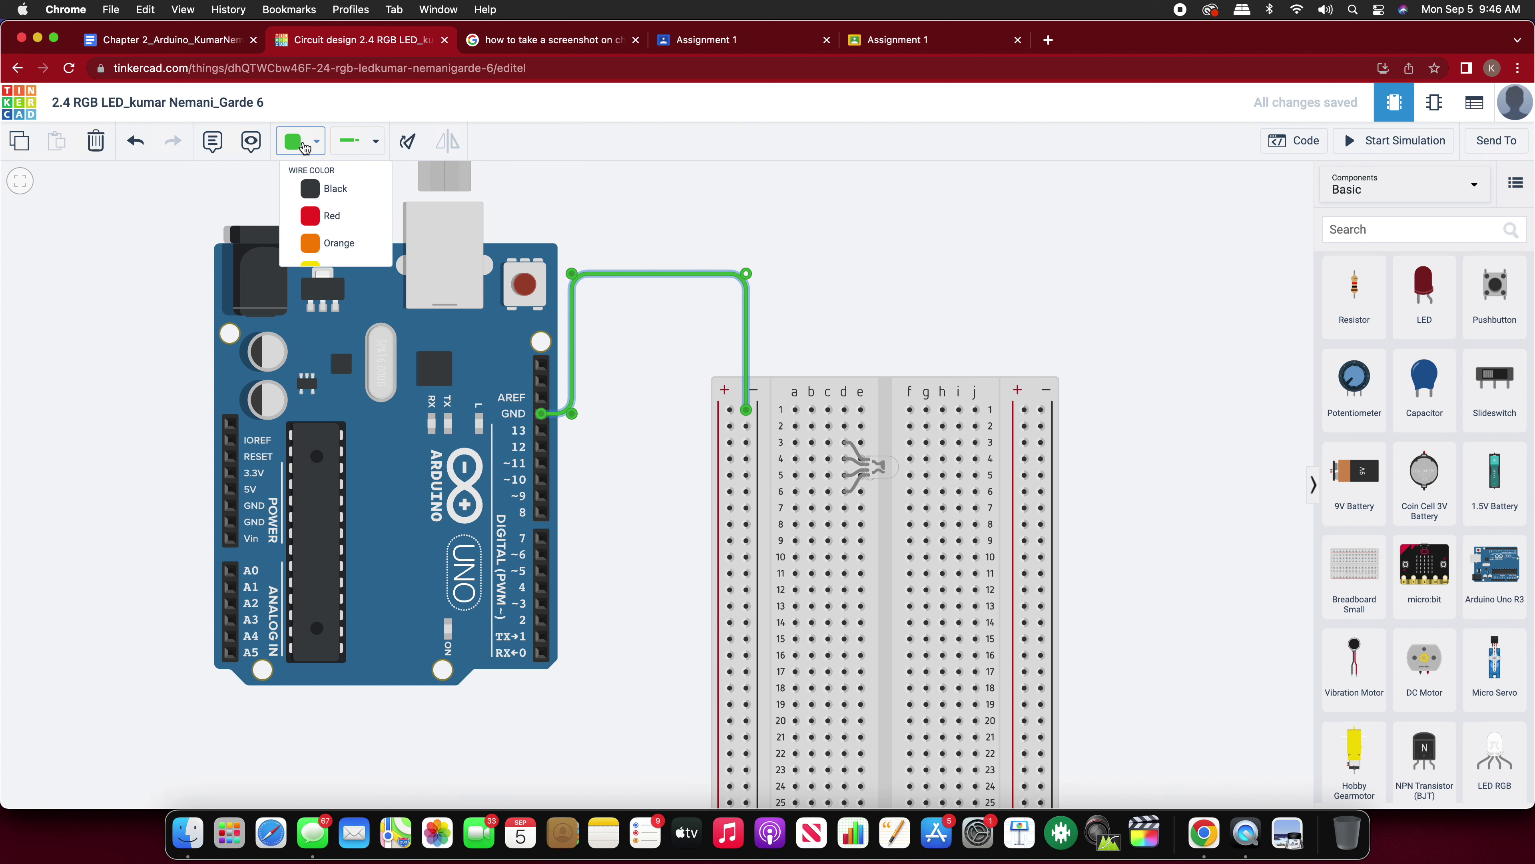
left_click(320, 197)
left_click(642, 408)
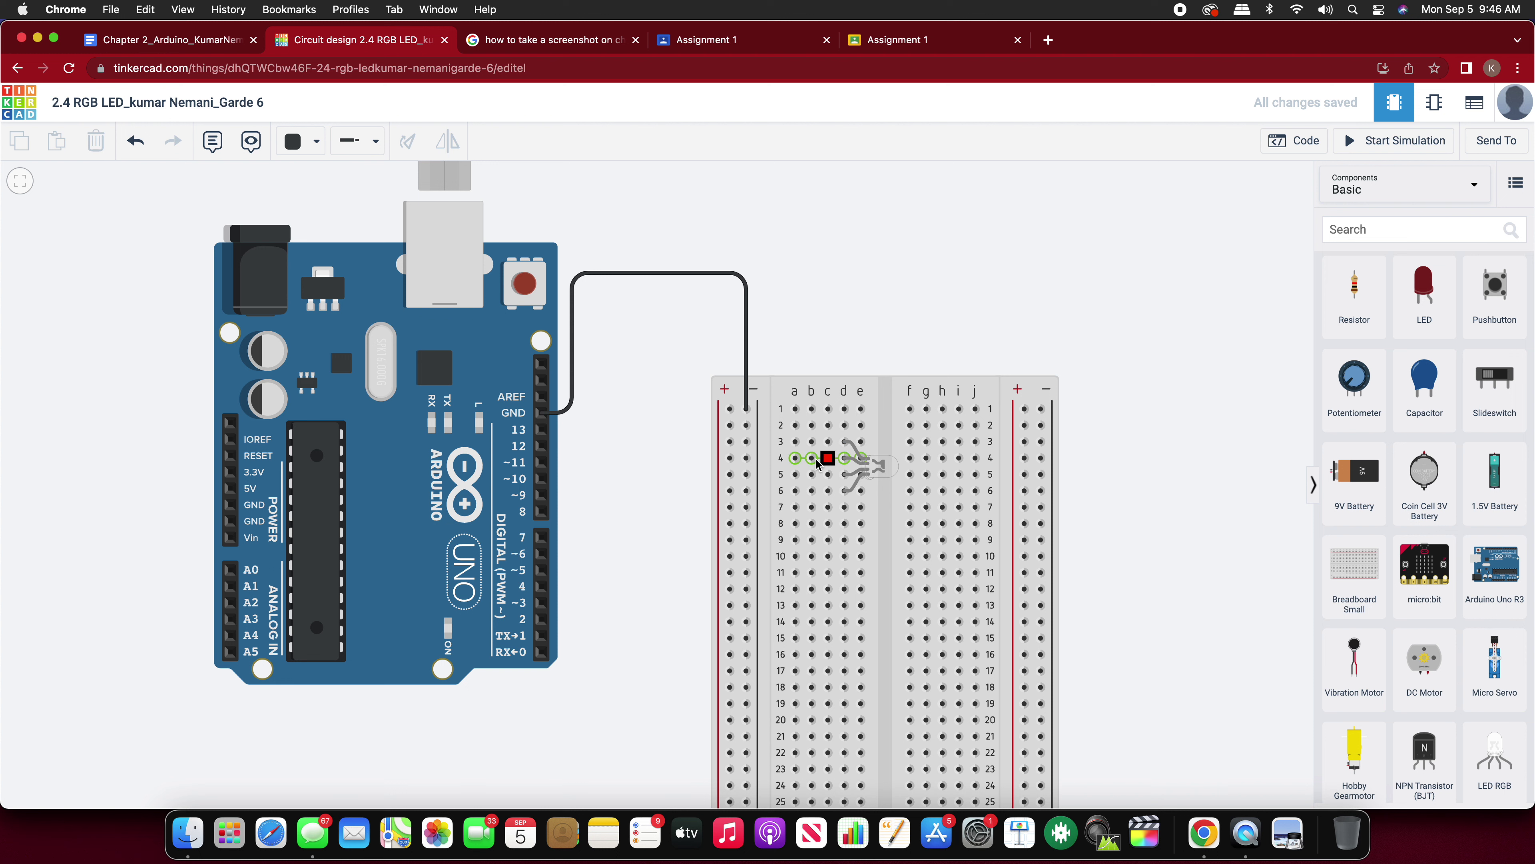
Step: Add a resistor above the breadboard, set its resistance to 220 Ω and rotate it to lie horizontally
left_click_drag(1323, 283, 1115, 294)
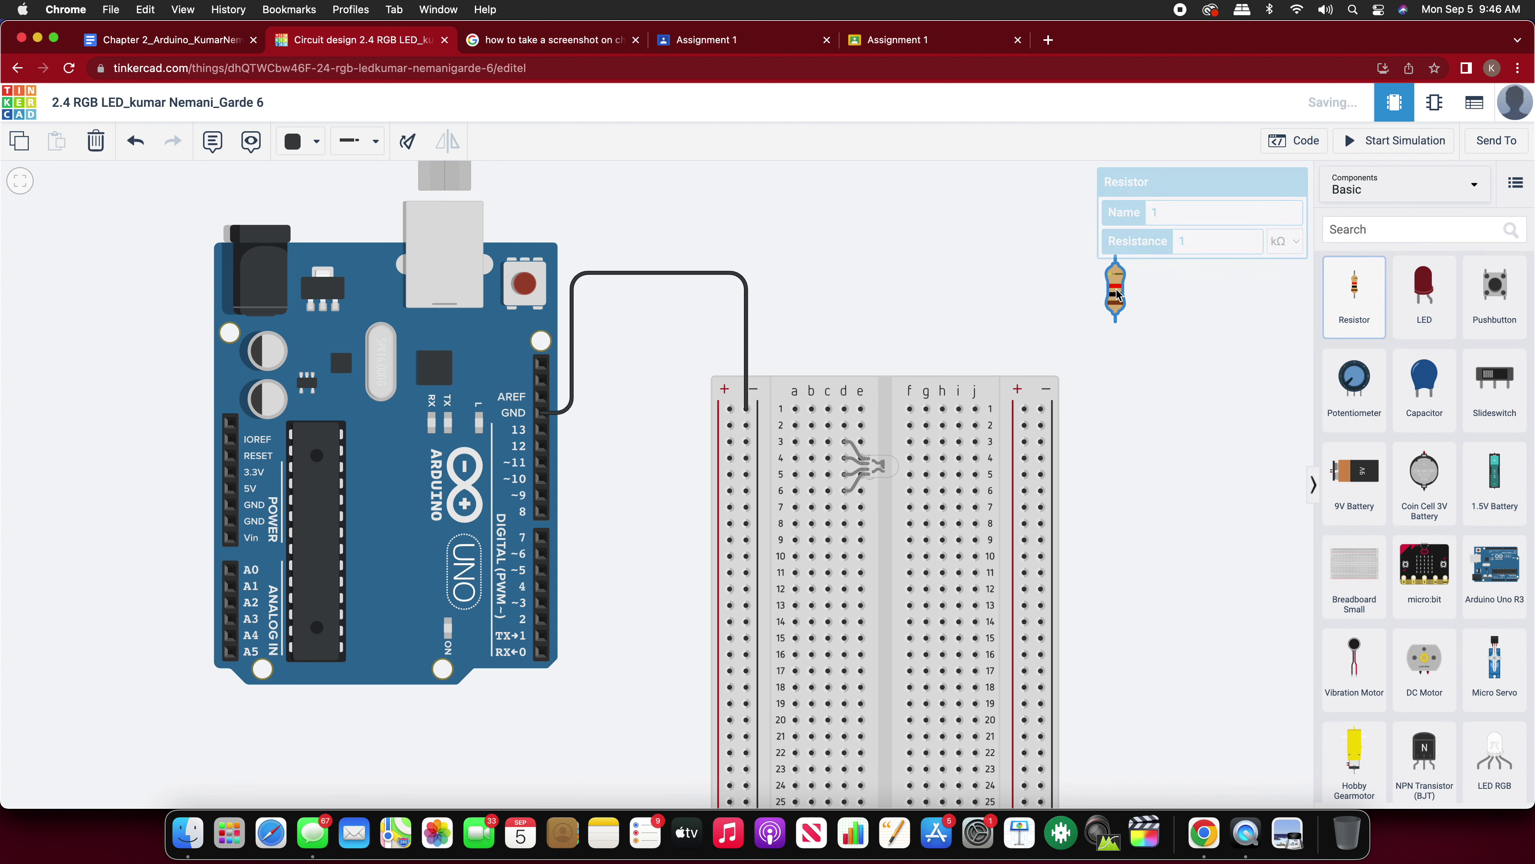
left_click(1134, 241)
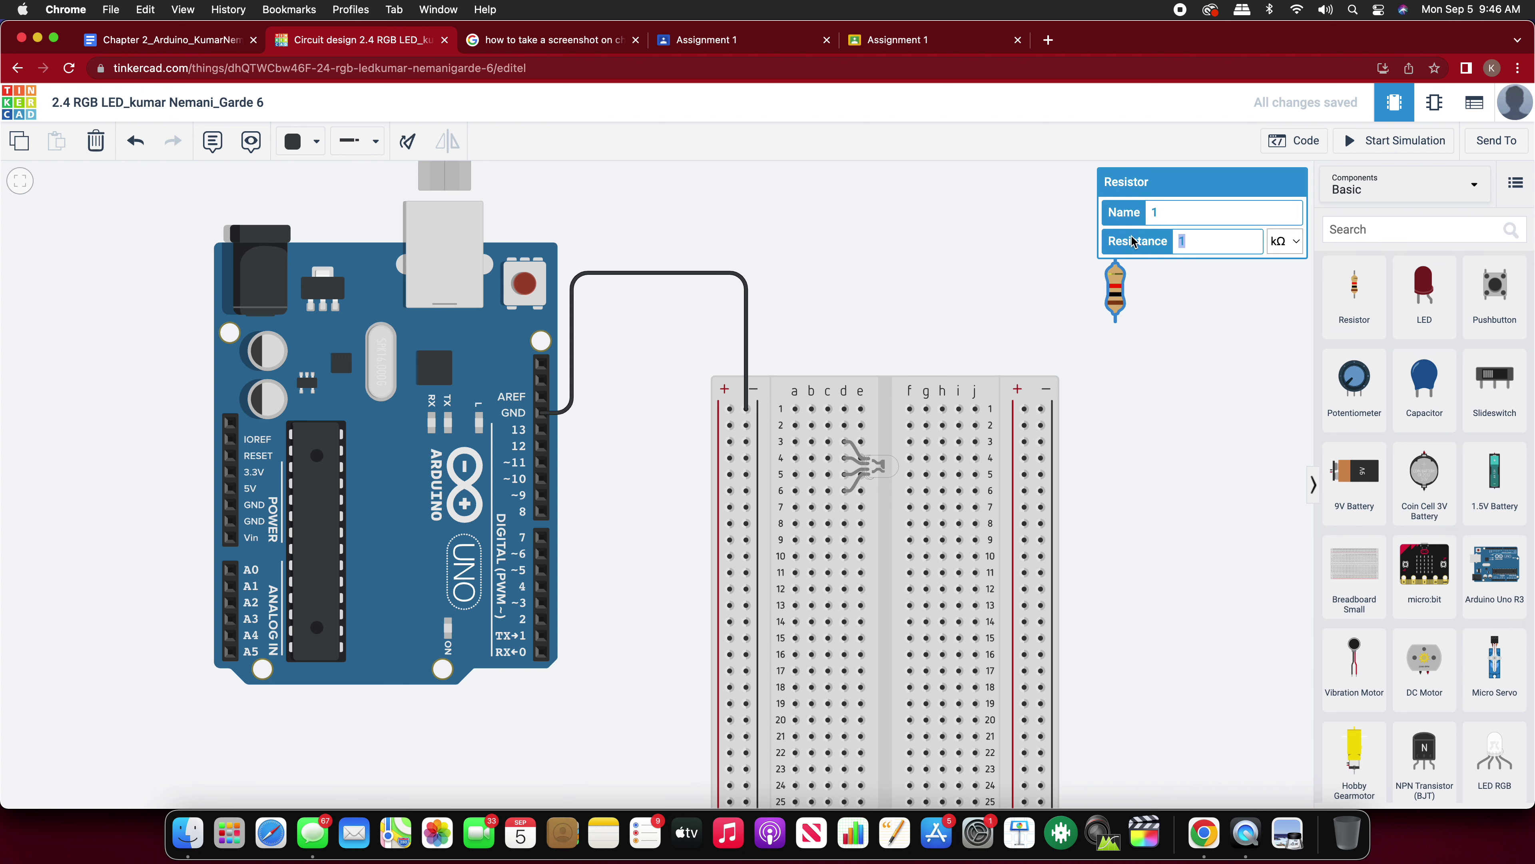
left_click(1284, 249)
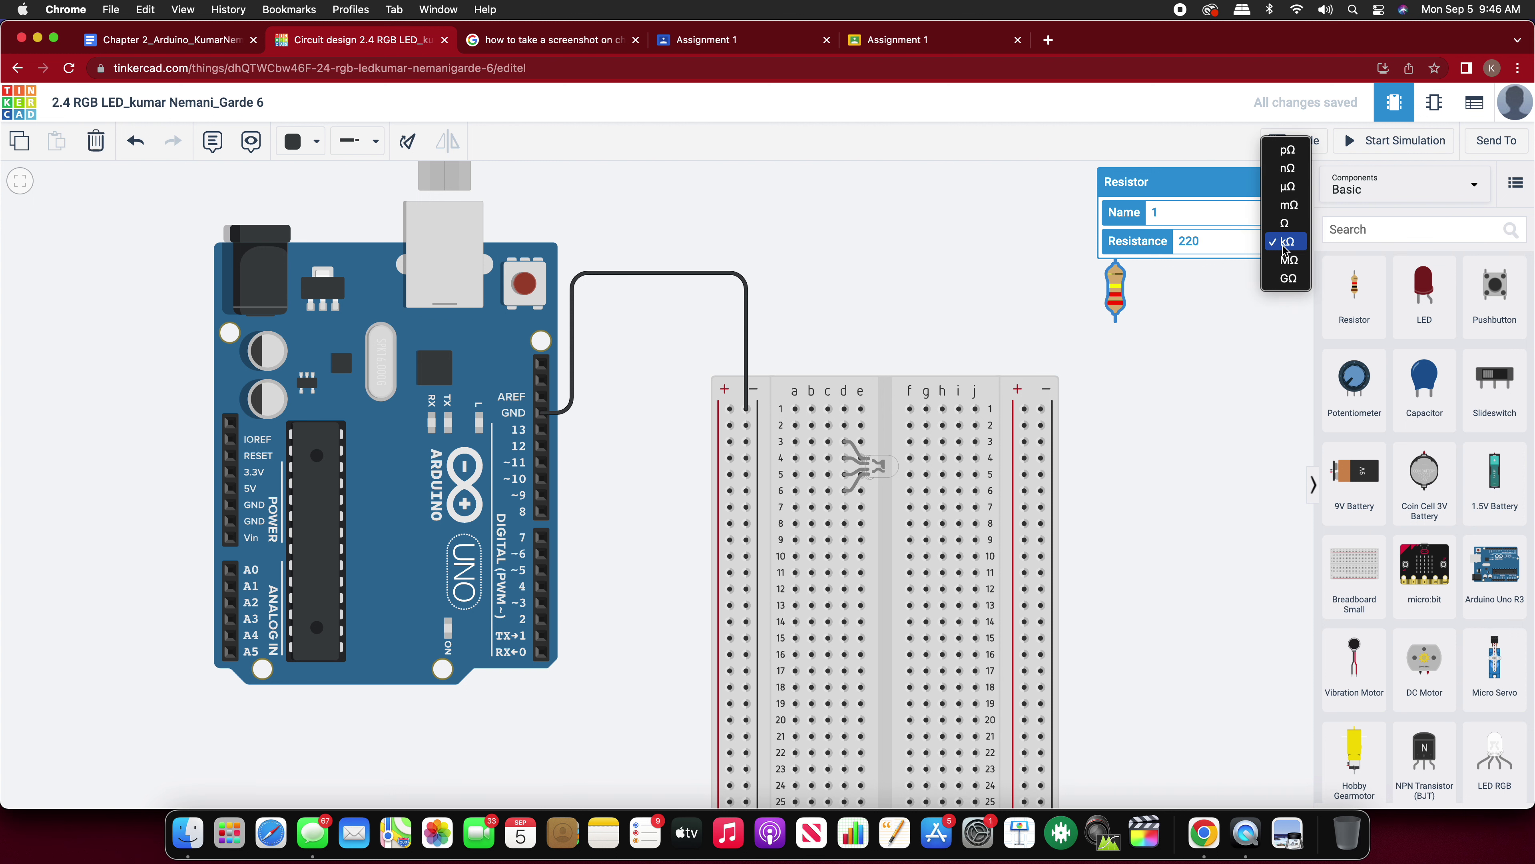
left_click(1285, 224)
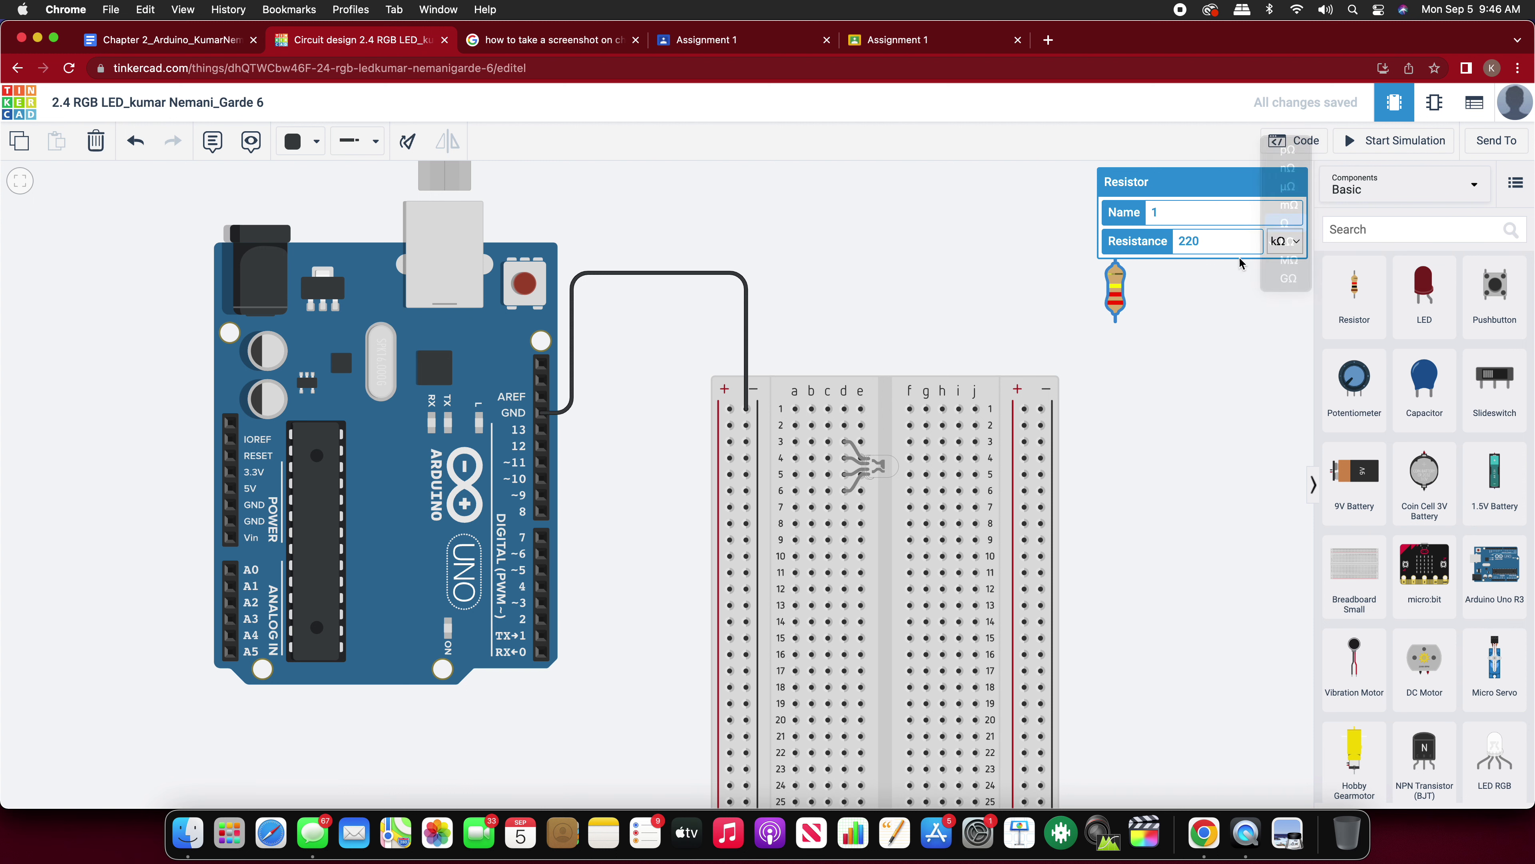
key("r")
key("r")
key("r")
left_click(1140, 306)
Step: Place the 220 Ω resistor along breadboard row 4, bridging the negative rail and column b
scroll(860, 462, "right", 5)
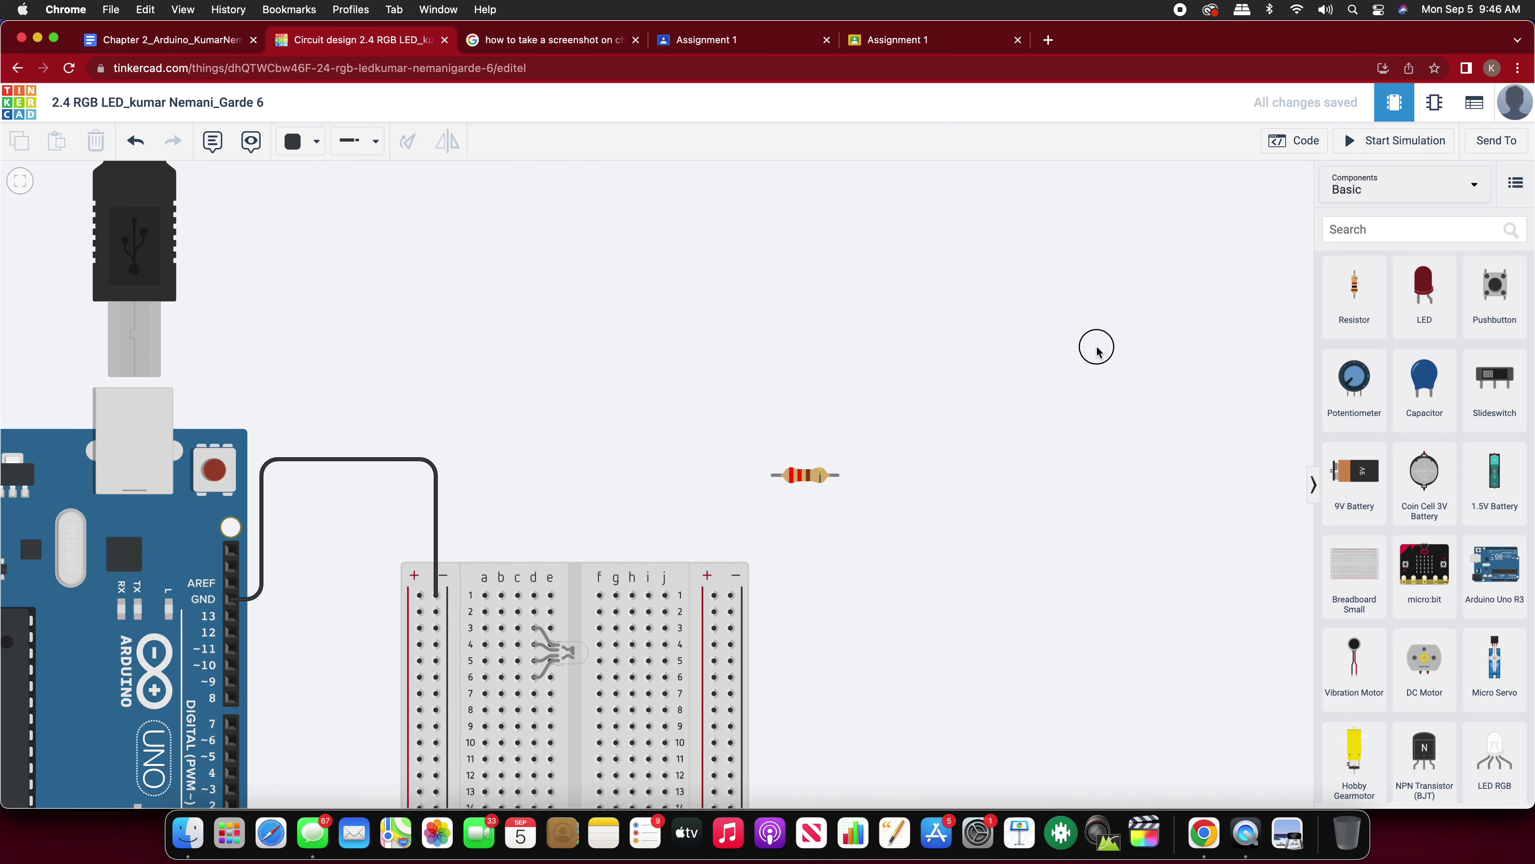
scroll(1097, 349, "left", 10)
scroll(1224, 250, "right", 5)
left_click_drag(1106, 277, 767, 448)
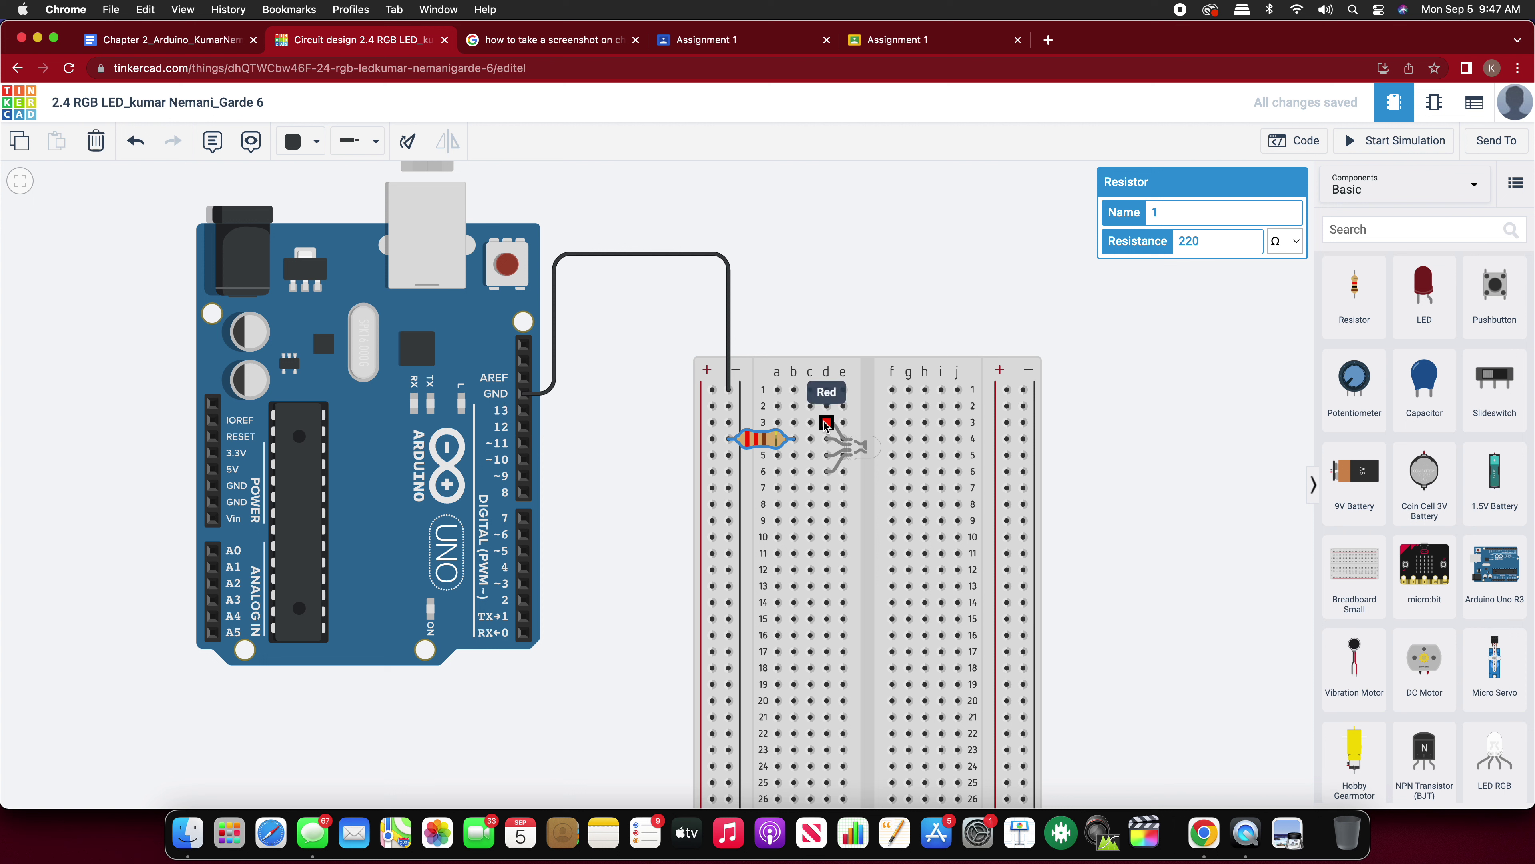
Step: Run a red wire from Arduino pin 11 to breadboard row 3, column c, with its bend levelled to the row
left_click(287, 151)
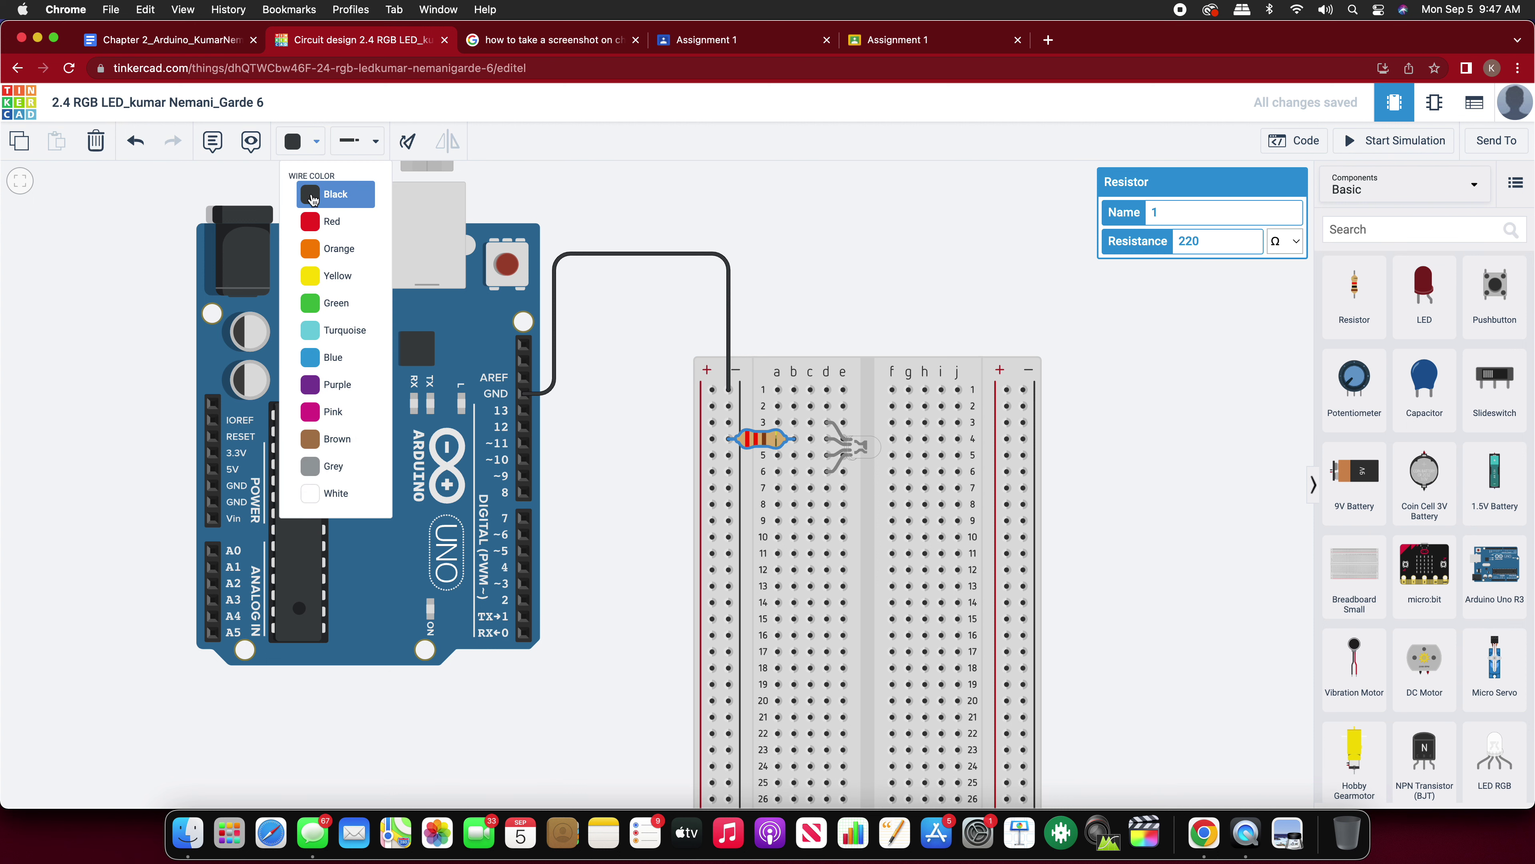
left_click(327, 221)
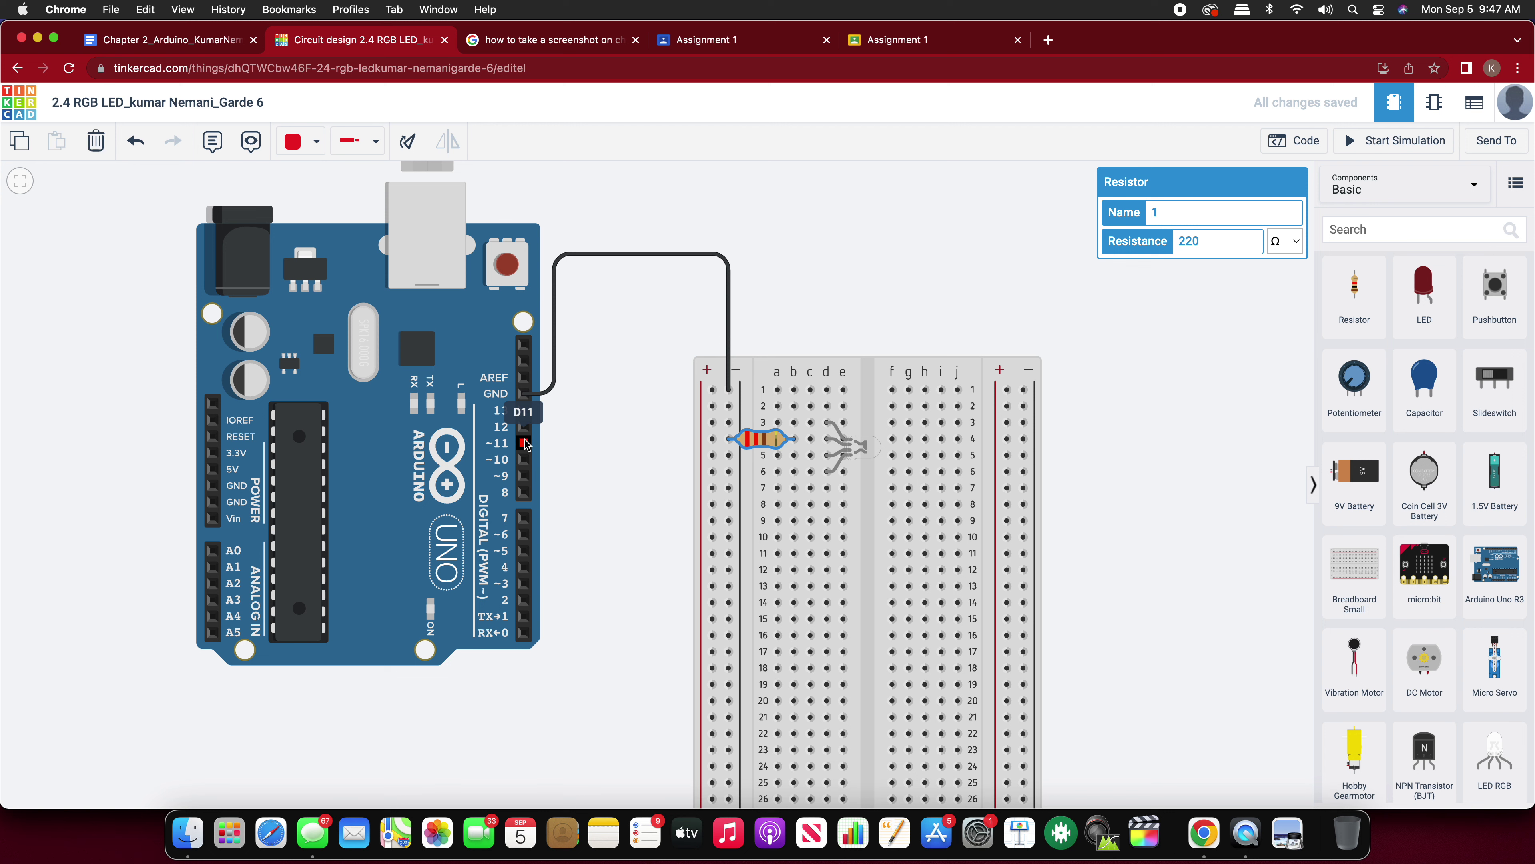
left_click(524, 444)
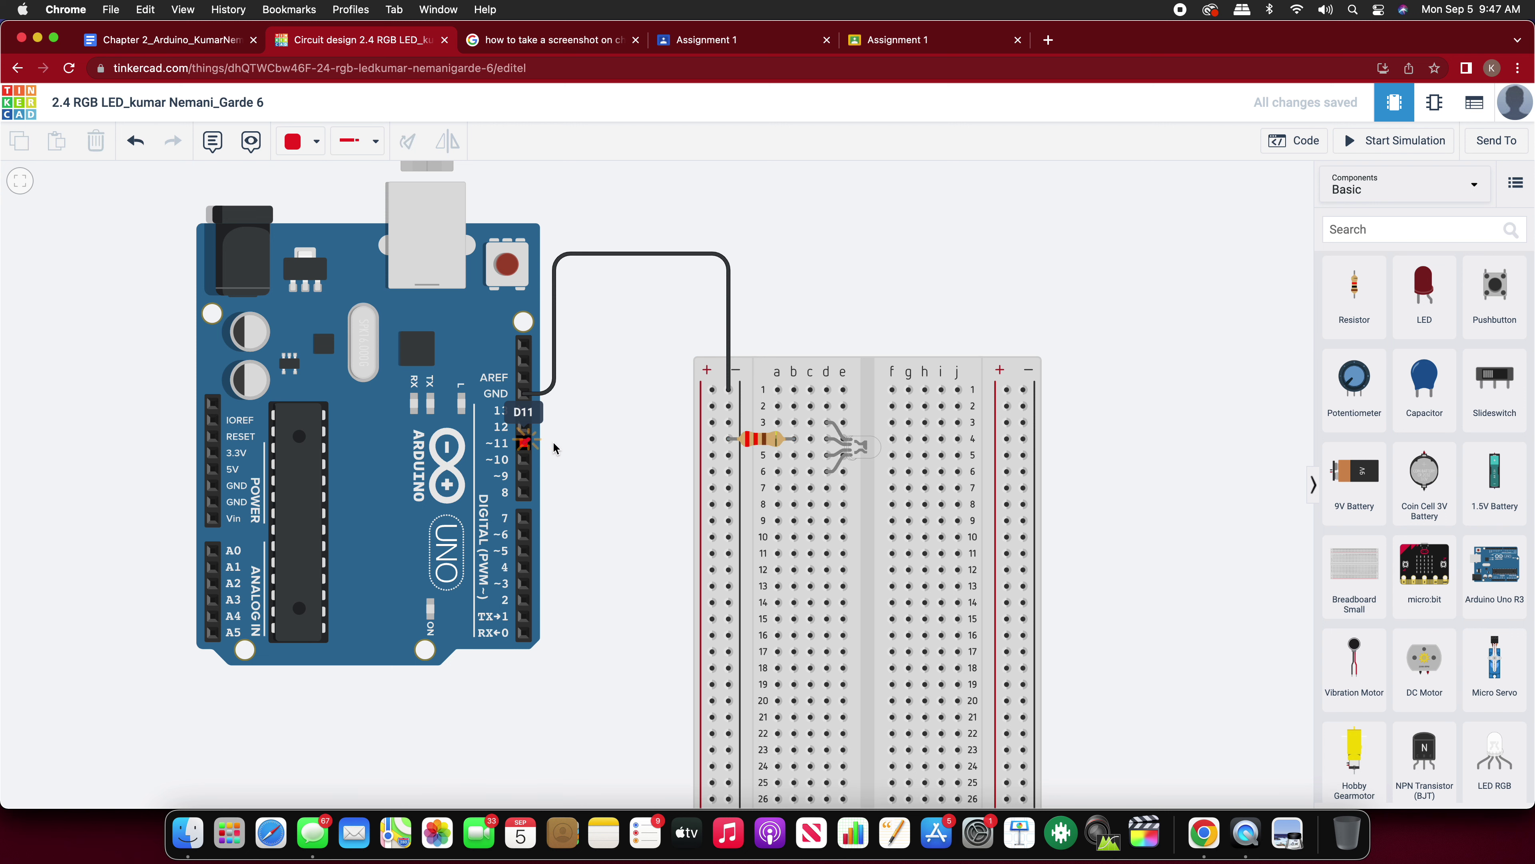
left_click(568, 405)
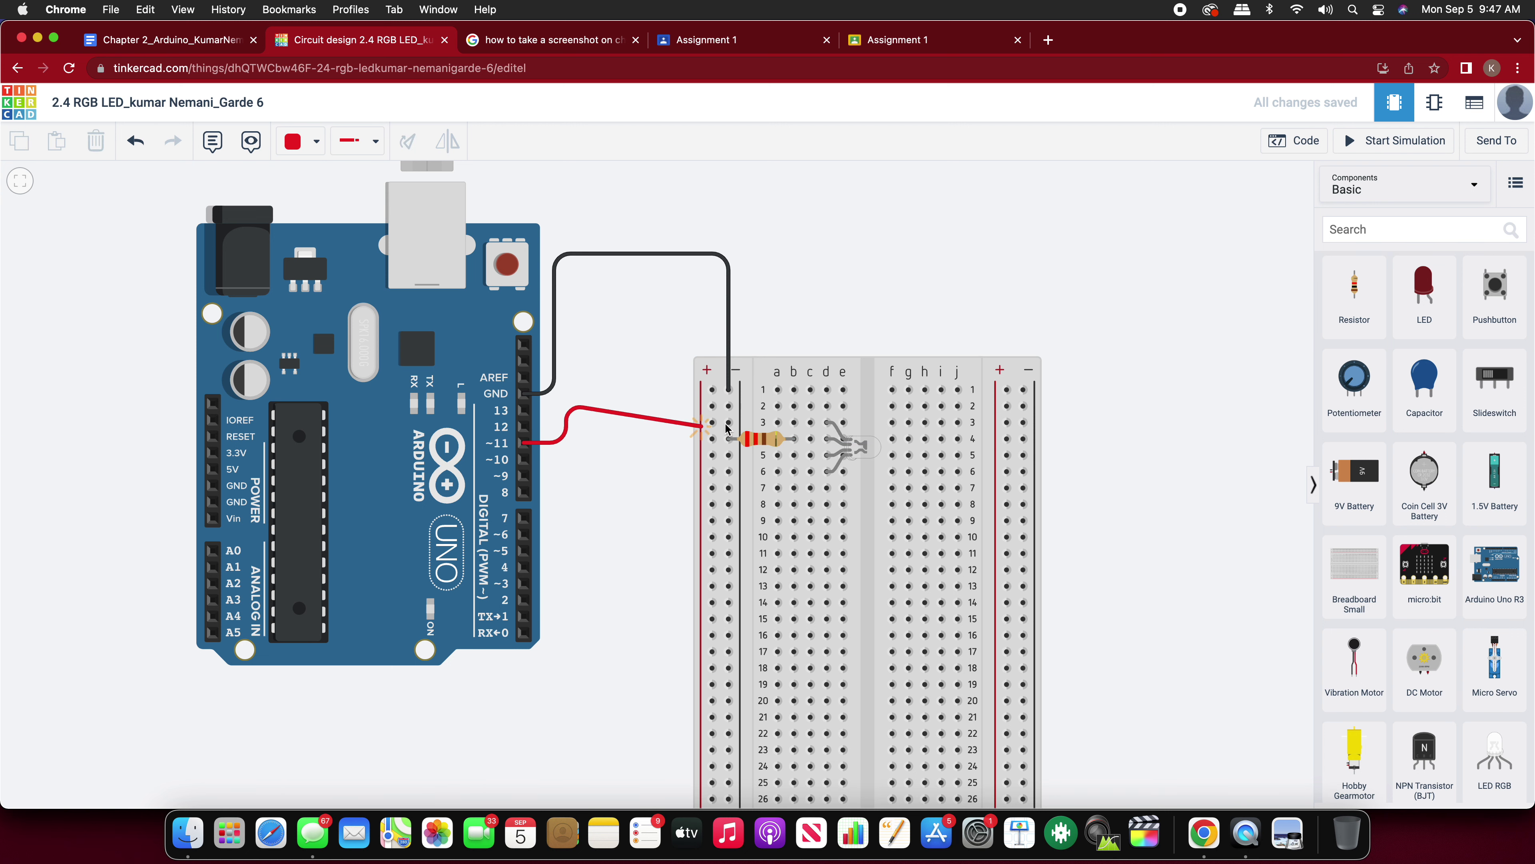
left_click(810, 423)
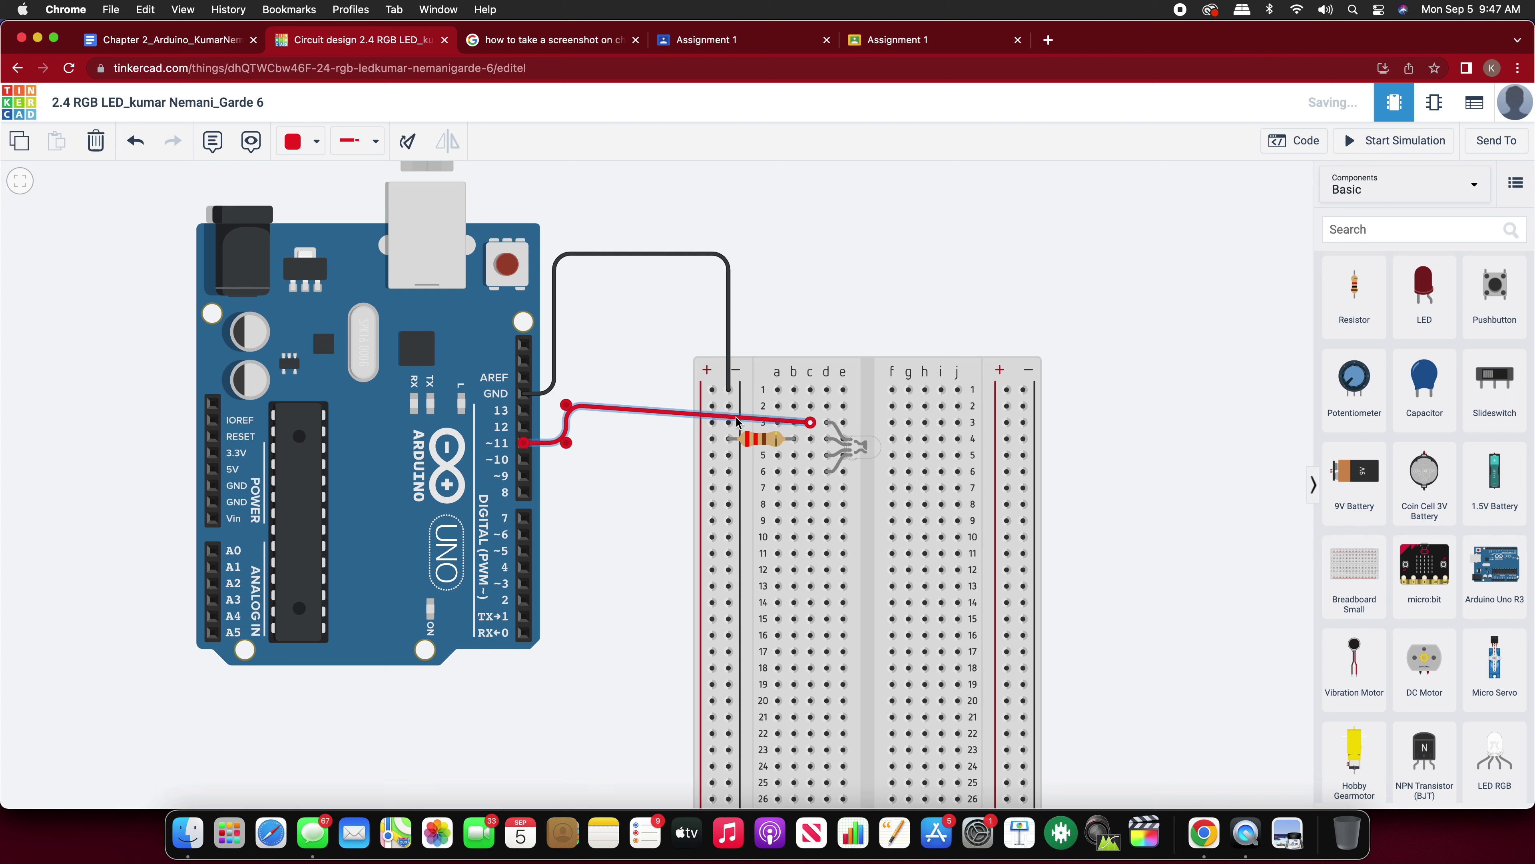
left_click_drag(567, 411, 589, 426)
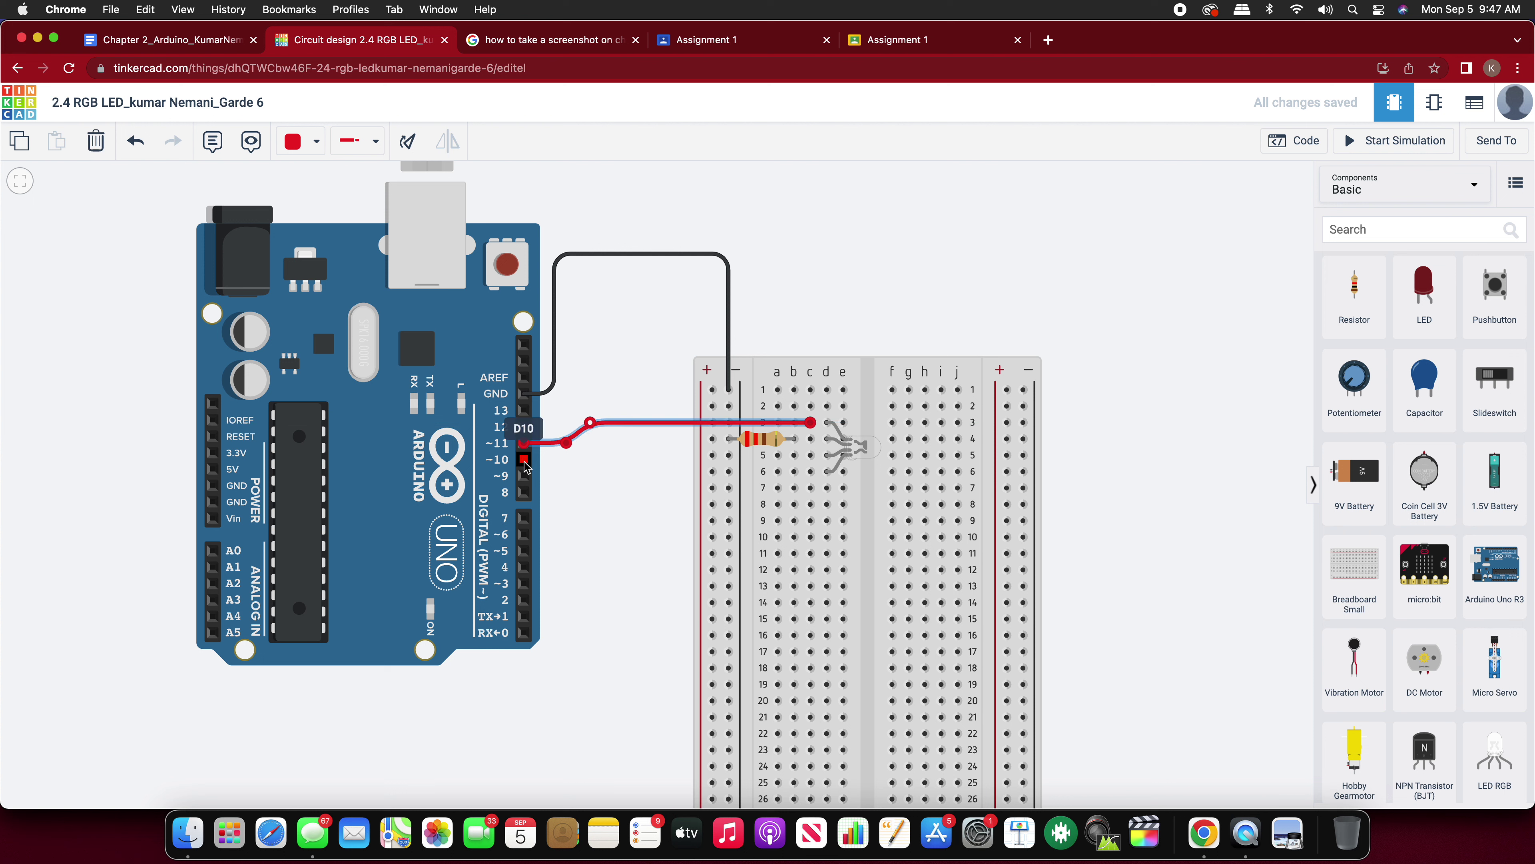
left_click(647, 532)
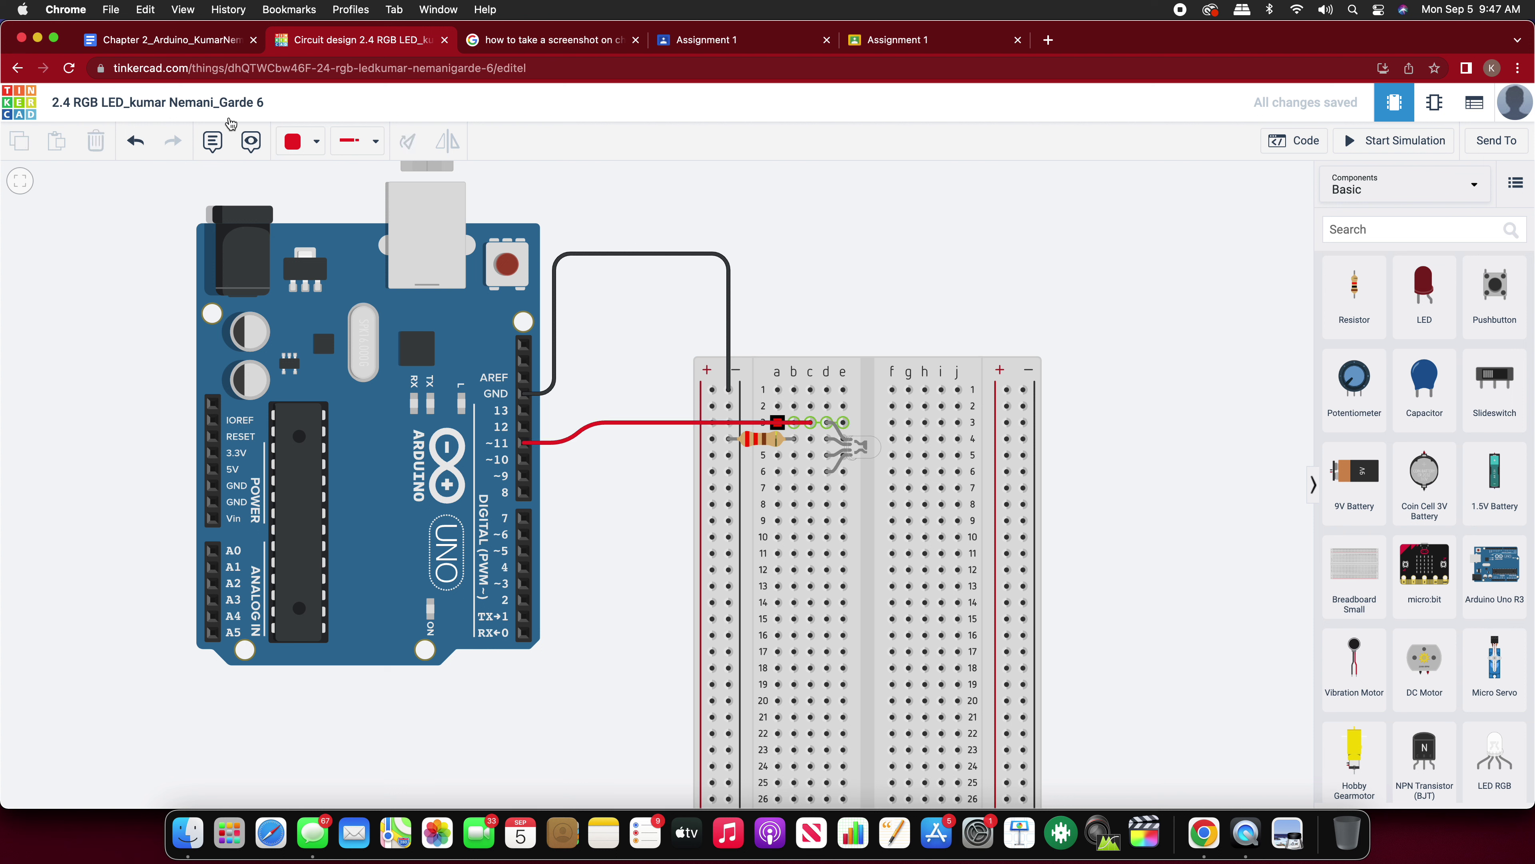
Step: Run a blue wire from Arduino pin 10 to breadboard row 5, column c
left_click(301, 143)
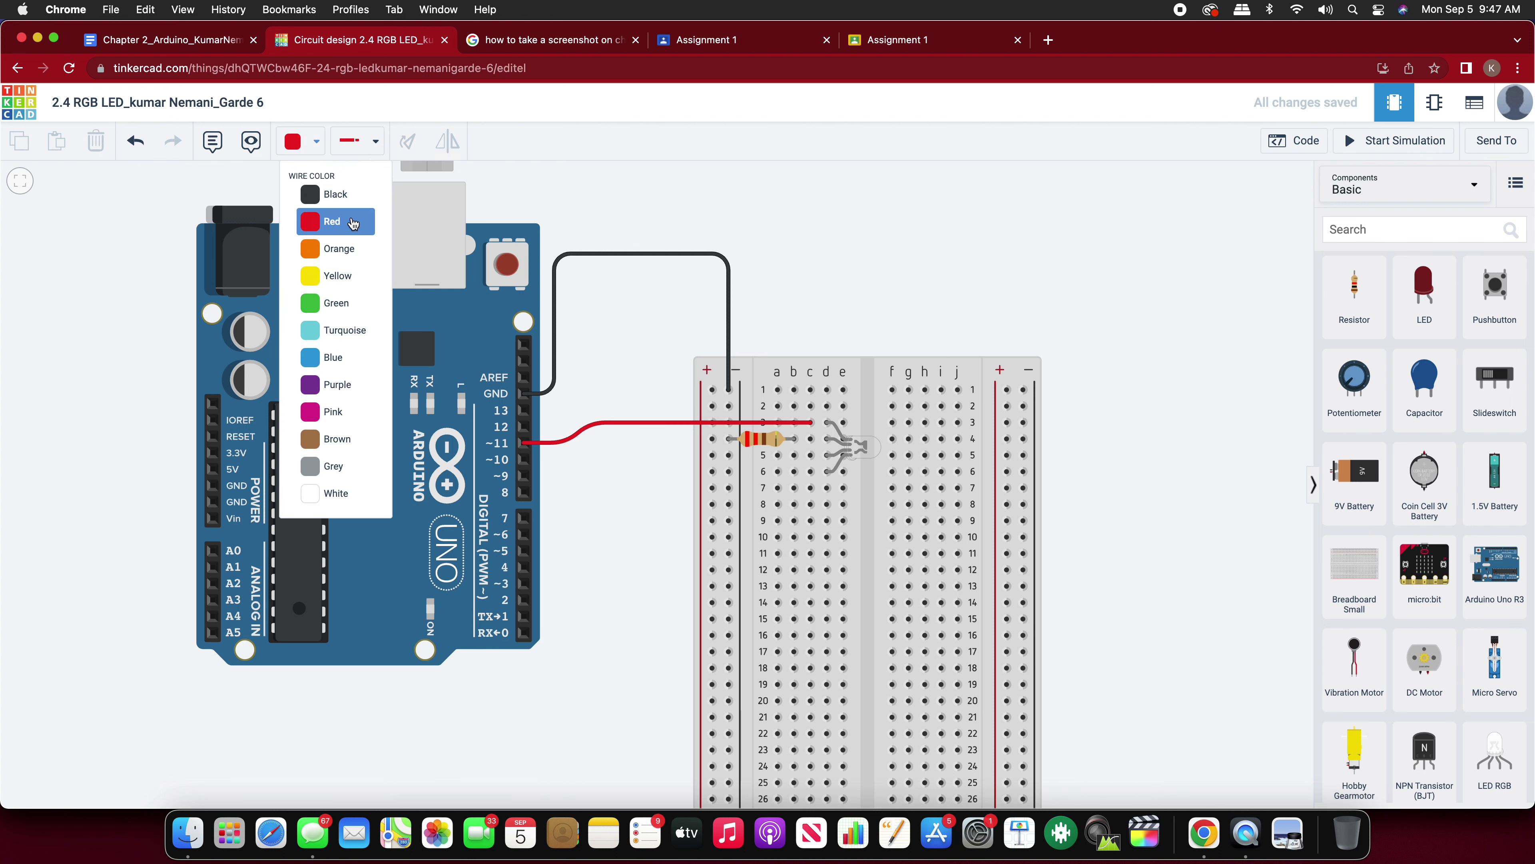
left_click(333, 356)
left_click(525, 461)
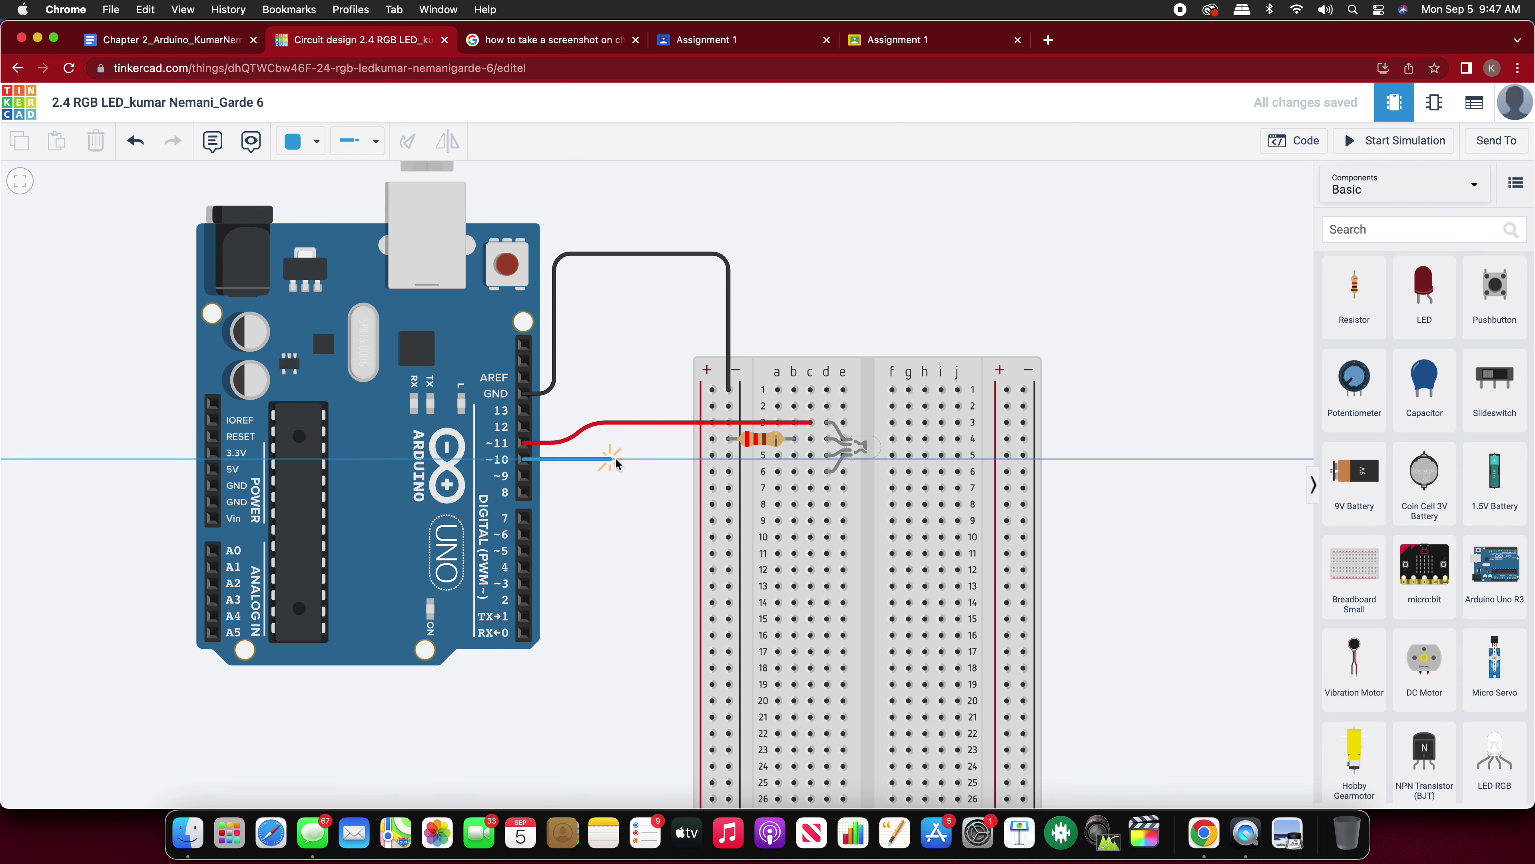
left_click(712, 455)
left_click_drag(712, 454, 813, 460)
left_click(557, 534)
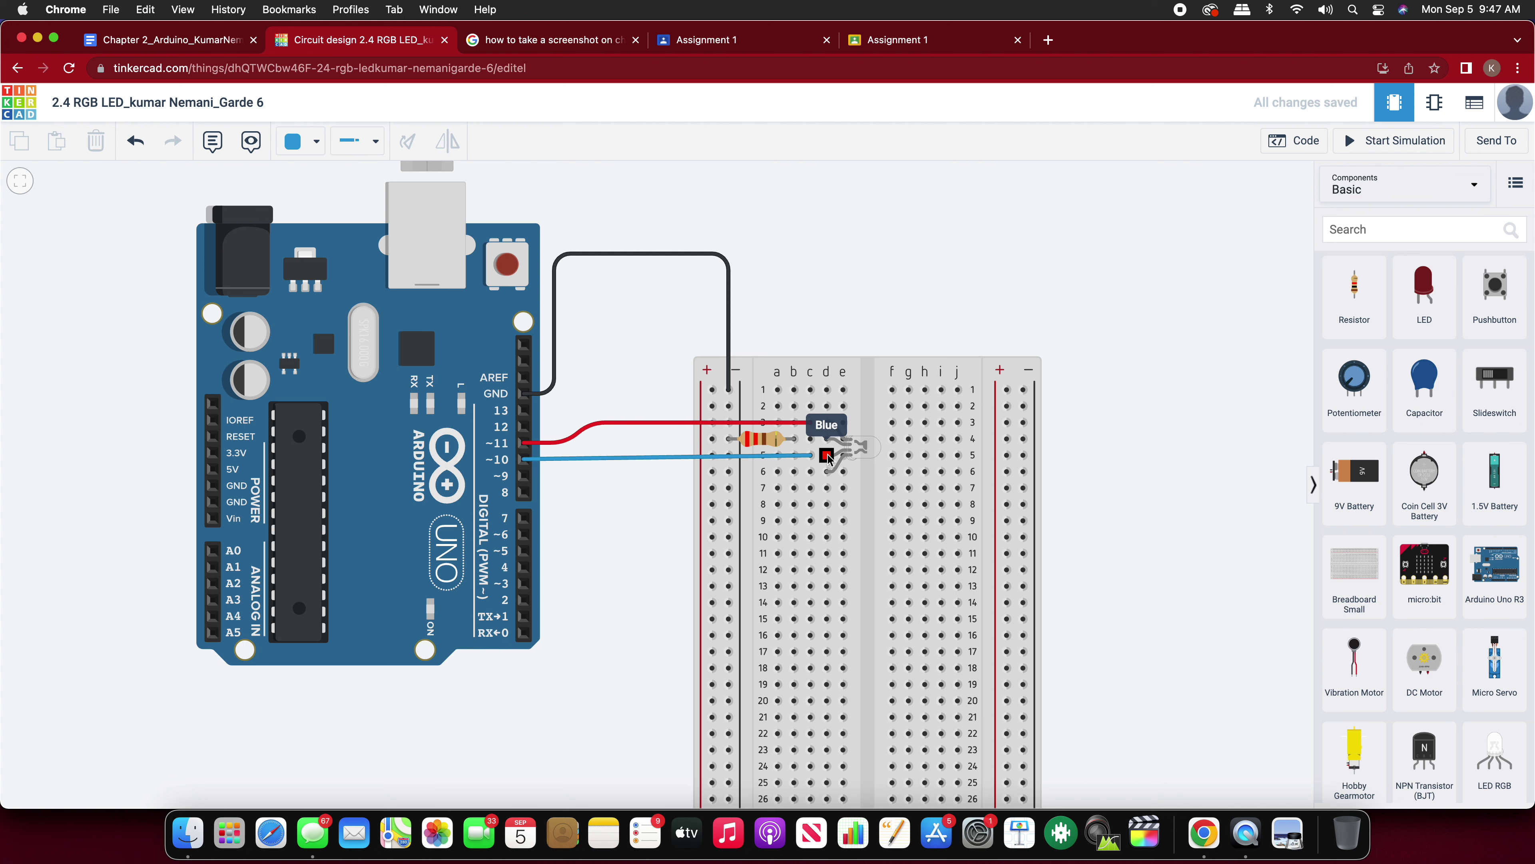
Step: Run a green wire from Arduino pin 9 to breadboard row 6, column c
left_click(302, 142)
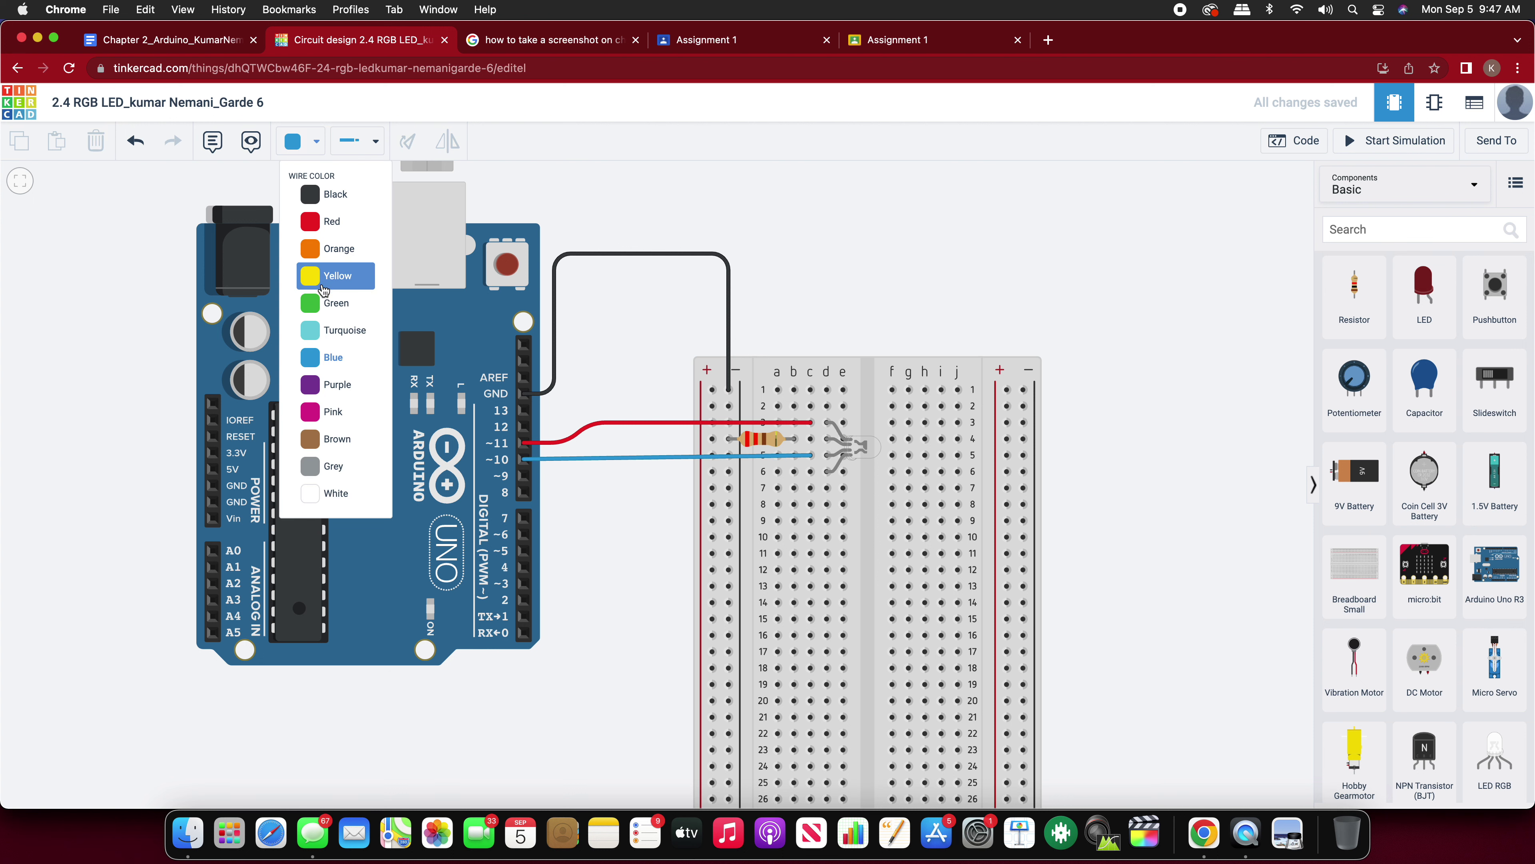
left_click(329, 302)
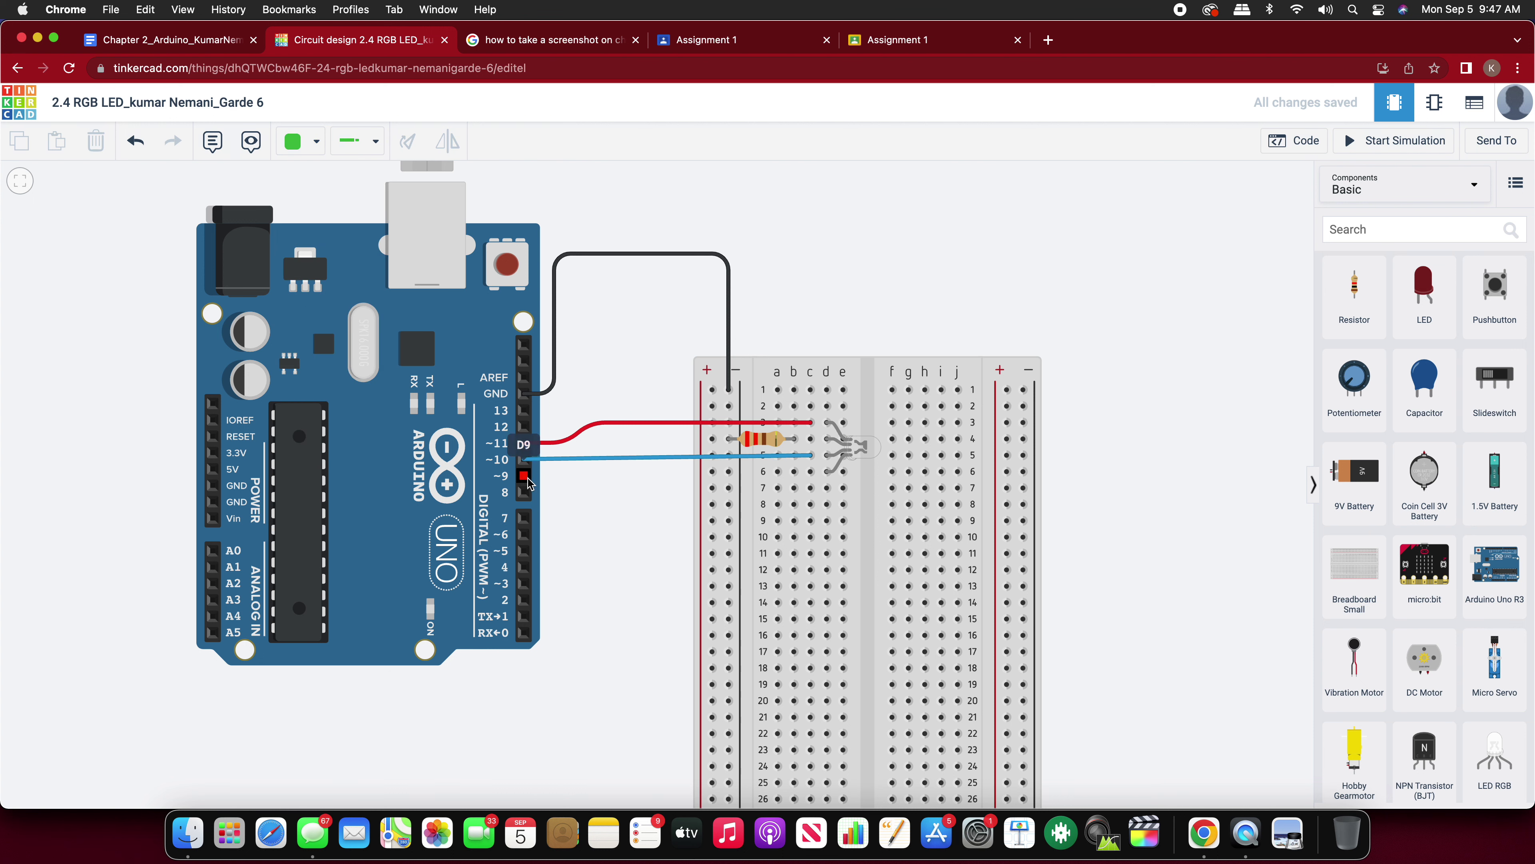
left_click(525, 478)
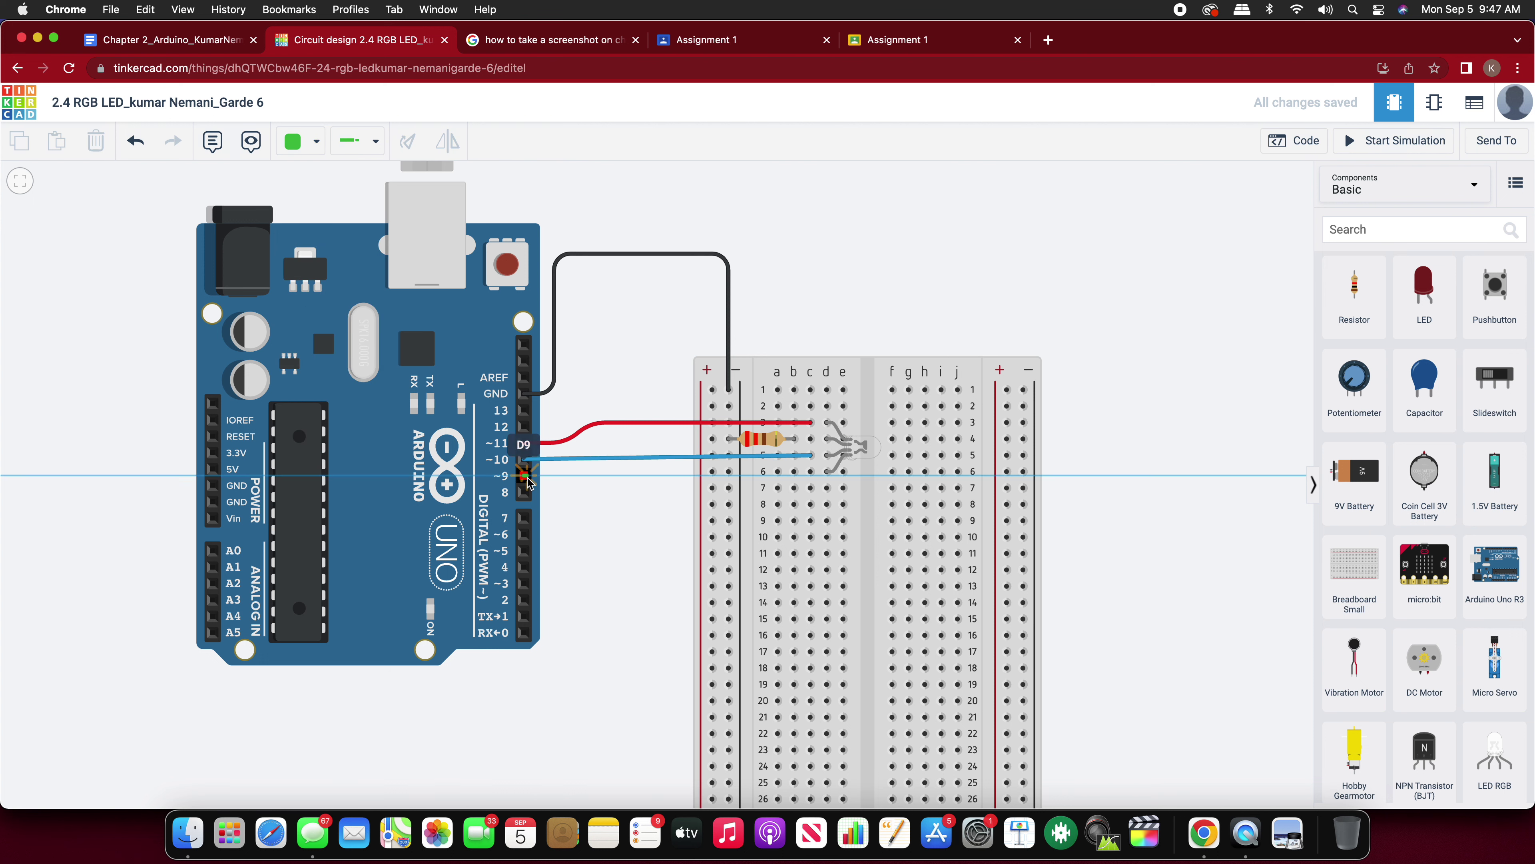
left_click(810, 472)
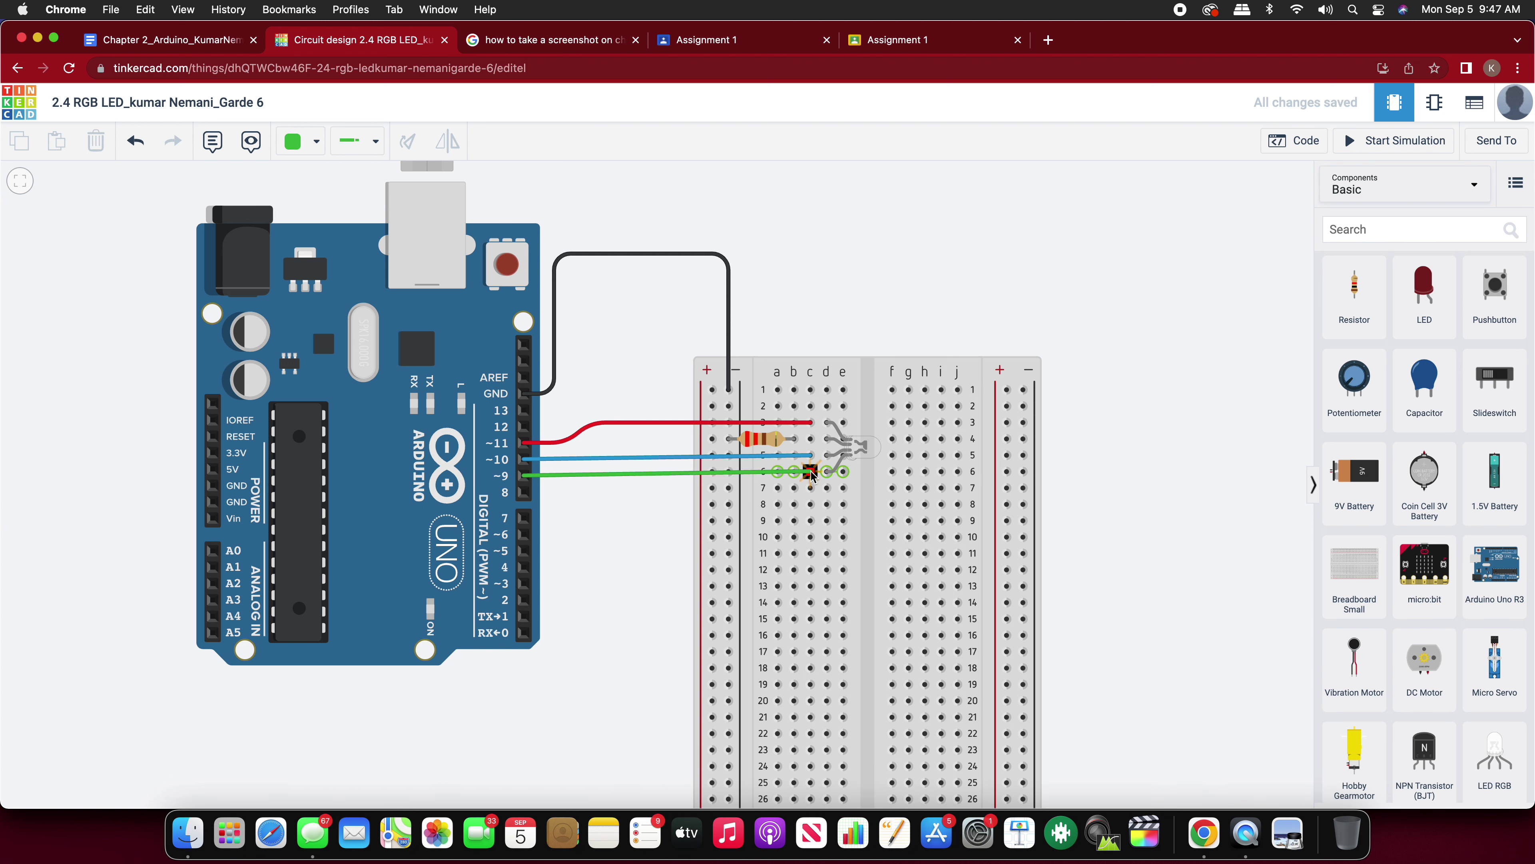
left_click(811, 472)
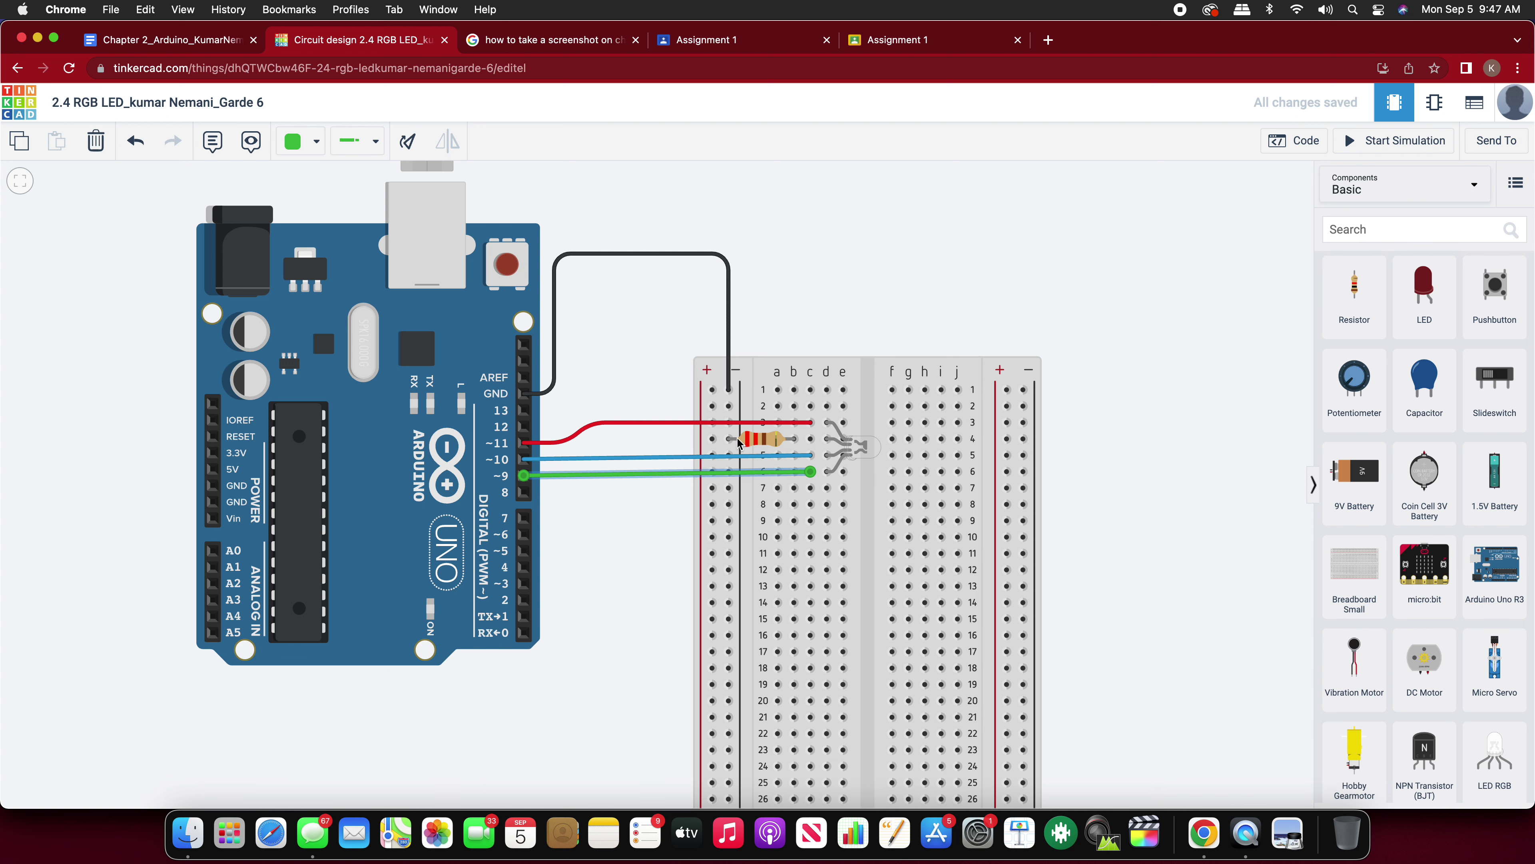
left_click(1076, 321)
Step: Open the block code editor, delete the default on start and forever blocks, and widen the coding area
left_click_drag(1132, 363, 763, 368)
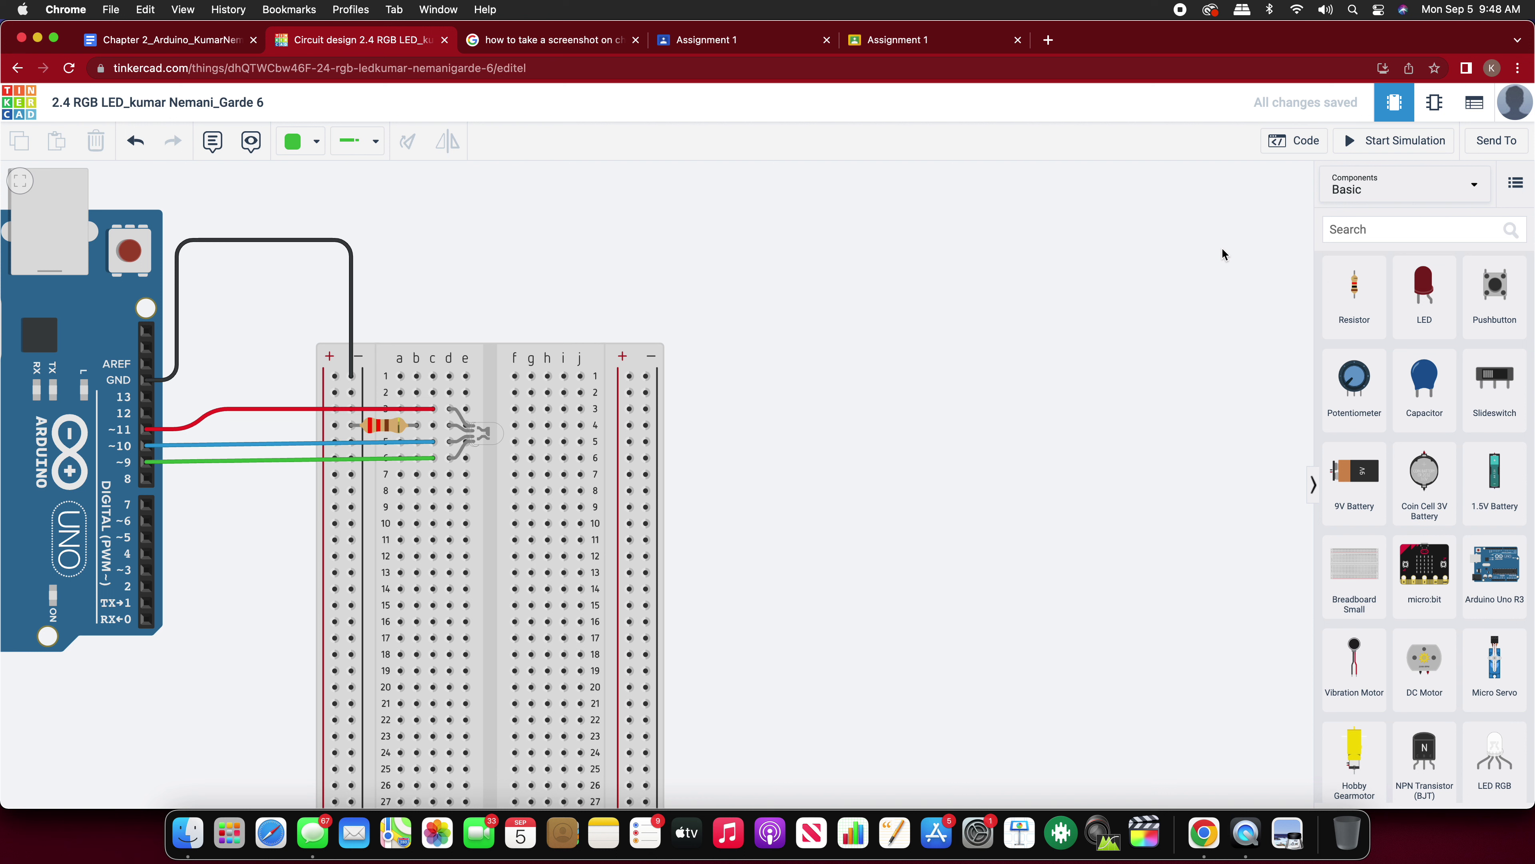
left_click(1294, 140)
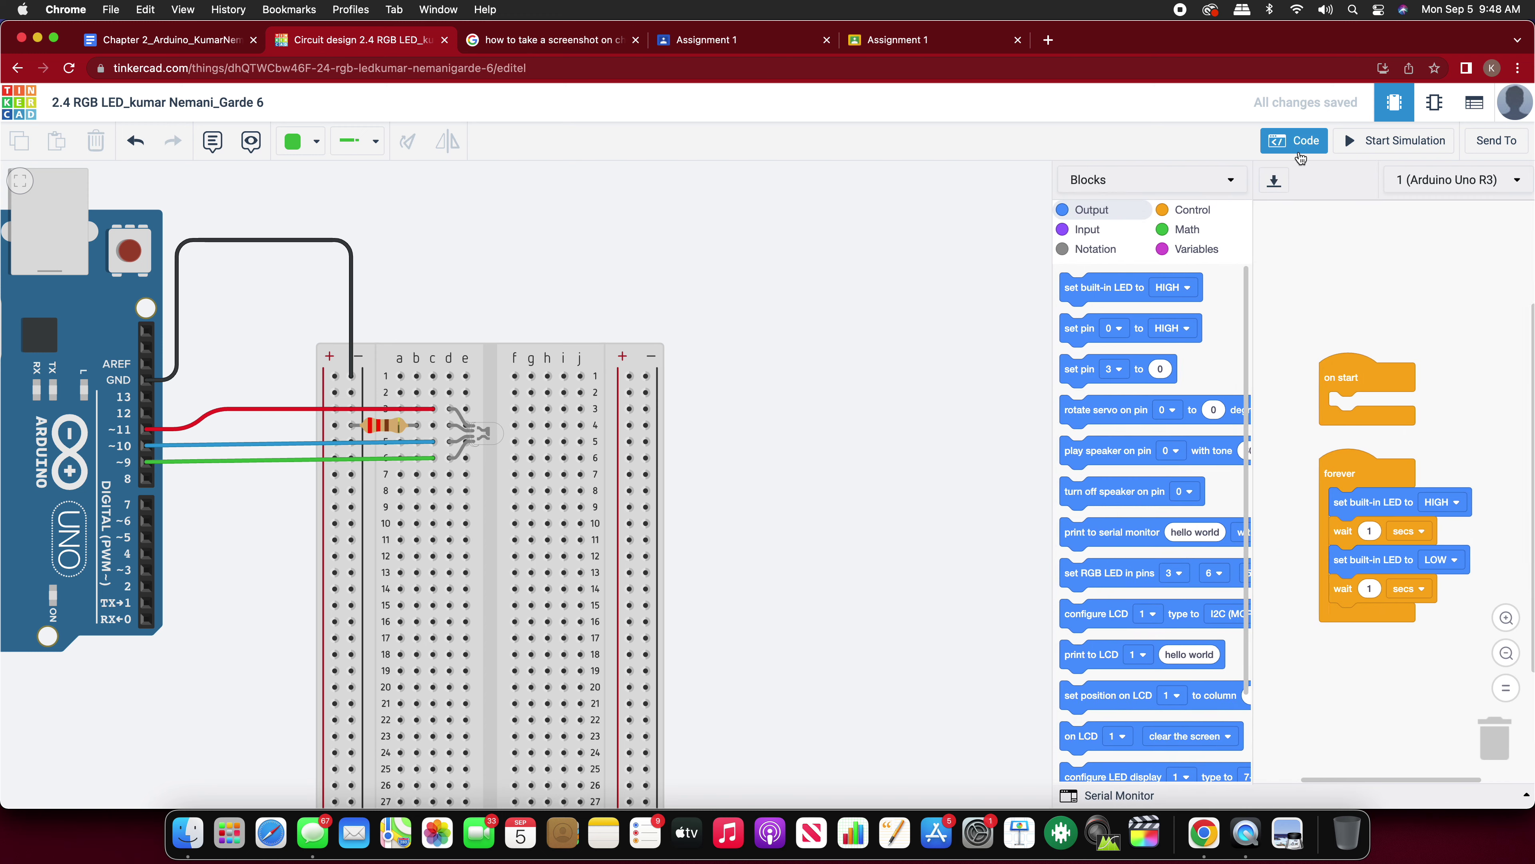
left_click_drag(1346, 378, 1487, 729)
left_click_drag(1339, 474, 1490, 741)
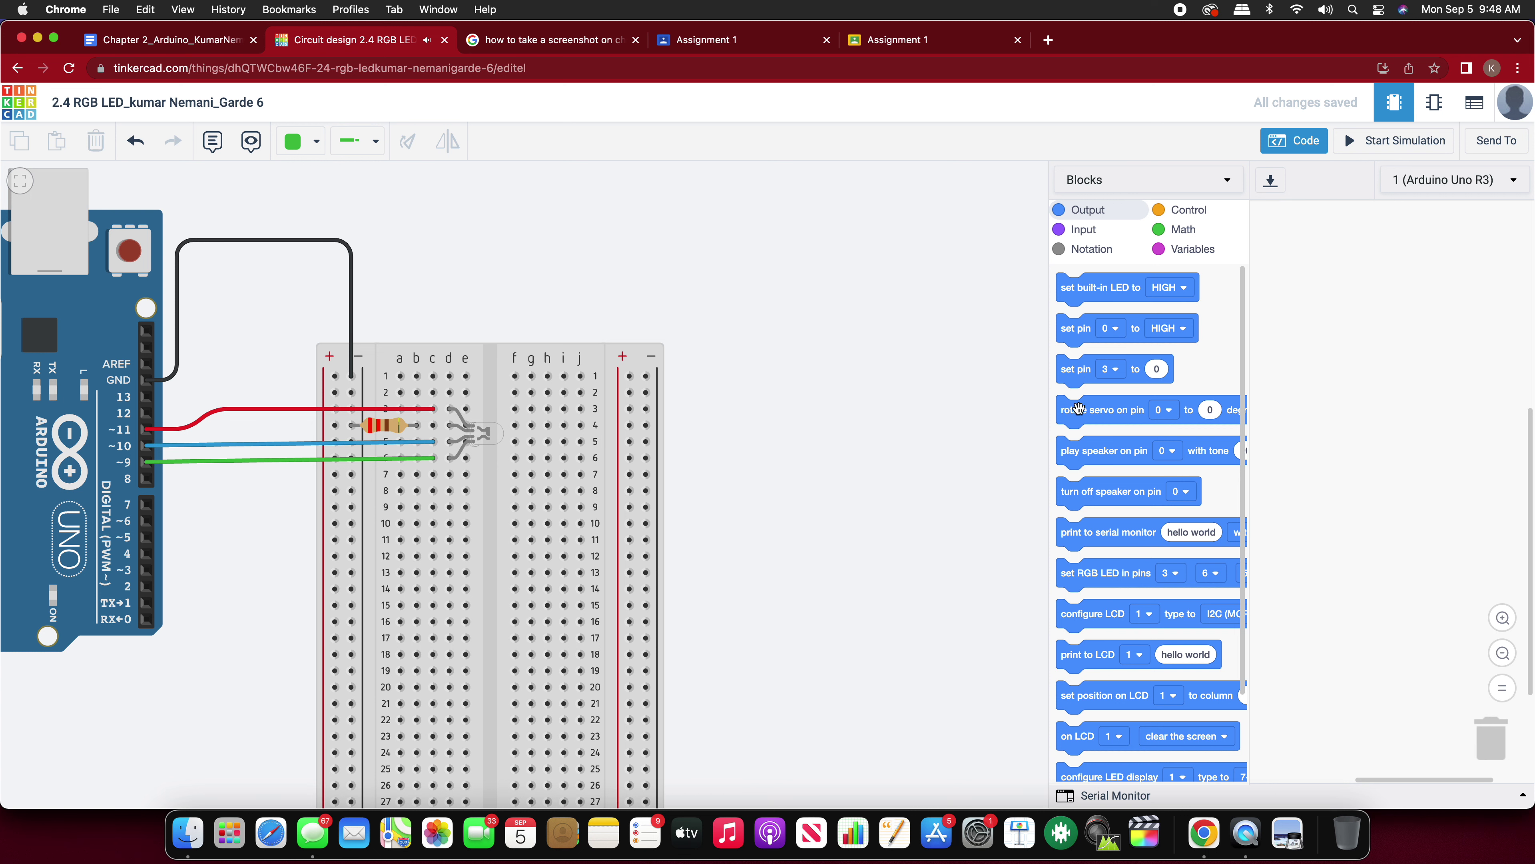
left_click_drag(1047, 438, 715, 446)
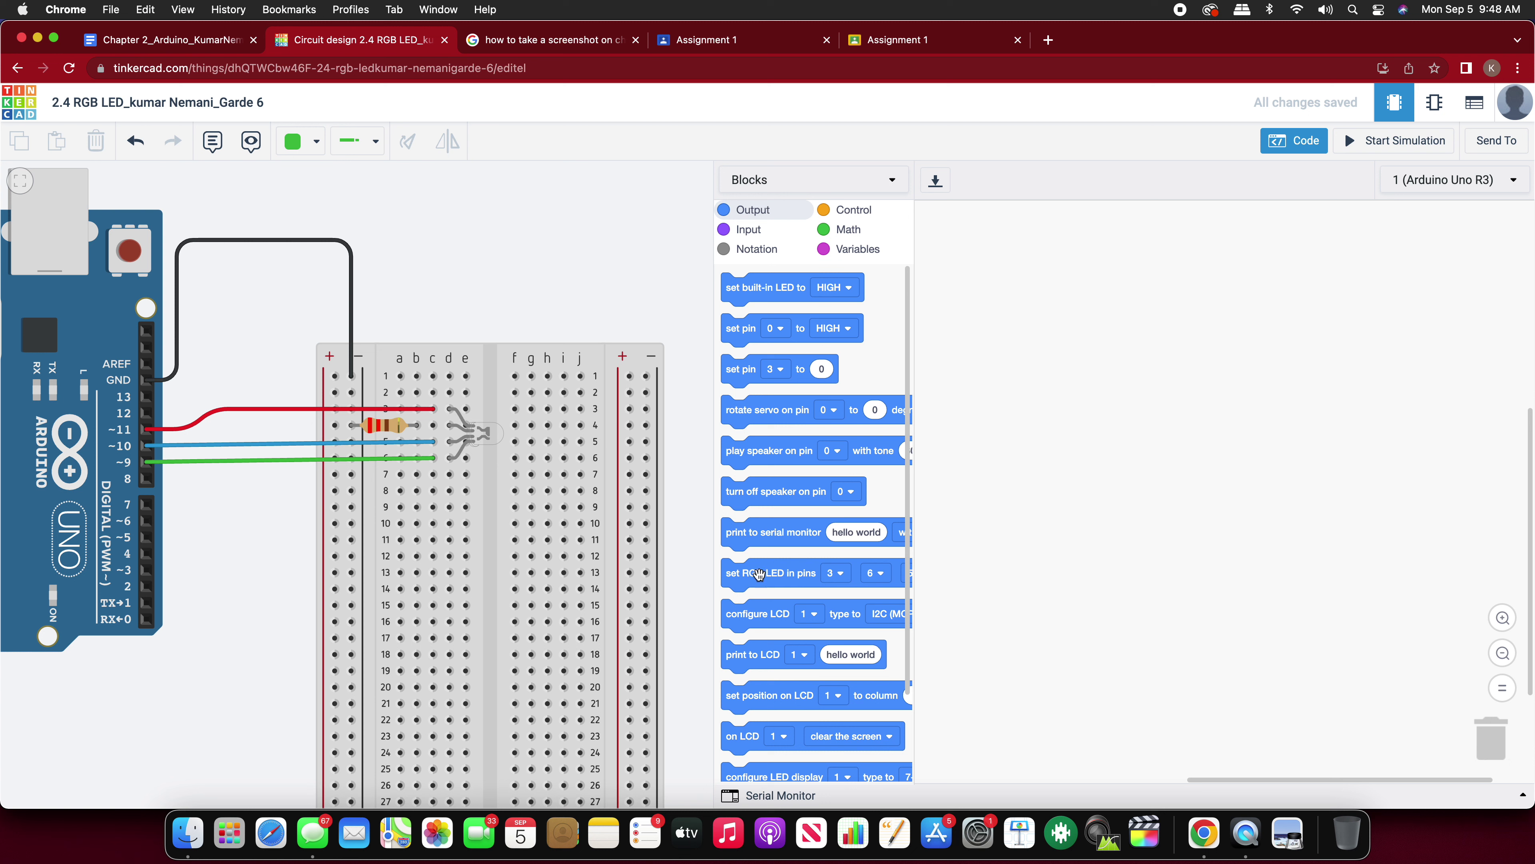
Step: Add a set RGB LED block to the empty workspace and set its pins to 11, 10 and 9
left_click_drag(749, 575, 1024, 327)
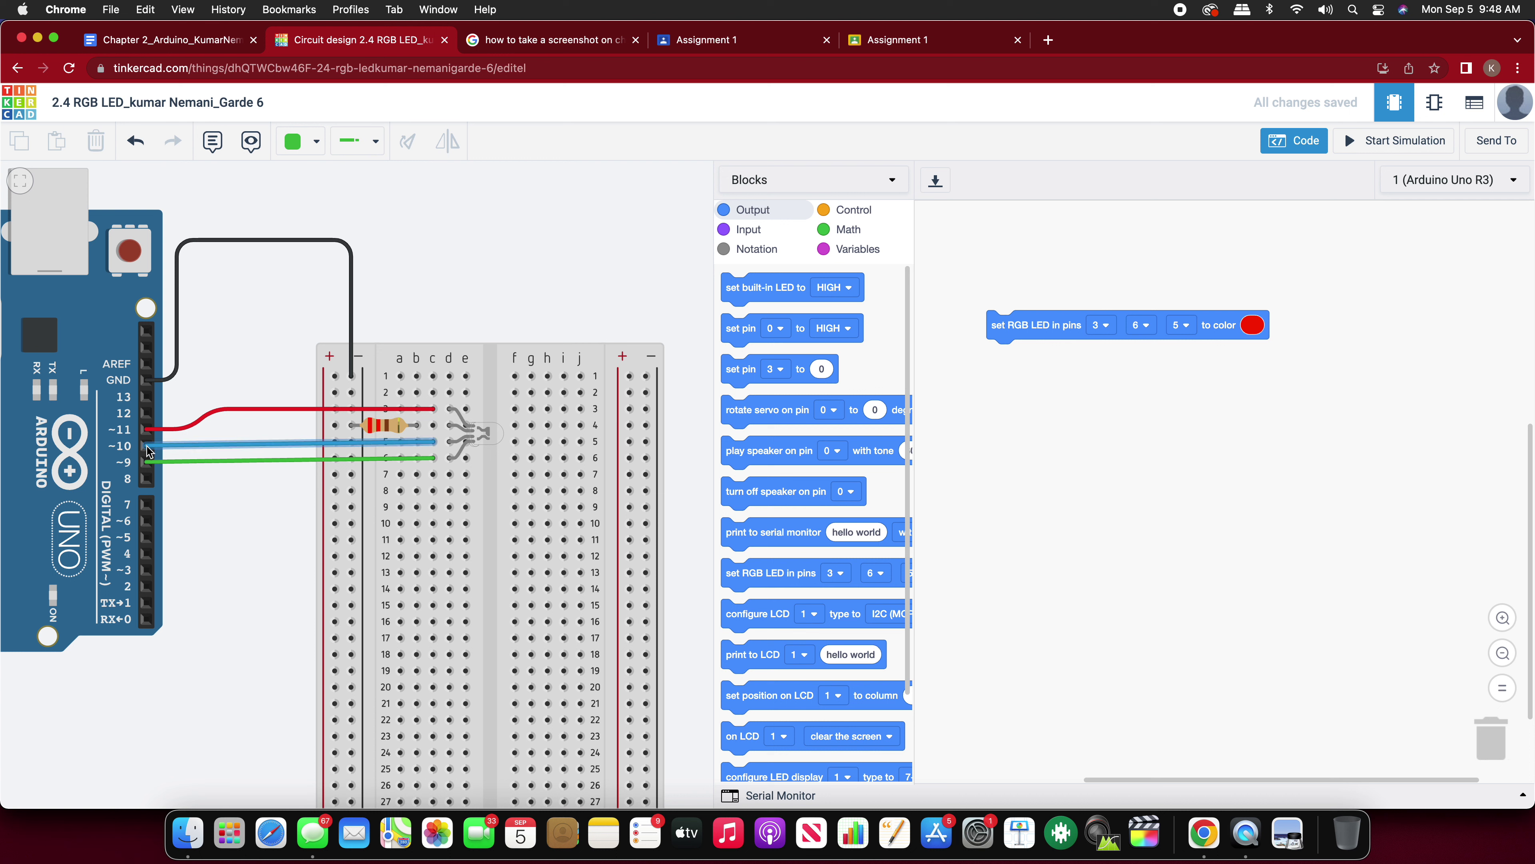
left_click(1102, 327)
left_click(1097, 455)
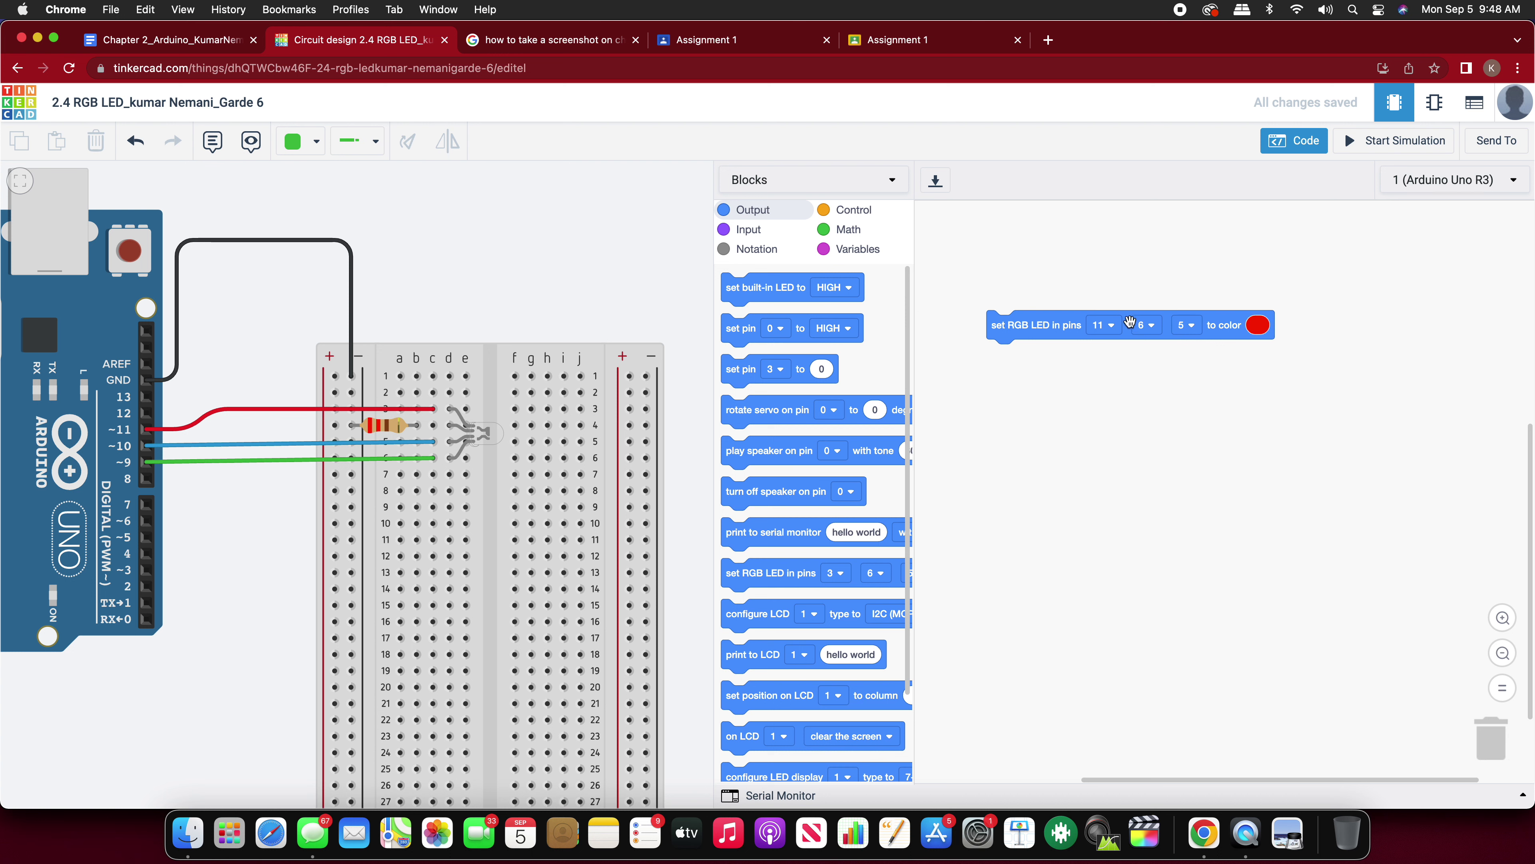
left_click(1143, 326)
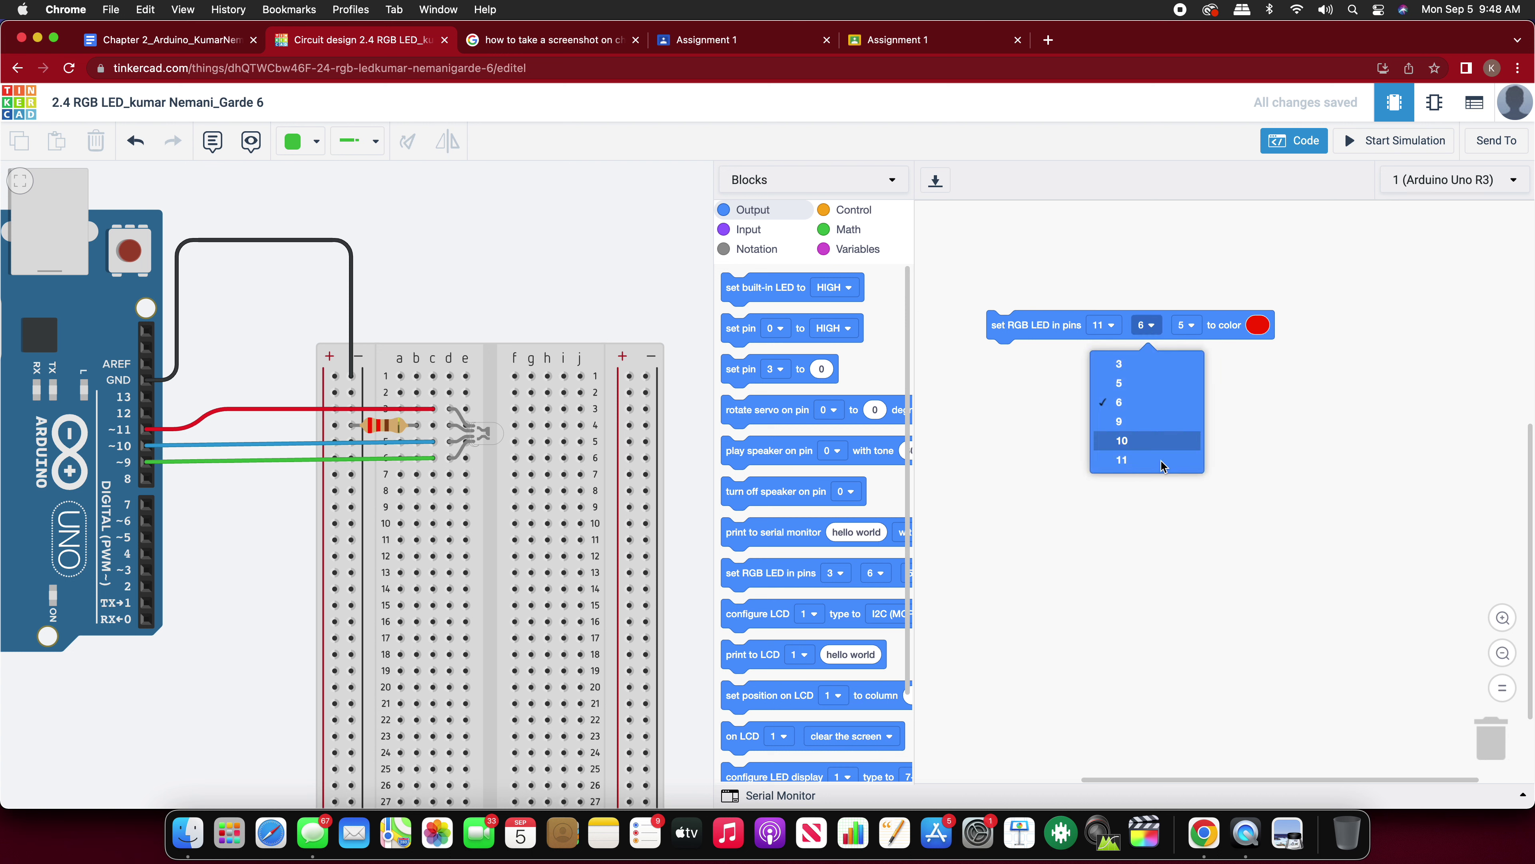
left_click(1127, 440)
left_click(1189, 325)
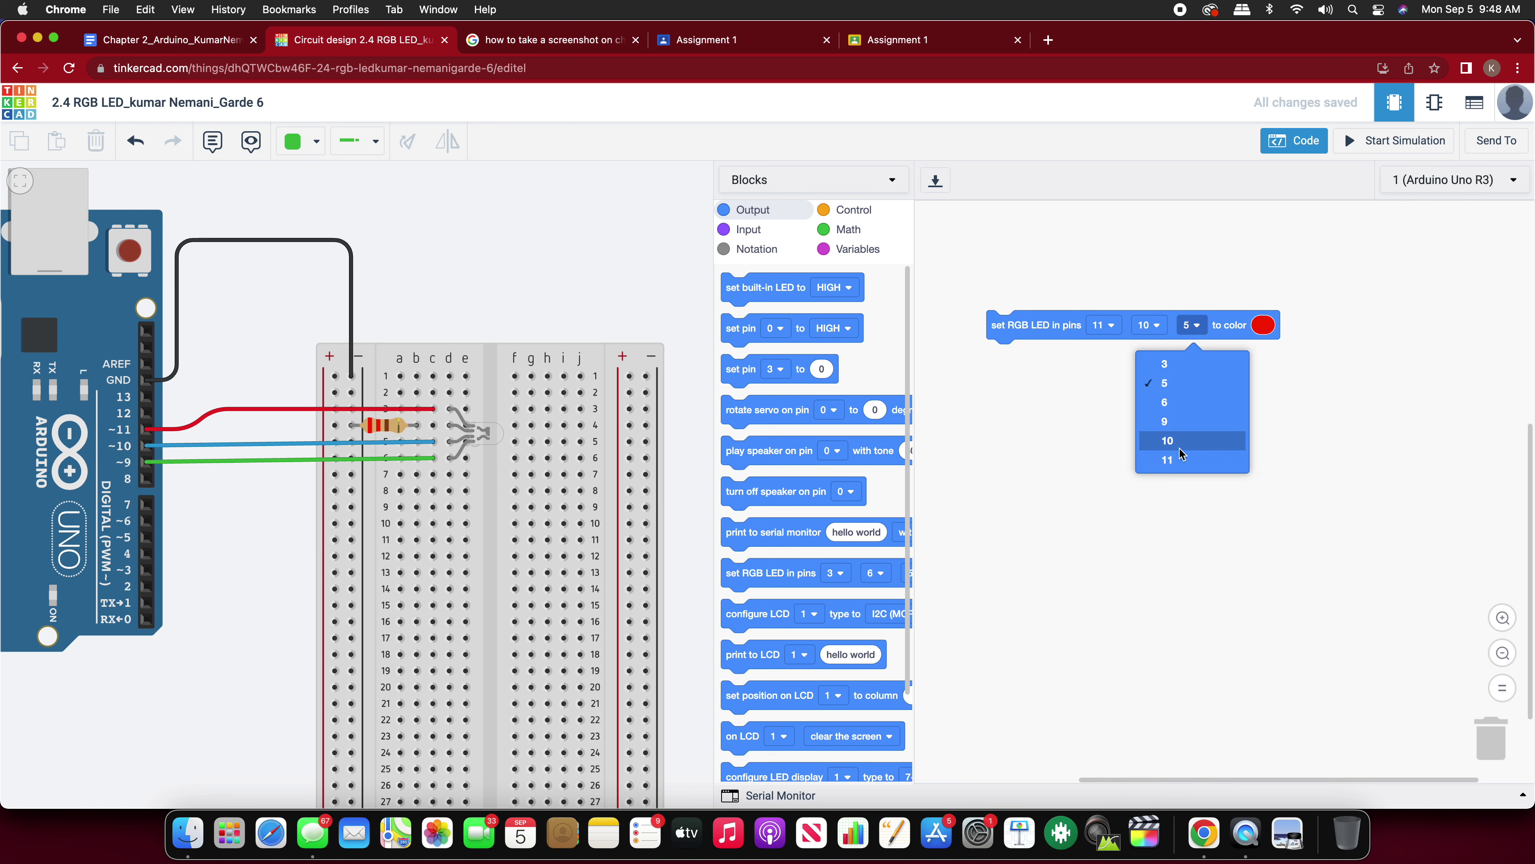
left_click(1168, 424)
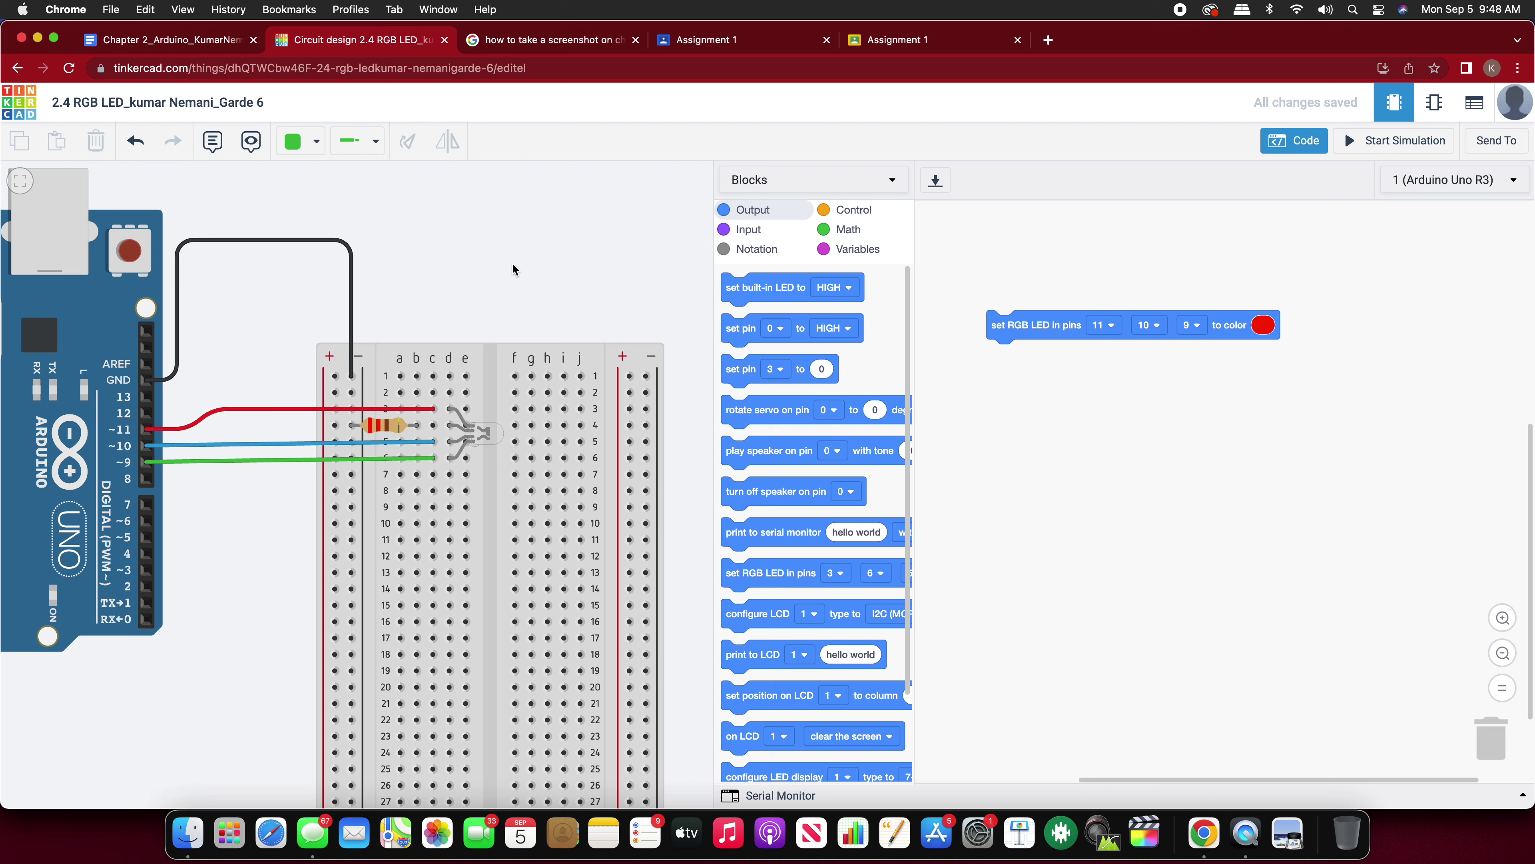
Step: Attach a wait block below the set RGB LED block and set it to 0.5 secs
left_click(851, 213)
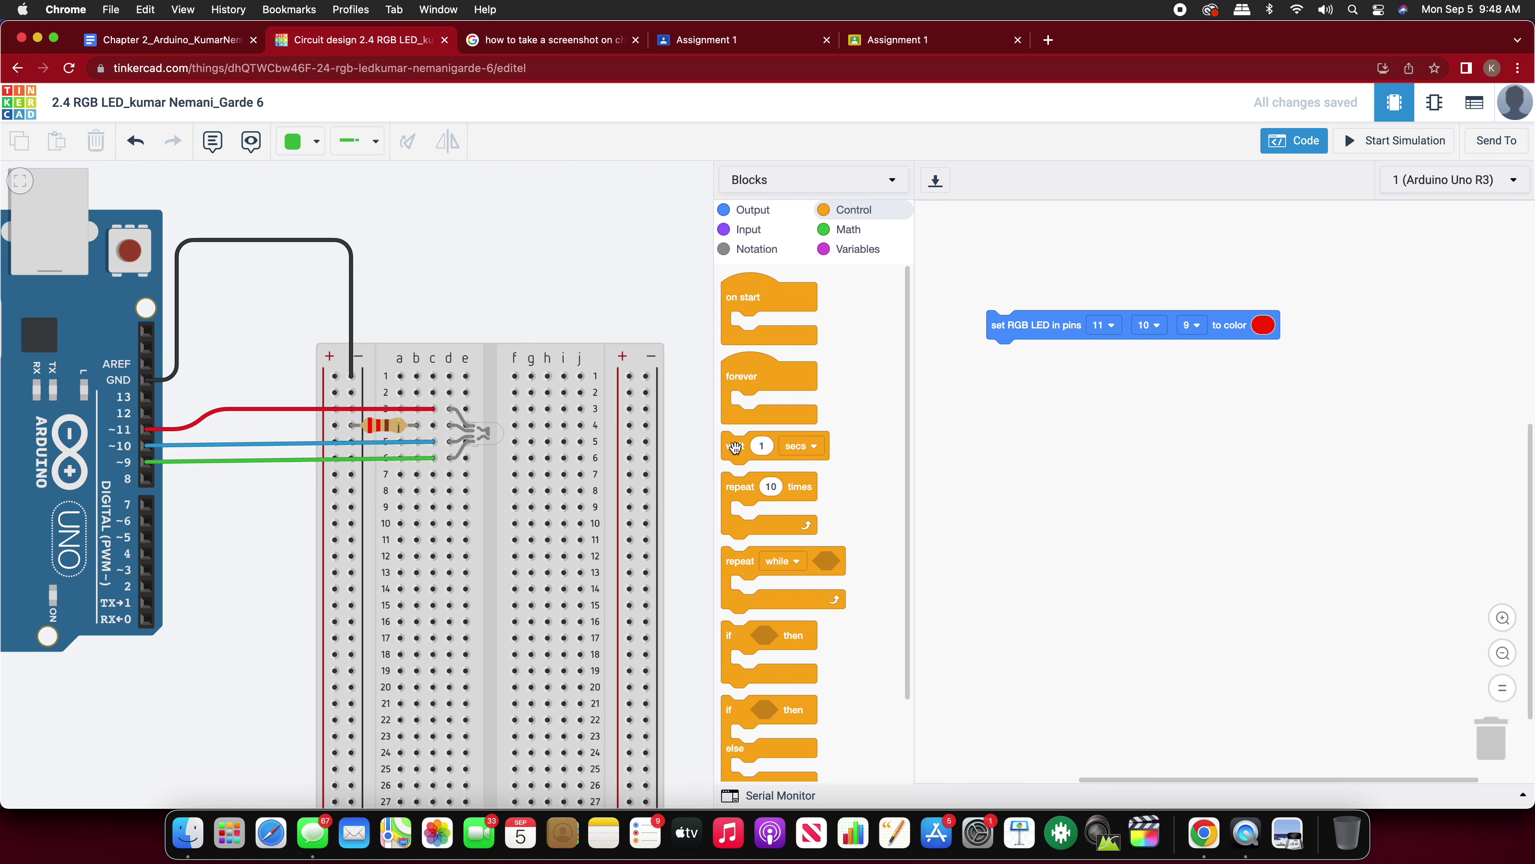
left_click_drag(734, 446, 1034, 365)
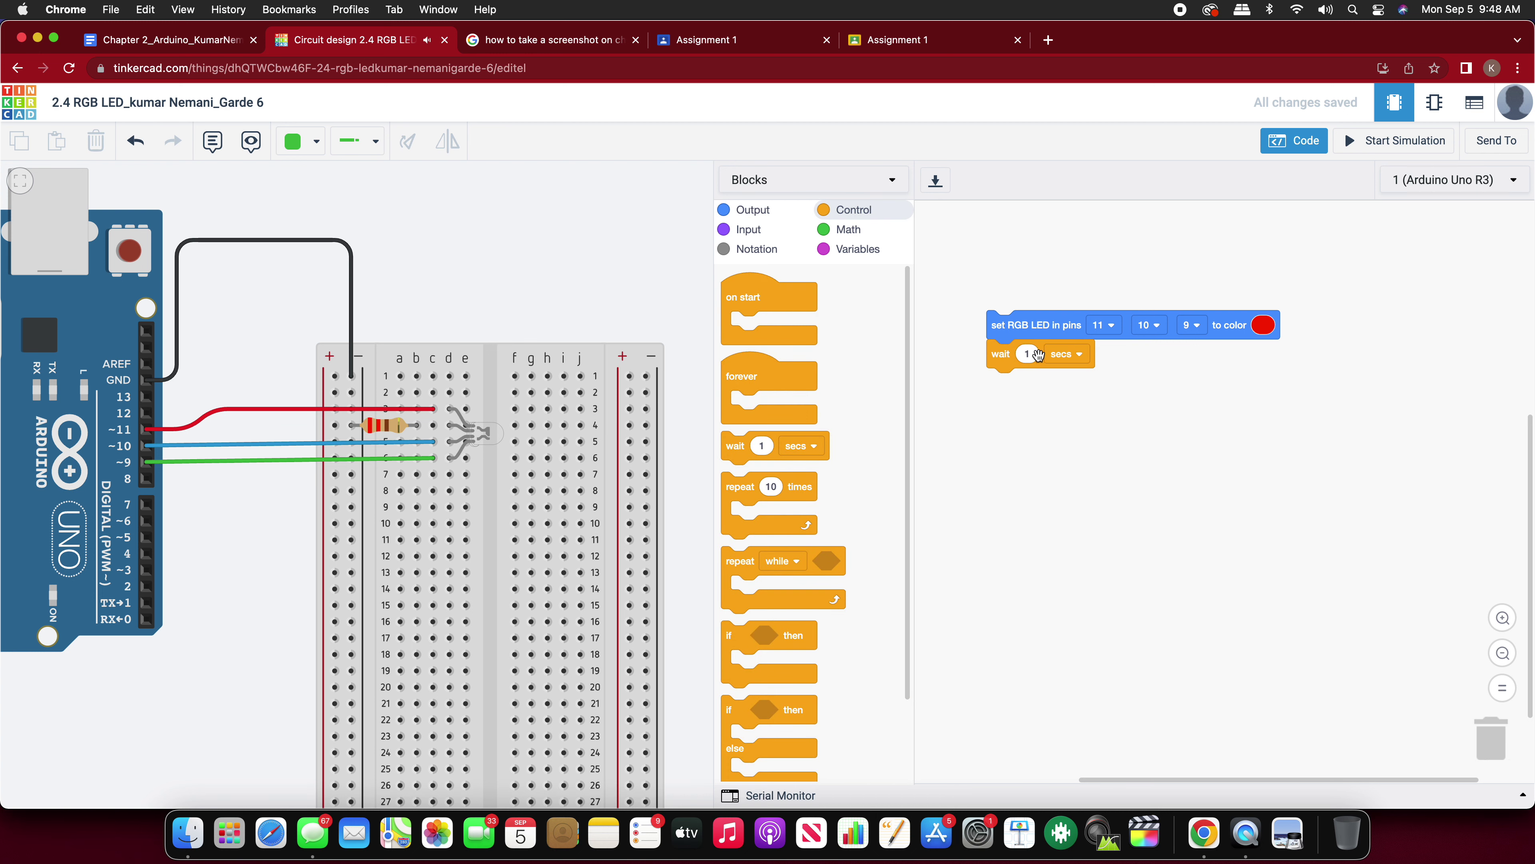
left_click(1030, 354)
type("0.5")
left_click(1100, 418)
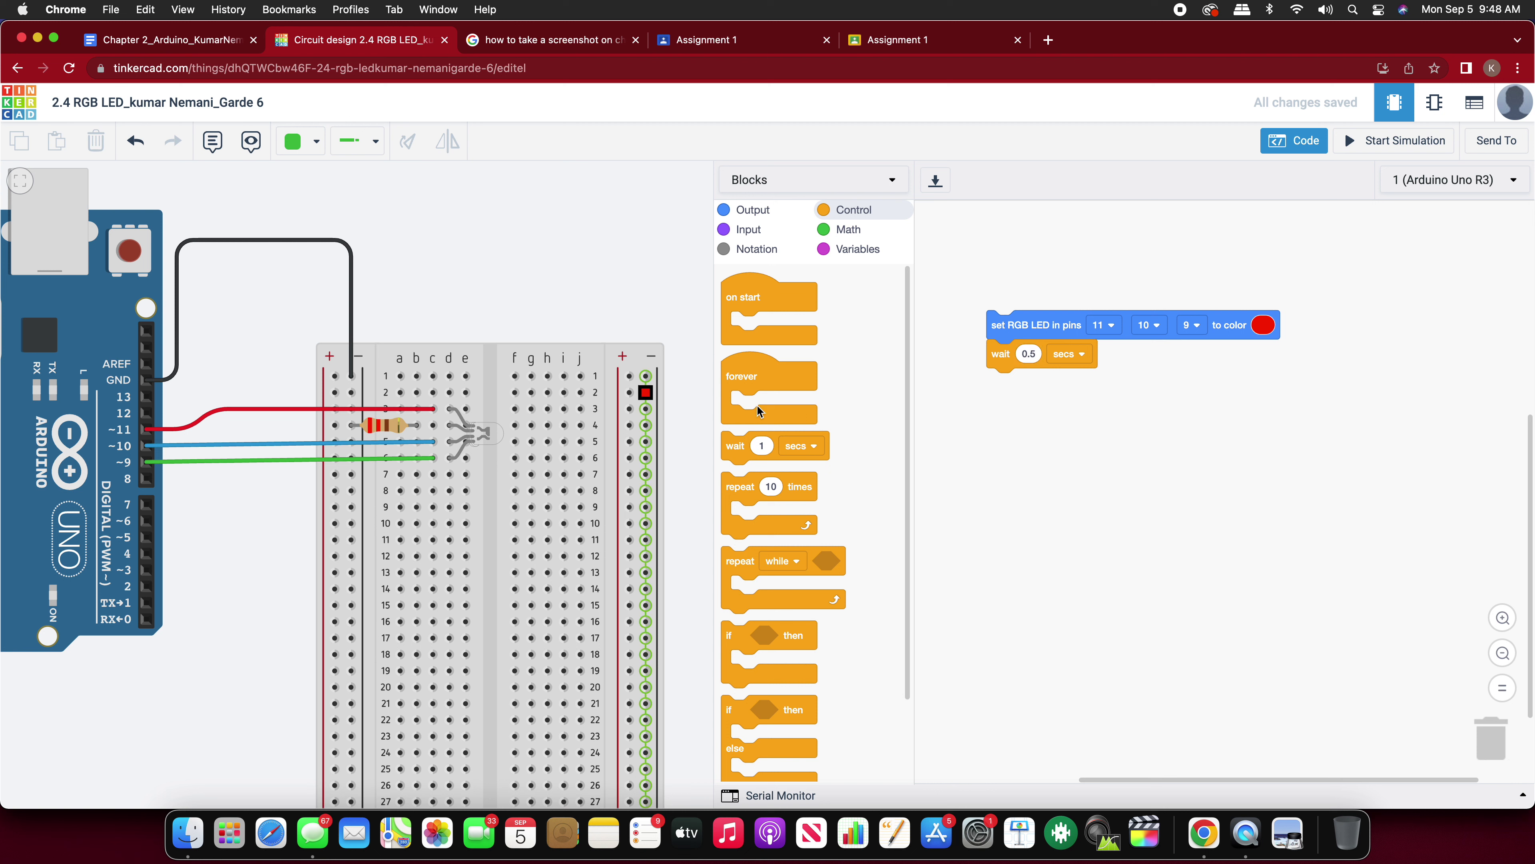
Step: Attach a second set RGB LED block below the wait block and set its first pin to 11
left_click(751, 210)
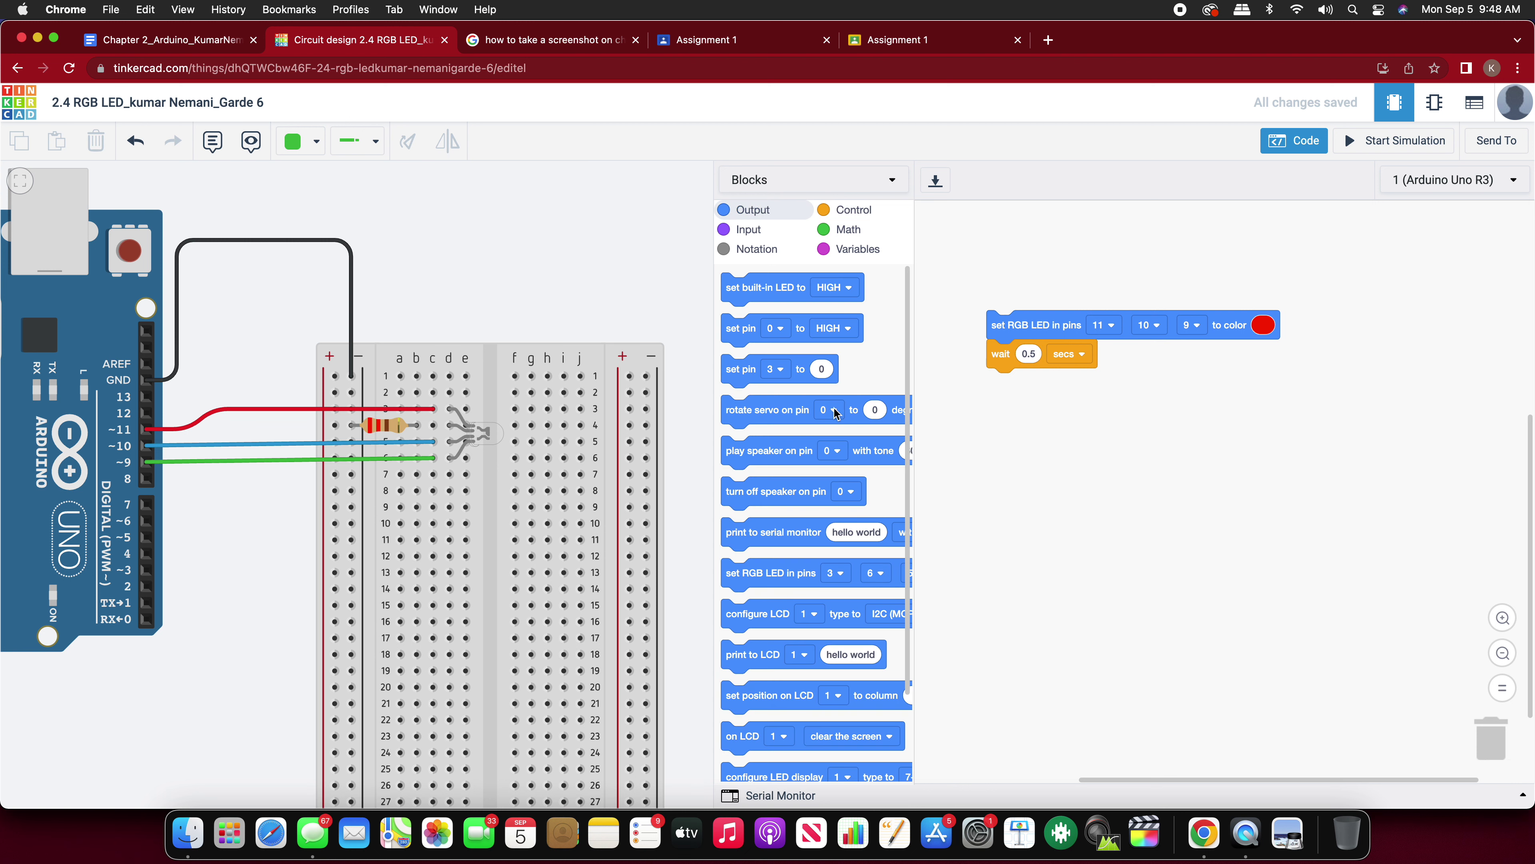
left_click_drag(756, 581, 1031, 419)
left_click(1098, 383)
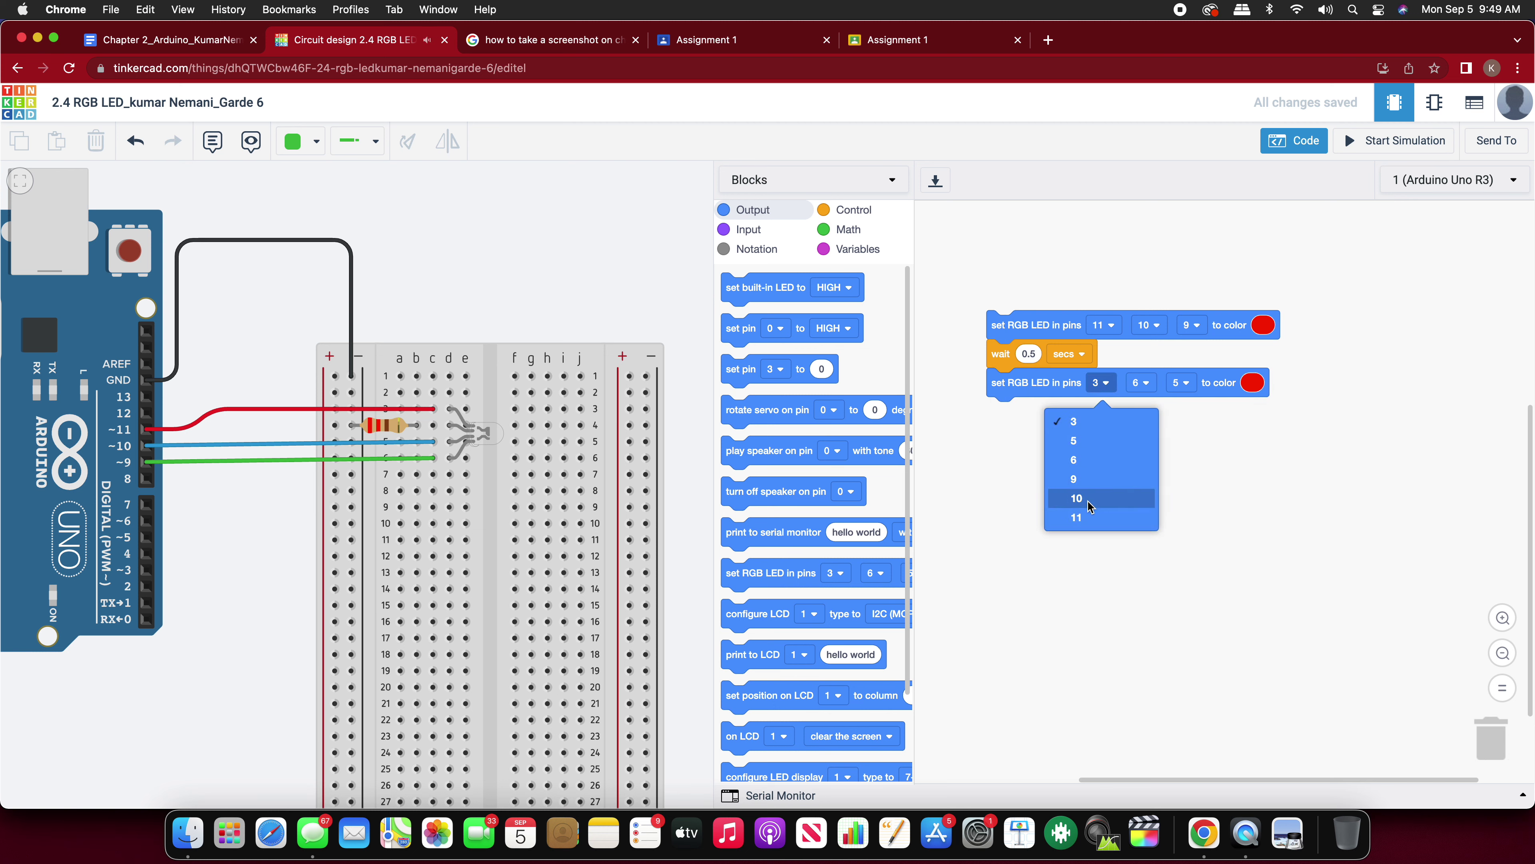
left_click(1086, 518)
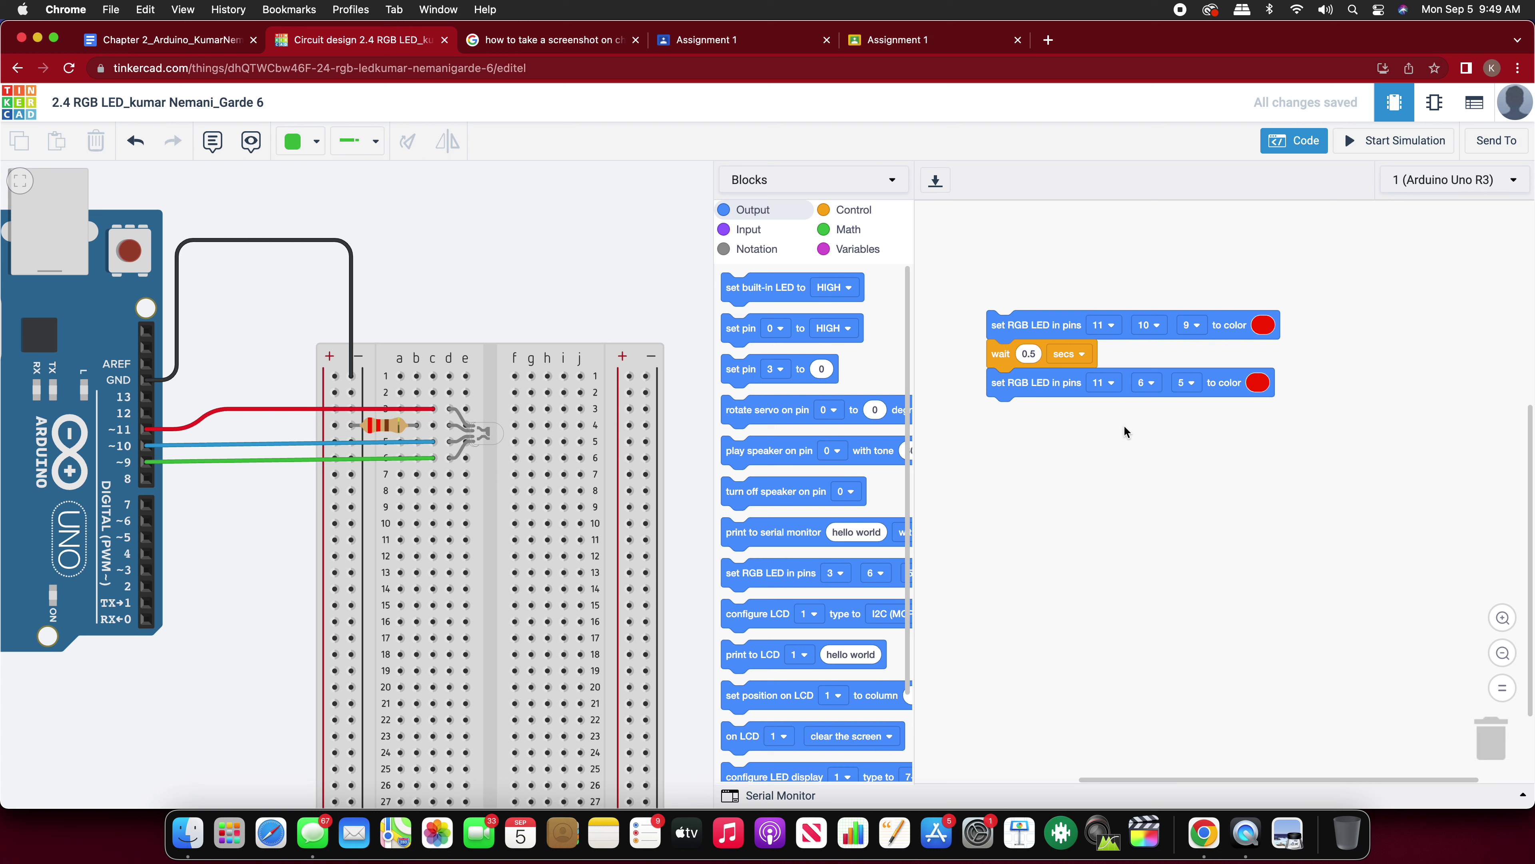
Step: Change the second and third pins of the first set RGB LED block to 9 and 10
left_click(1151, 325)
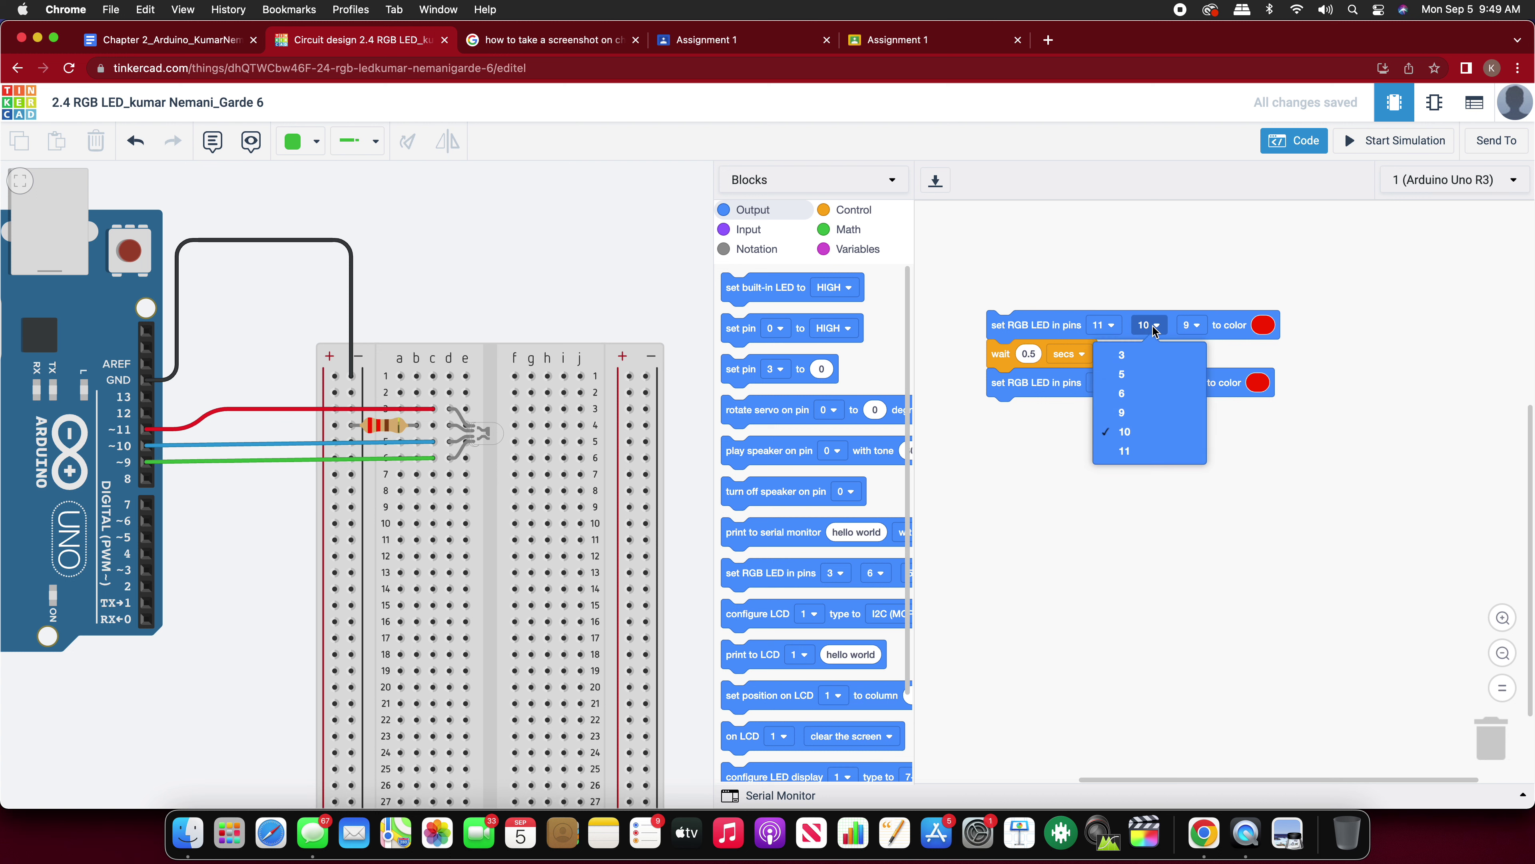
left_click(1143, 425)
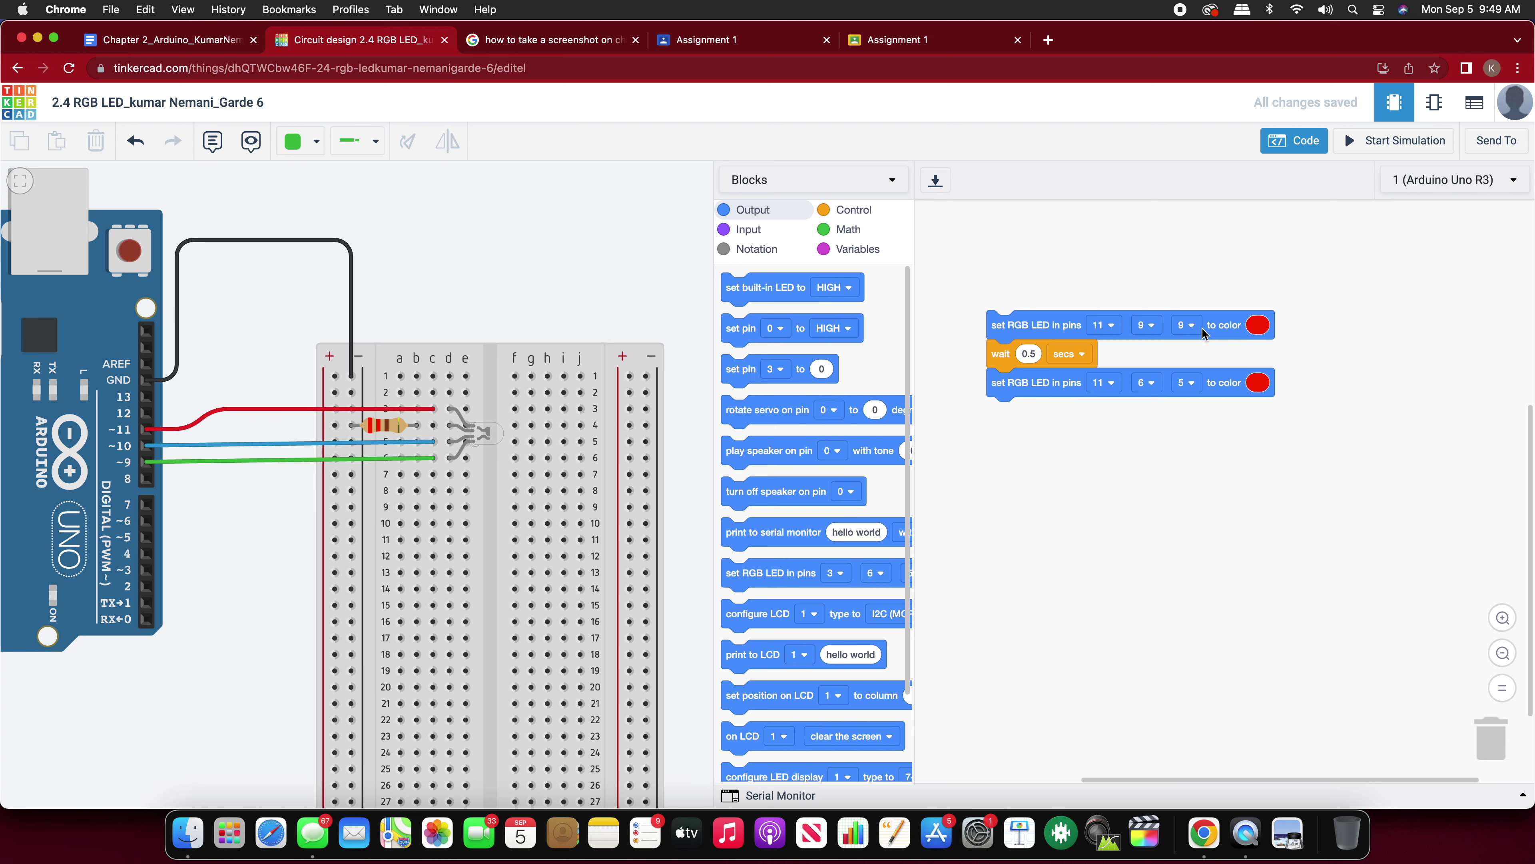
left_click(1197, 327)
left_click(1163, 447)
Step: Set the second and third pins of the lower set RGB LED block to 9 and 10
left_click(1146, 382)
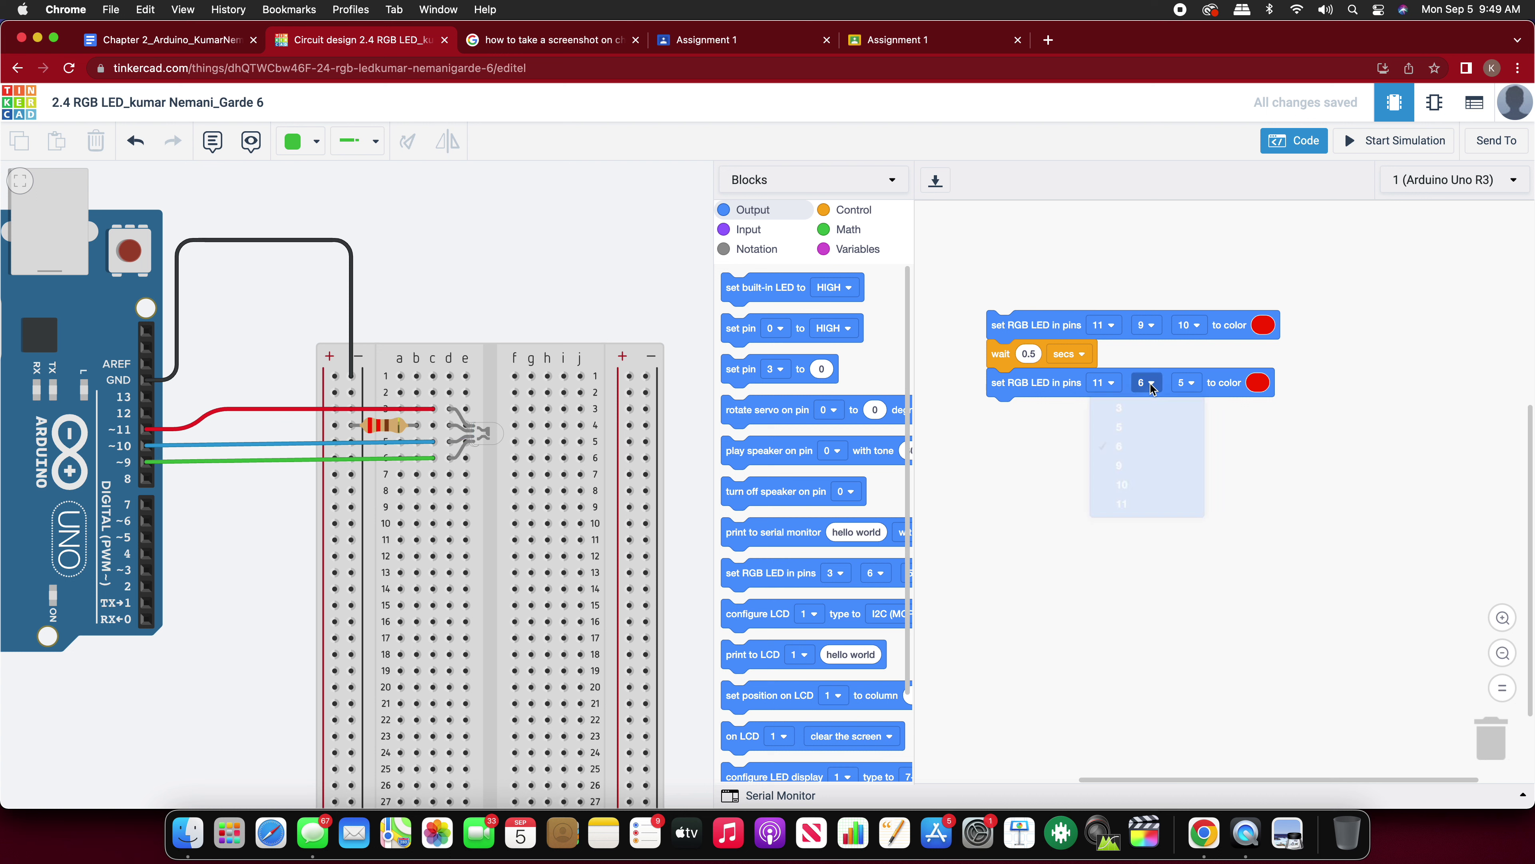
left_click(1126, 484)
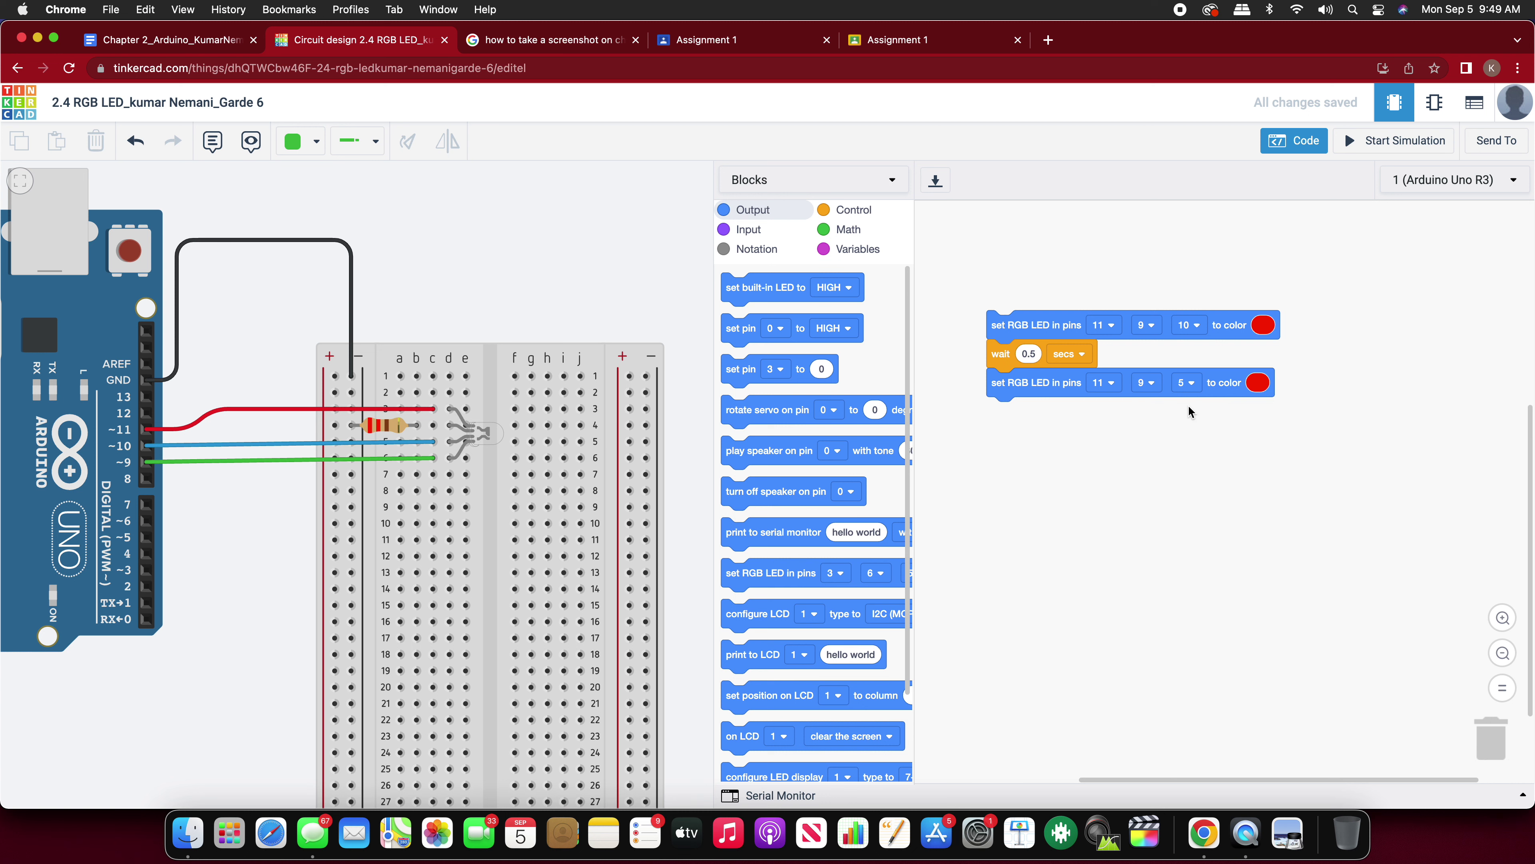
left_click(1186, 383)
left_click(1185, 497)
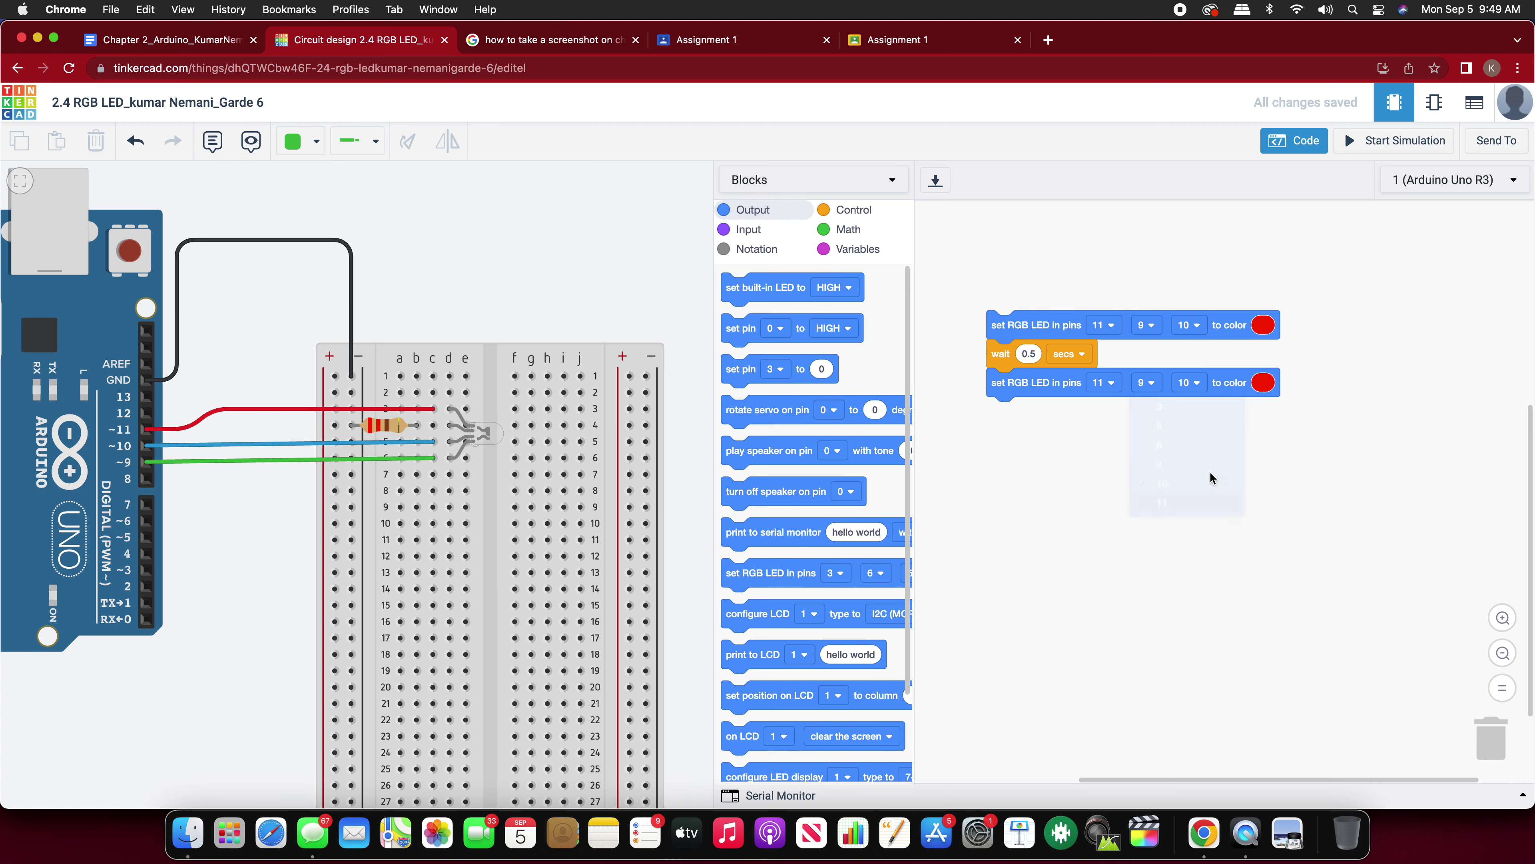
Step: Set the second set RGB LED block's colour to dark green and attach a 0.5 secs wait block below it
left_click(1262, 382)
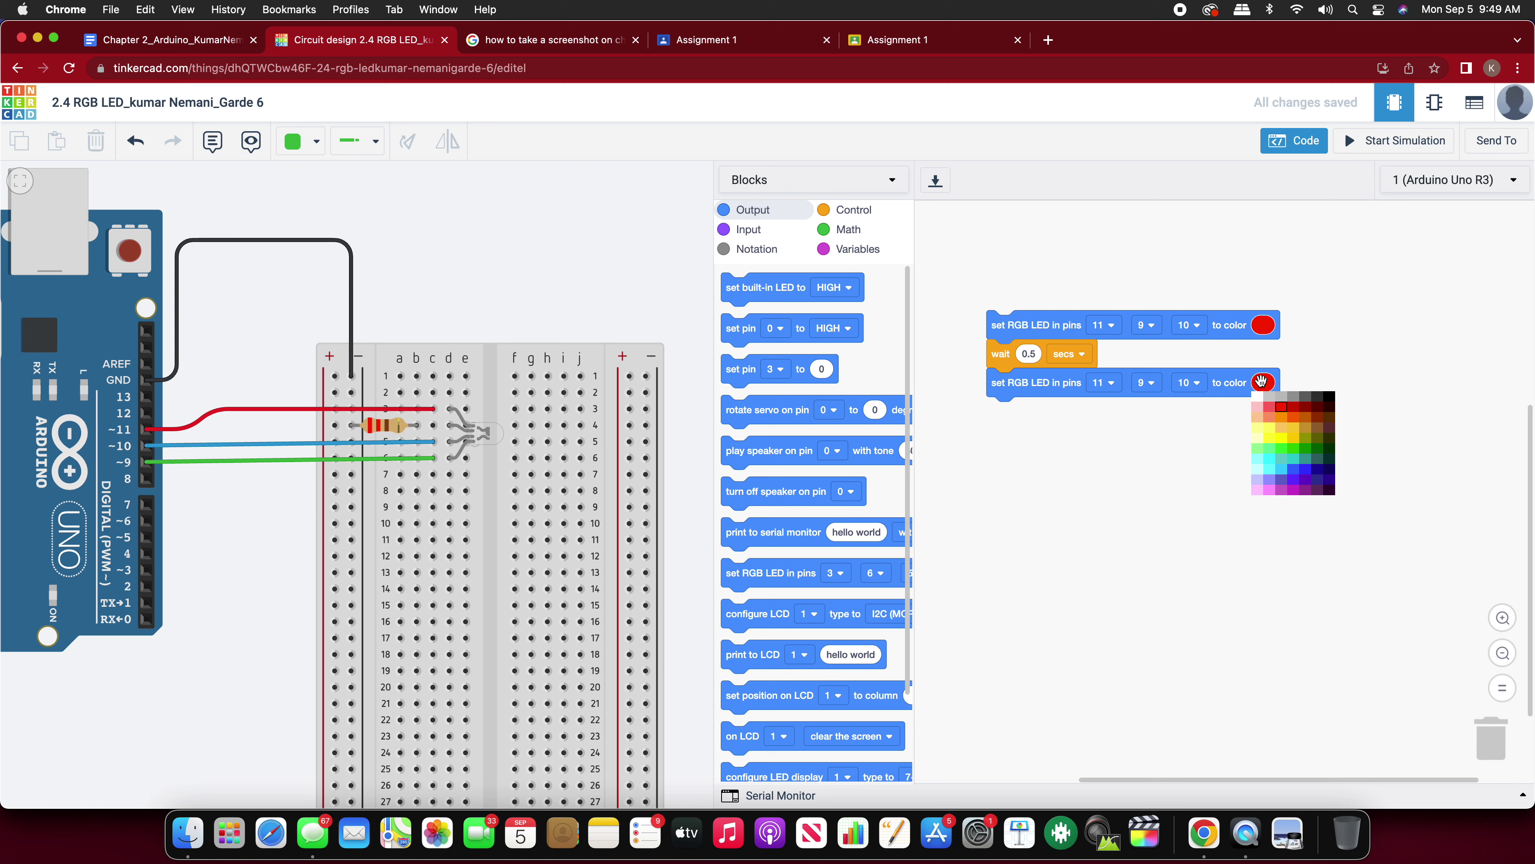
left_click(1318, 449)
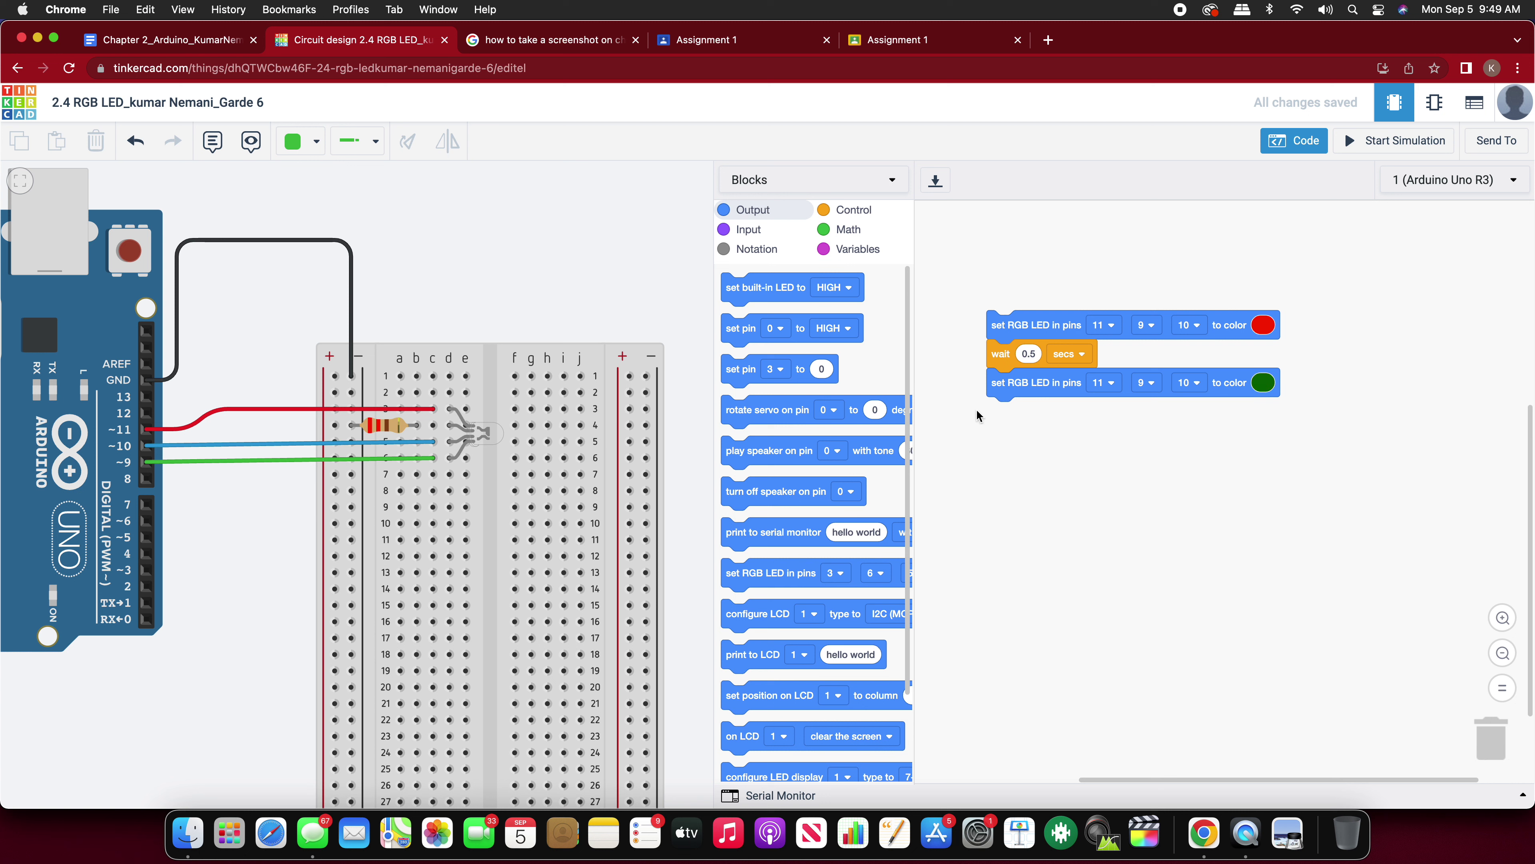
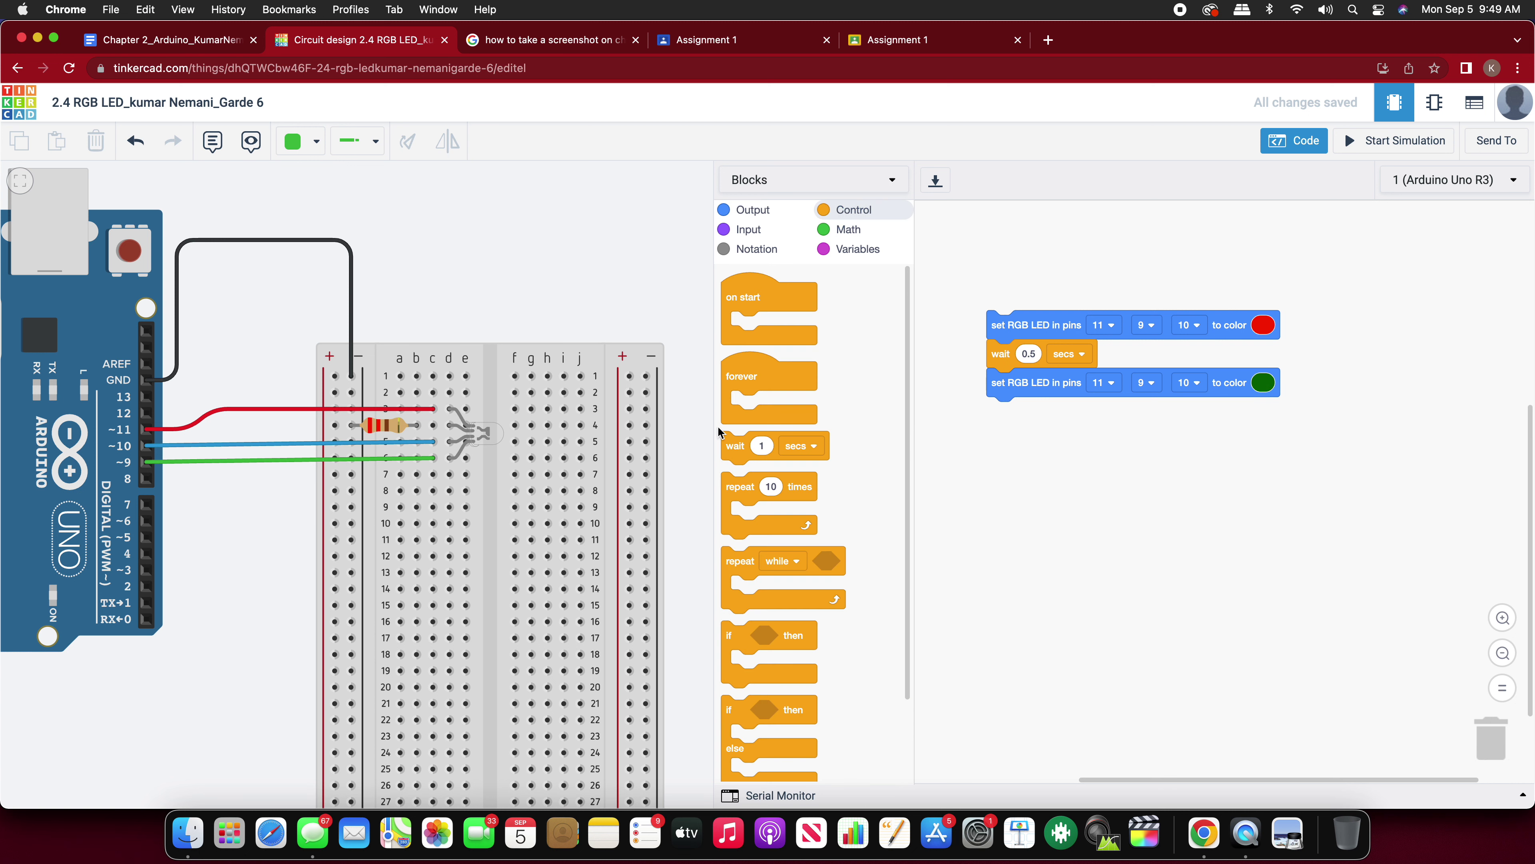
left_click_drag(753, 442, 1027, 423)
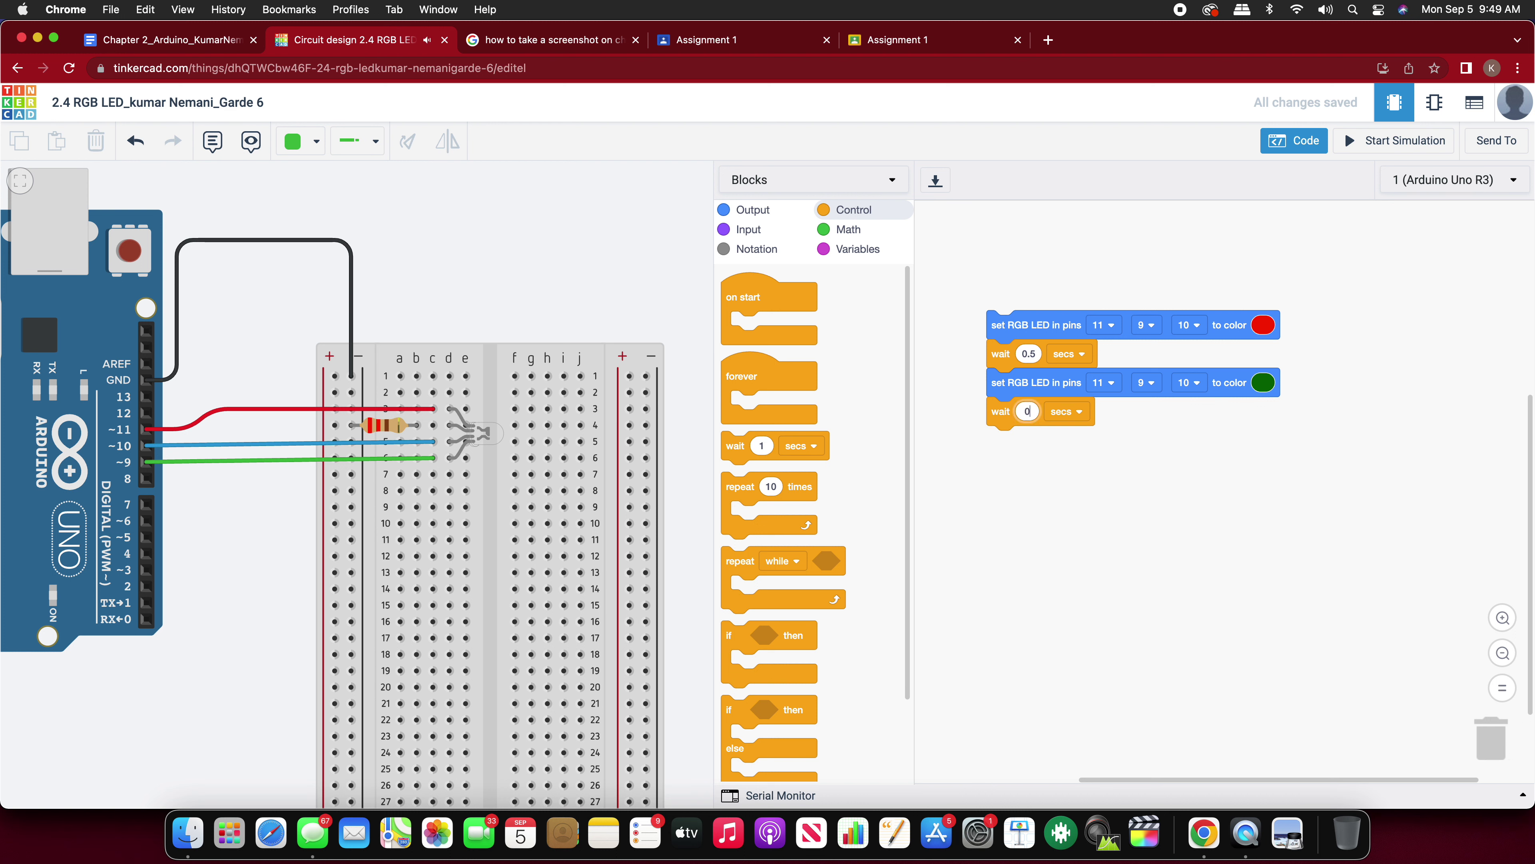
type("5")
left_click(1134, 507)
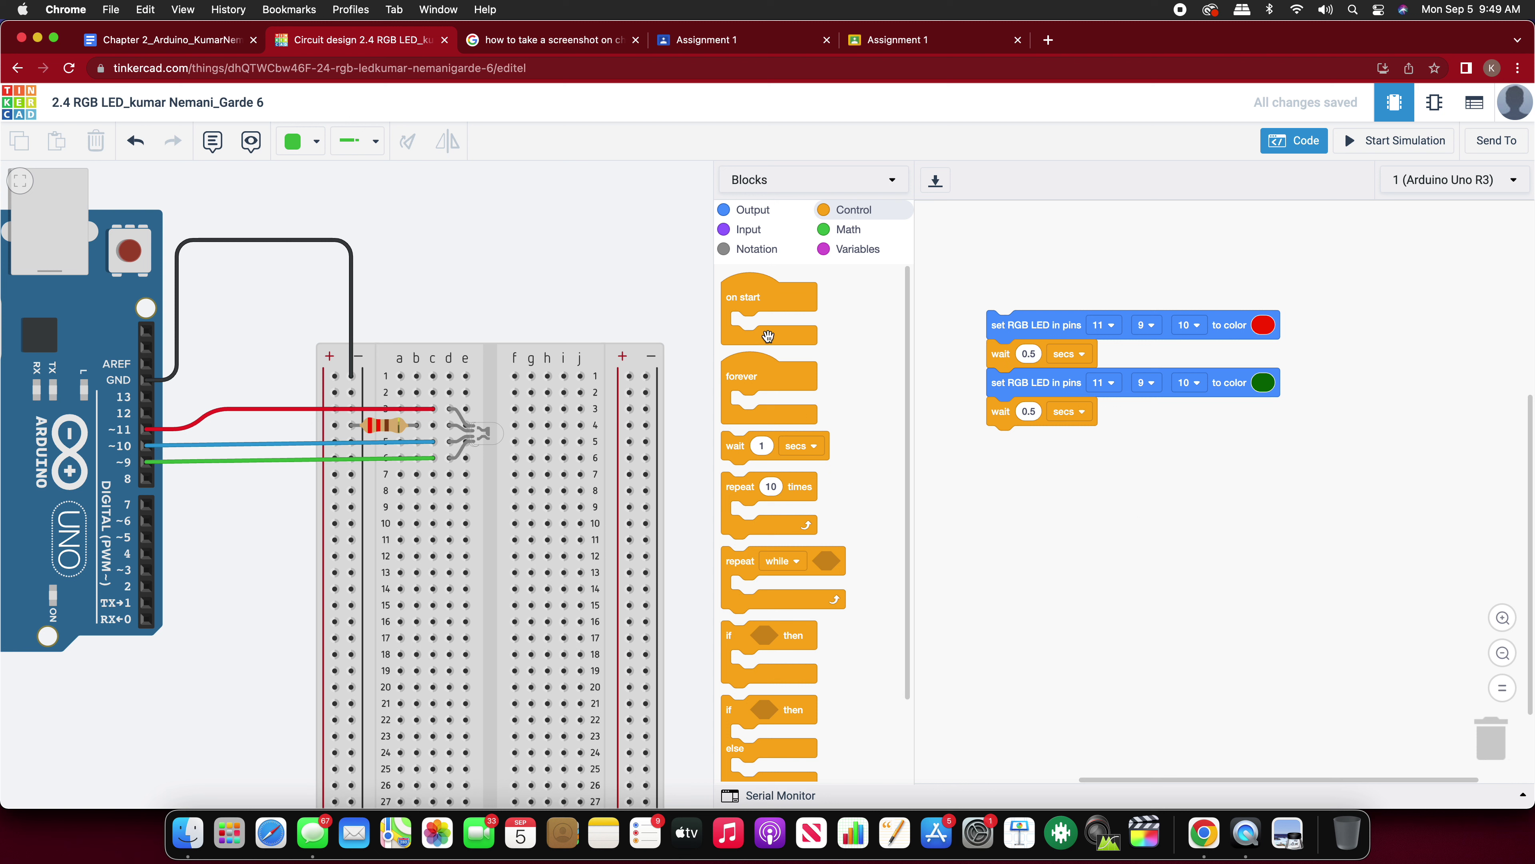
Step: Attach a third set RGB LED block below the stack with pins 11, 9 and 10 and the colour blue
left_click(753, 209)
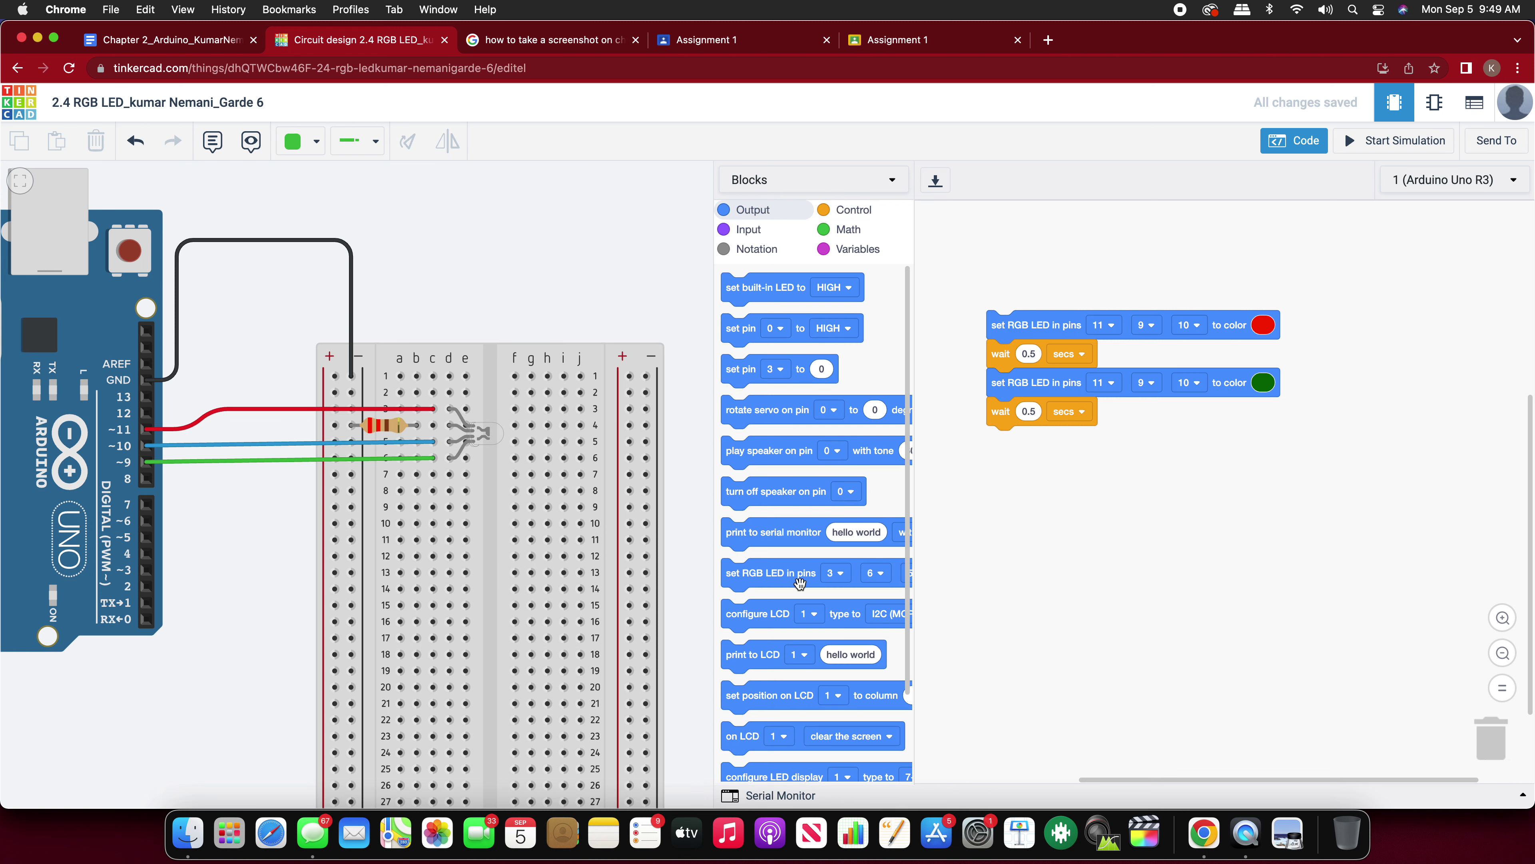
left_click_drag(758, 584, 1026, 445)
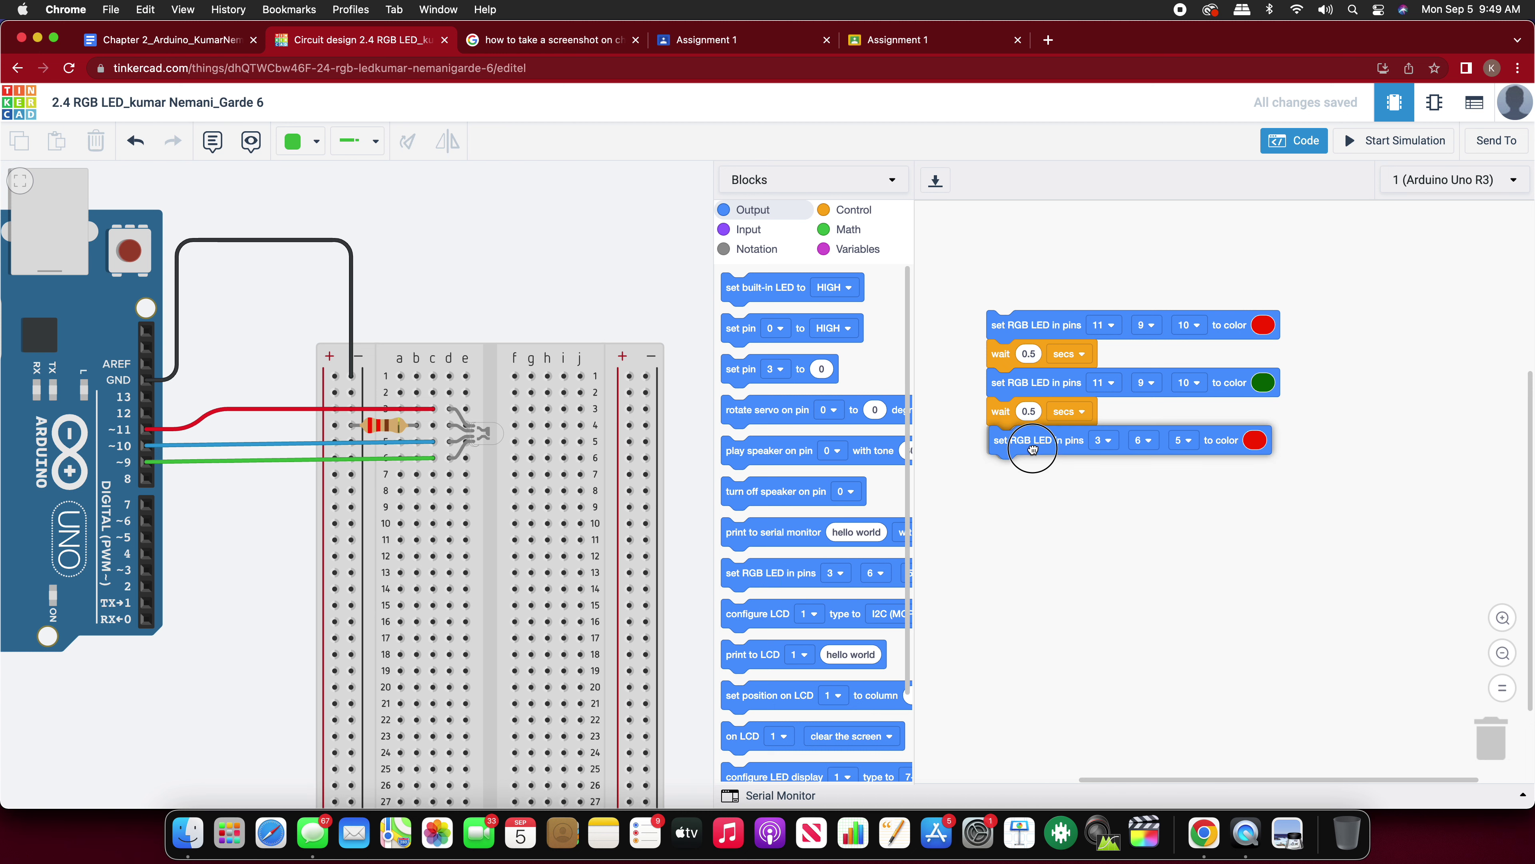
left_click(1107, 444)
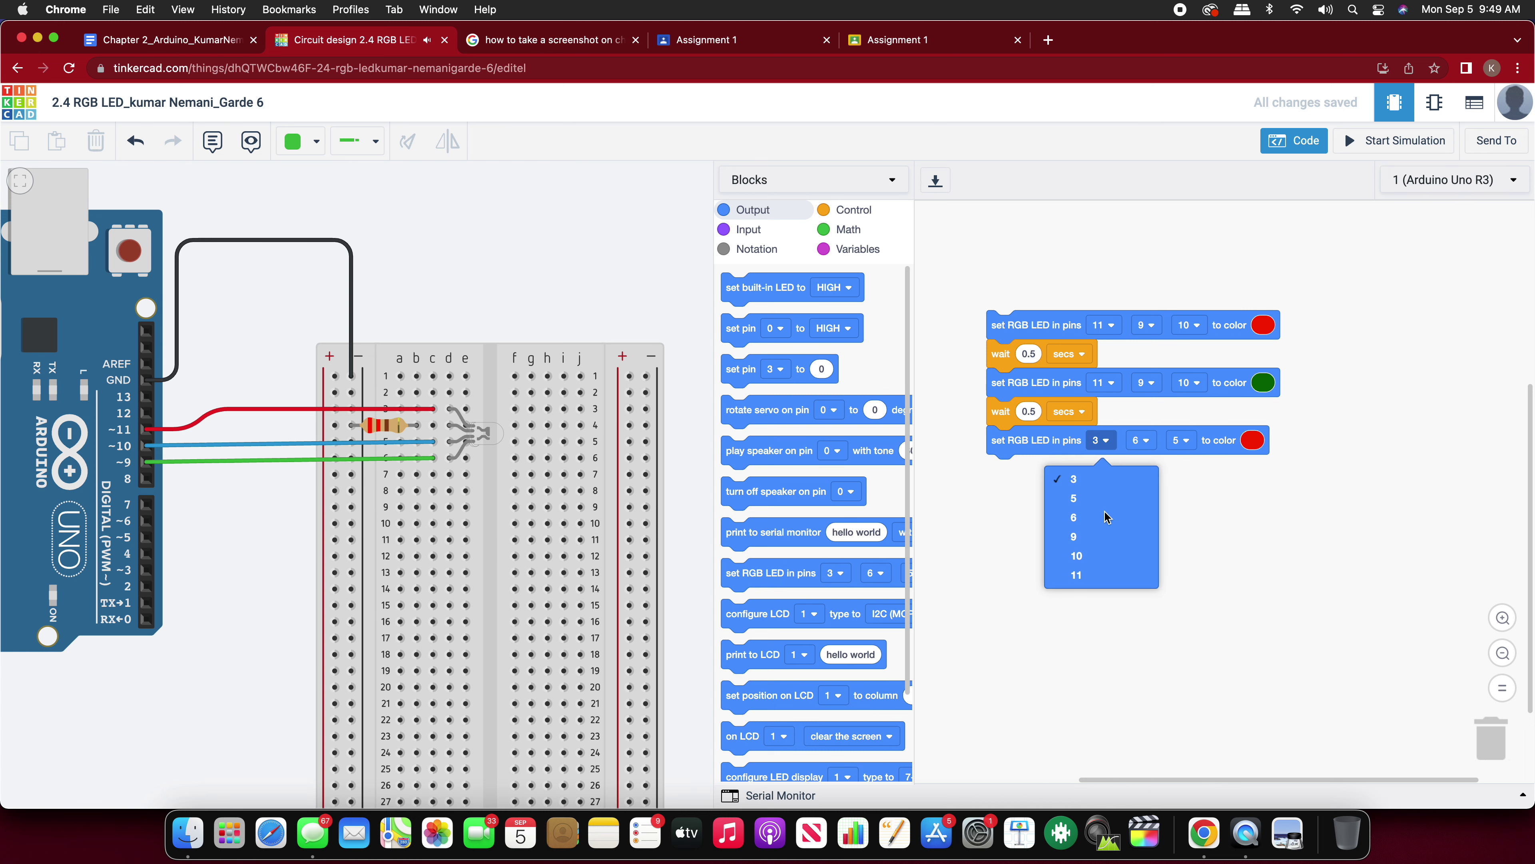
left_click(1085, 569)
left_click(1136, 446)
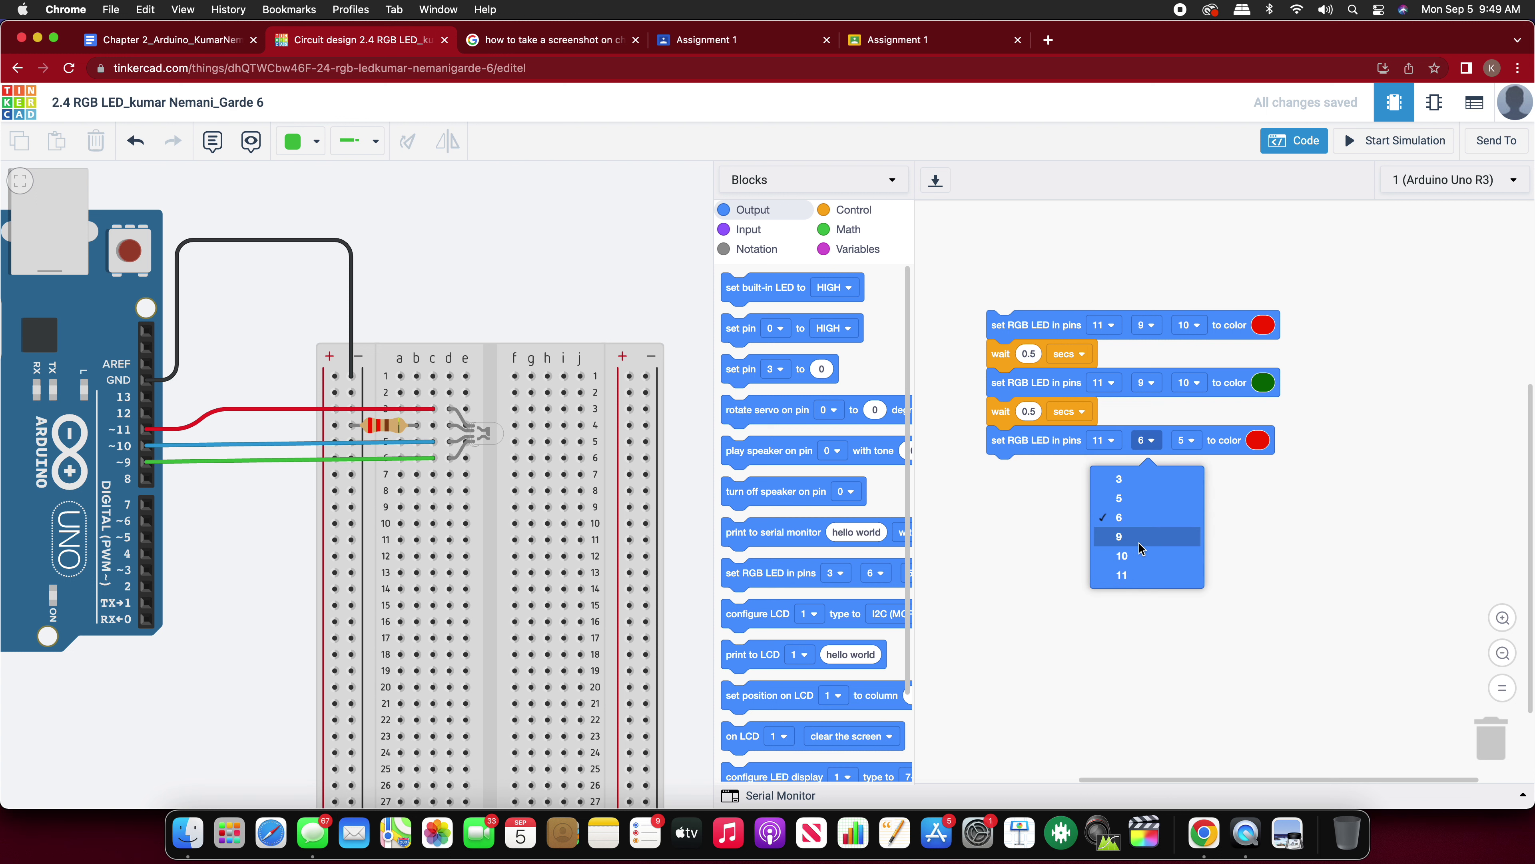
left_click(1135, 544)
left_click(1186, 440)
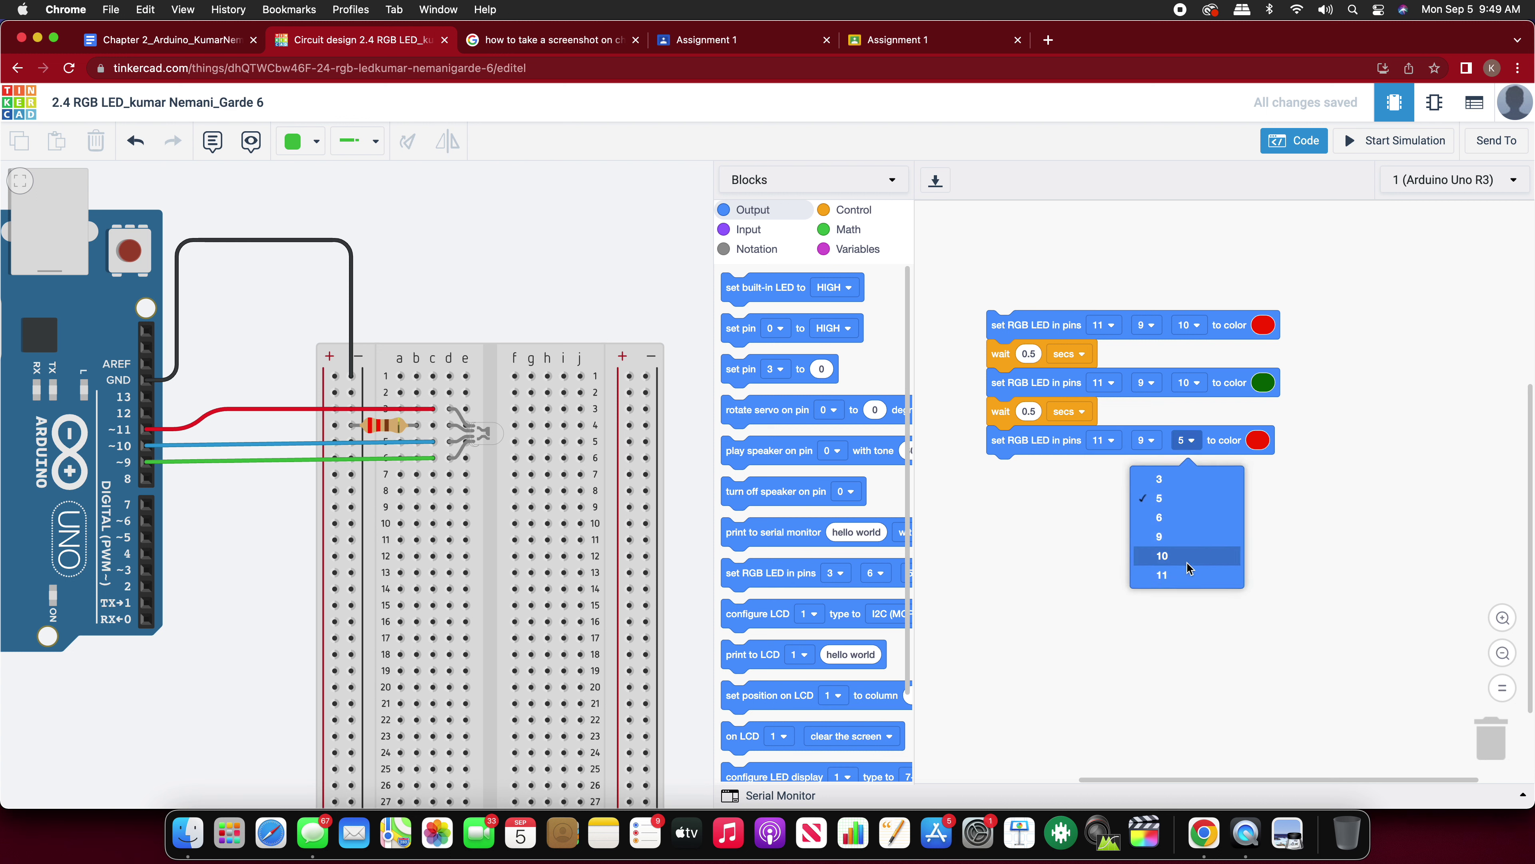
left_click(1178, 563)
left_click(1263, 440)
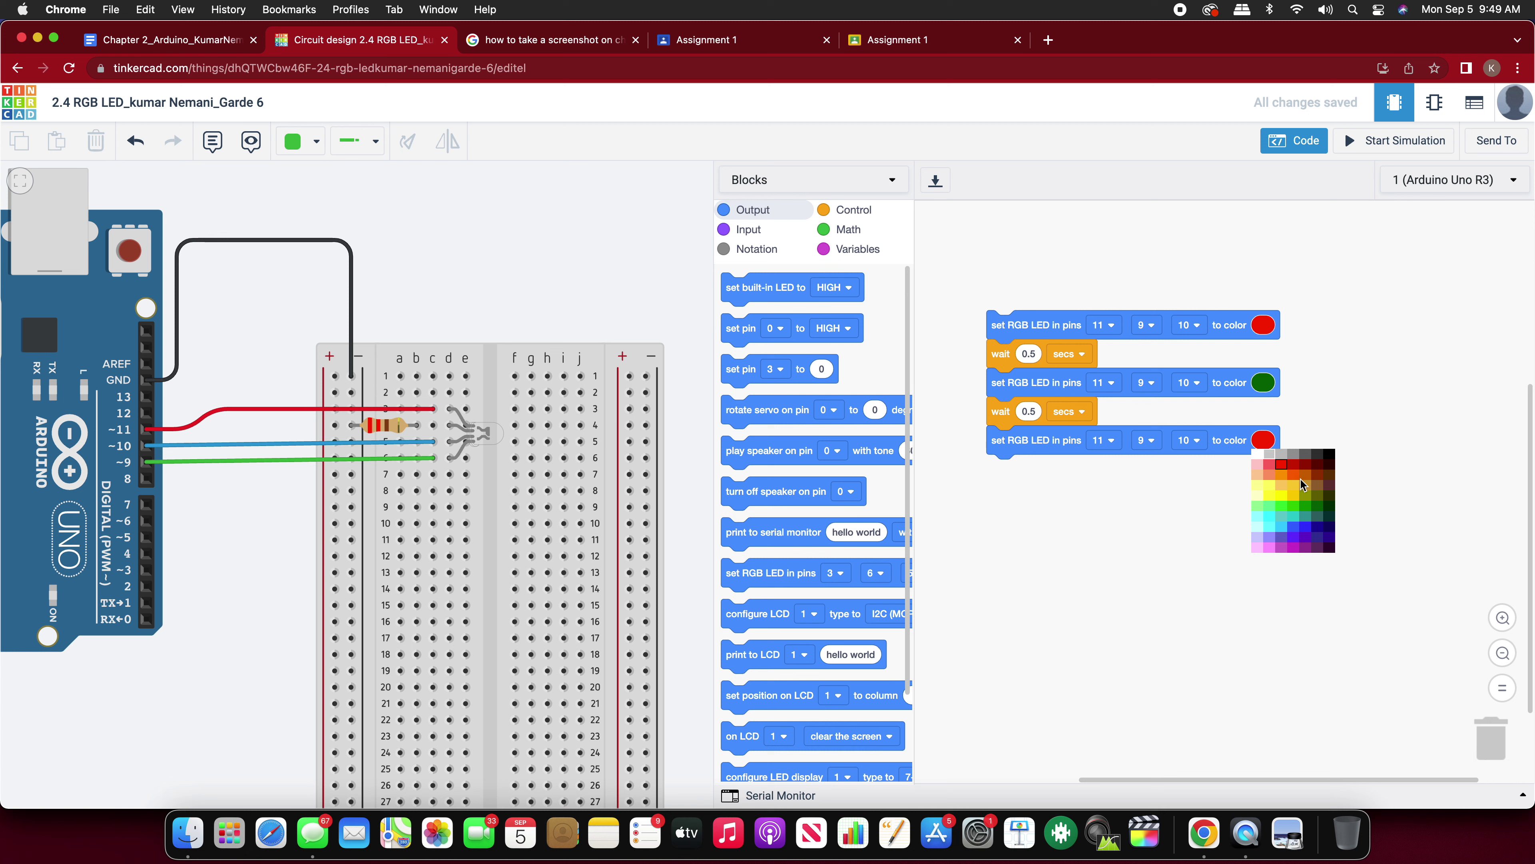
left_click(1304, 528)
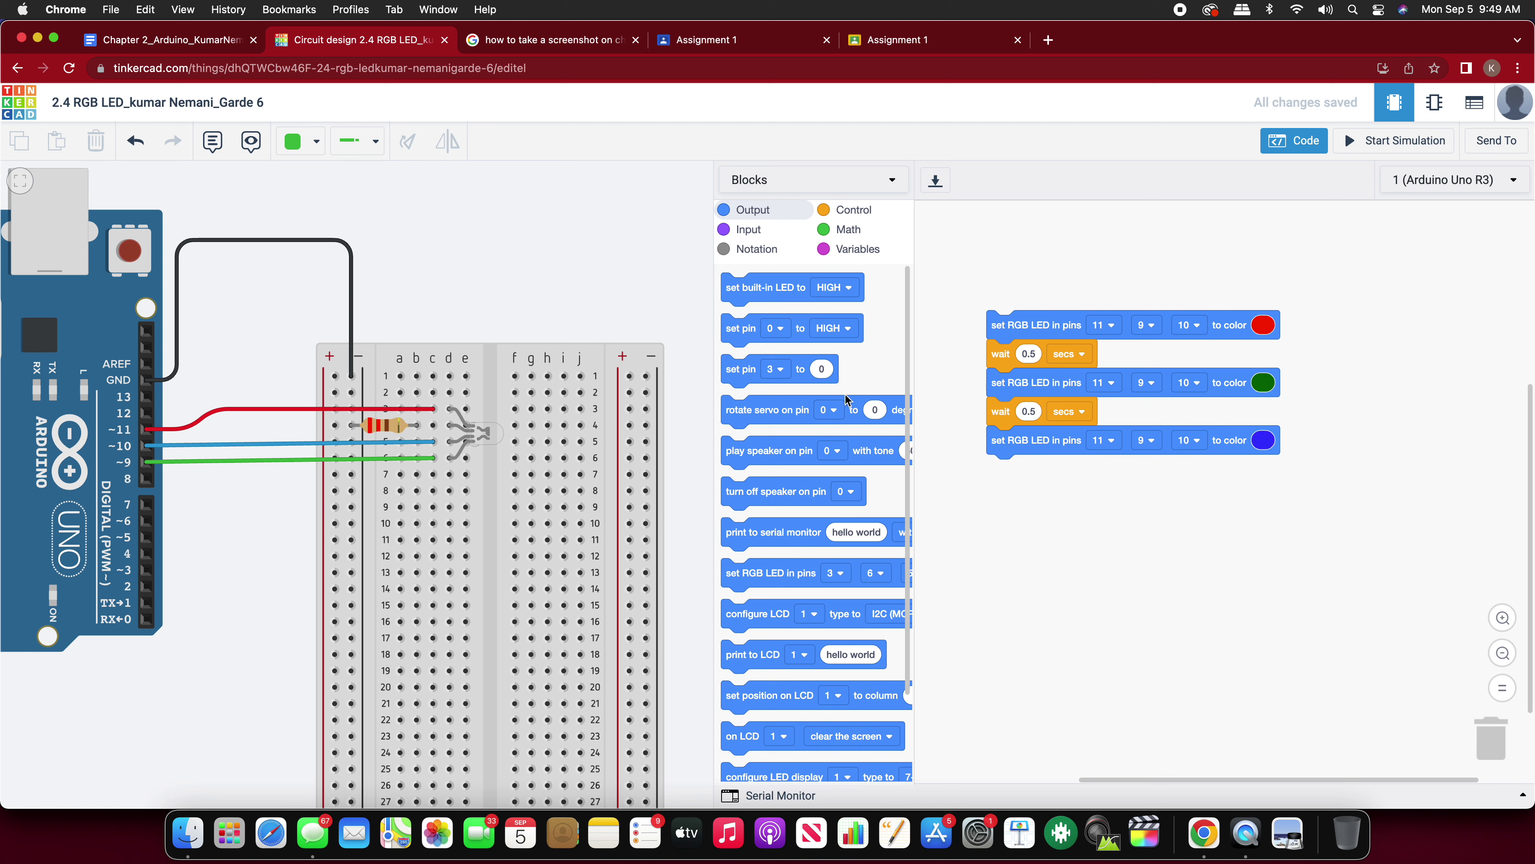
Step: Attach a wait block below the blue set RGB LED block and set it to 0.5 secs
left_click(852, 209)
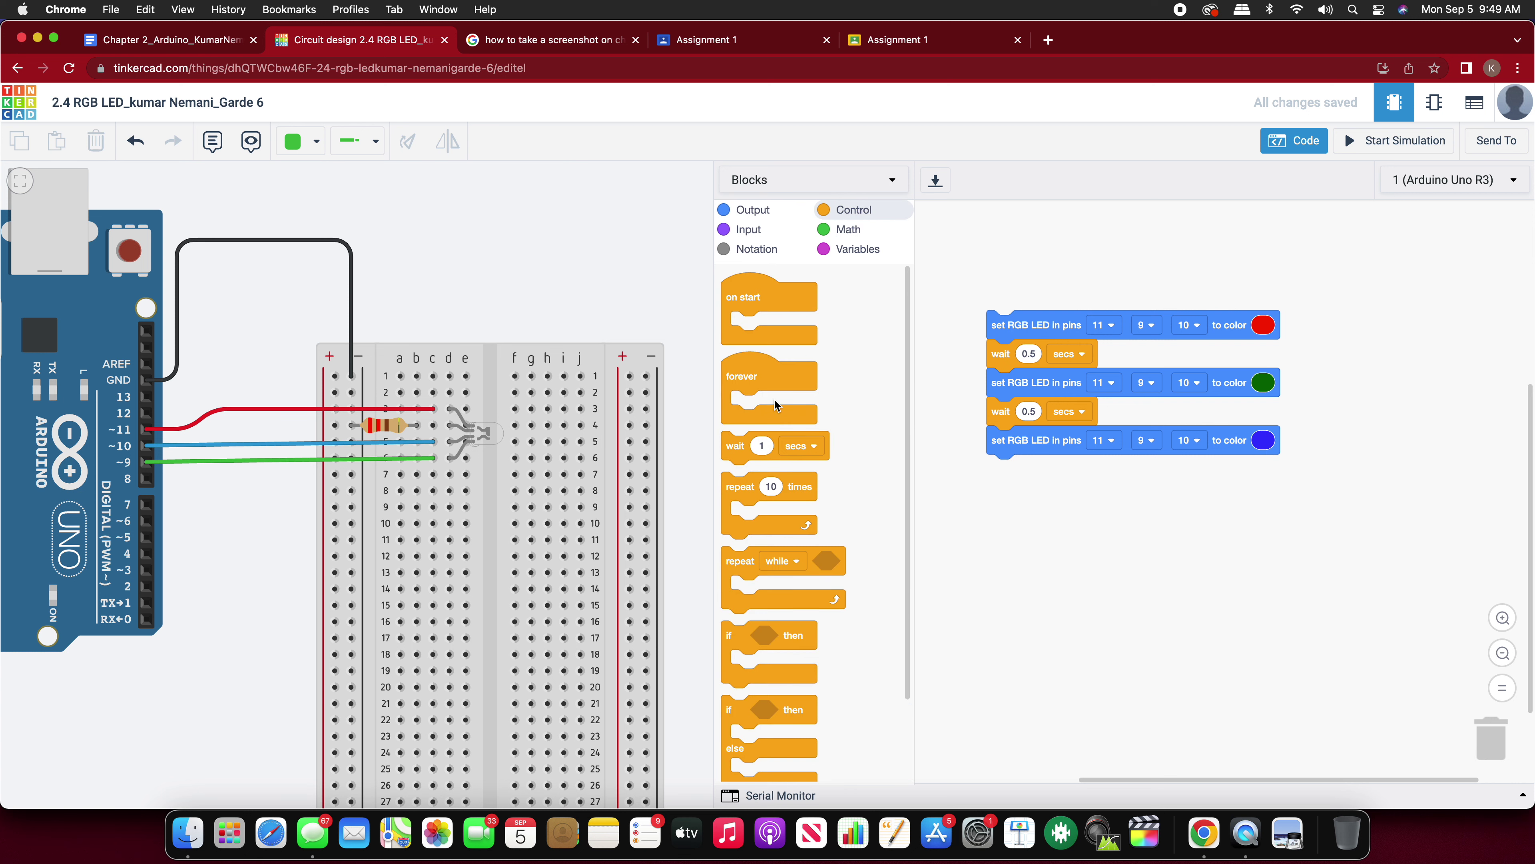
left_click_drag(739, 448, 1022, 472)
left_click(1029, 469)
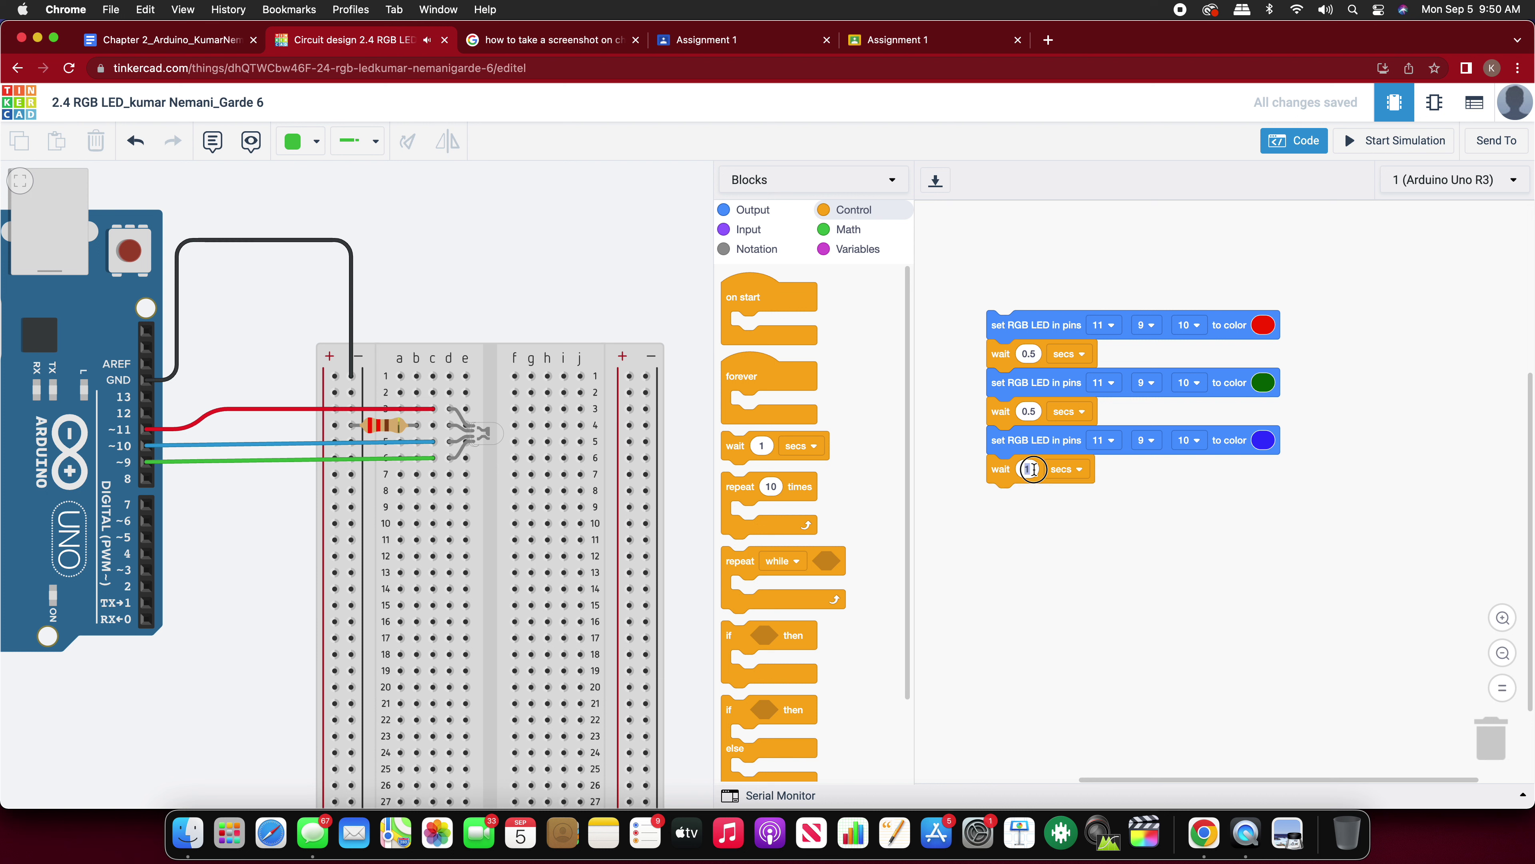
type("0.5")
Step: Wrap the whole block stack in a repeat 10 times loop and start the simulation
left_click_drag(741, 489, 1022, 275)
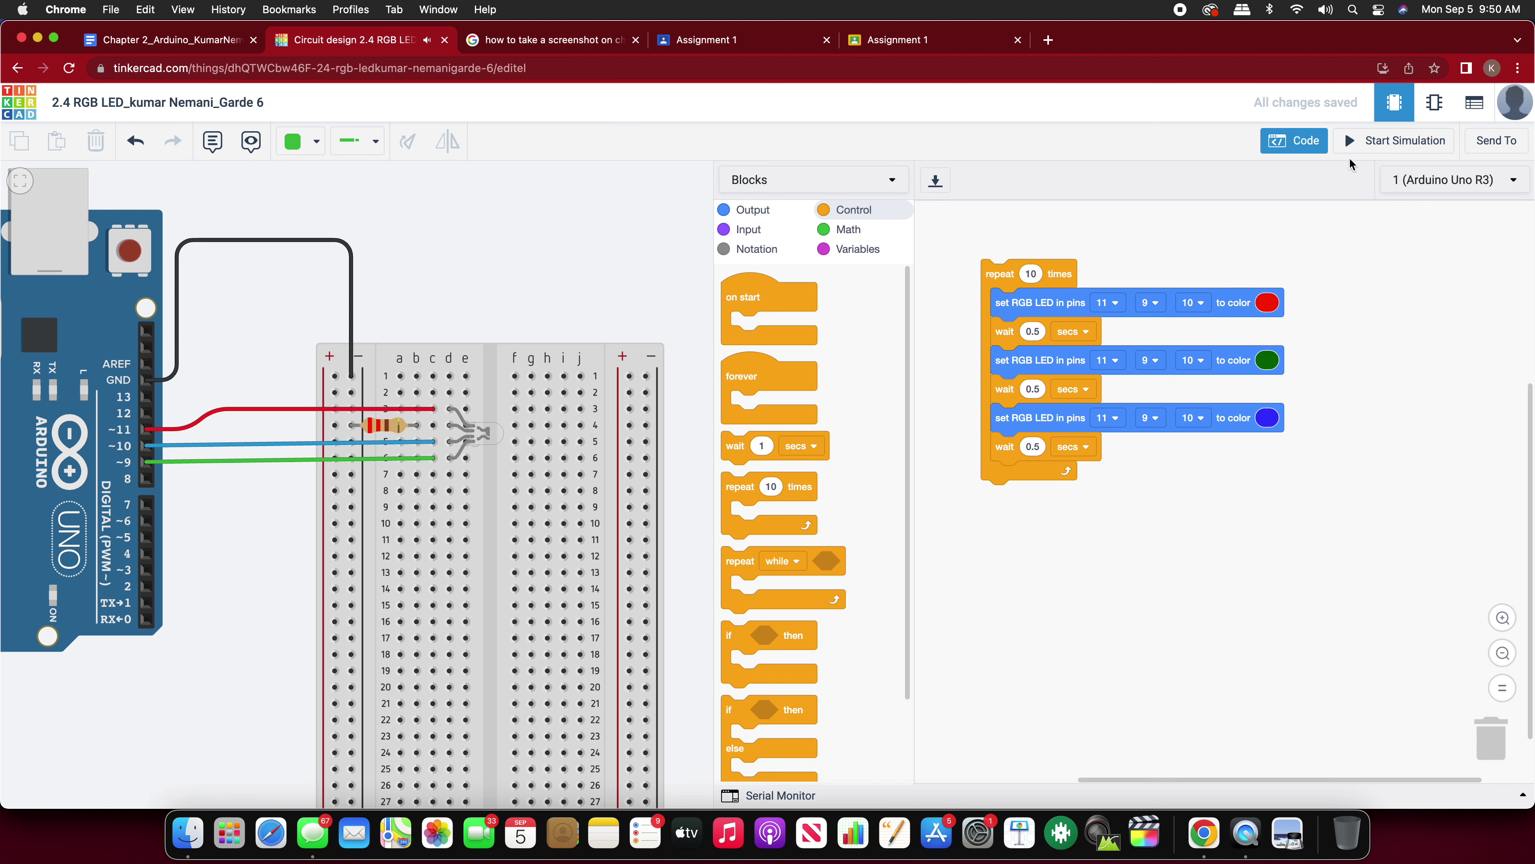
left_click(1351, 144)
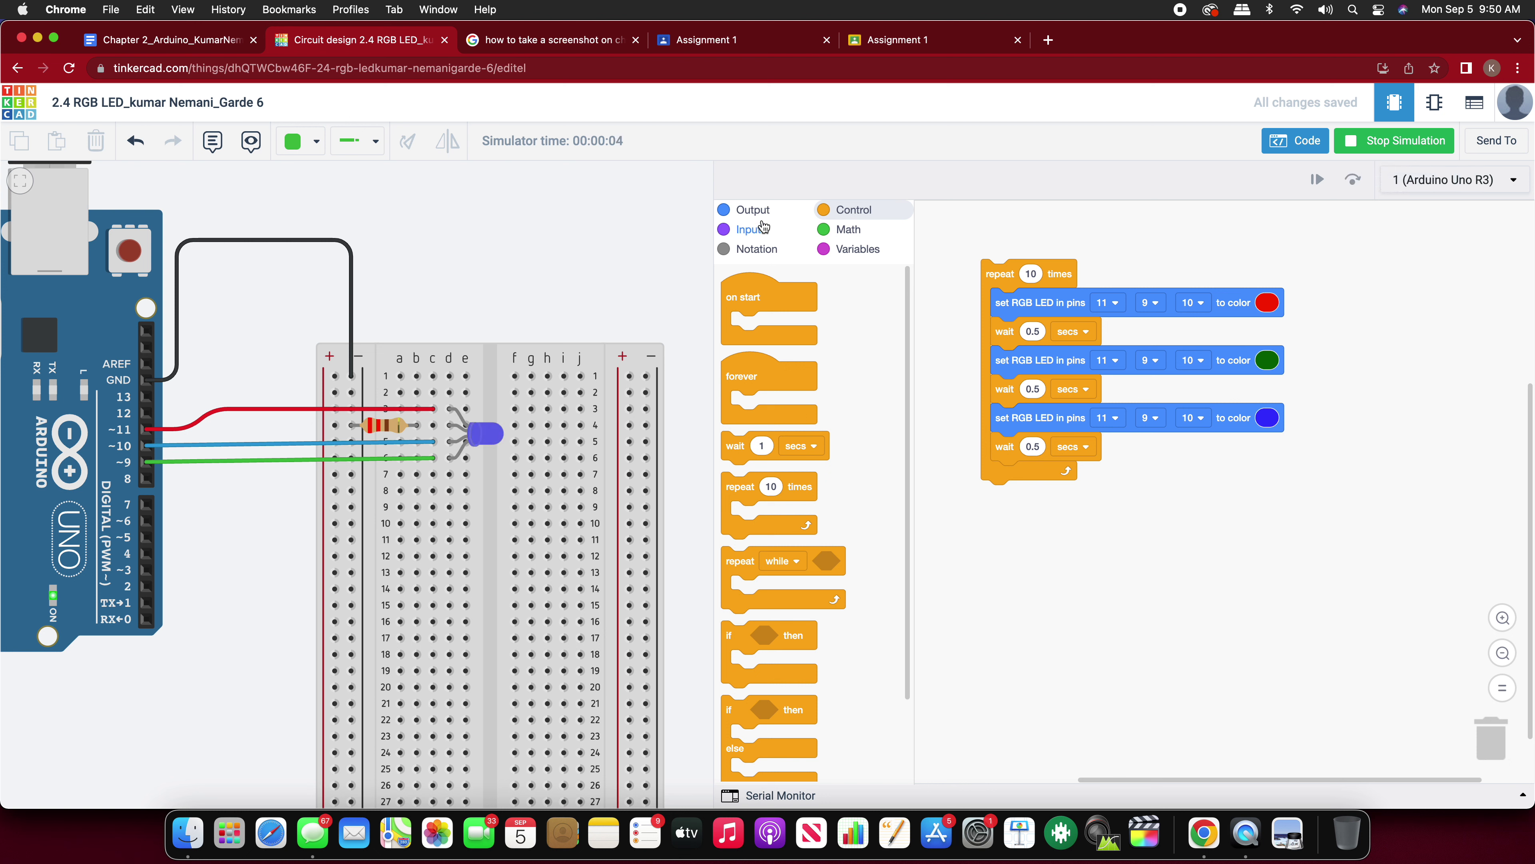
Step: Add a fourth set RGB LED block at the end of the repeat loop with pins 11, 9 and 10 and the colour purple
left_click(734, 209)
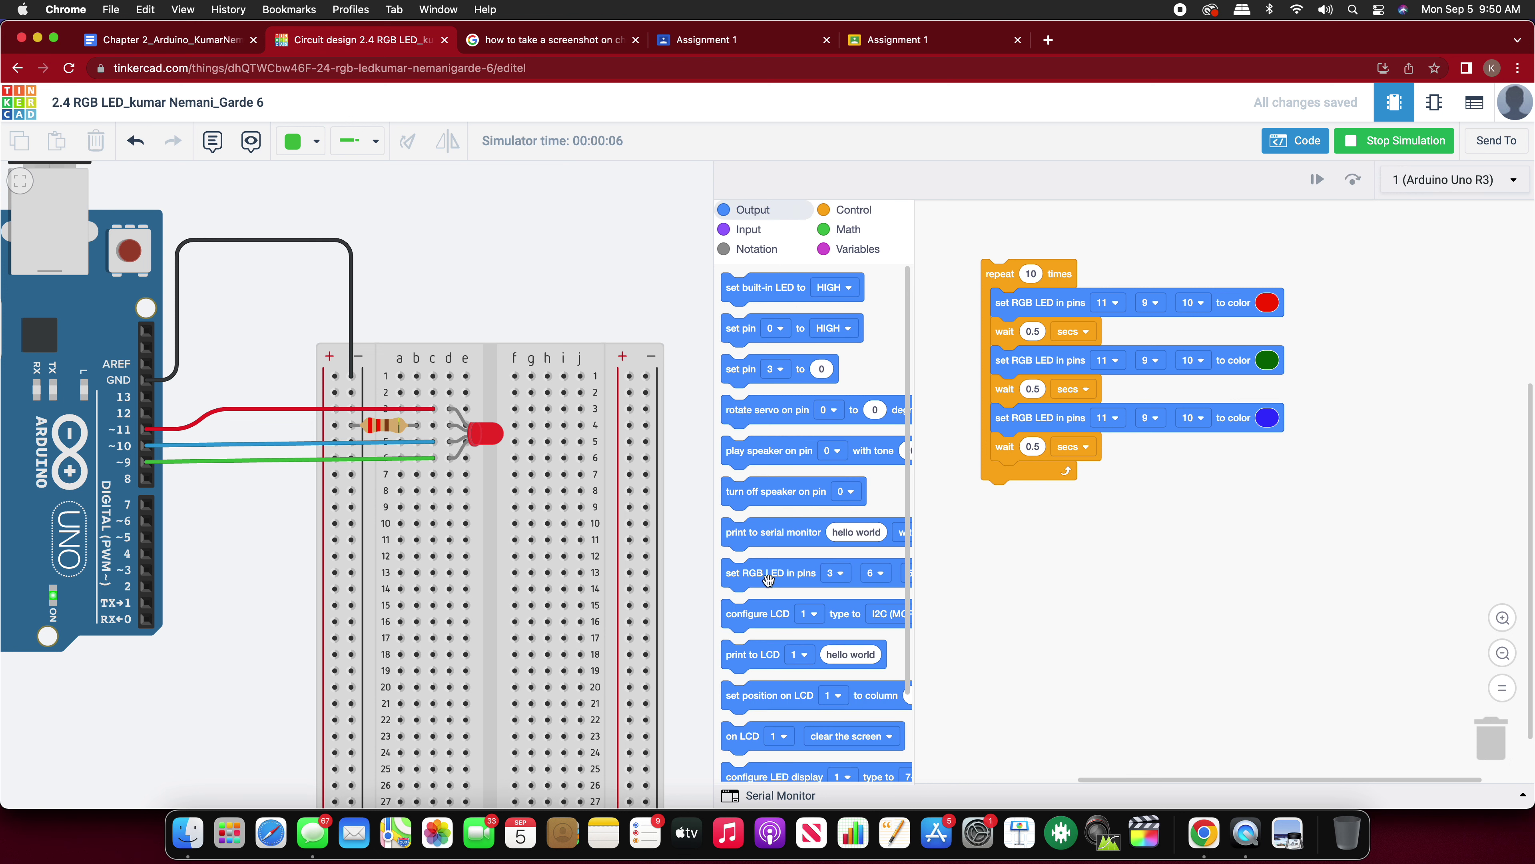
left_click_drag(780, 579, 1049, 479)
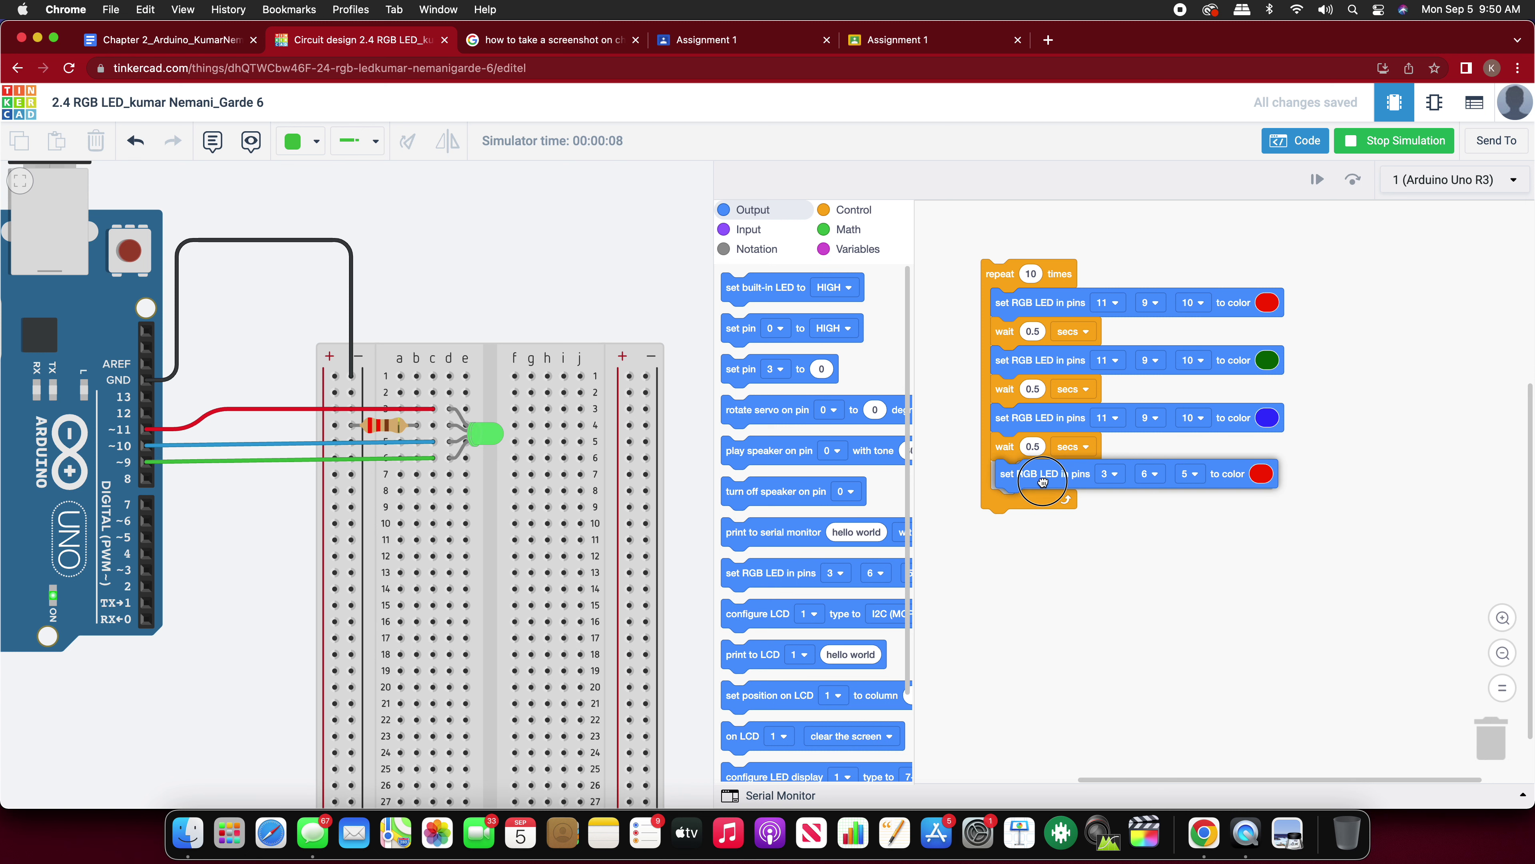
left_click(1109, 475)
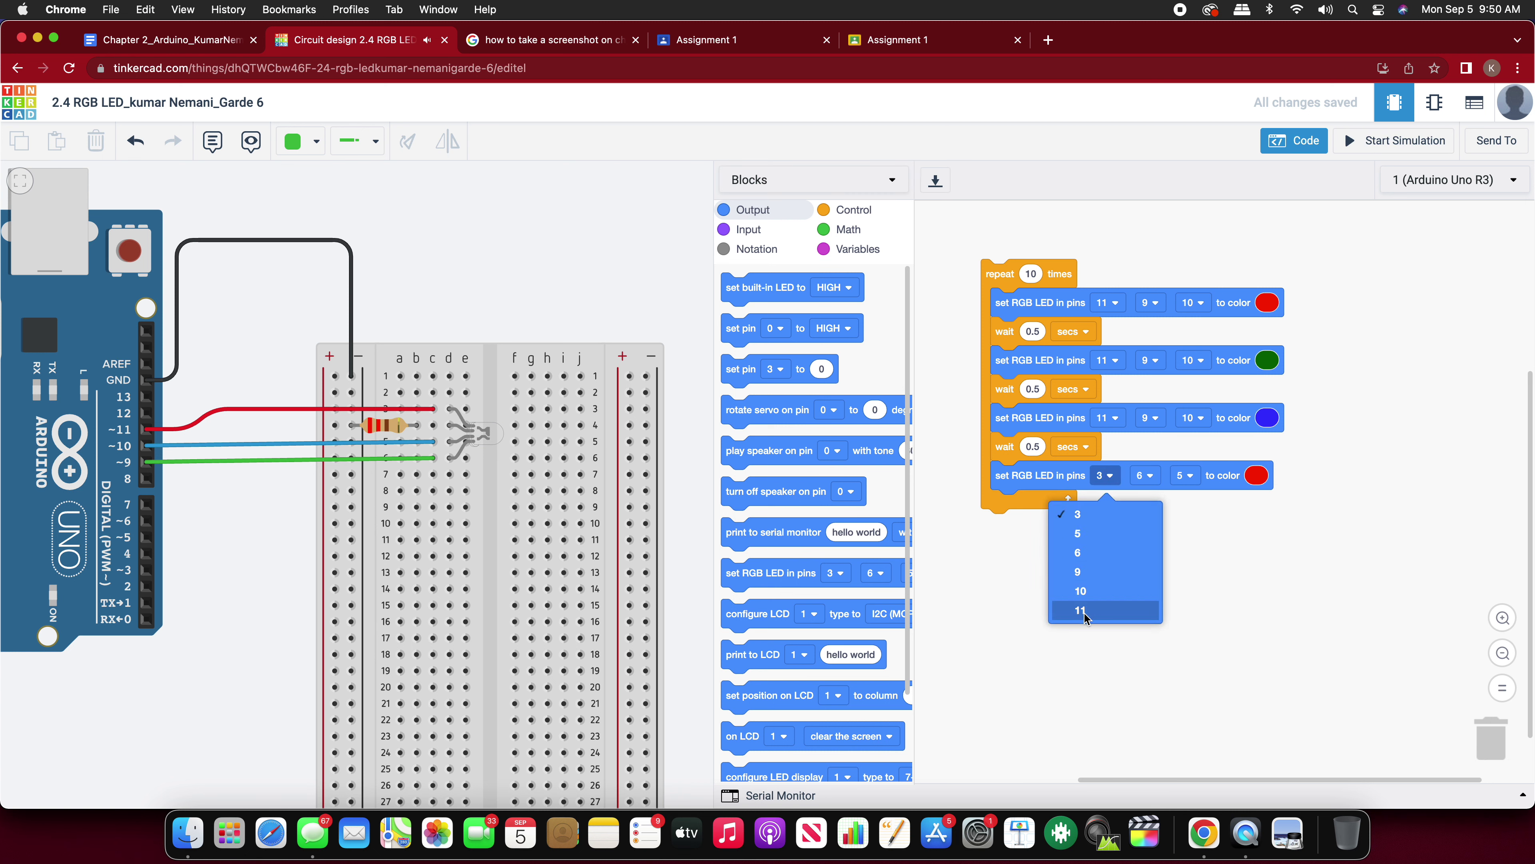
left_click(1097, 617)
left_click(1154, 476)
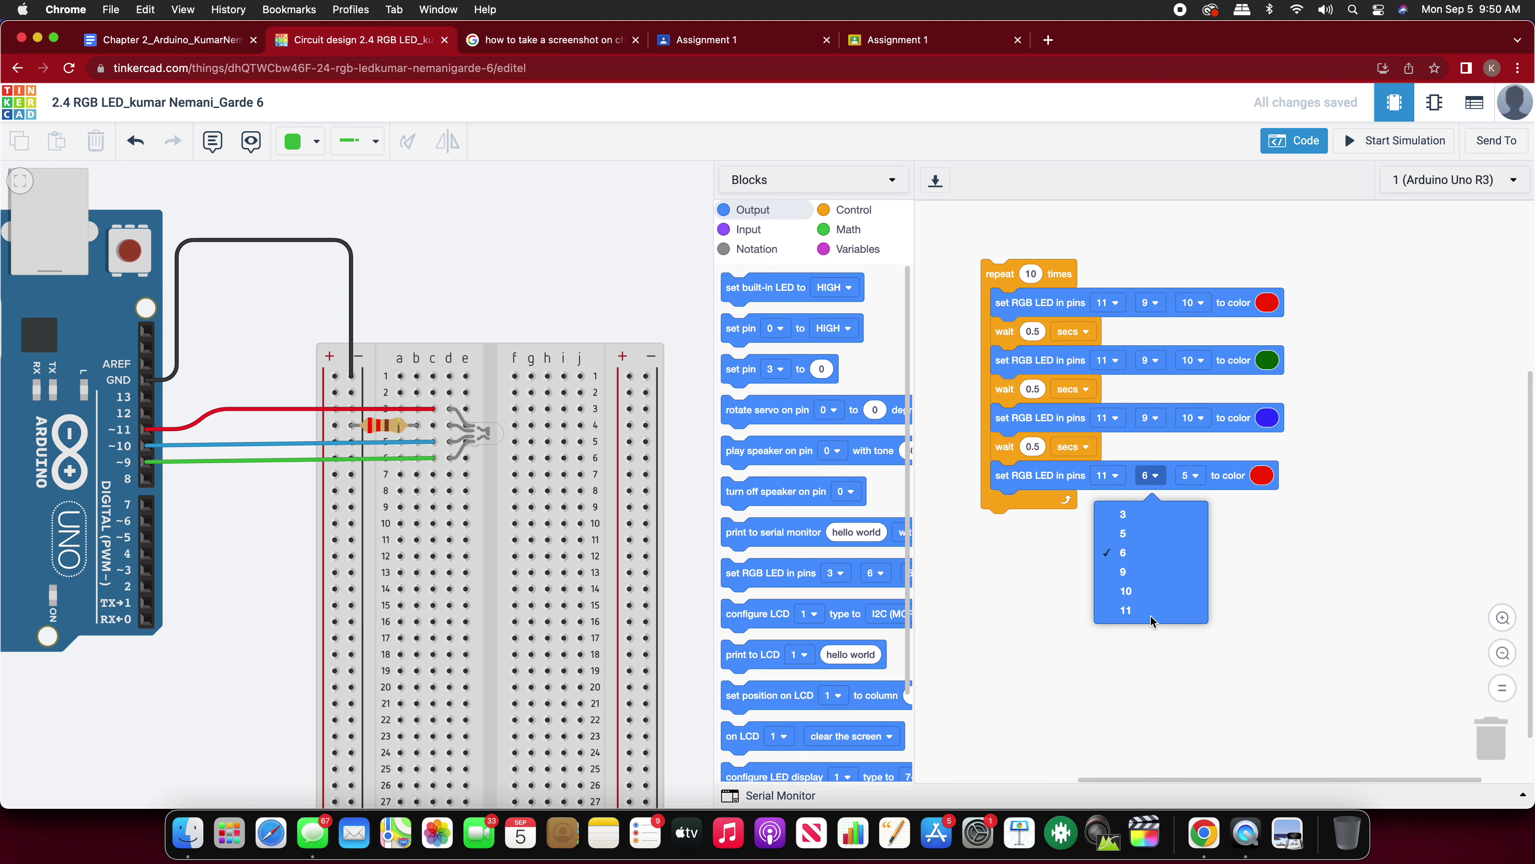
left_click(1129, 589)
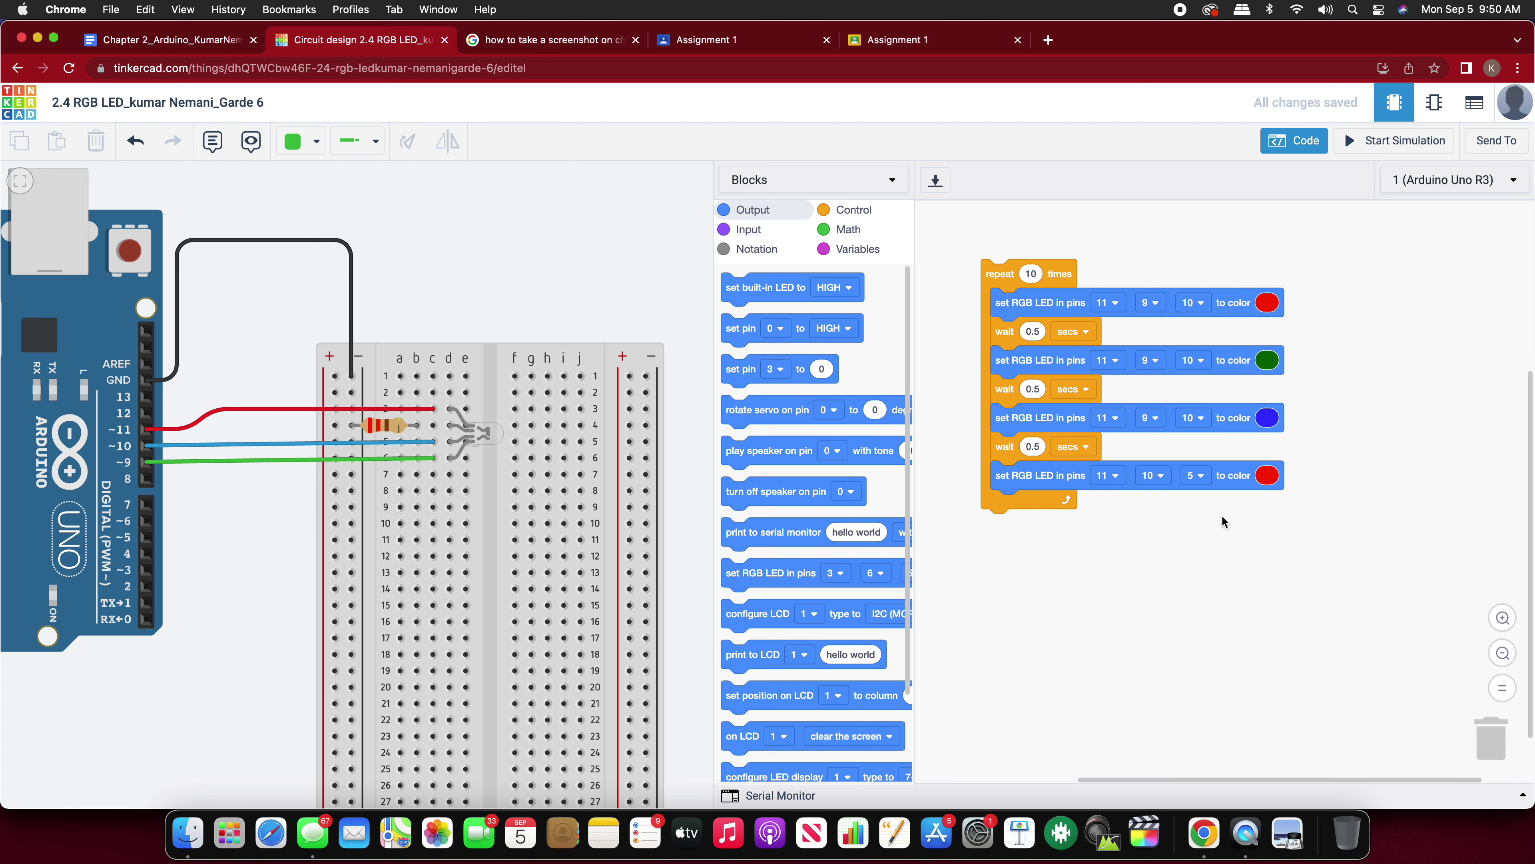
left_click(1148, 481)
left_click(1136, 571)
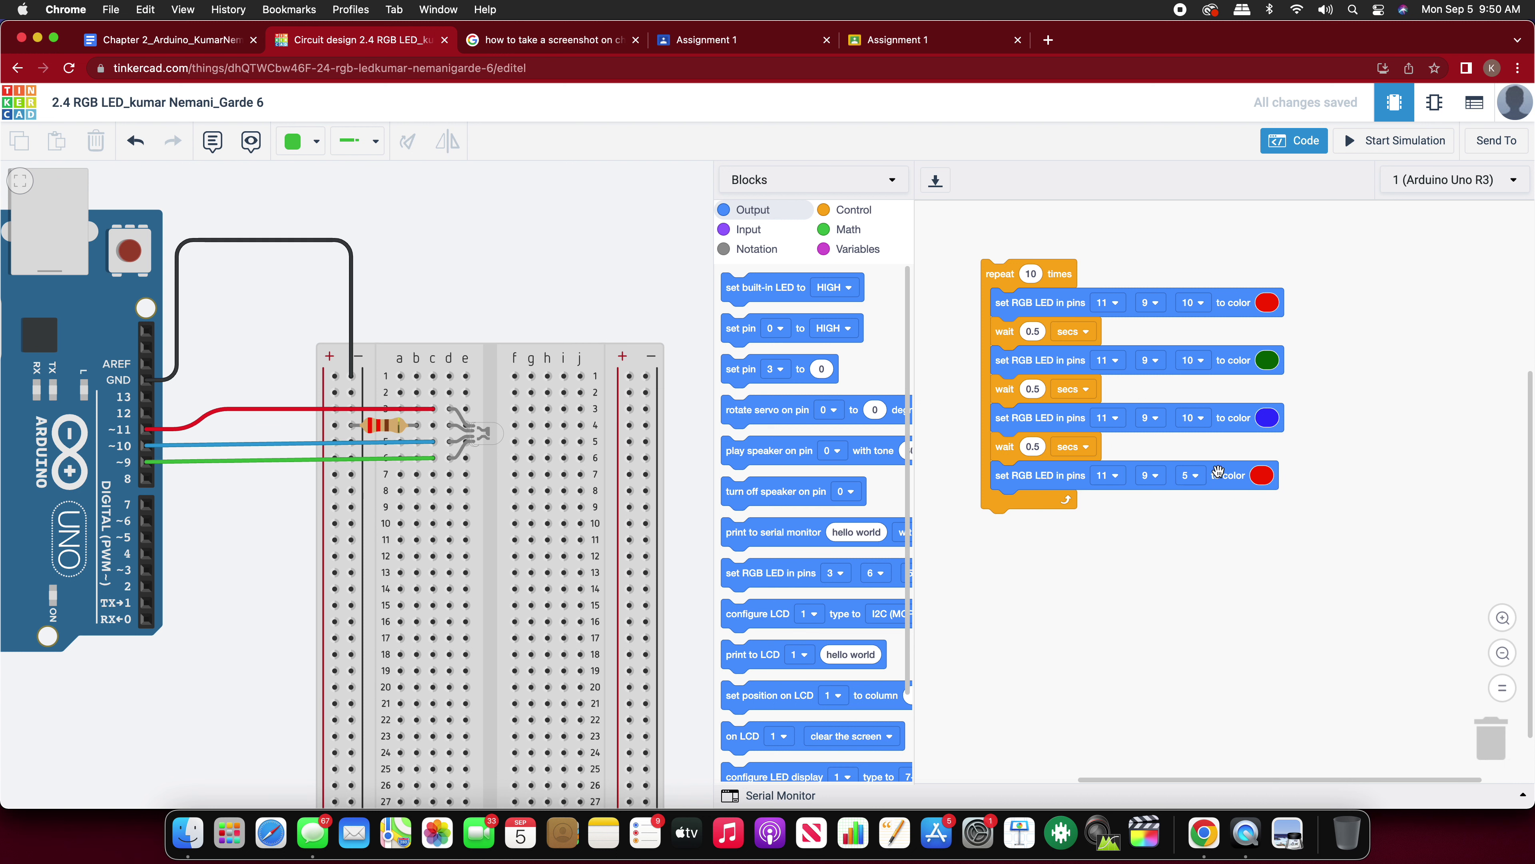
left_click(1190, 477)
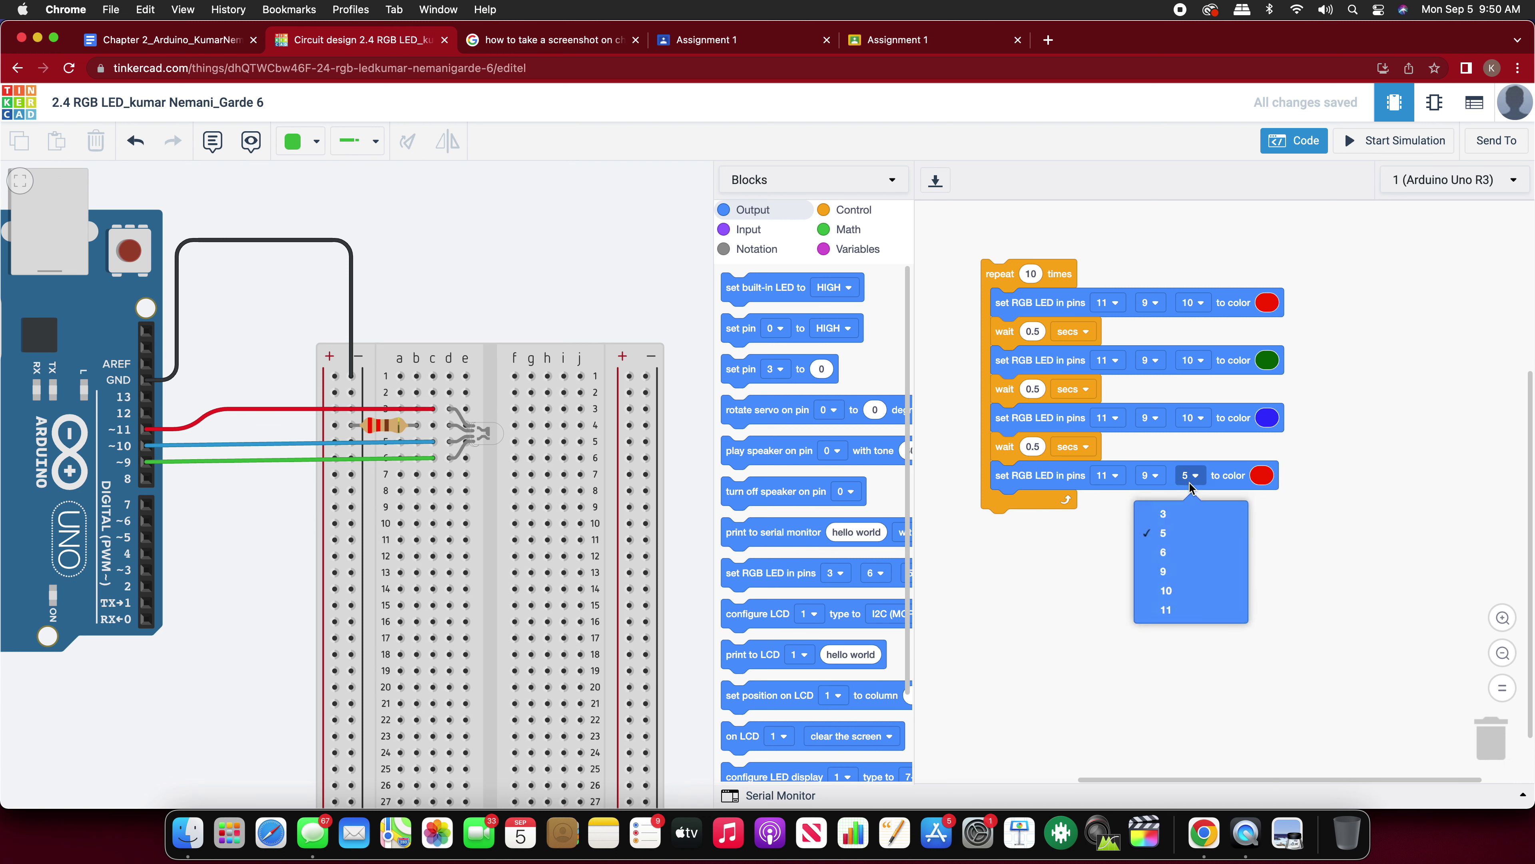
left_click(1182, 591)
left_click(1263, 474)
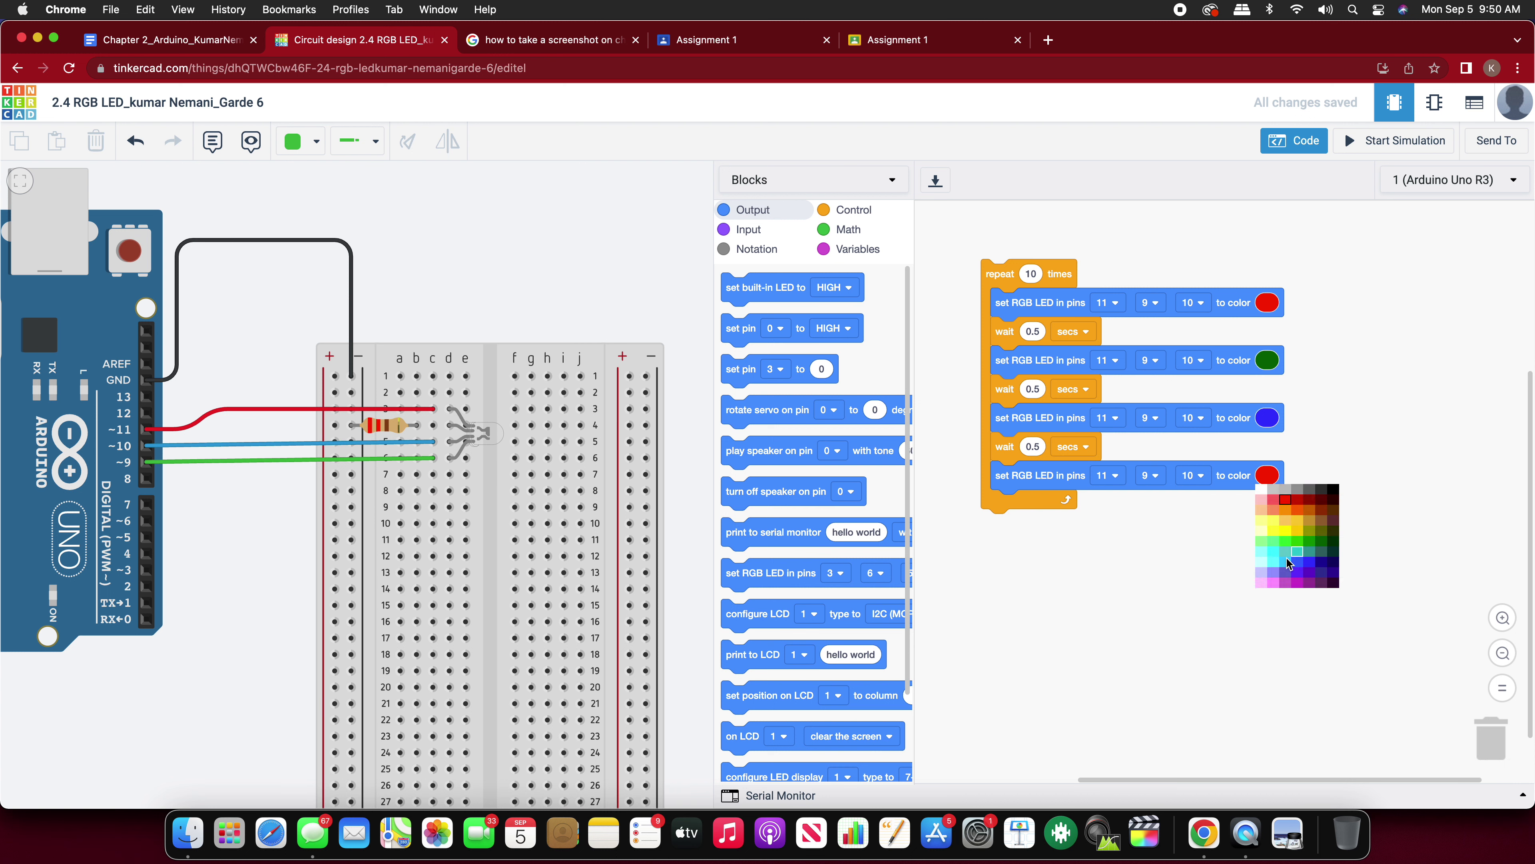
left_click(1285, 583)
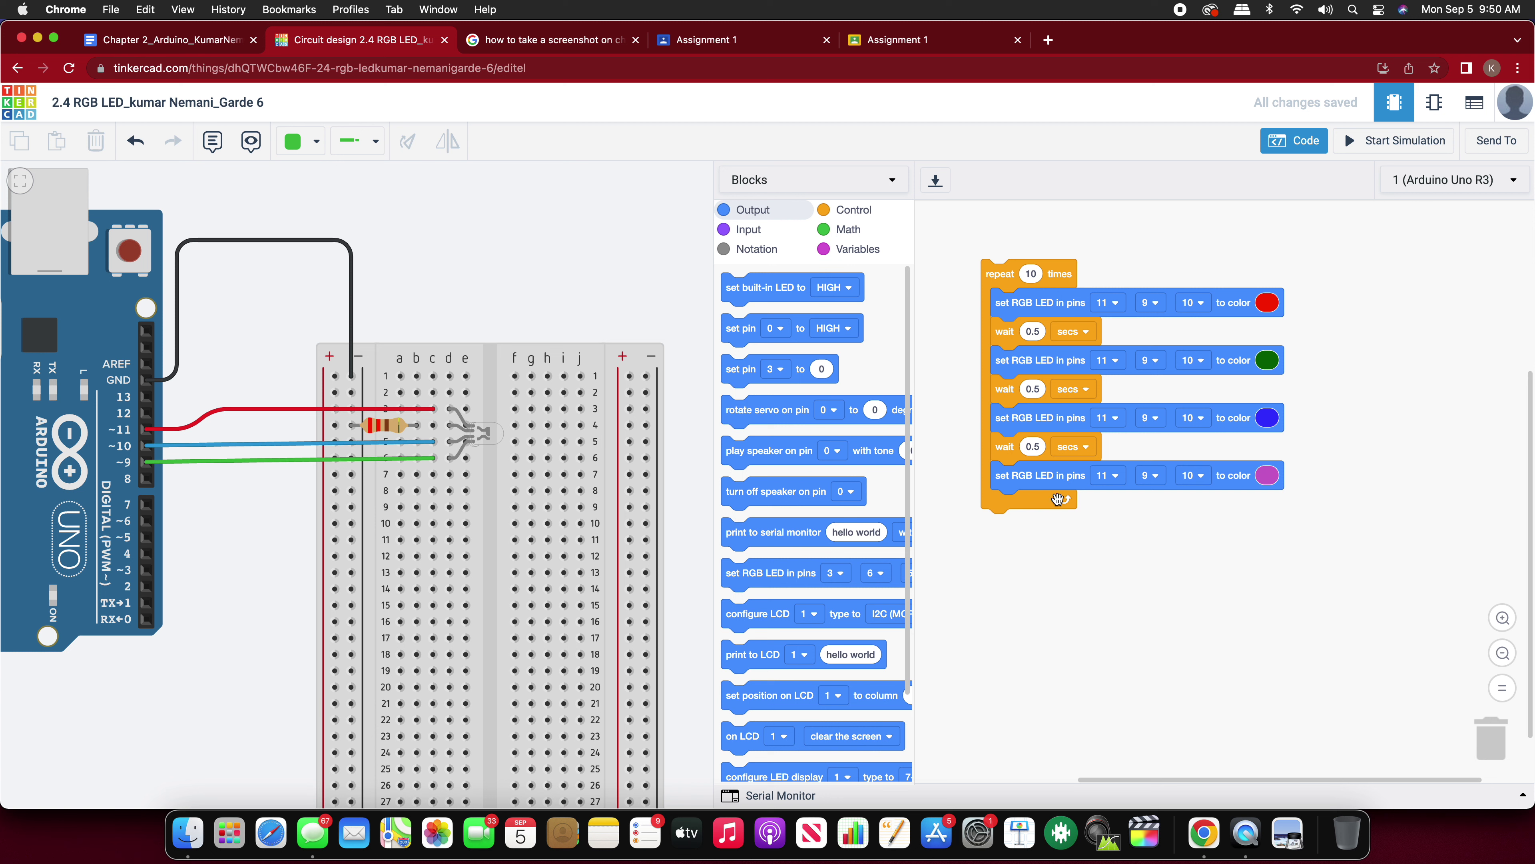
Step: Add a wait block below the purple set RGB LED block inside the loop and set it to 0.5 secs
left_click(855, 213)
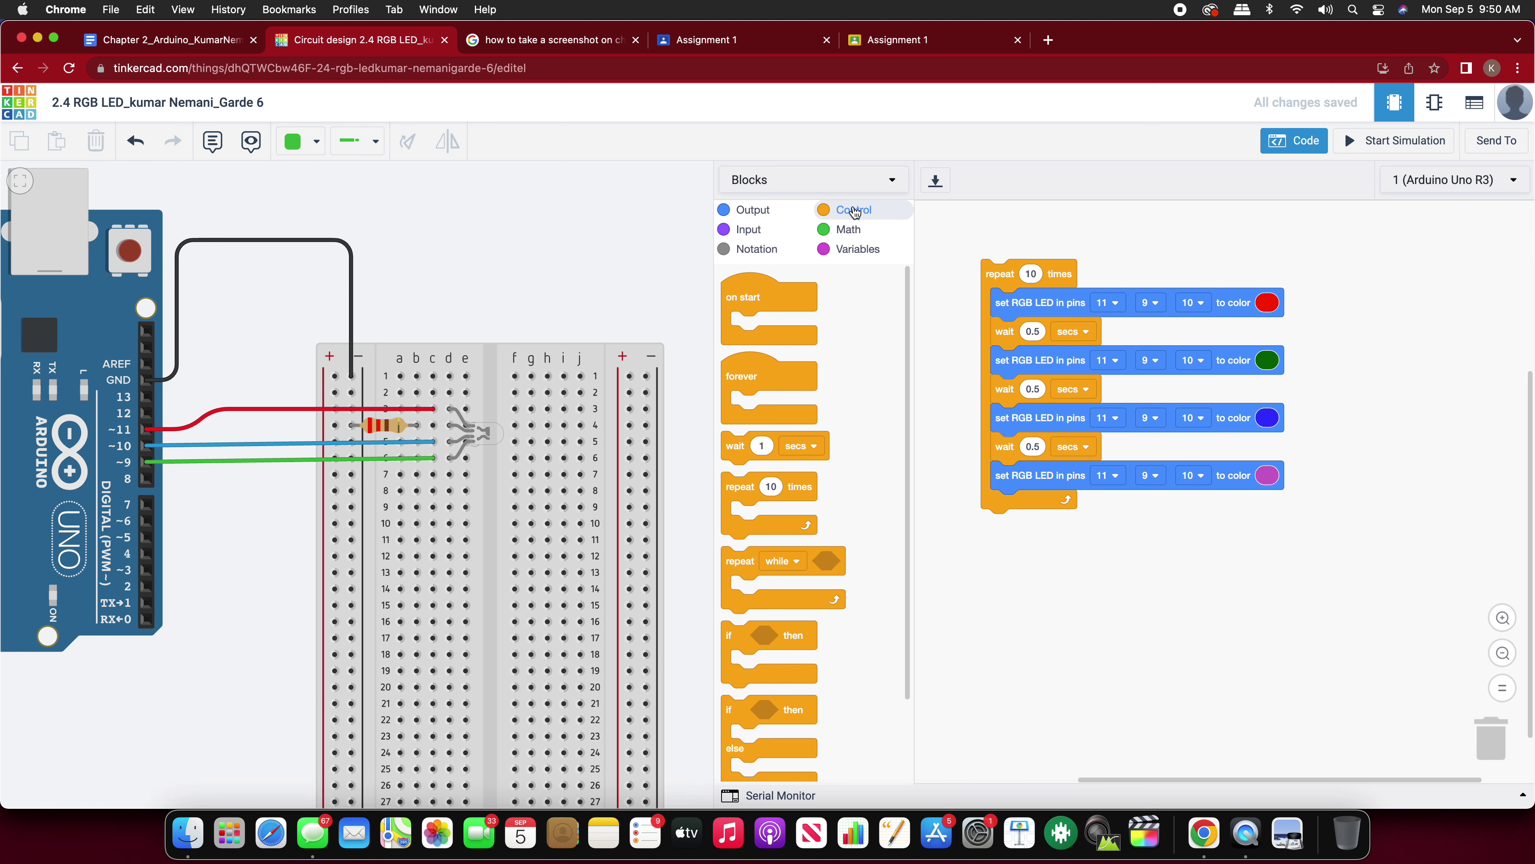
left_click_drag(730, 448, 1035, 514)
left_click(1031, 503)
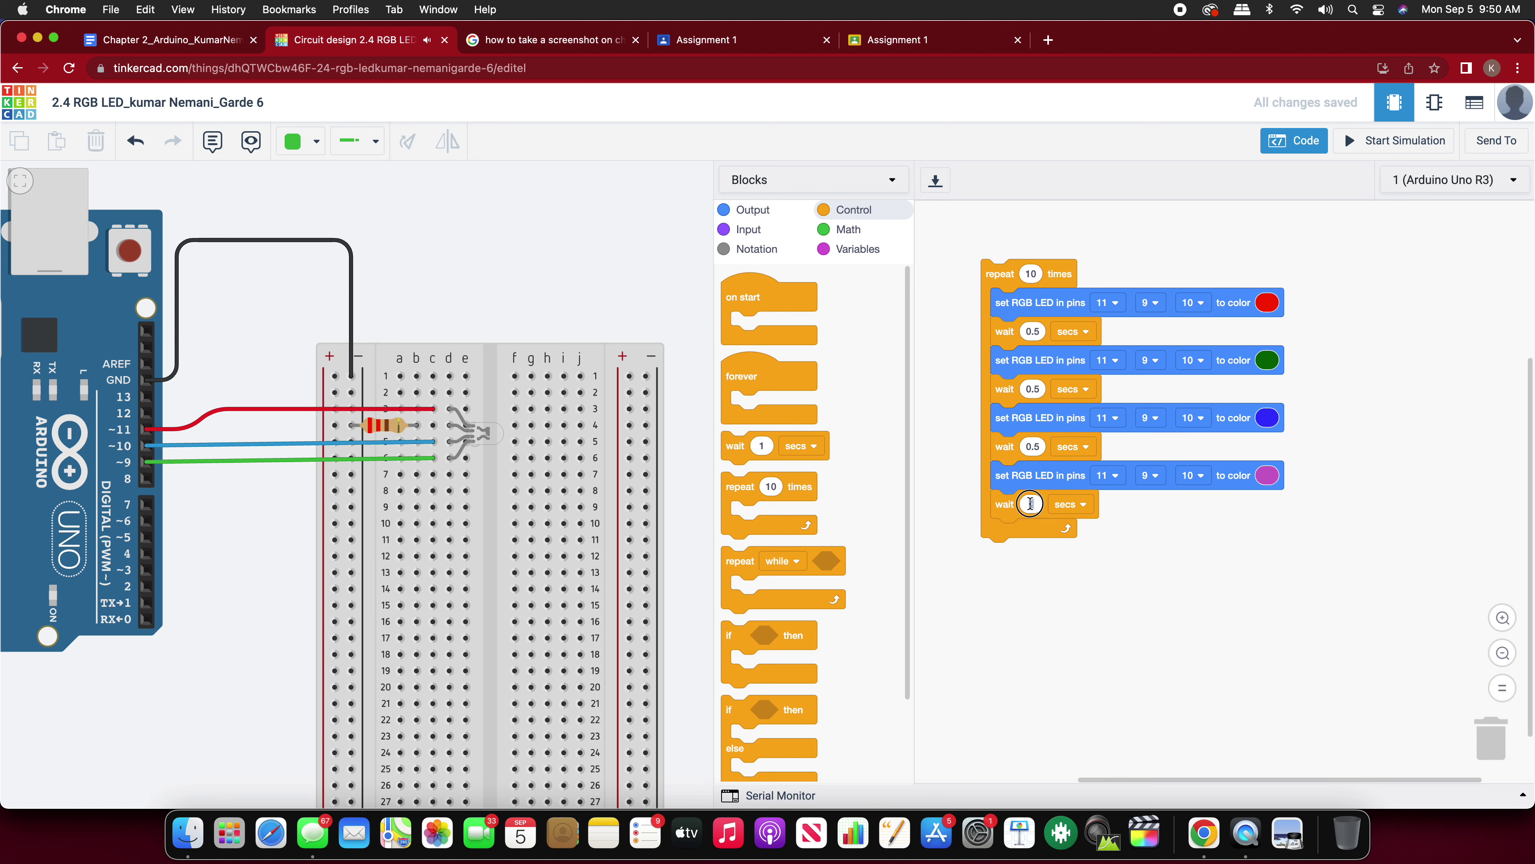
type("0.5")
left_click(1135, 600)
Step: Start the simulation and take a screenshot of the page area showing the whole circuit and the complete block code
left_click(1378, 142)
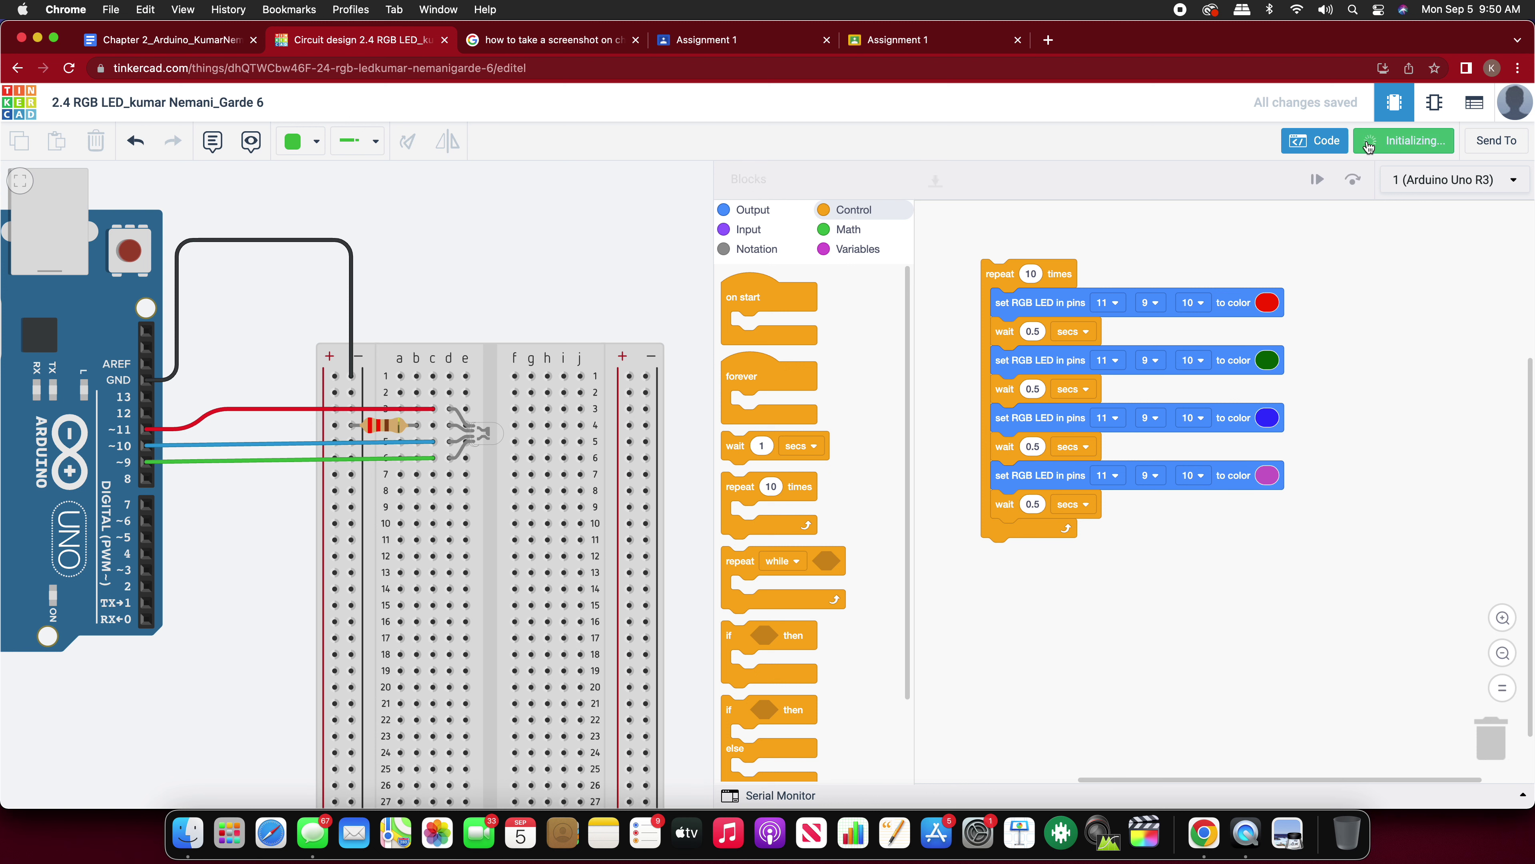
scroll(586, 372, "down", 5)
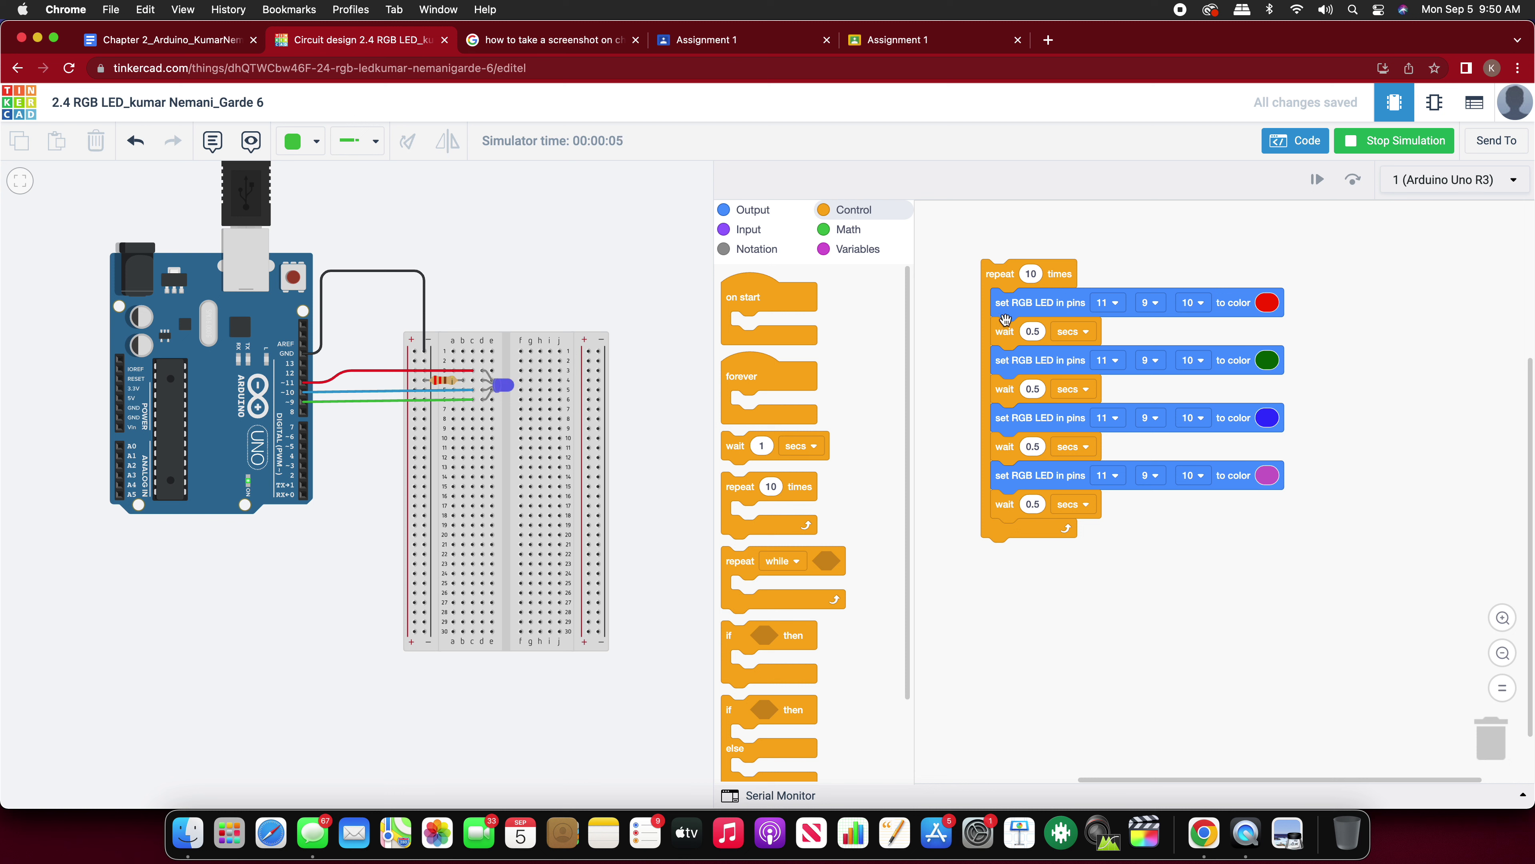
scroll(1074, 337, "up", 2)
scroll(1074, 337, "up", 1)
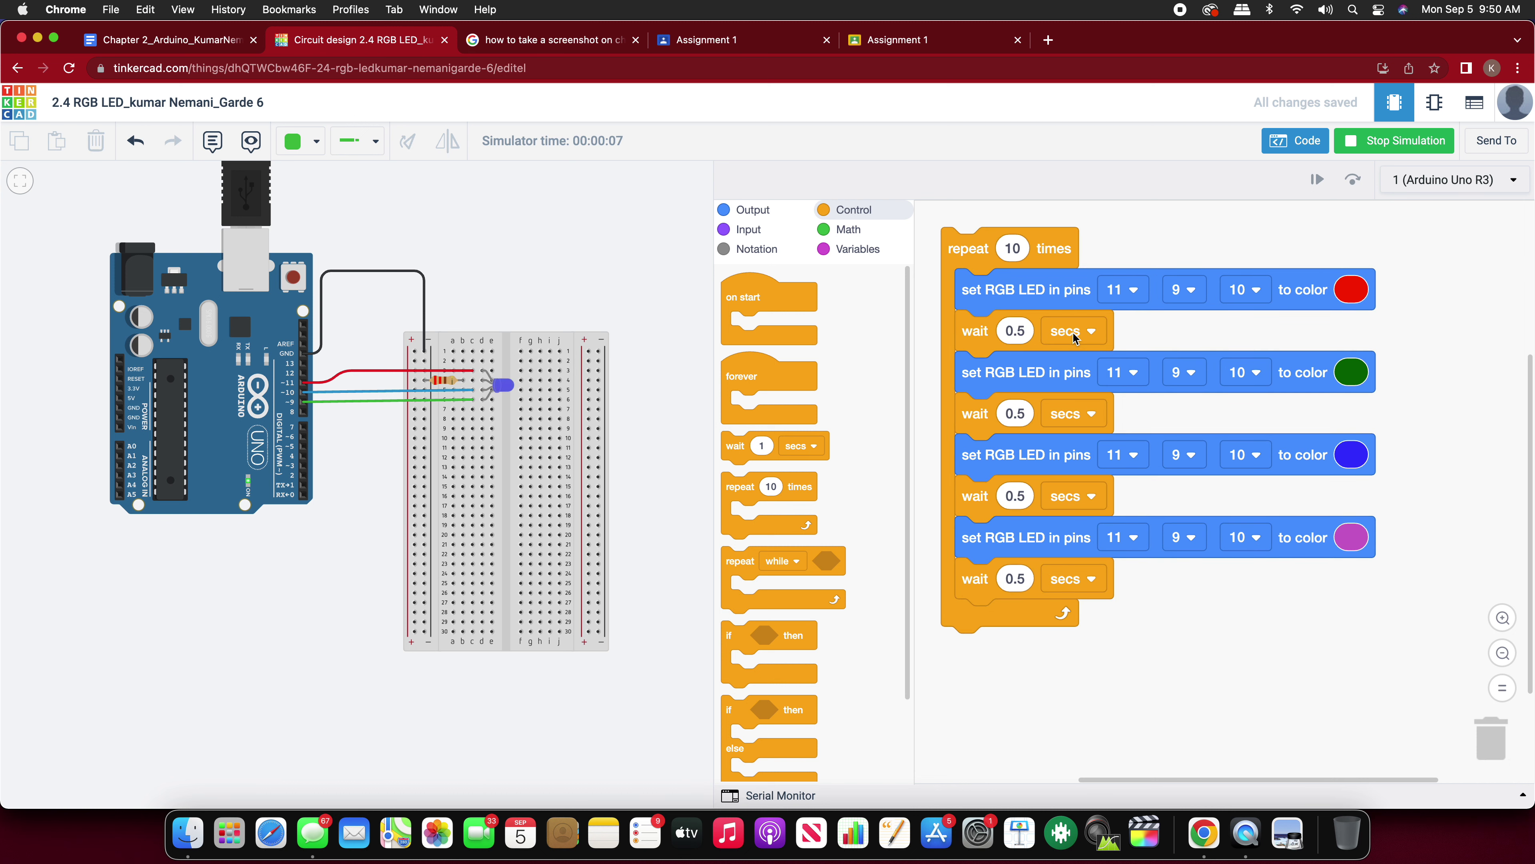
scroll(1203, 393, "up", 1)
scroll(1200, 394, "up", 1)
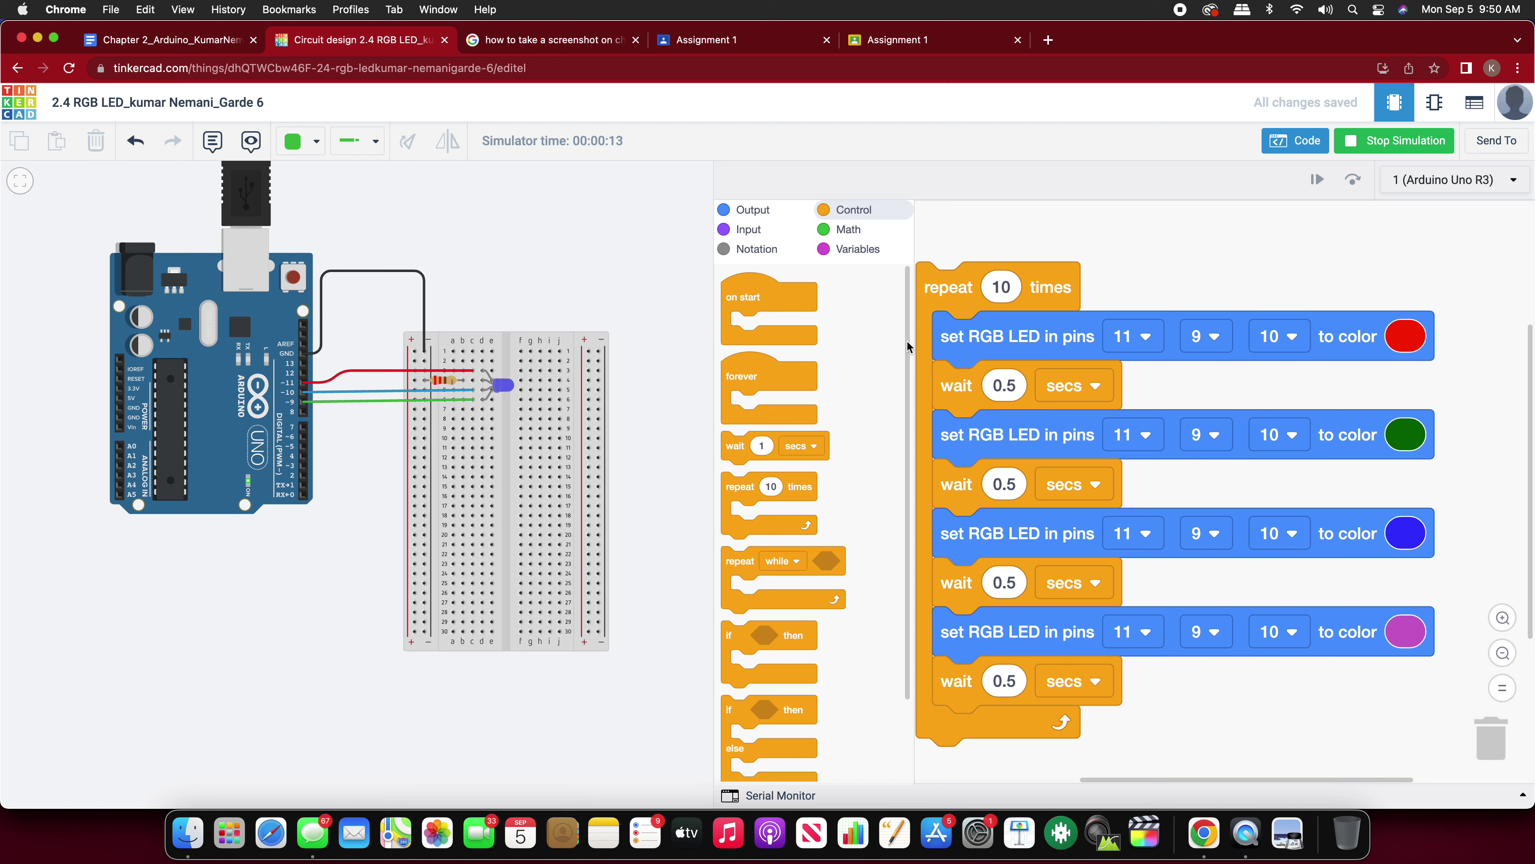
key("super+shift+4")
left_click_drag(3, 84, 1534, 783)
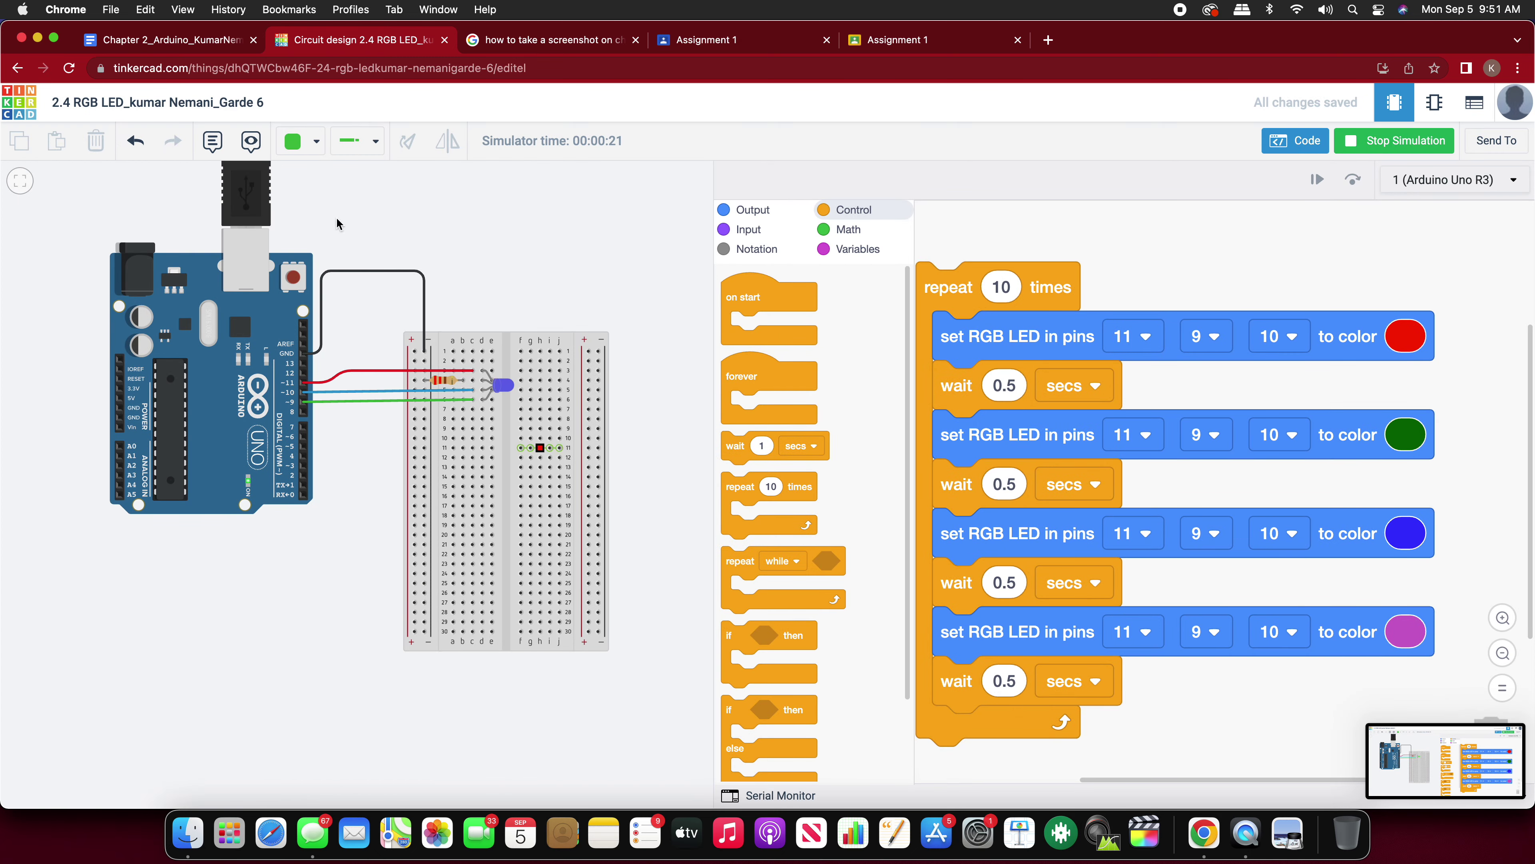
Step: Switch to the Chapter 2 Arduino document in Google Docs, insert the new screenshot near the 2.3 Traffic Lights image and select it
left_click(171, 41)
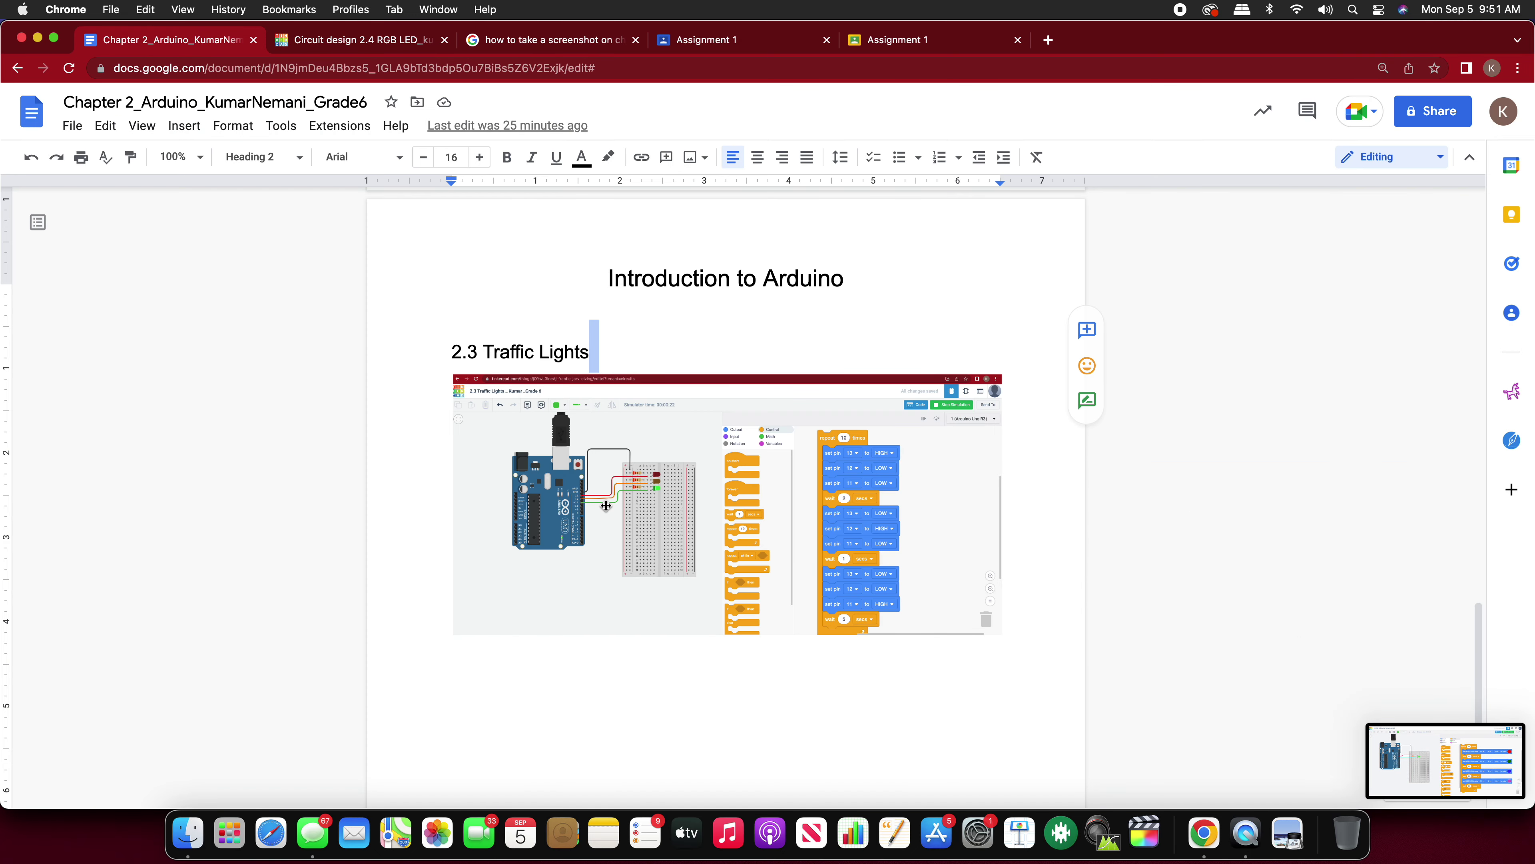
scroll(1198, 696, "down", 3)
left_click_drag(1396, 759, 610, 735)
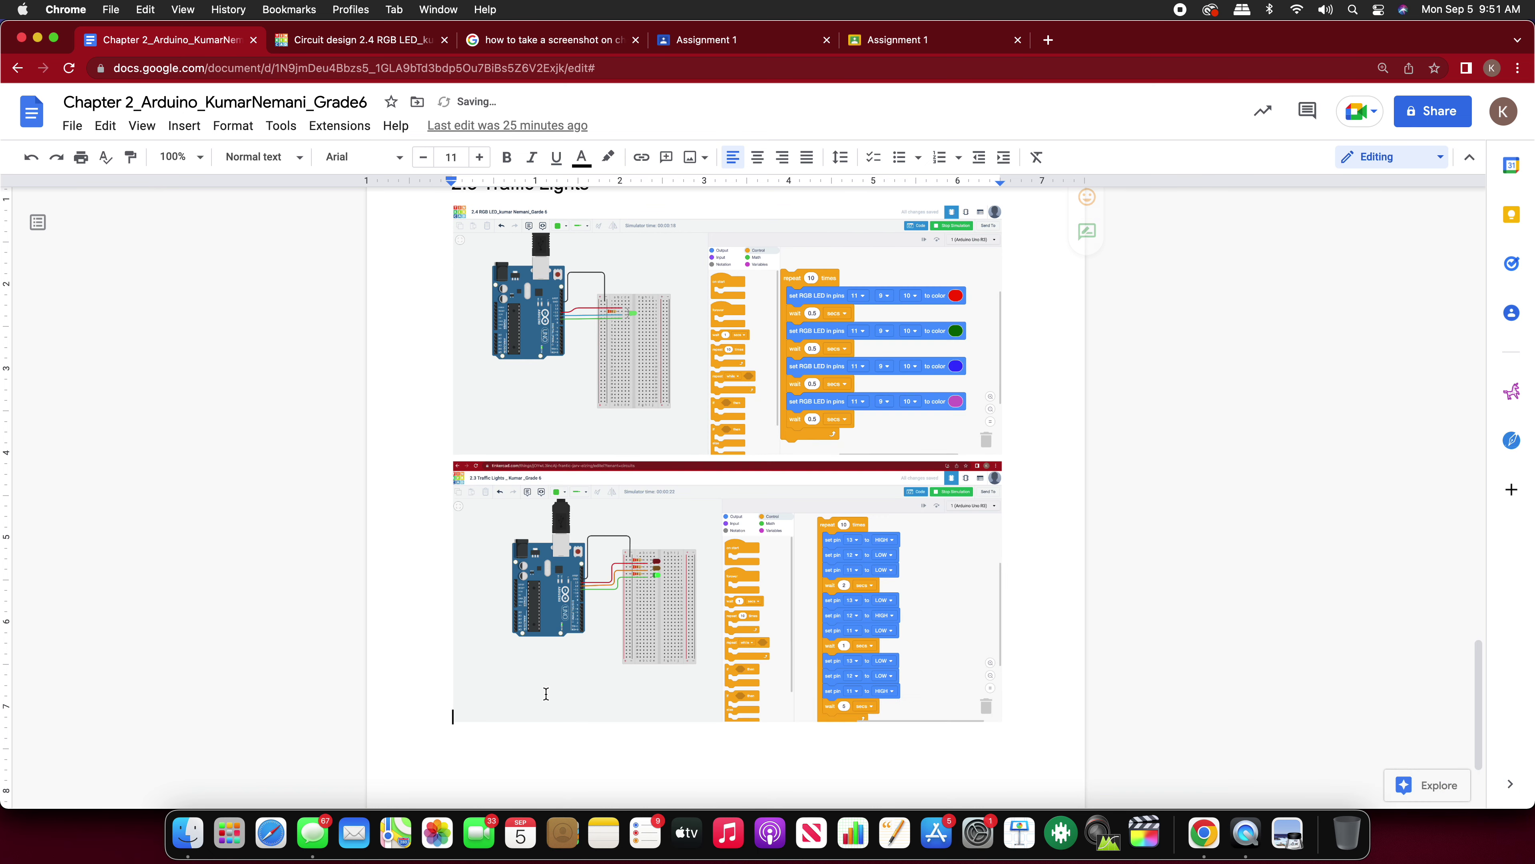
left_click(944, 440)
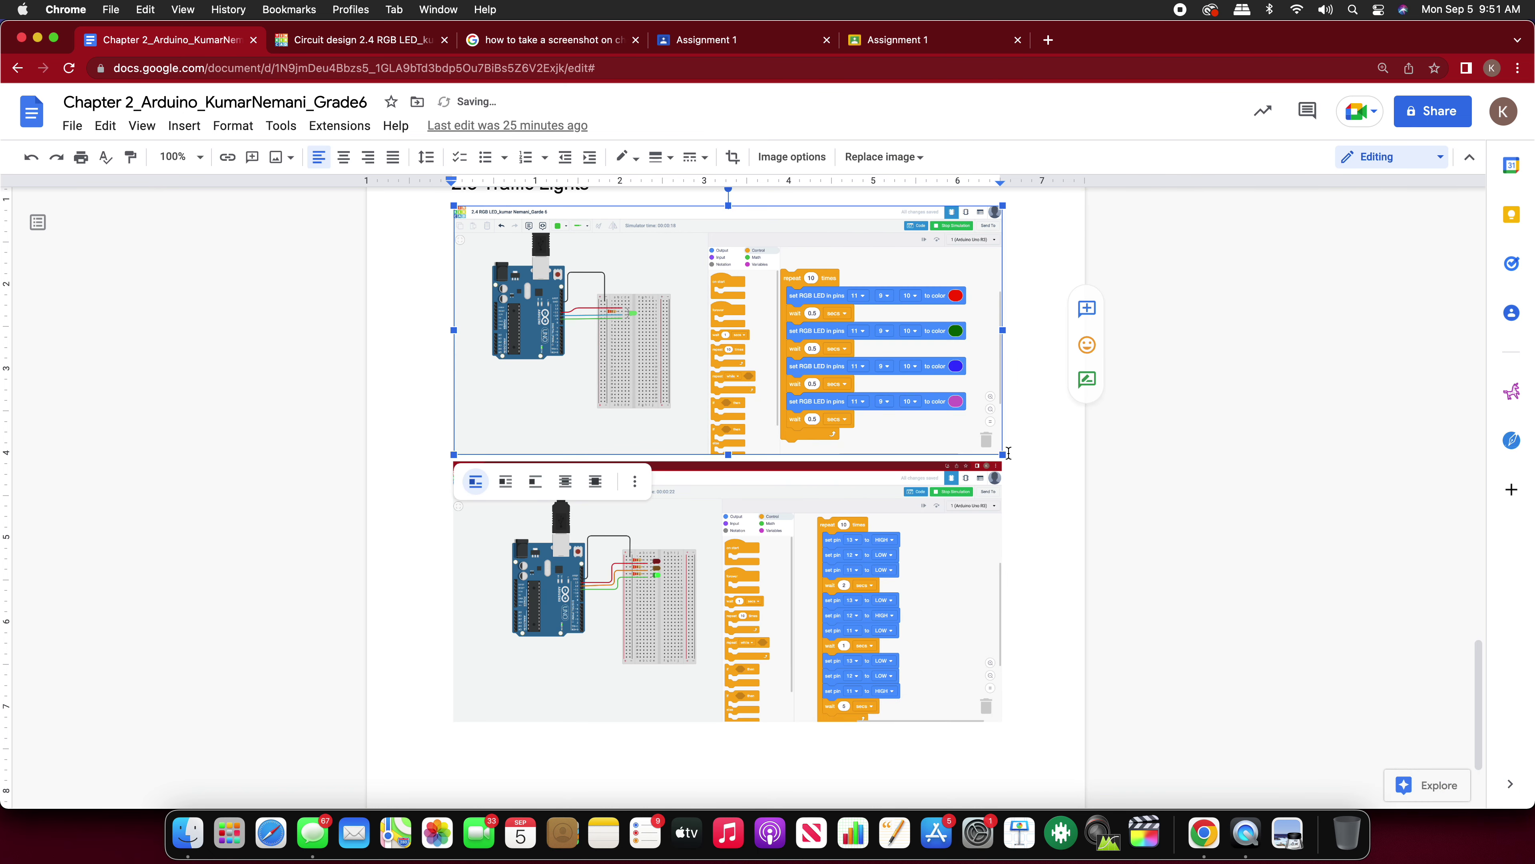
Step: Set the Traffic Lights screenshot in front of text and move it down, leaving a gap below the RGB LED screenshot
key("BackSpace")
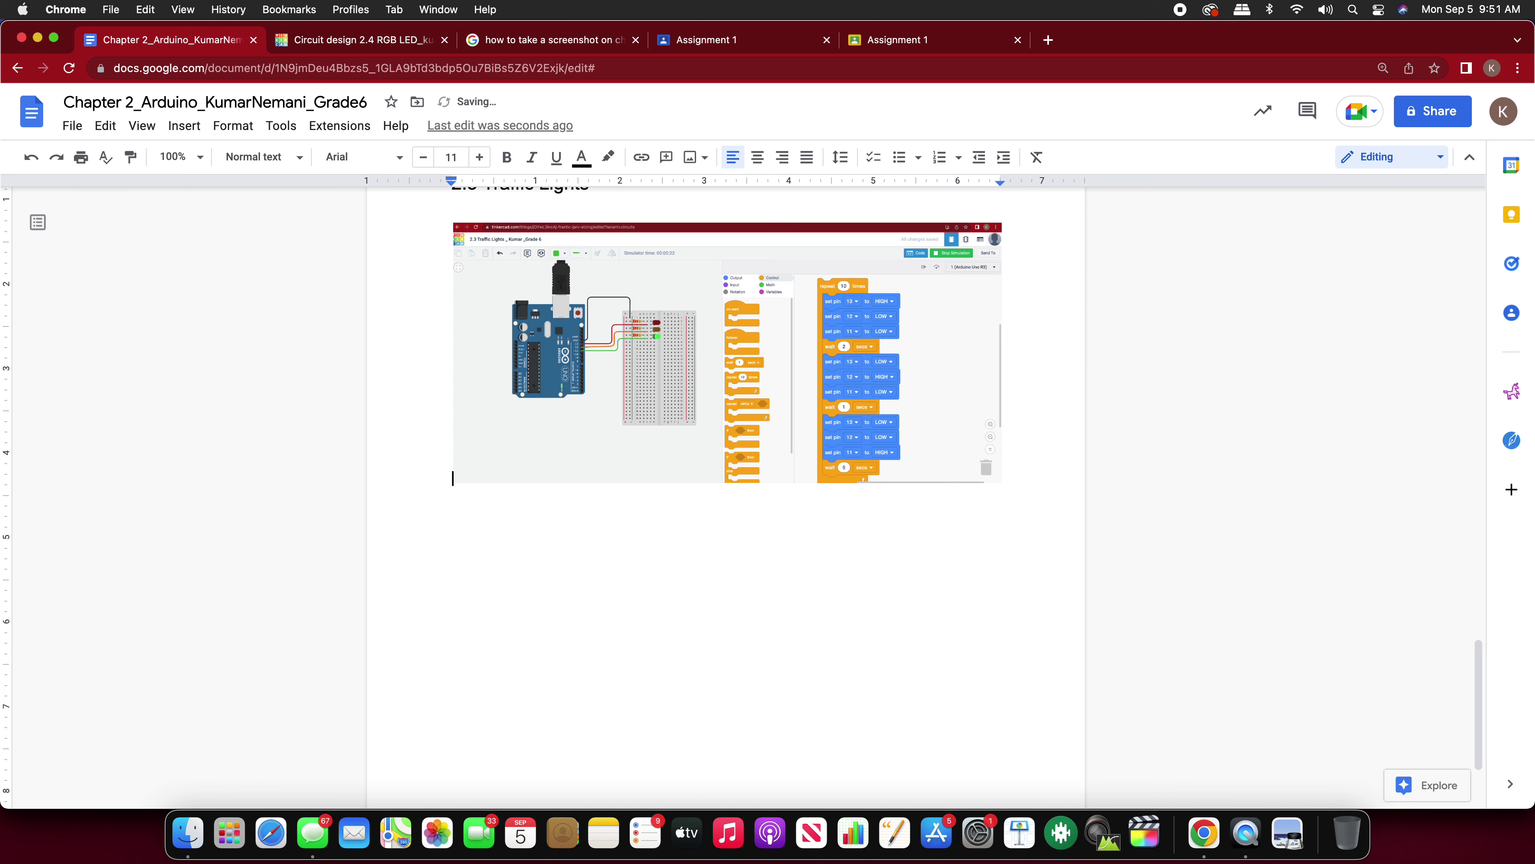
key("super+z")
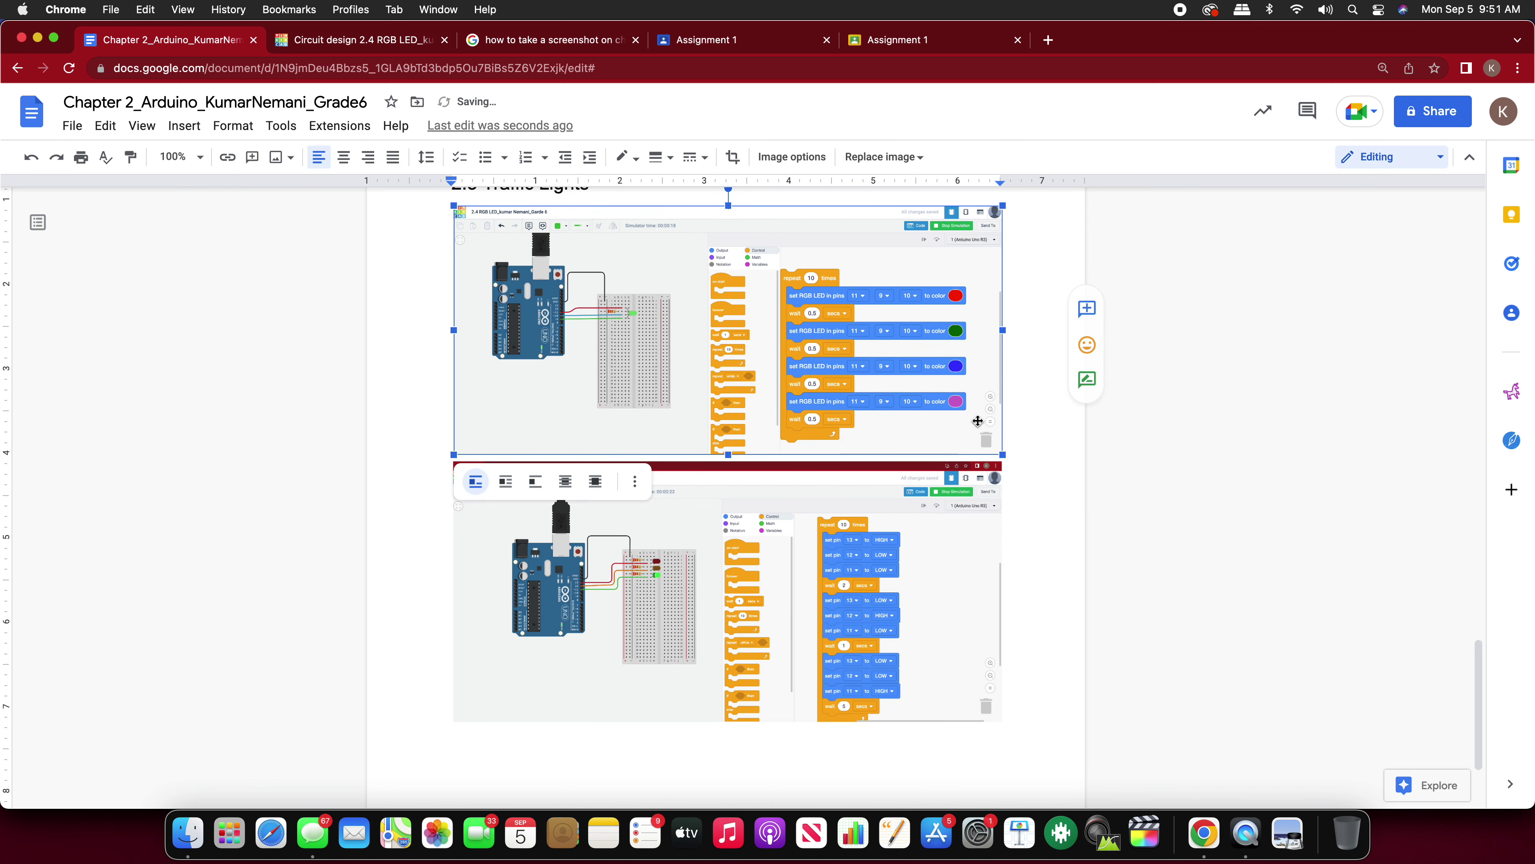
left_click(926, 552)
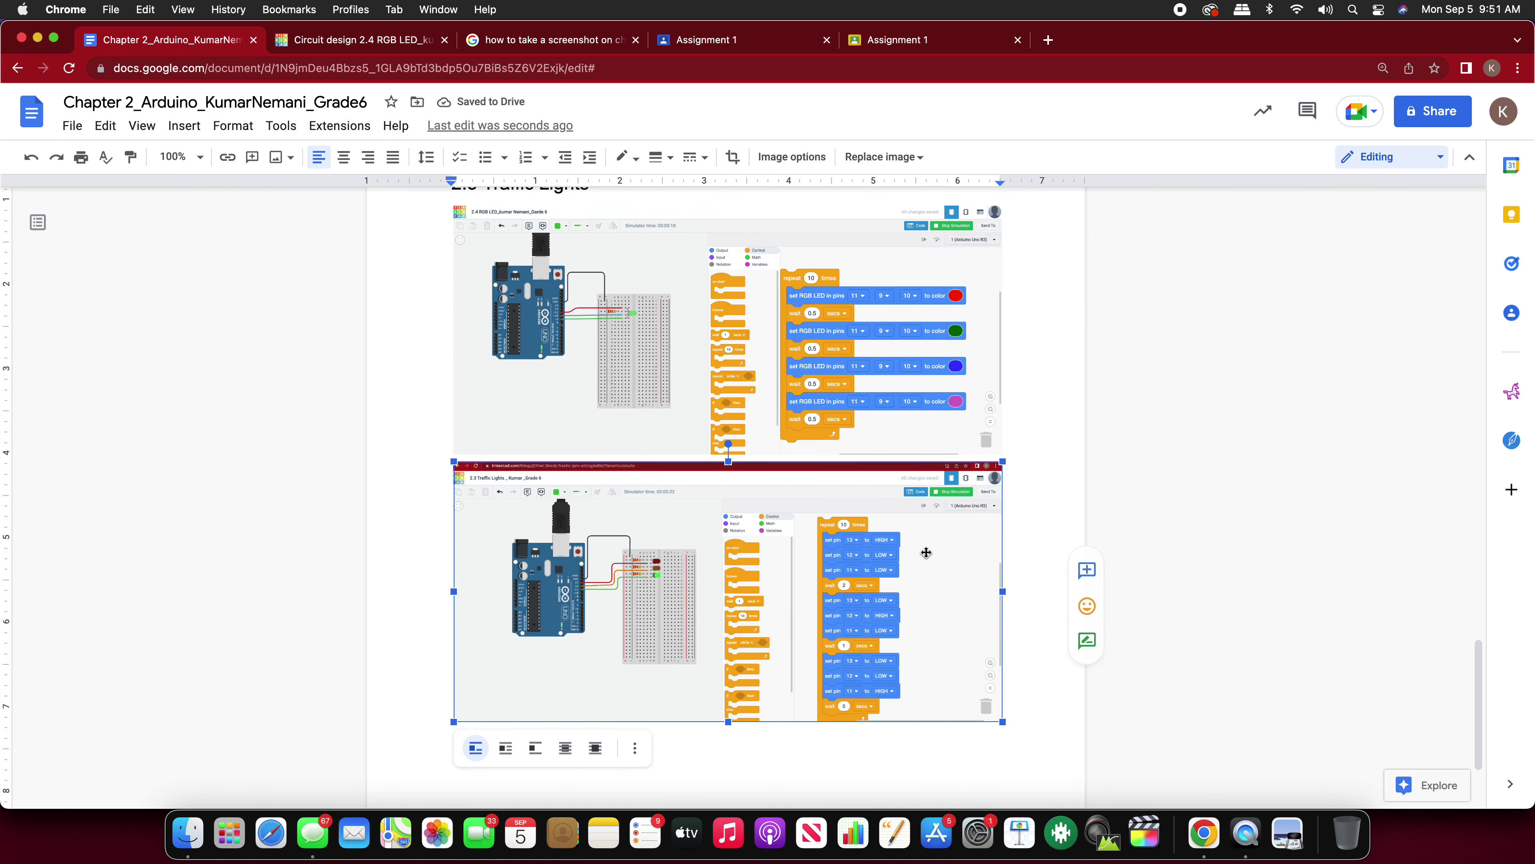
scroll(919, 556, "down", 2)
left_click(596, 689)
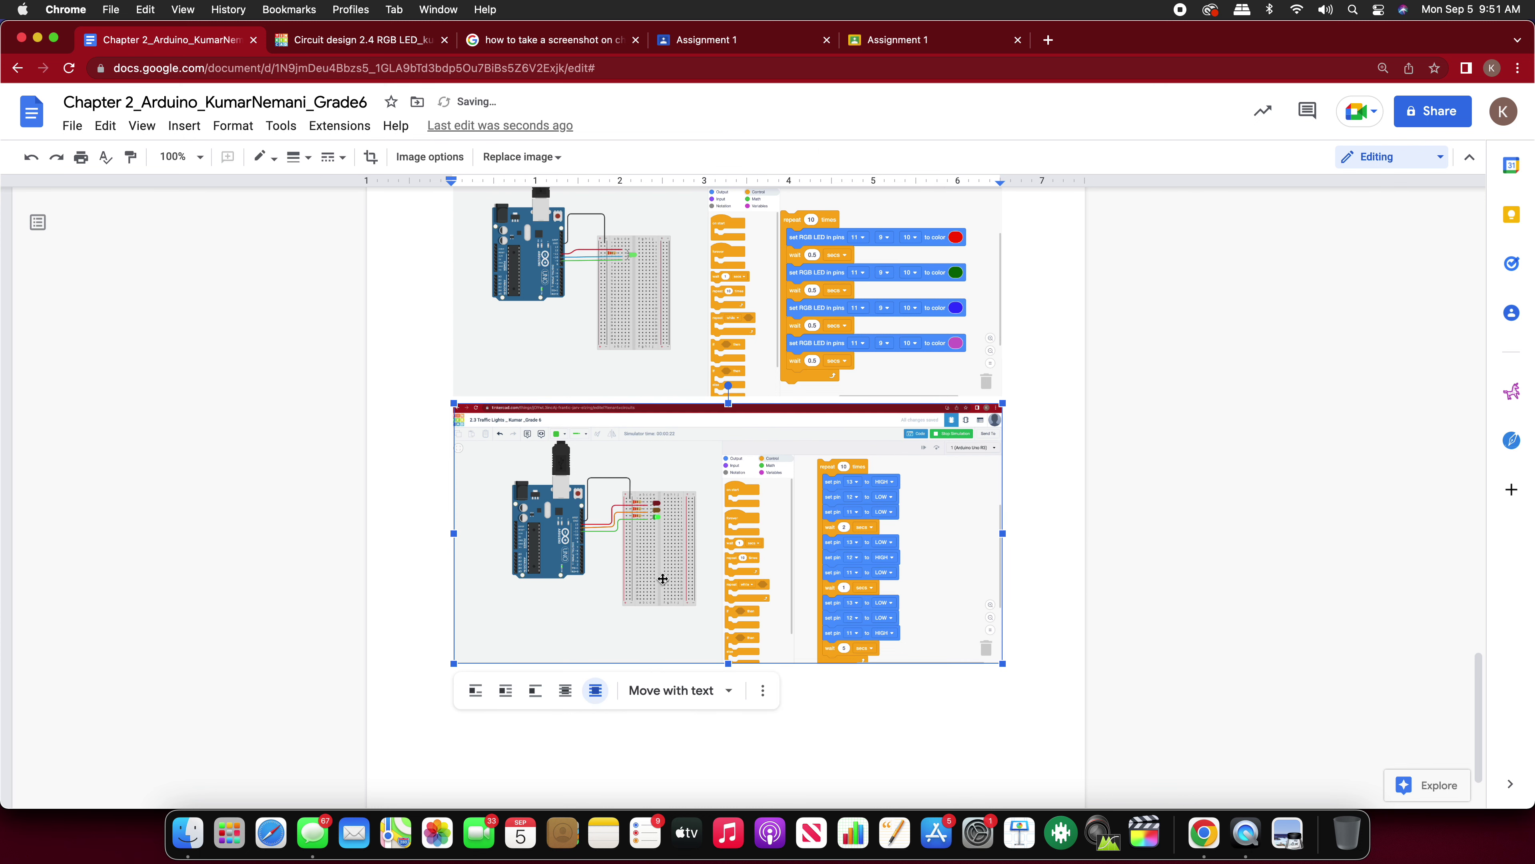
left_click_drag(656, 571, 655, 643)
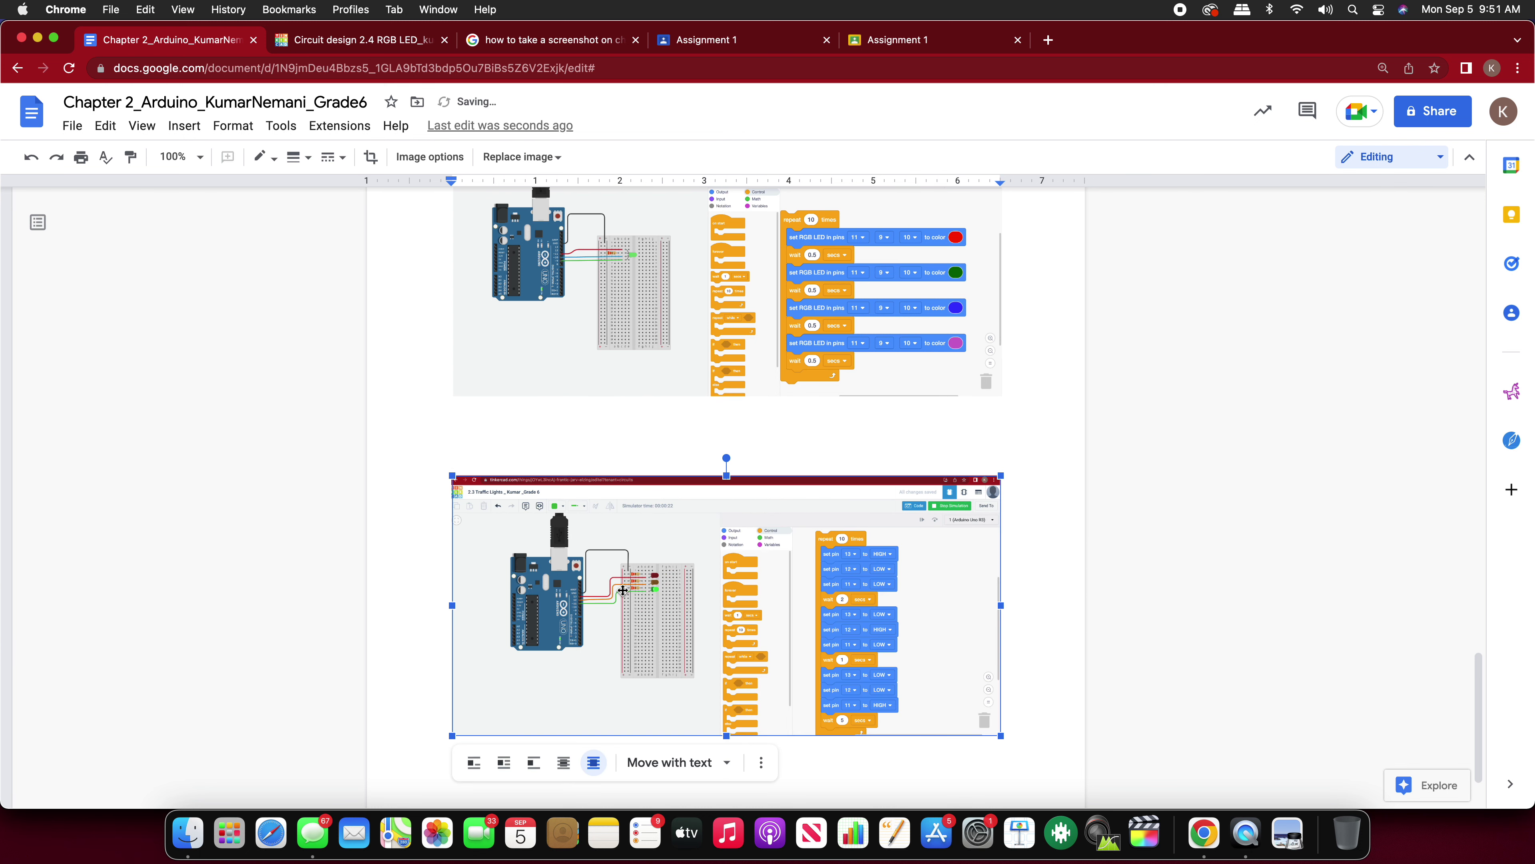
Step: Fix the Traffic Lights screenshot's position on the page and move it slightly lower
left_click(683, 761)
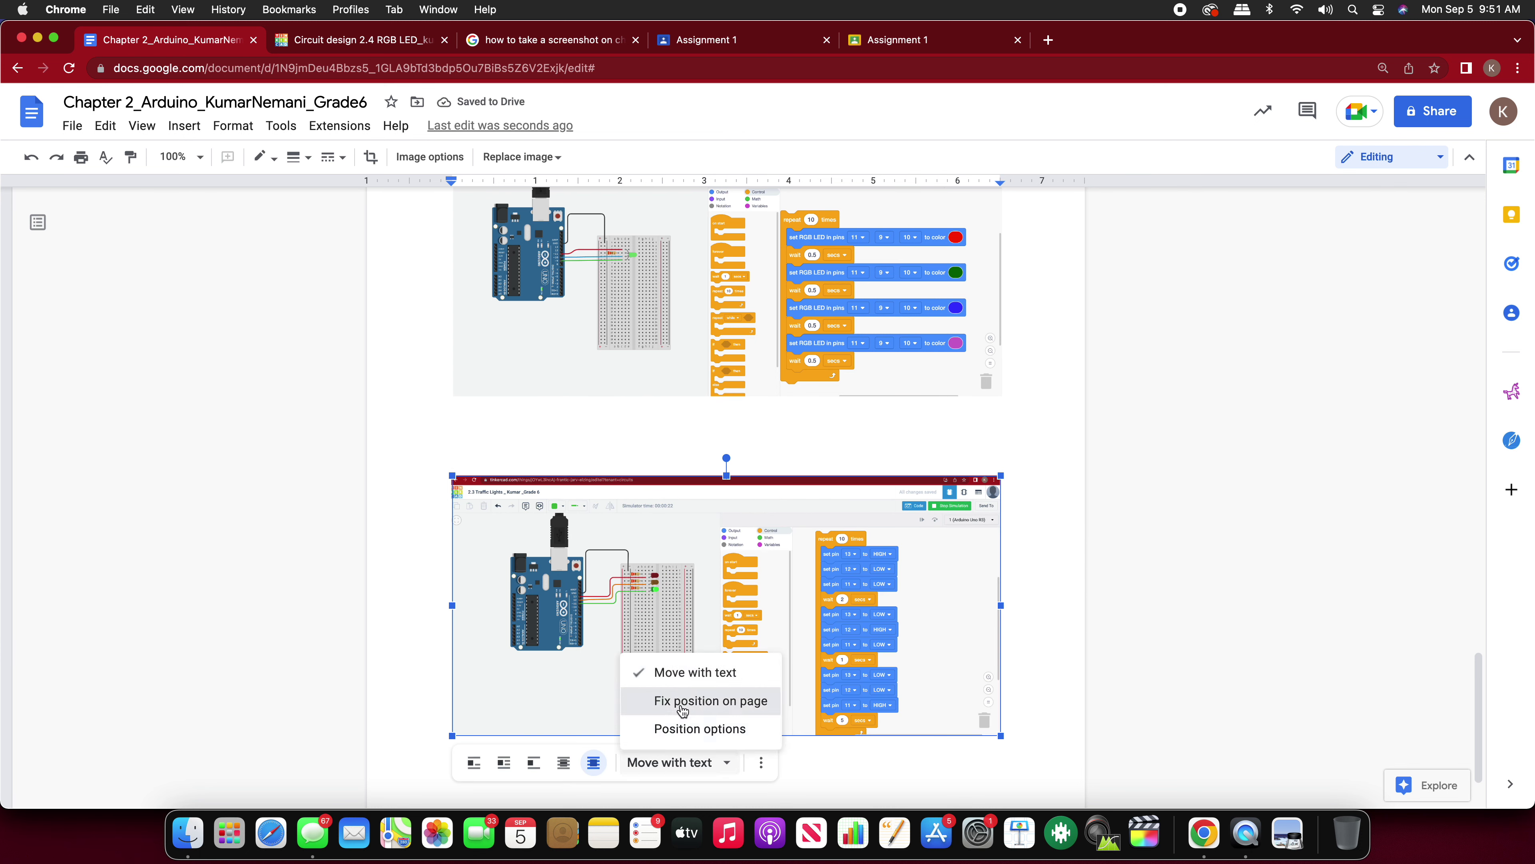
left_click(671, 690)
left_click_drag(671, 690, 650, 726)
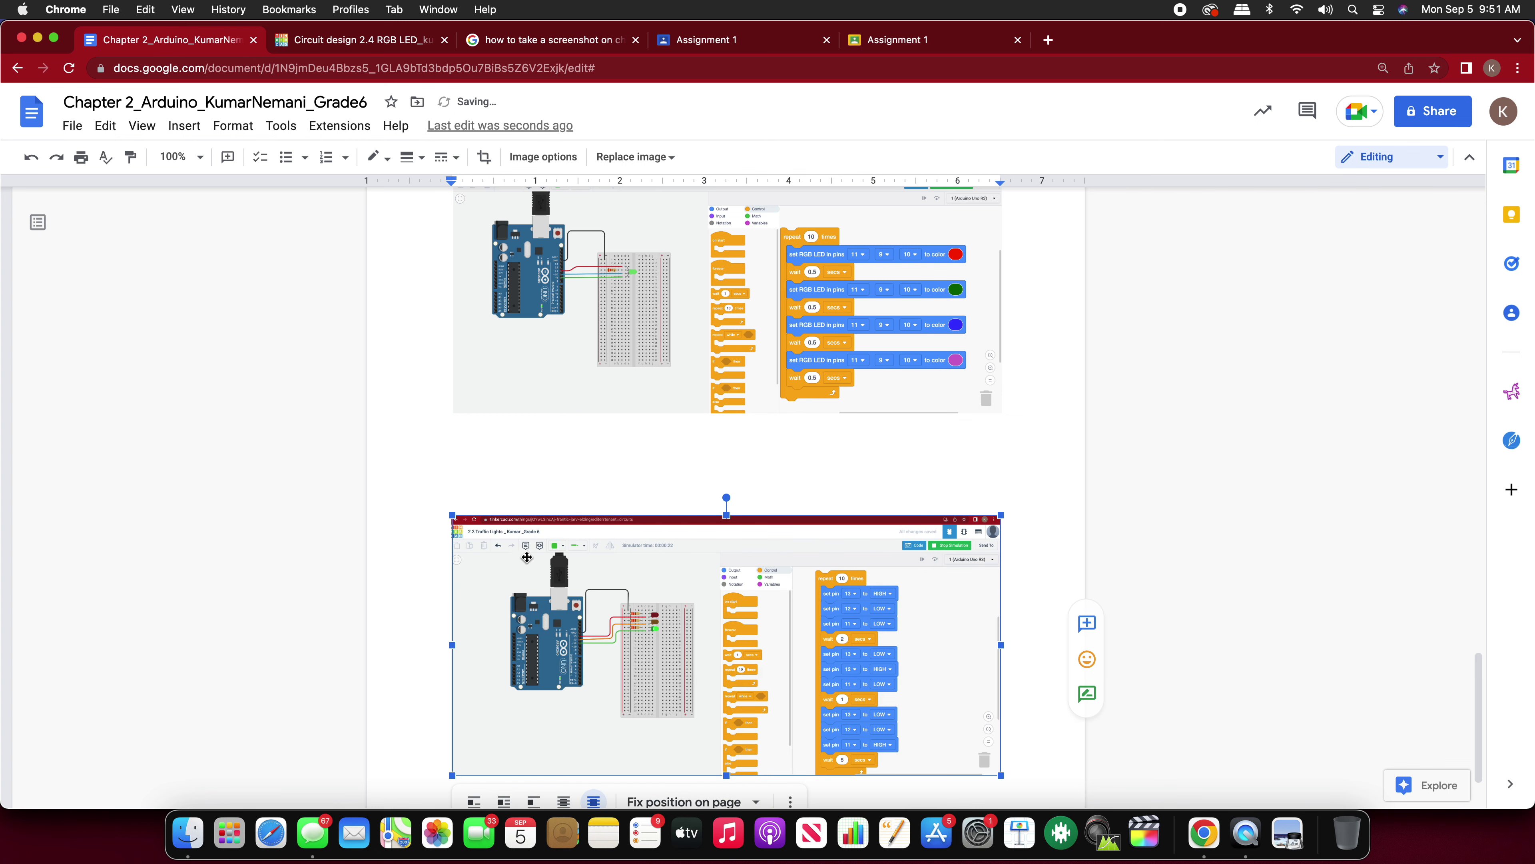
Step: Copy the 2.3 Traffic Lights heading and paste it in the gap between the two screenshots, adding a line below the upper one
scroll(481, 464, "up", 3)
left_click(477, 464)
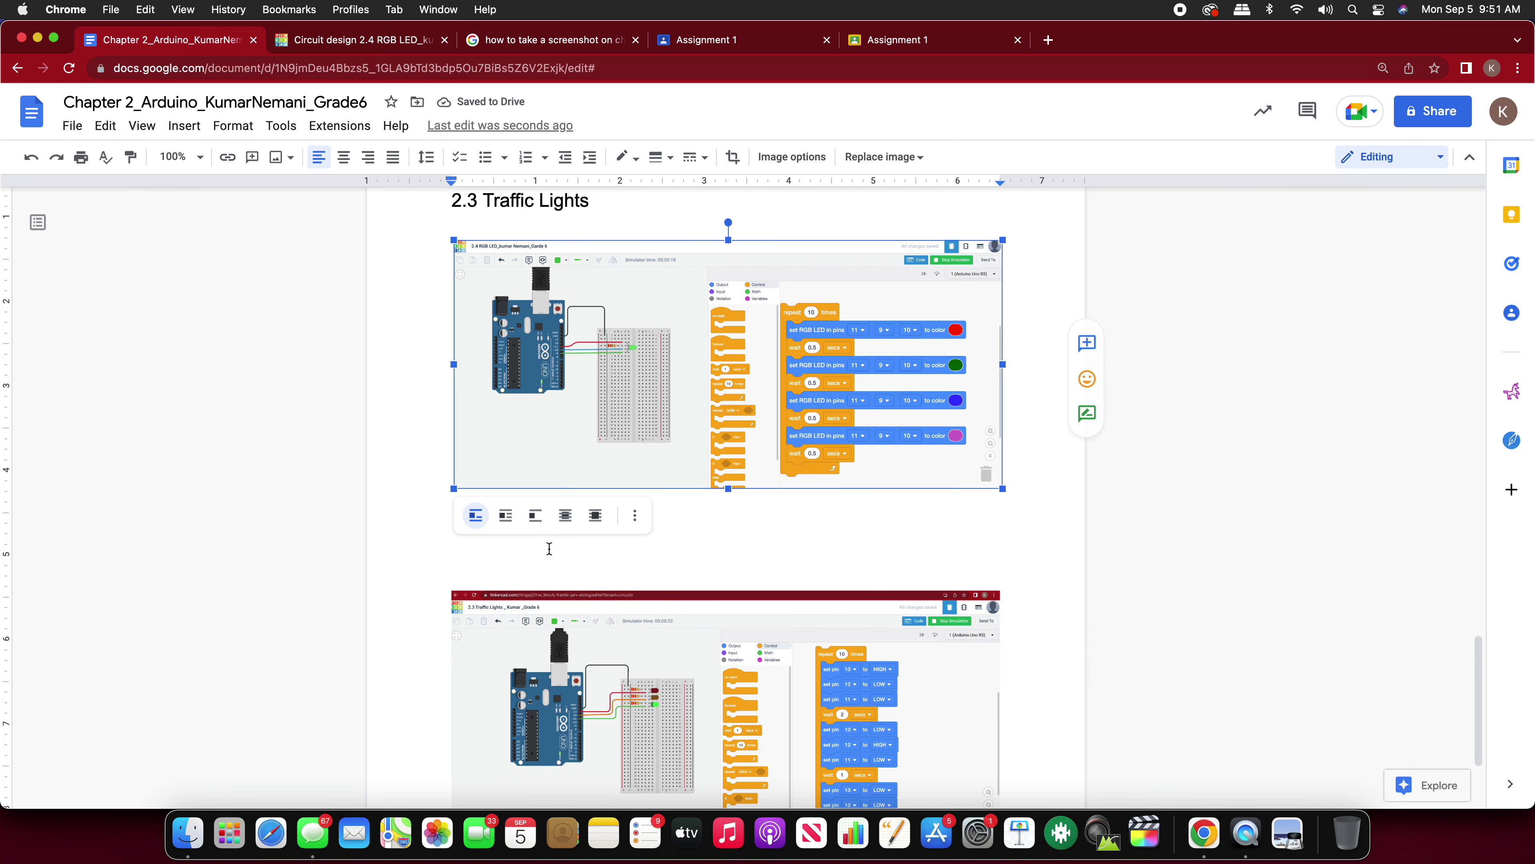
left_click(1031, 483)
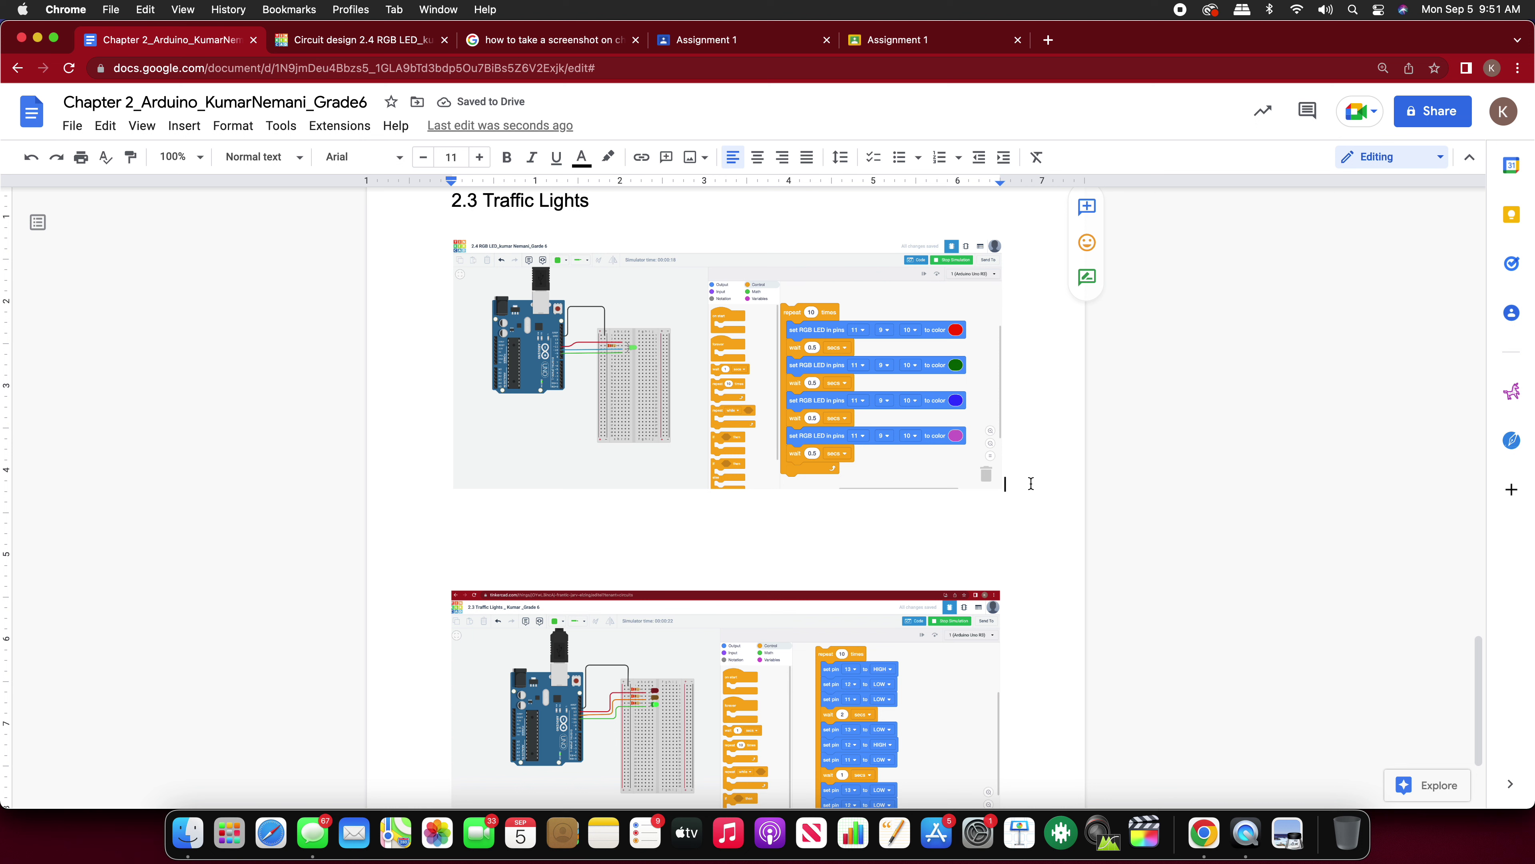
key("Return")
left_click_drag(590, 200, 418, 264)
key("super+c")
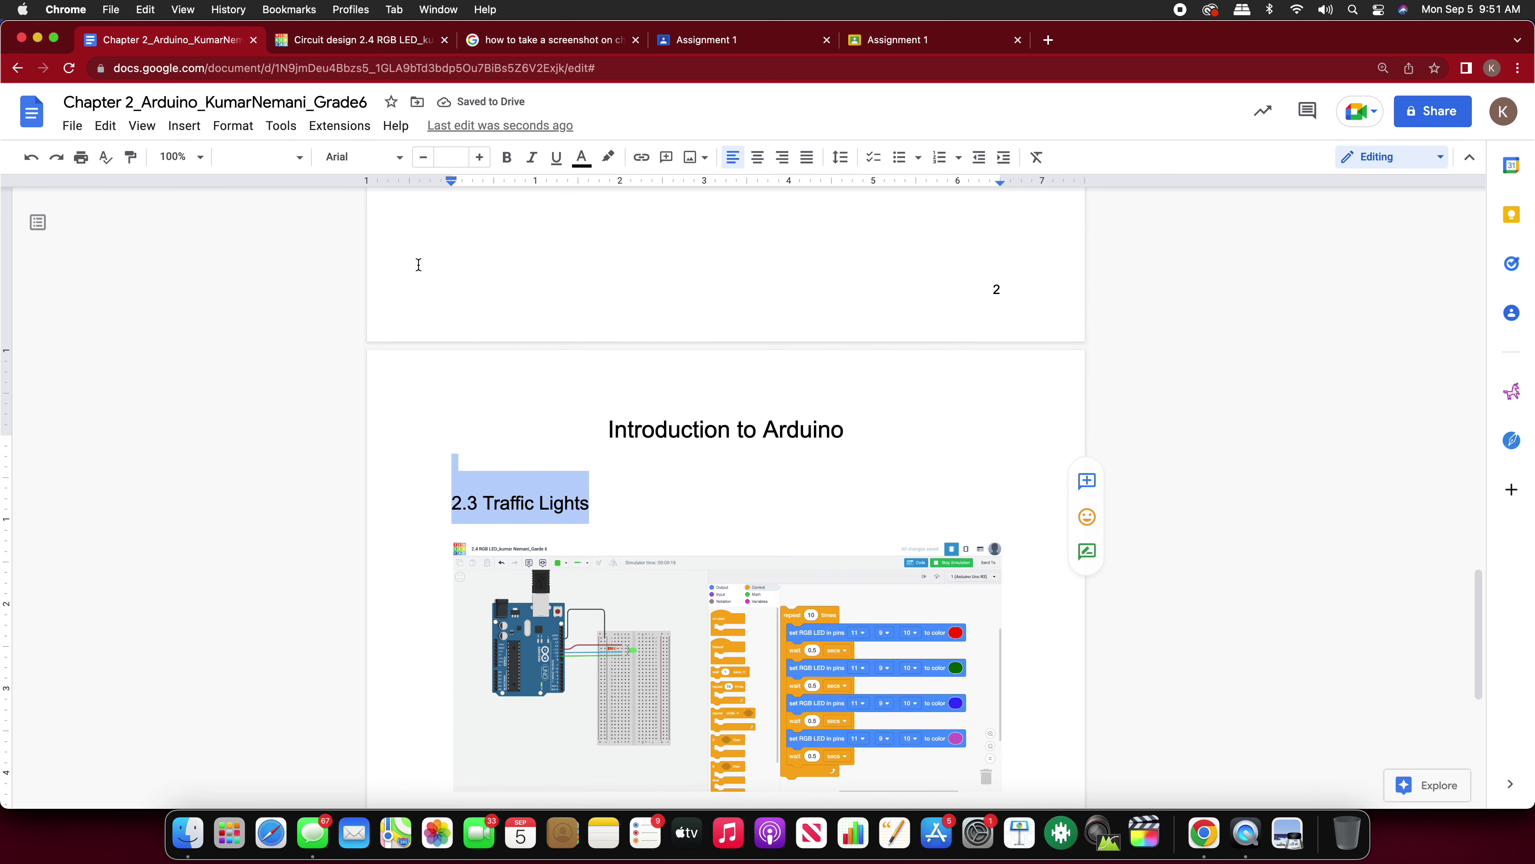
scroll(456, 319, "down", 7)
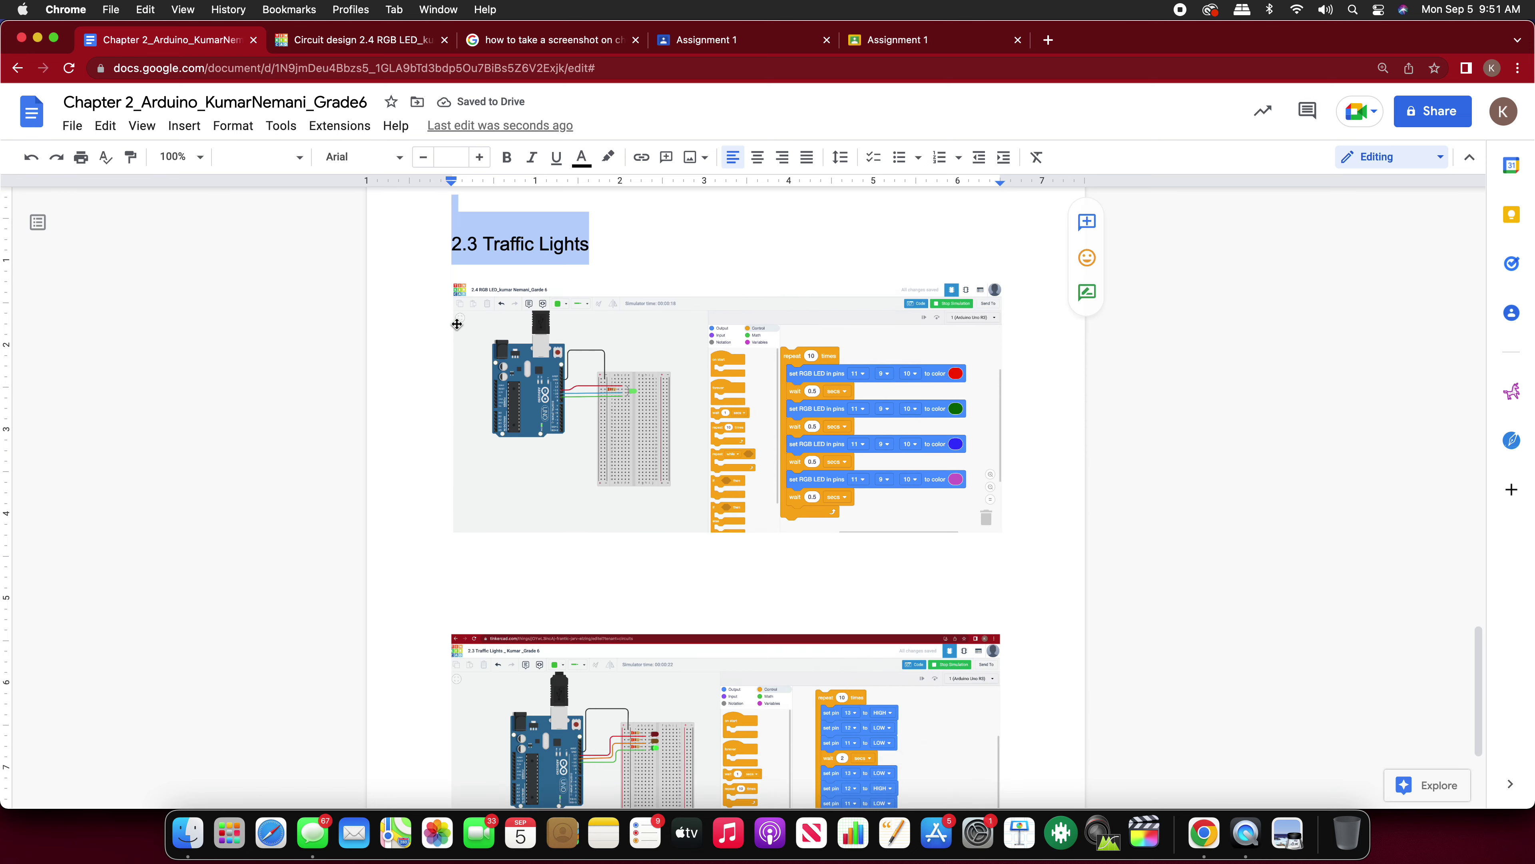
left_click_drag(480, 404, 469, 462)
left_click(455, 447)
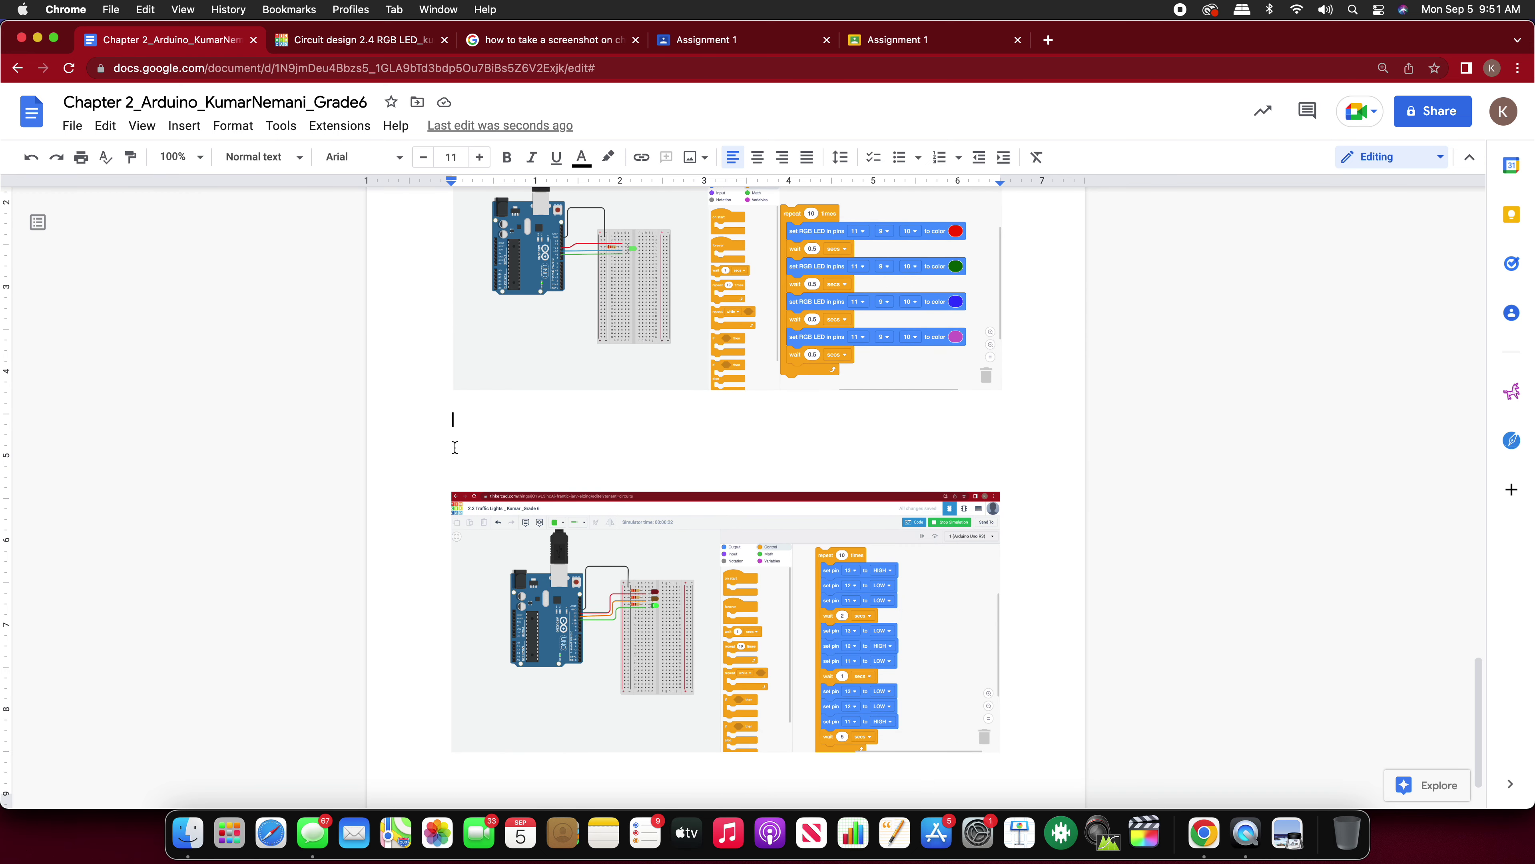
key("super+v")
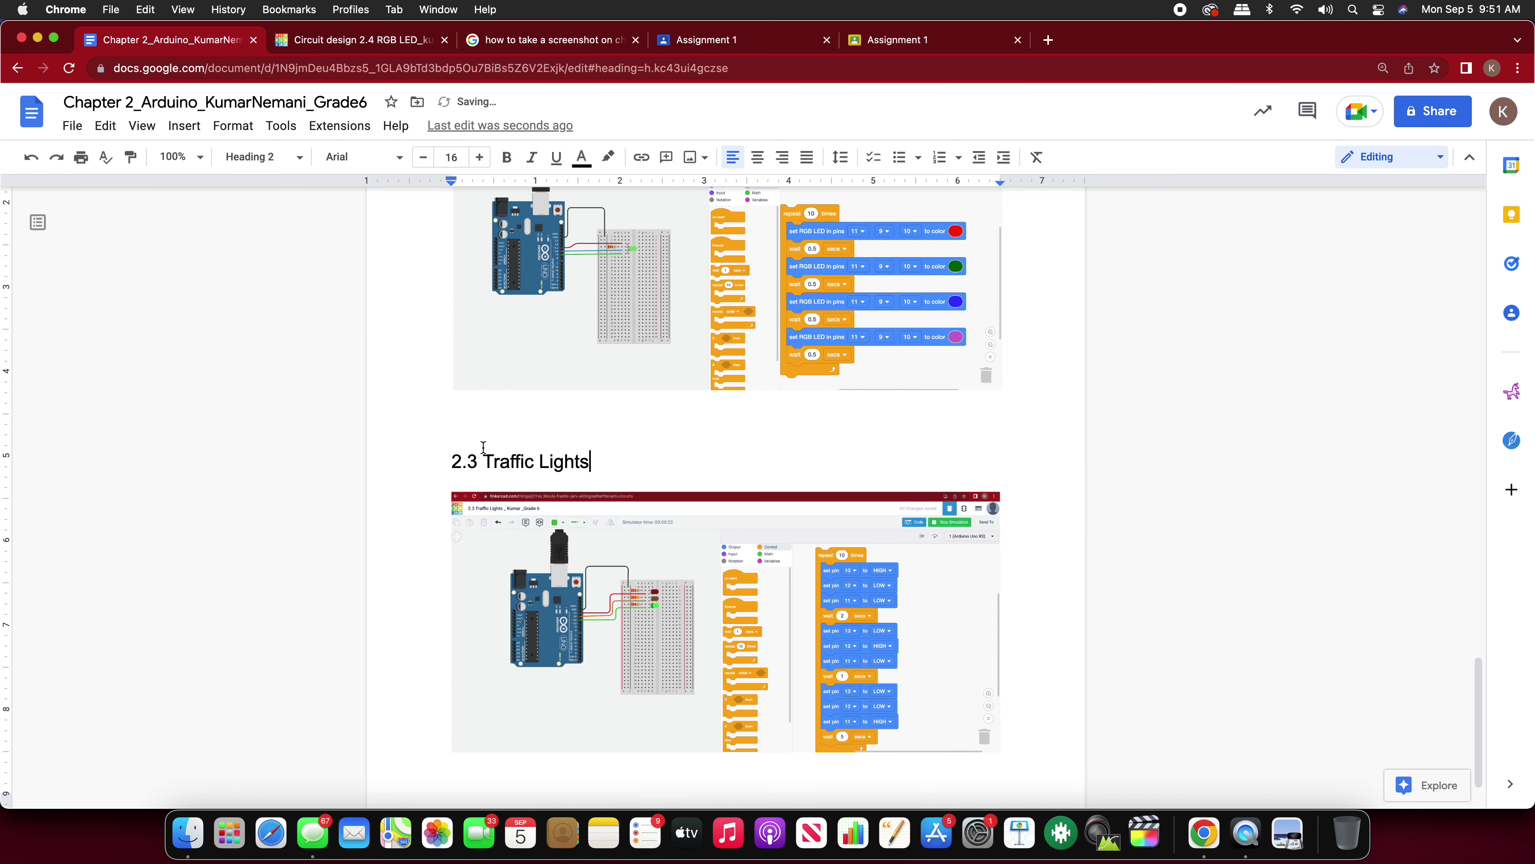
Step: Change the pasted heading above the lower screenshot to "2.4 RGB LED"
key("BackSpace")
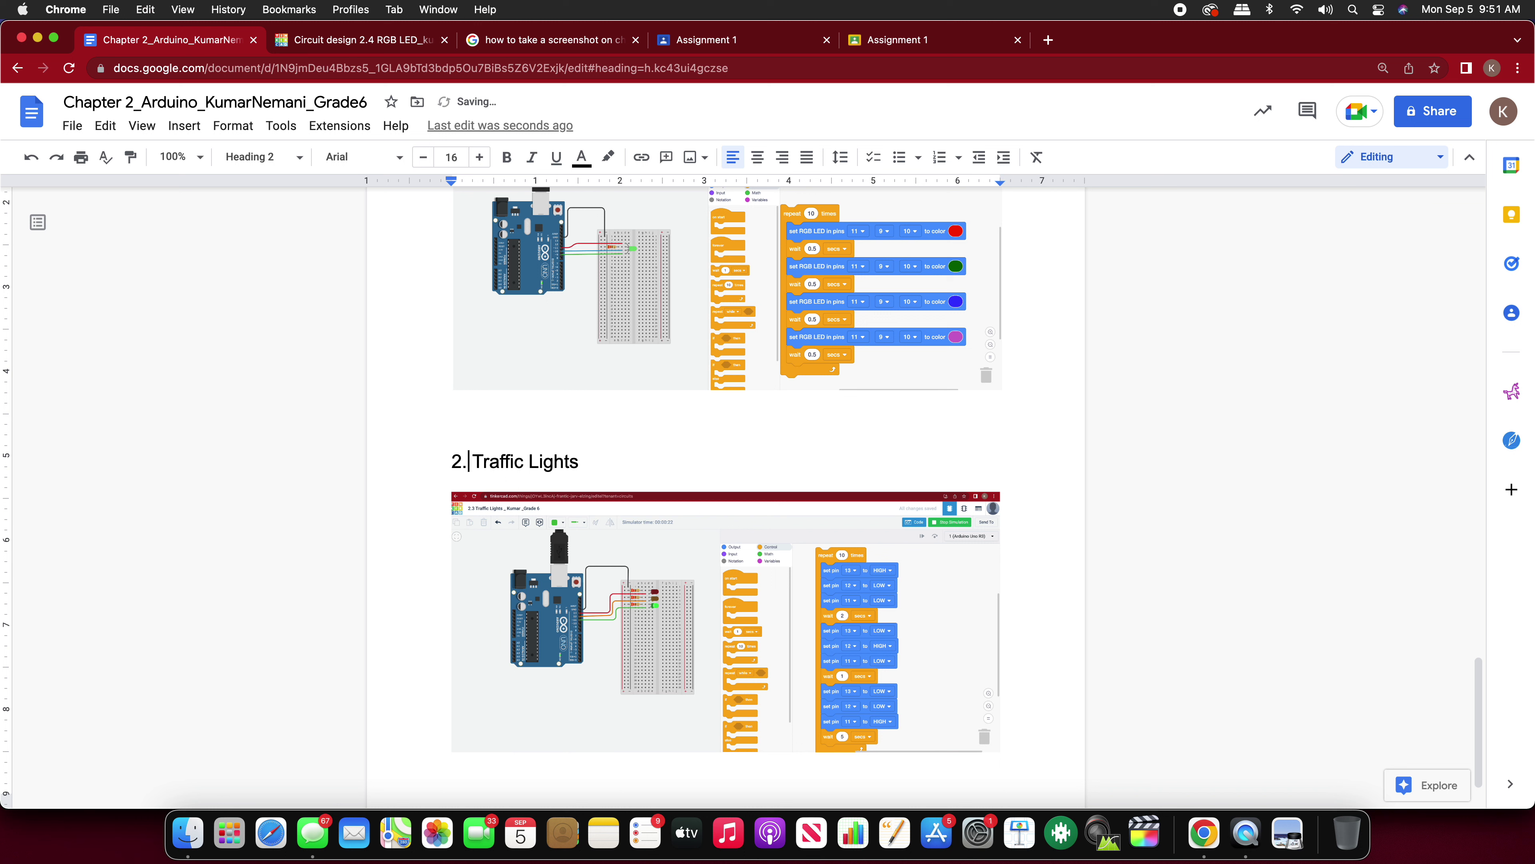
type("4")
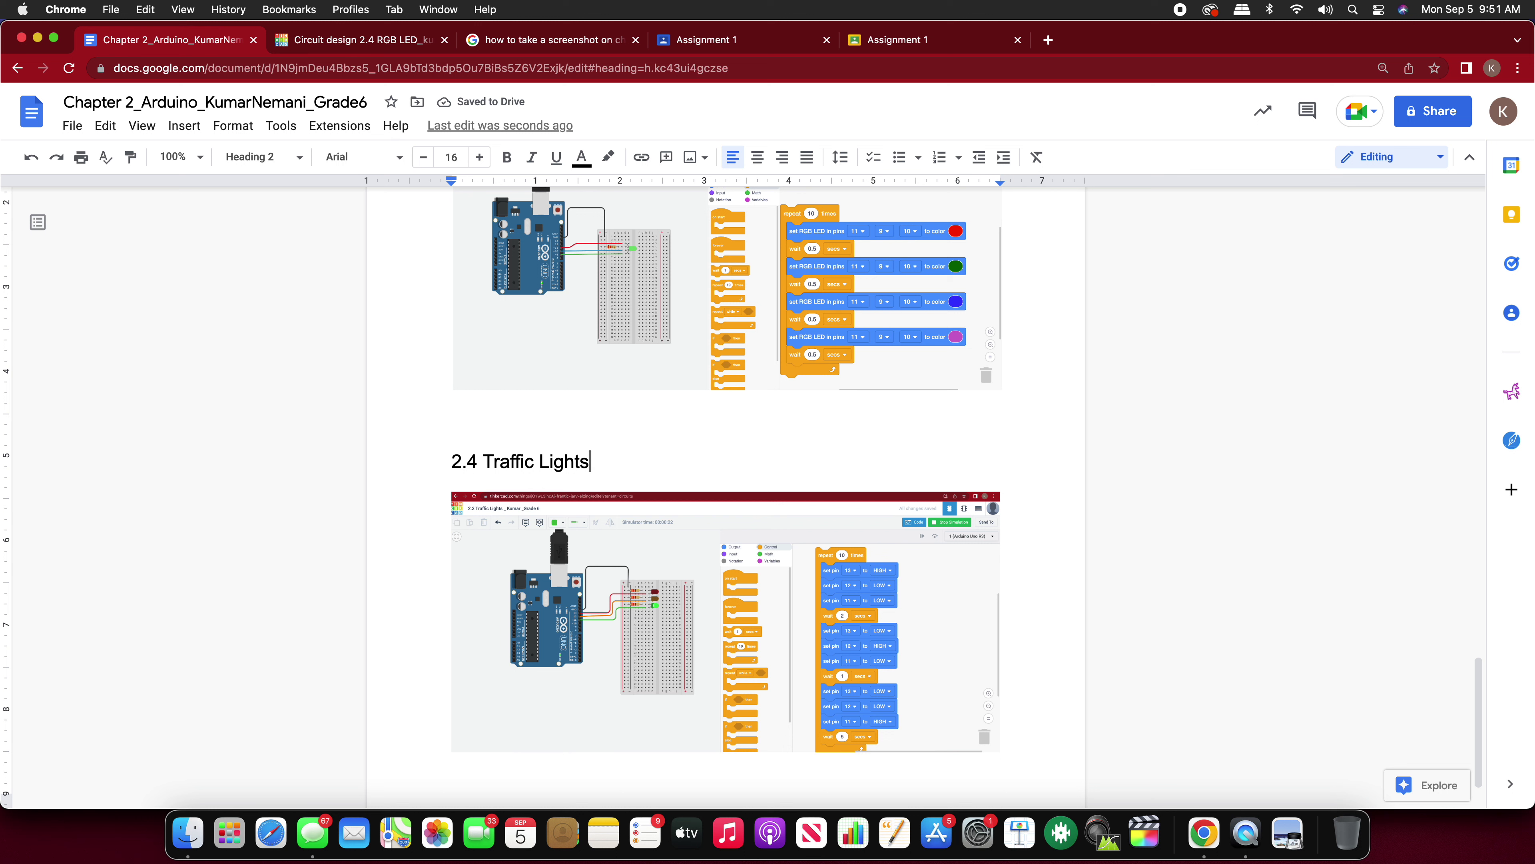
key("BackSpace")
key("BackSpace")
key("BackSpace")
key("BackSpace")
key("BackSpace")
key("BackSpace")
key("BackSpace")
key("BackSpace")
key("BackSpace")
key("BackSpace")
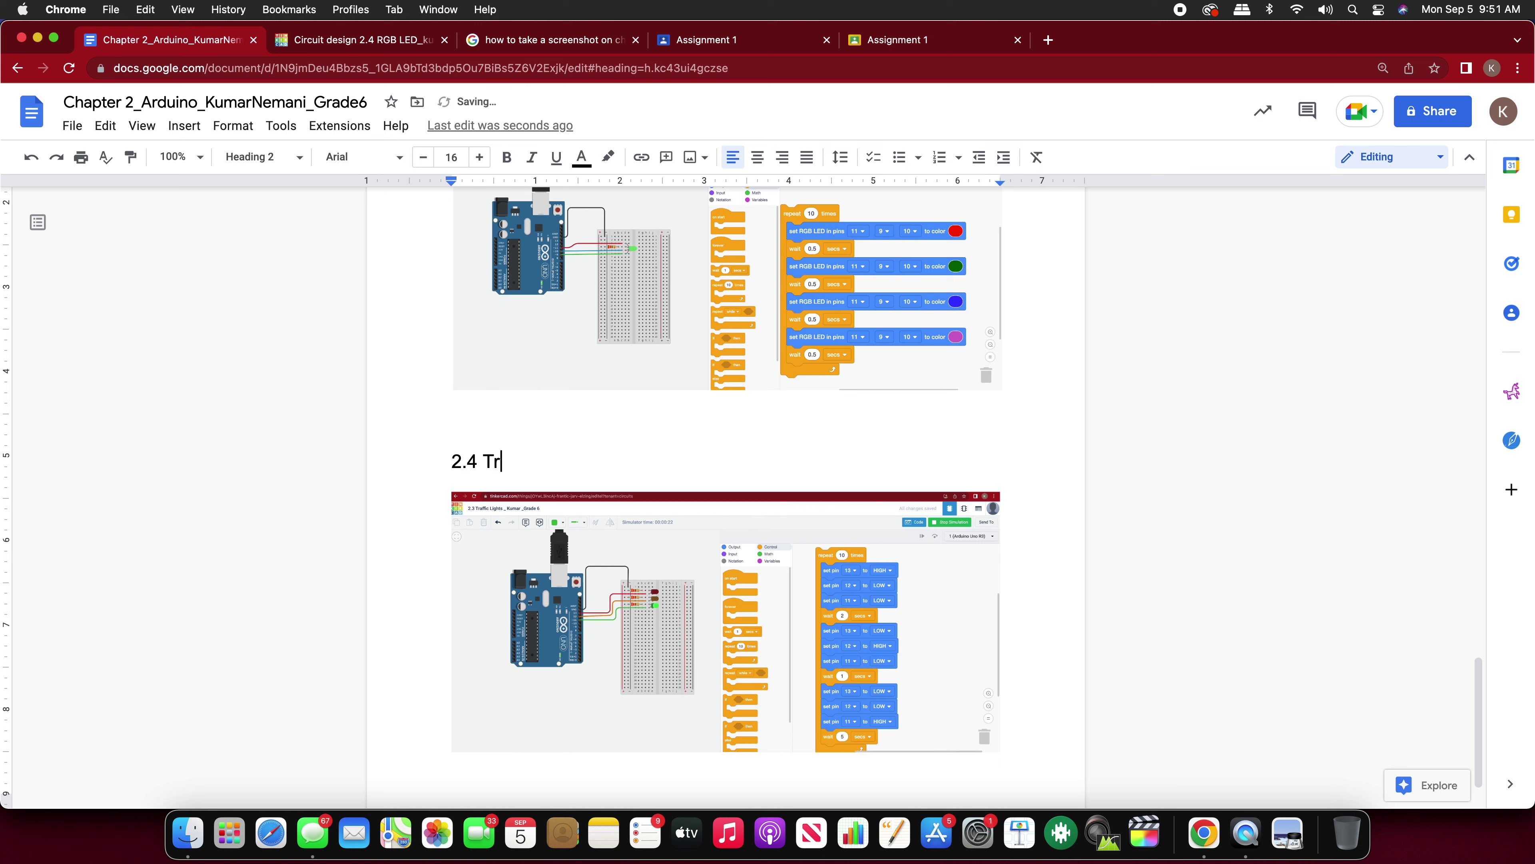
key("BackSpace")
key("BackSpace")
type("RGB")
Step: Review the Overview table of sections on page 1, and return to the 2.4 RGB LED section at the document's end
left_click(768, 511)
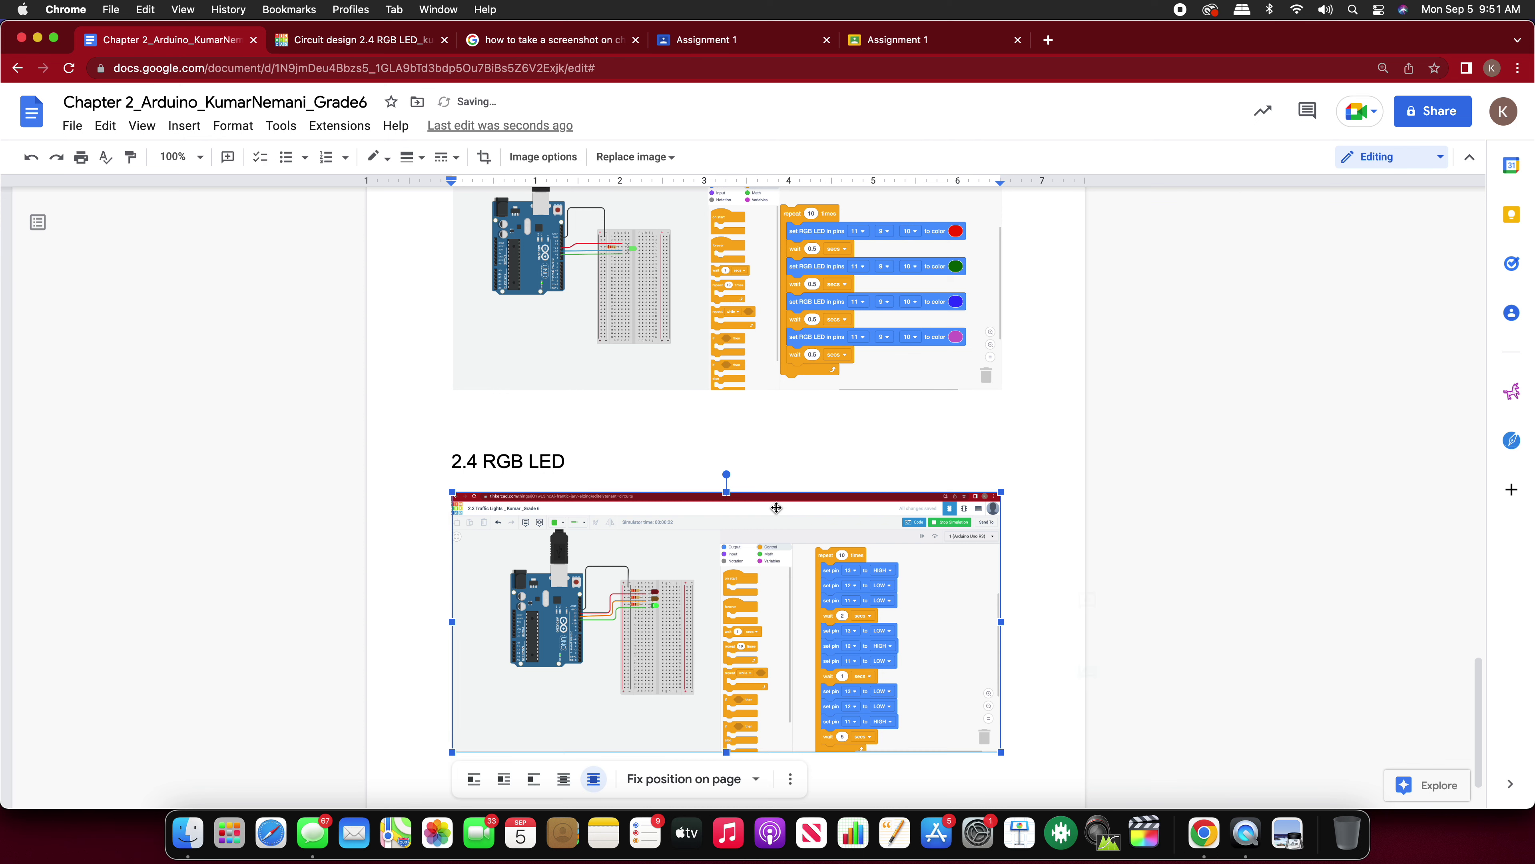
scroll(744, 478, "up", 15)
scroll(723, 451, "down", 10)
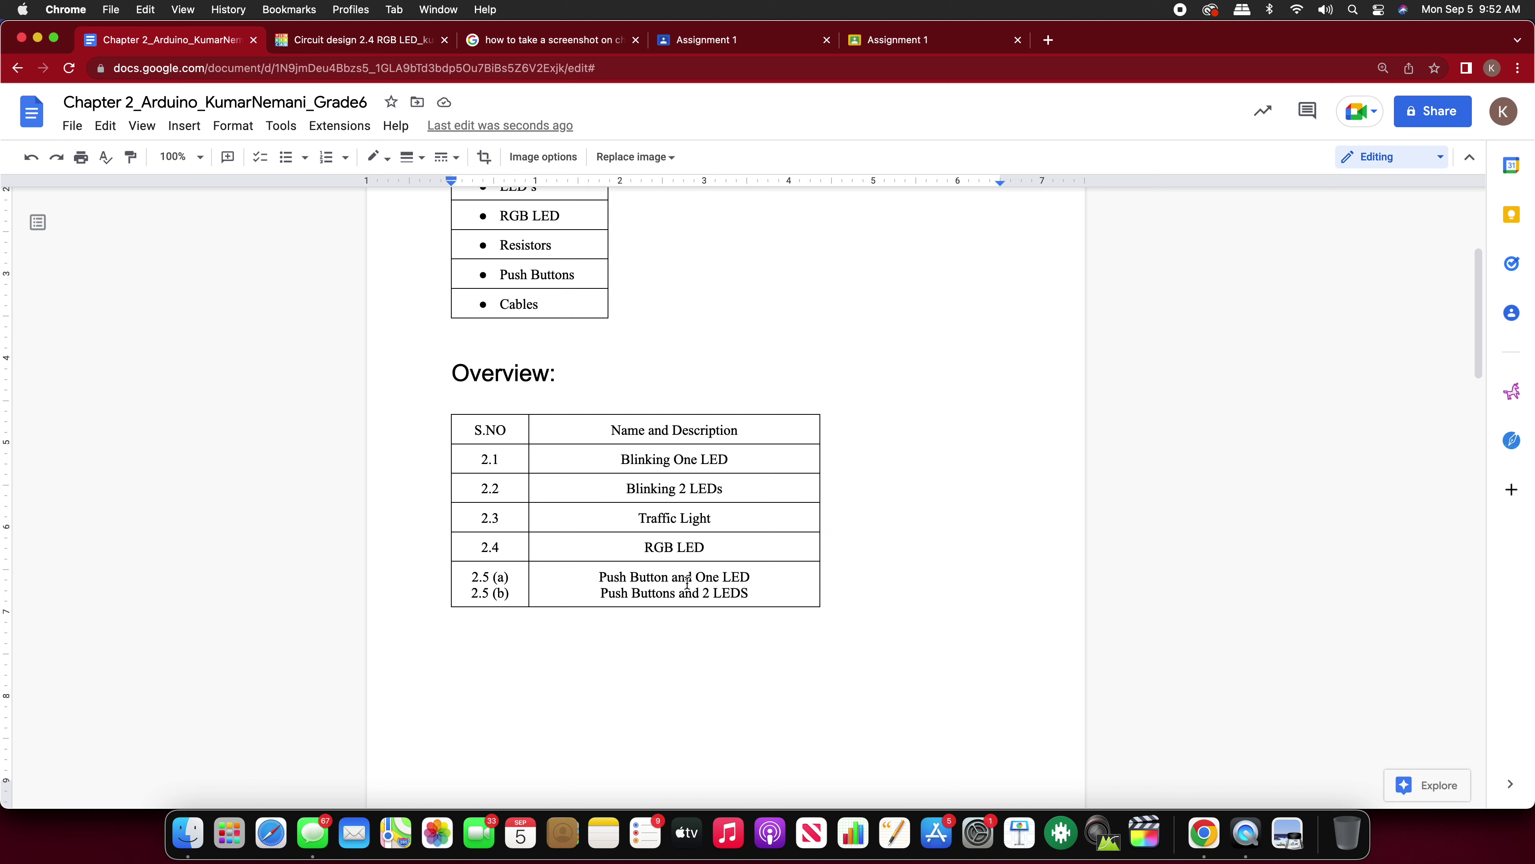
scroll(667, 606, "down", 1)
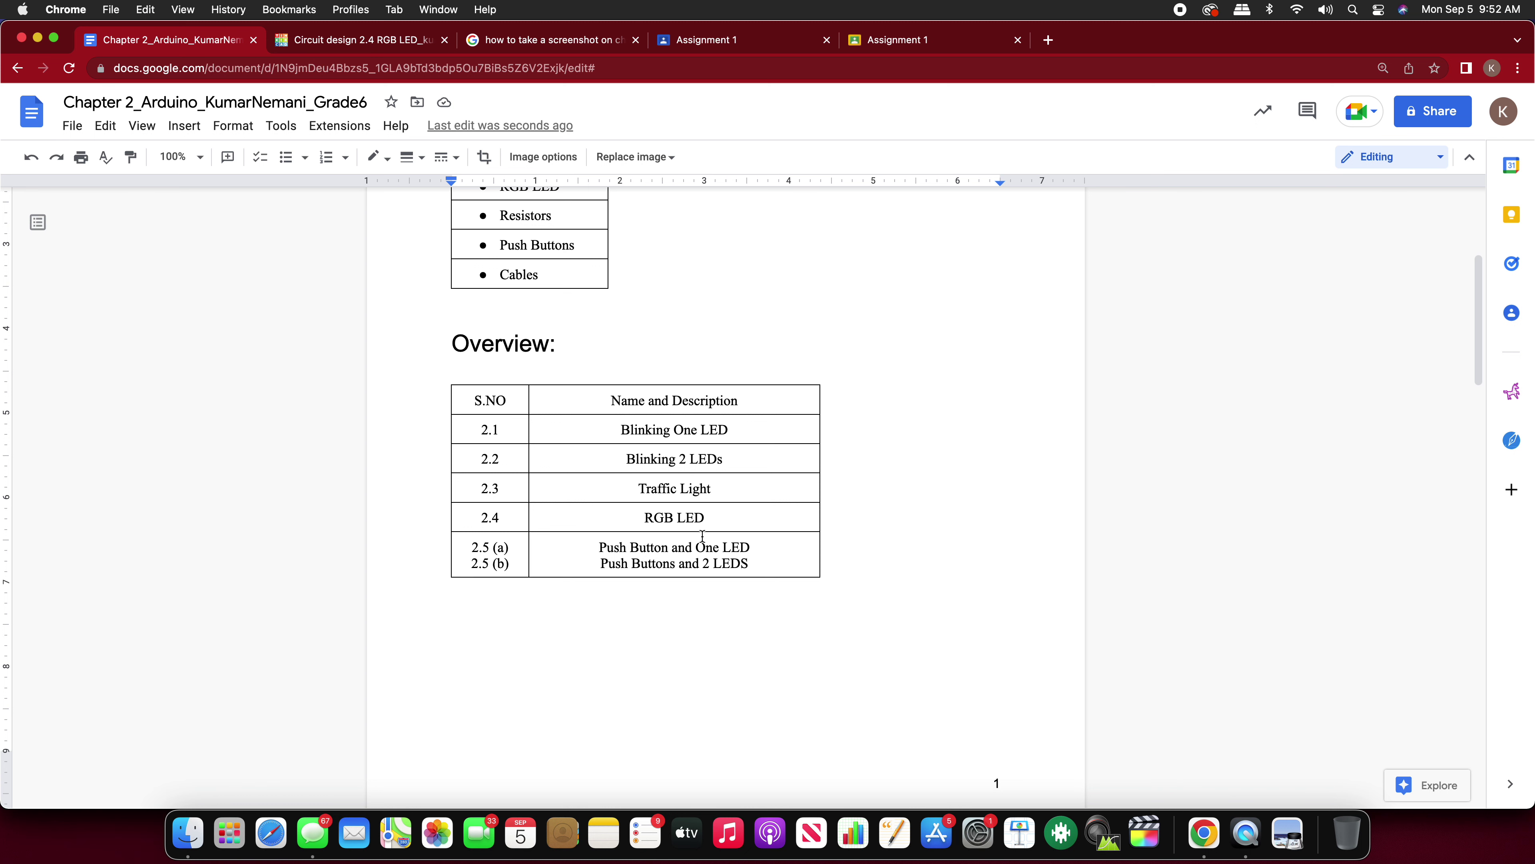
scroll(615, 618, "down", 20)
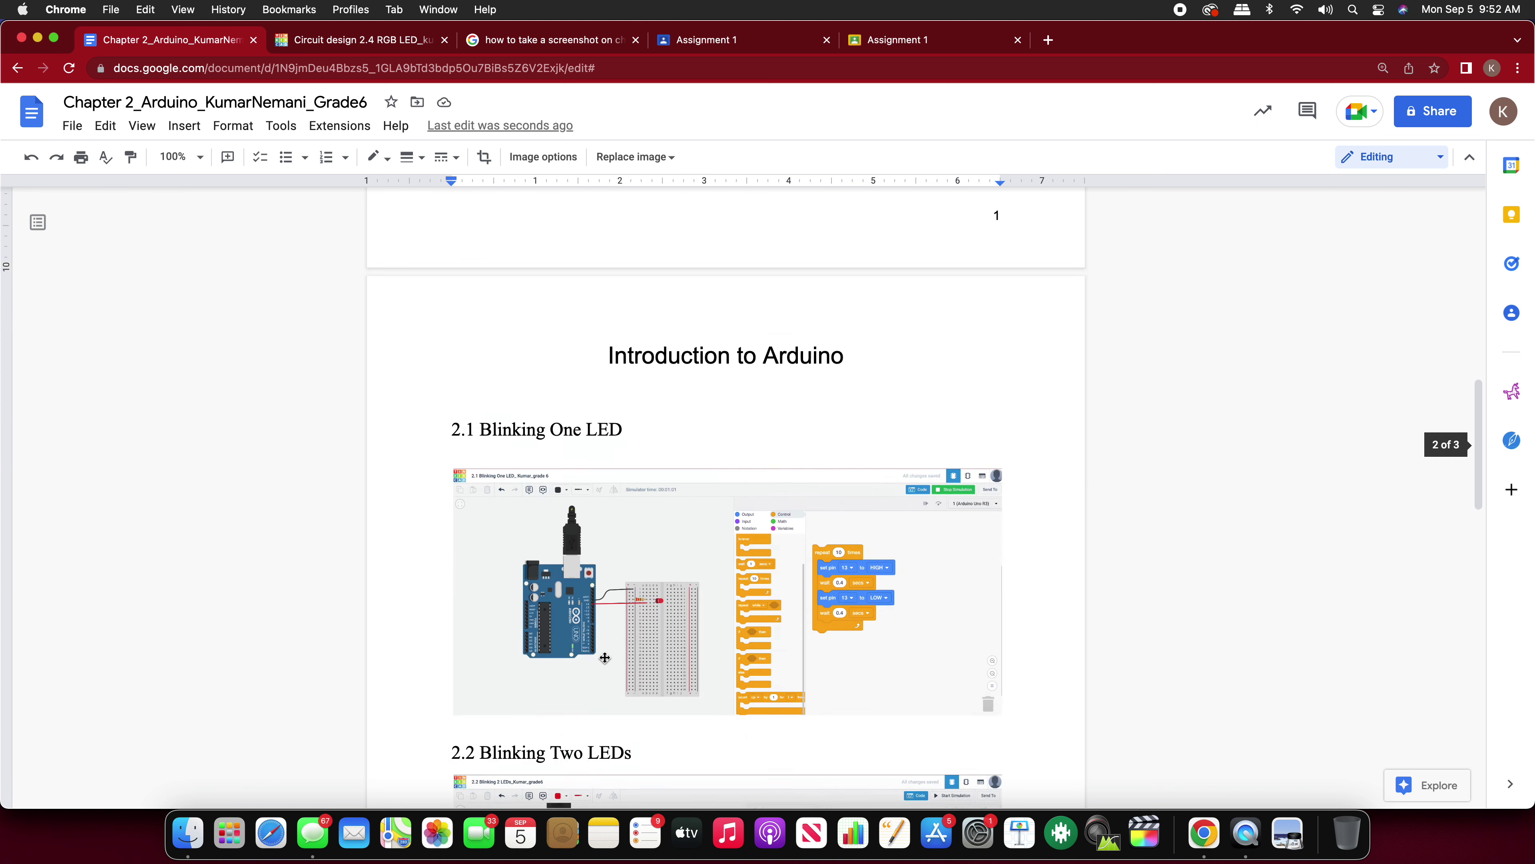
scroll(605, 657, "down", 8)
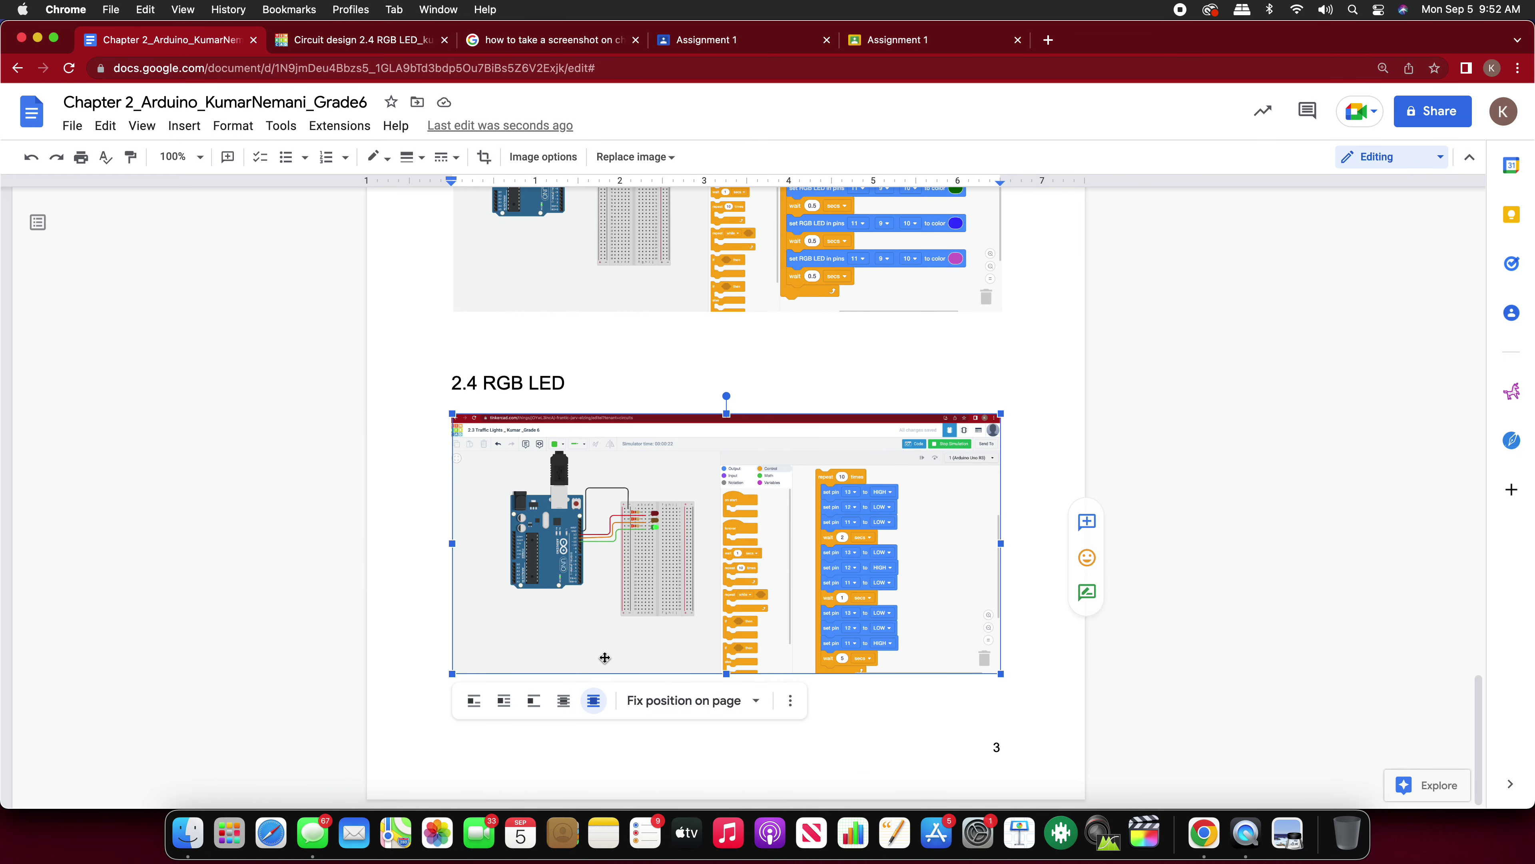
Step: Add blank lines after the 2.4 RGB LED heading until a new page starts below the screenshot
left_click(501, 752)
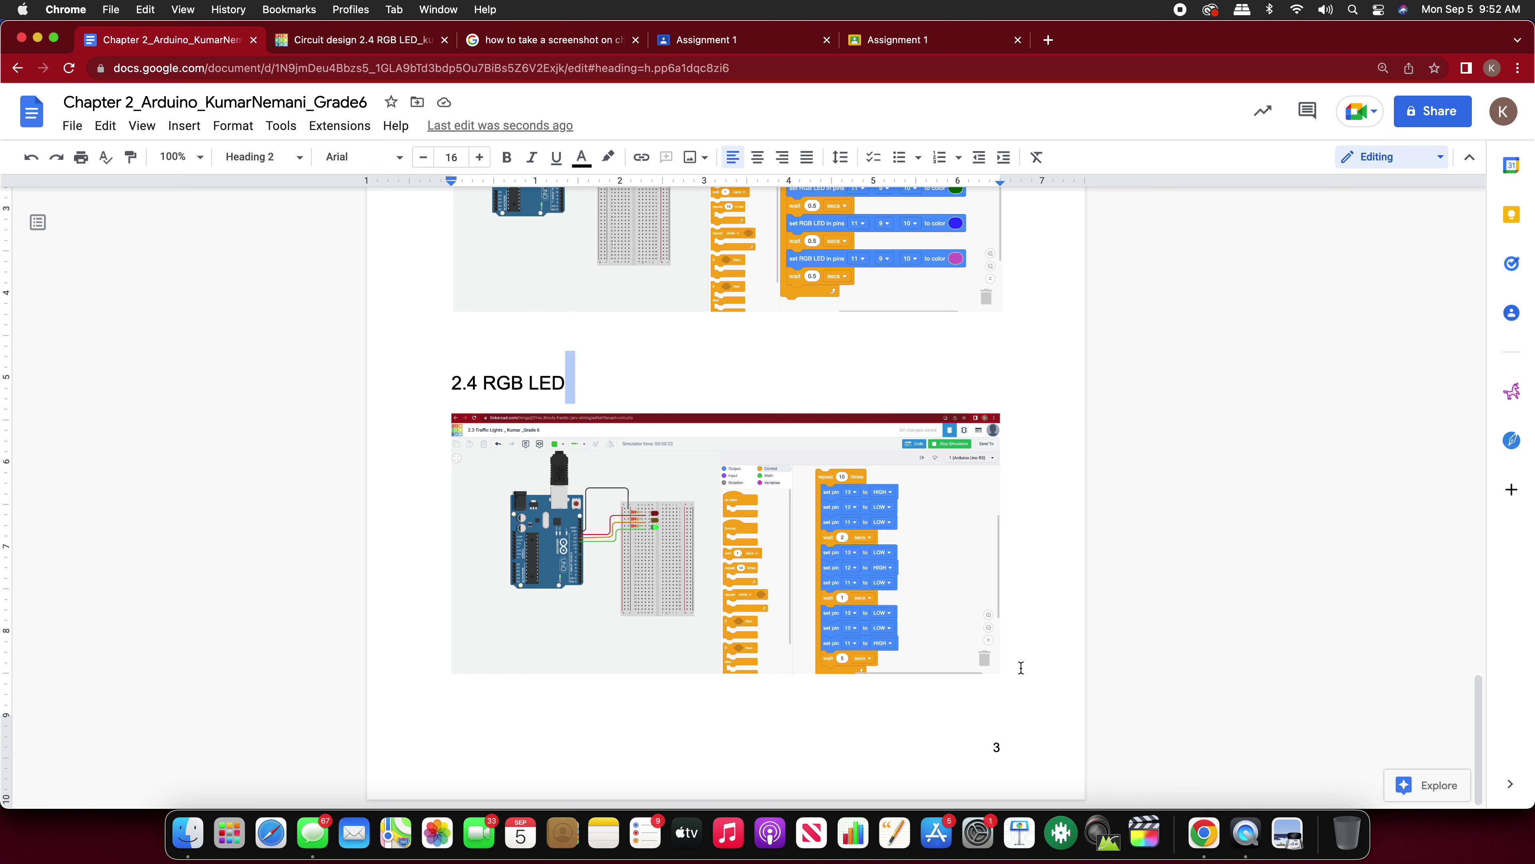
key("Left")
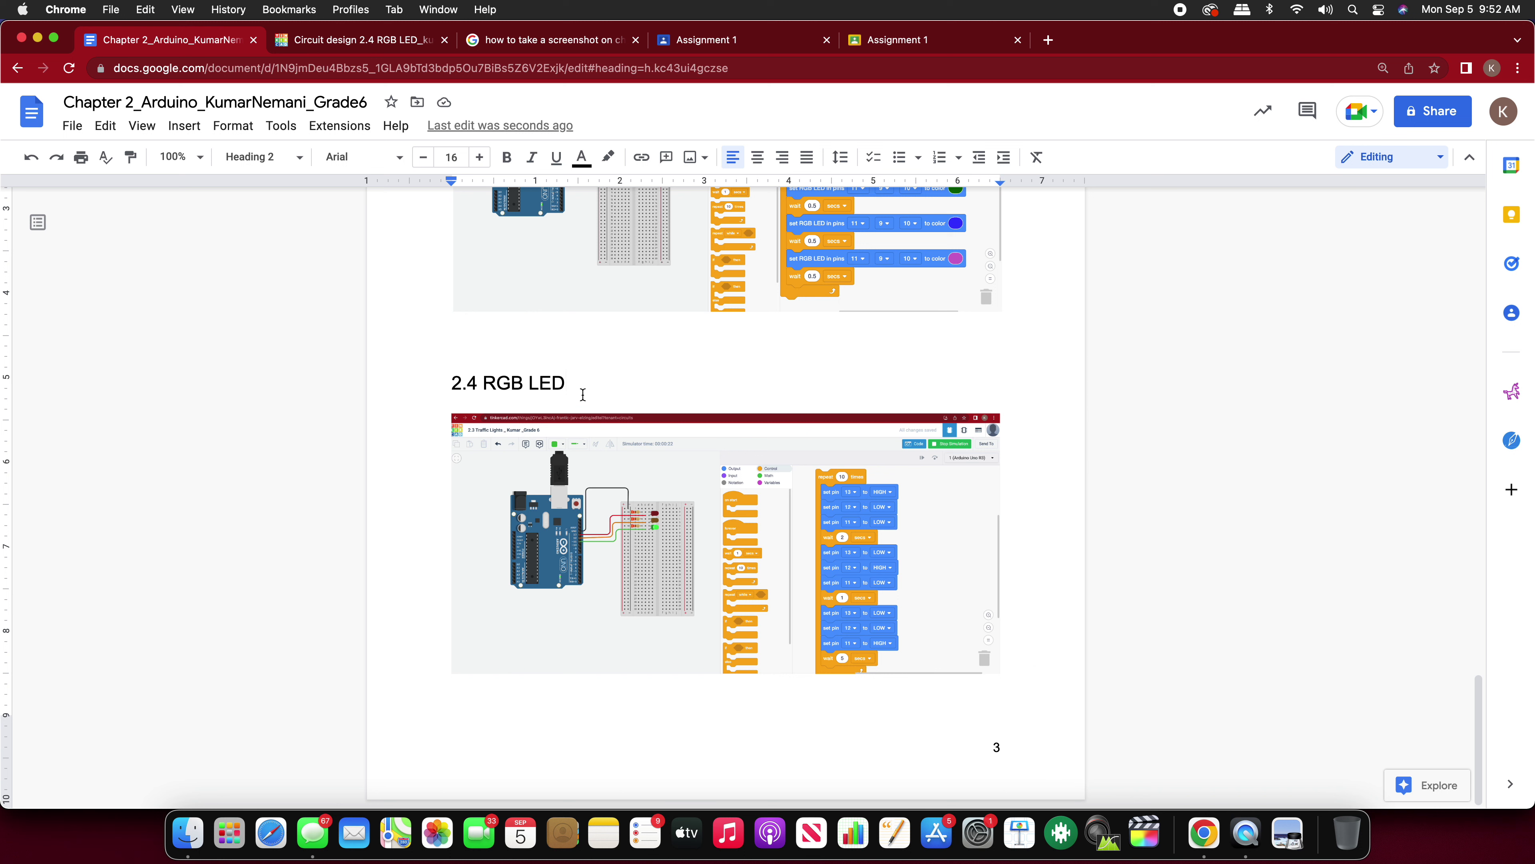
double_click(582, 387)
key("BackSpace")
left_click(452, 409)
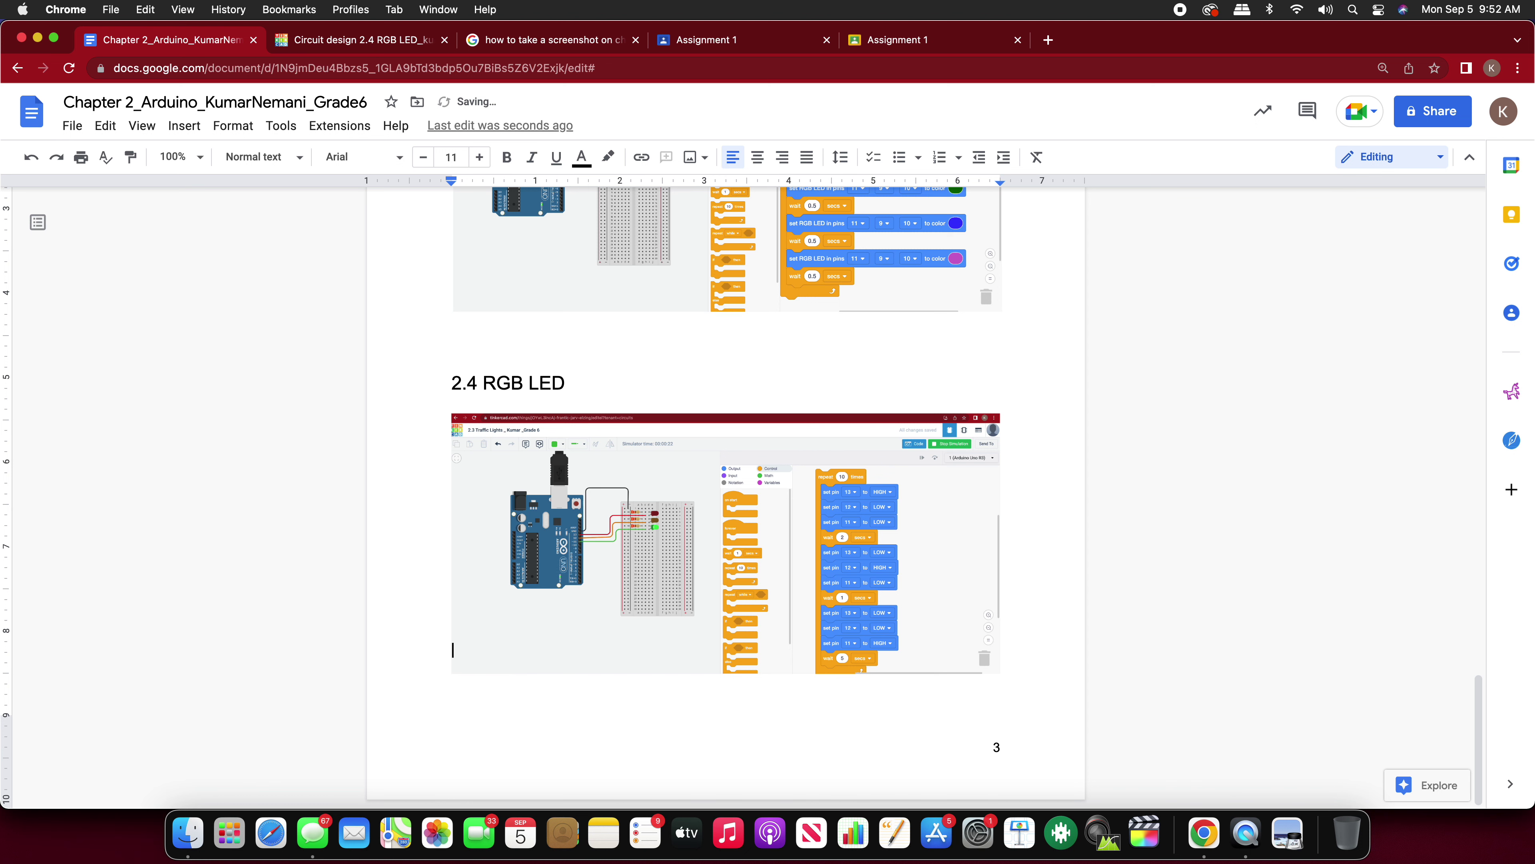
key("Down")
key("Down")
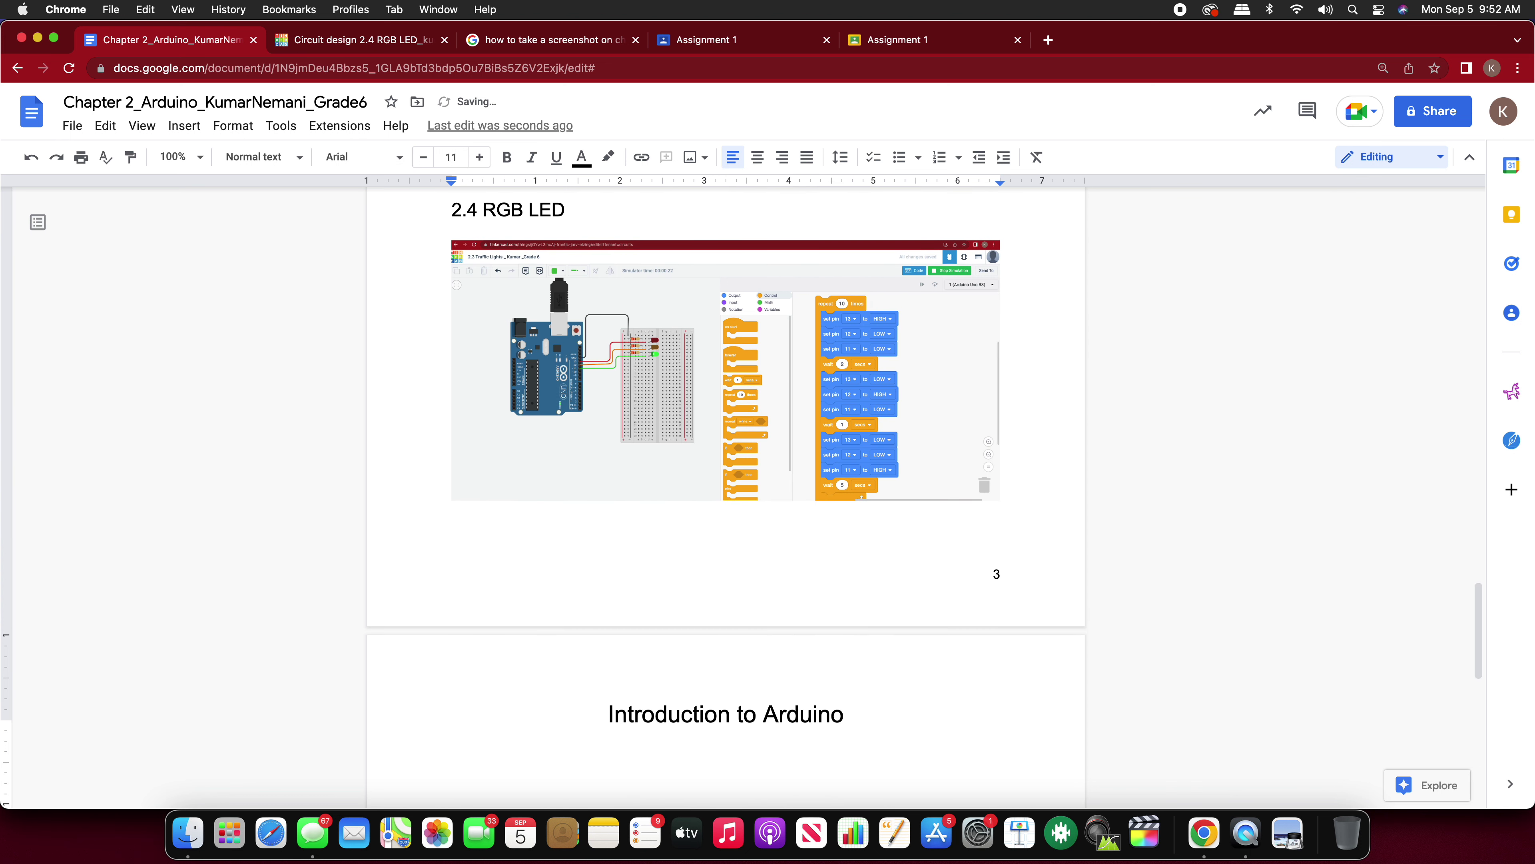
scroll(725, 484, "down", 4)
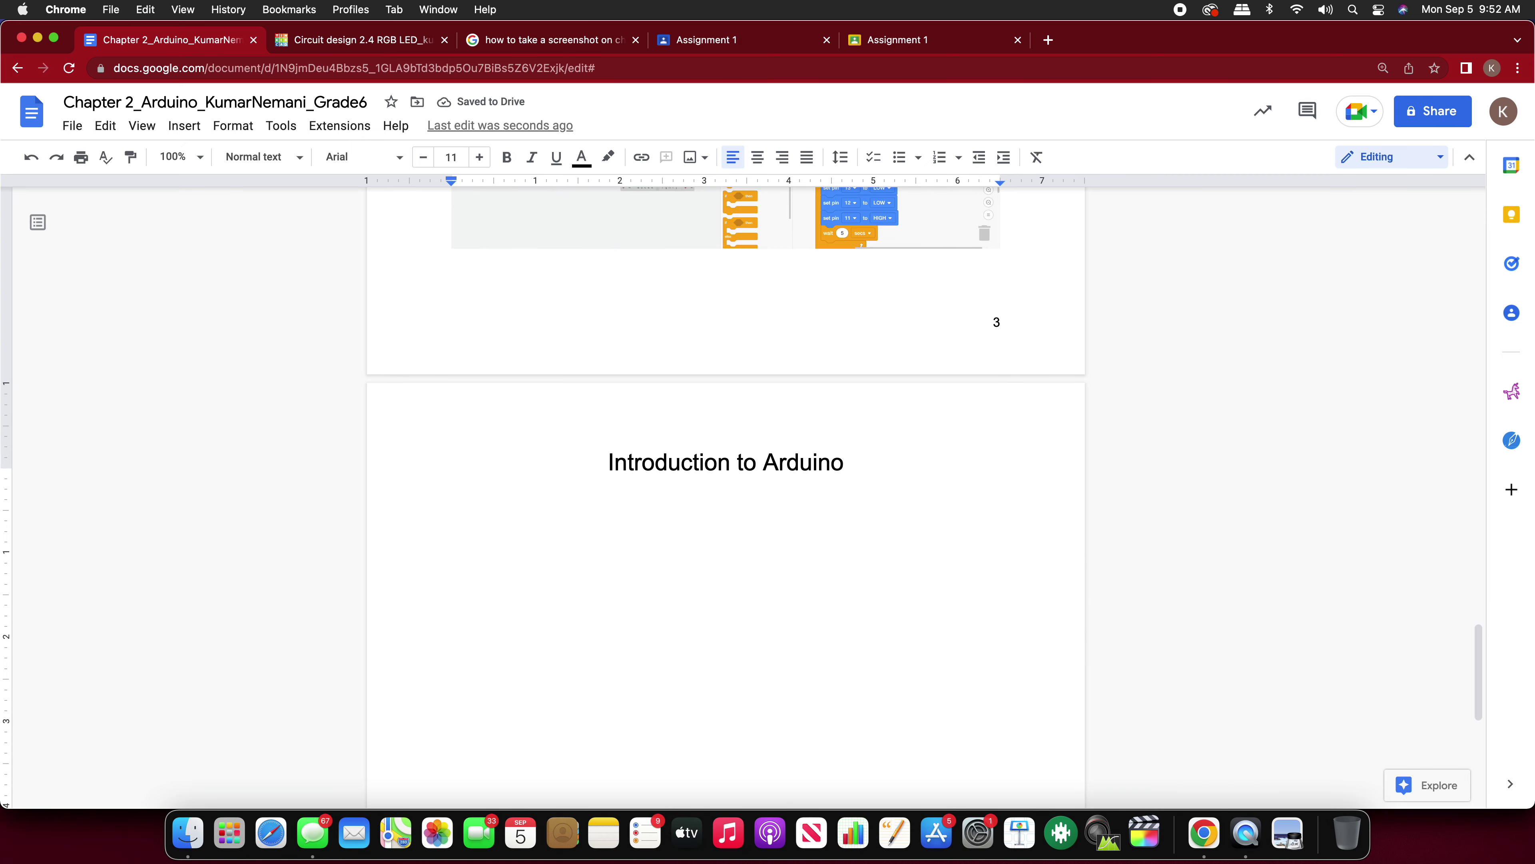
Step: Format the empty first line of the new page as Heading 1 in Times New Roman
left_click(168, 128)
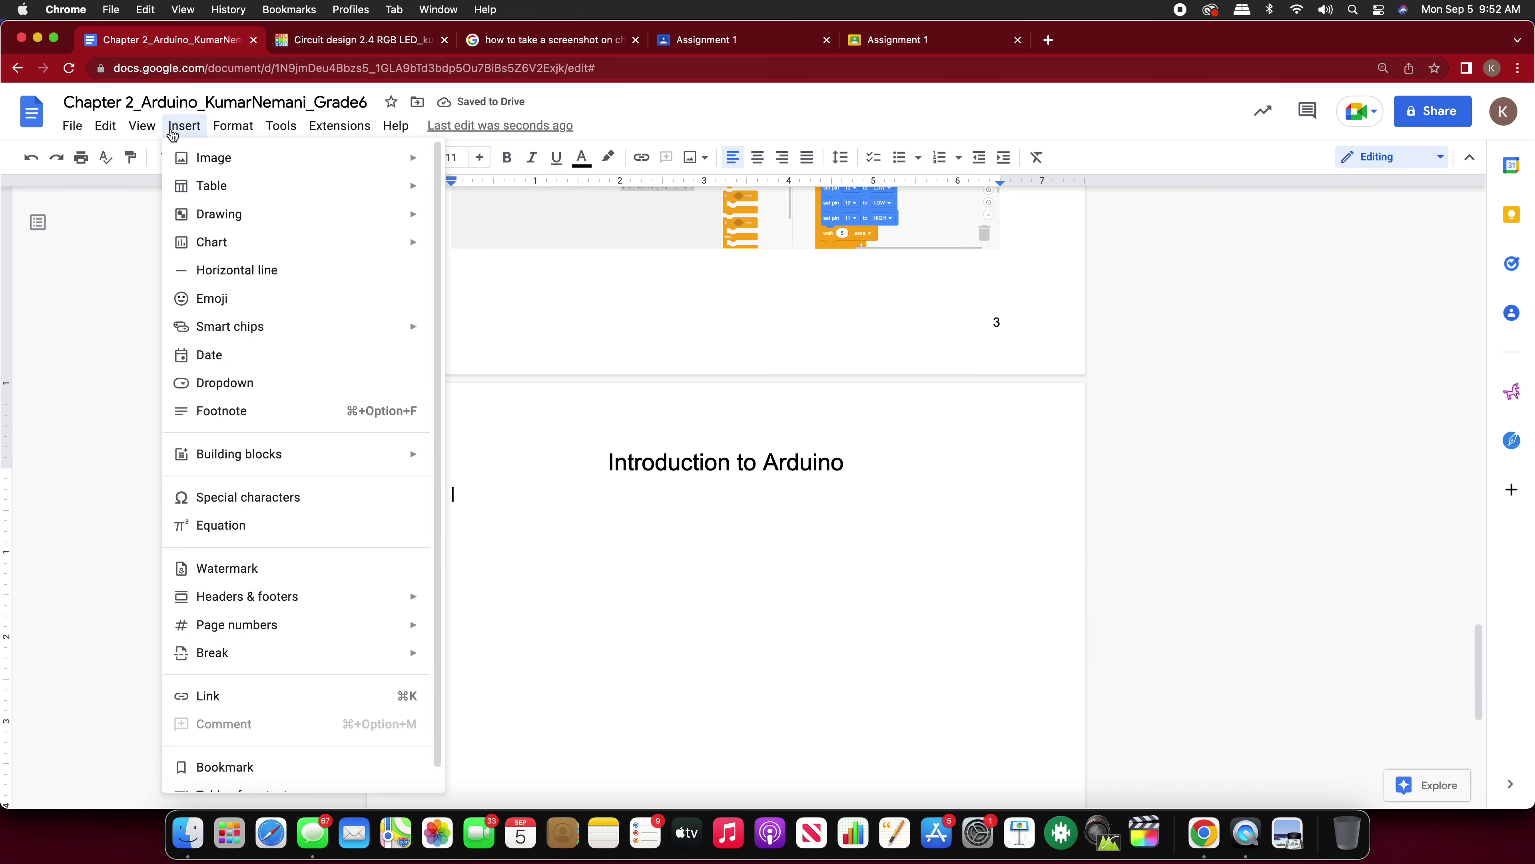
left_click(167, 130)
left_click(261, 157)
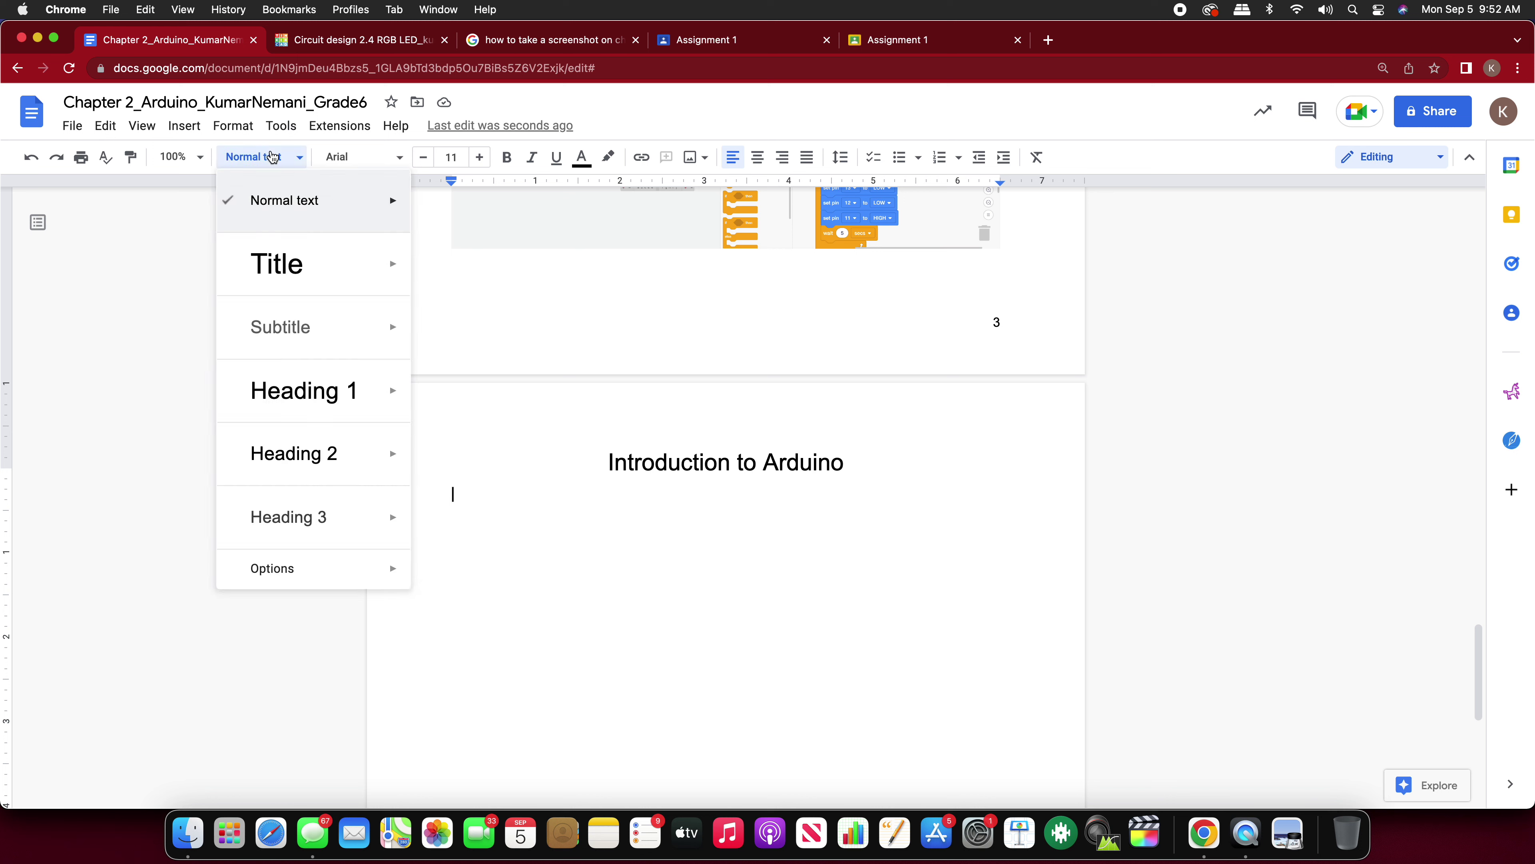
left_click(277, 387)
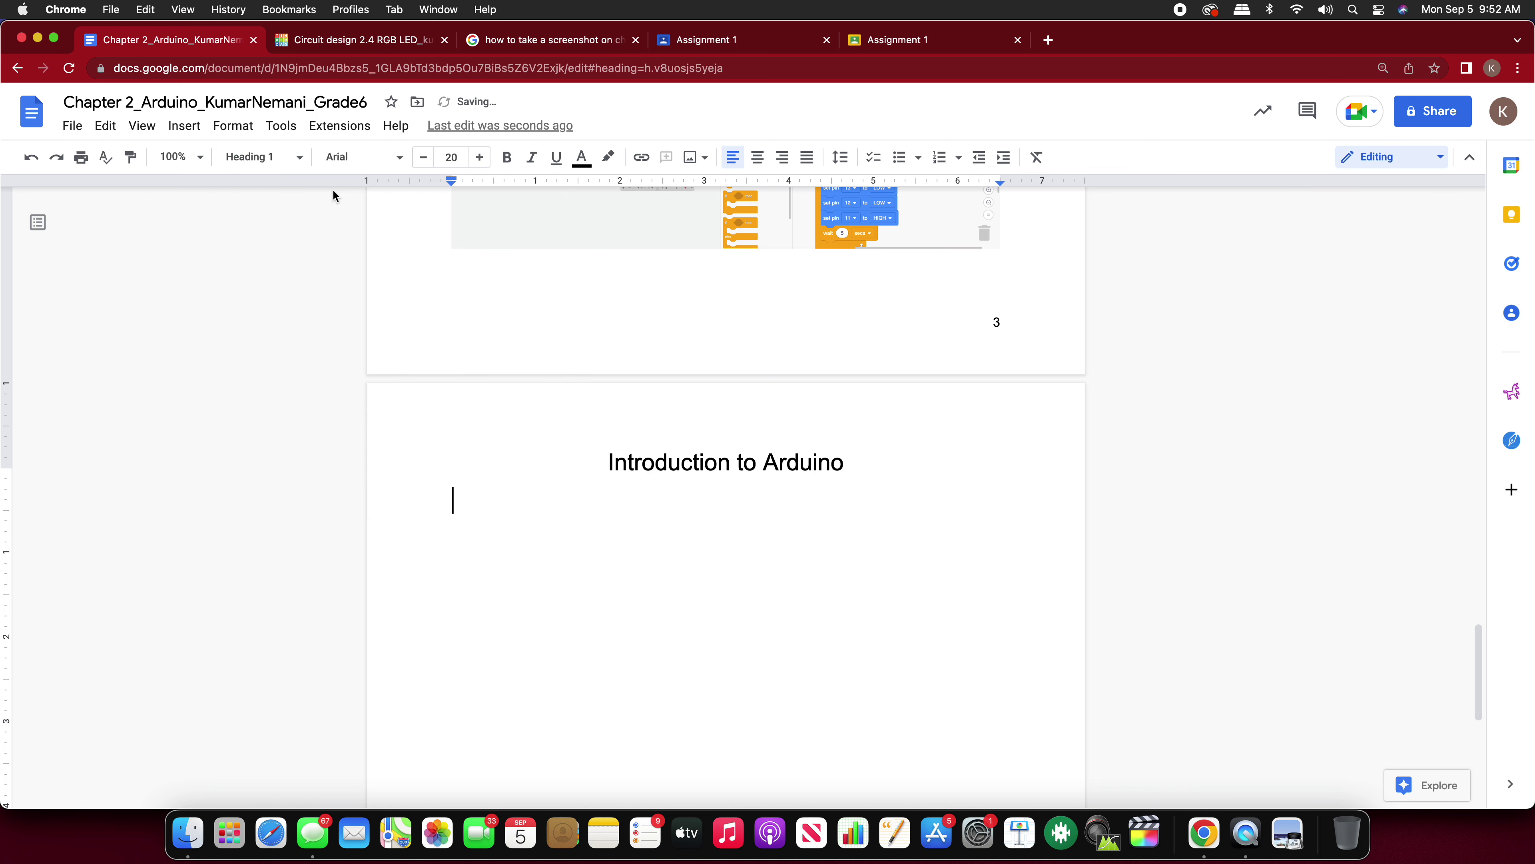
left_click(339, 162)
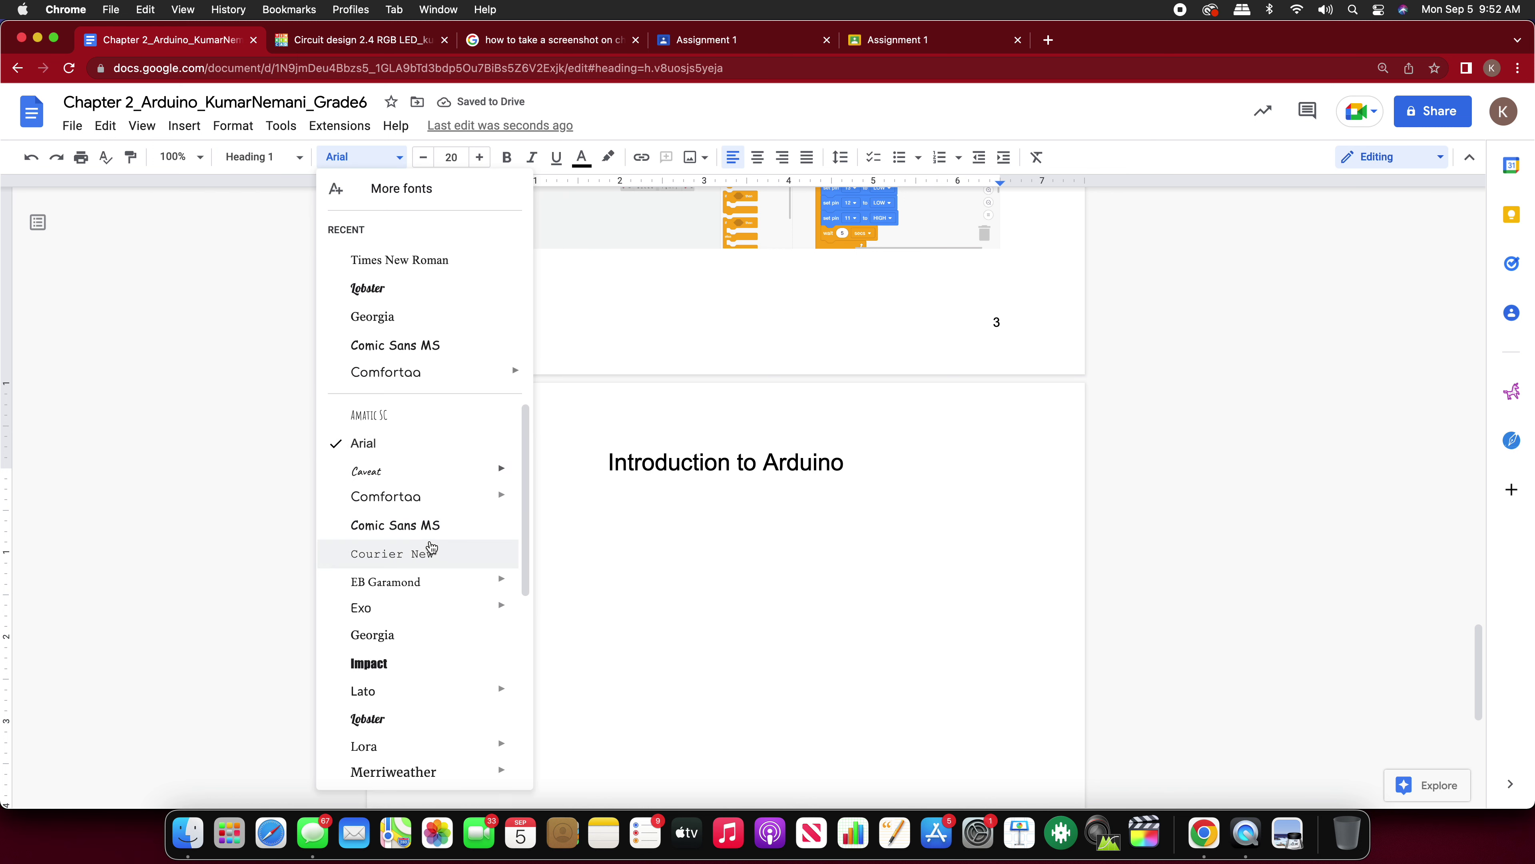
left_click(409, 264)
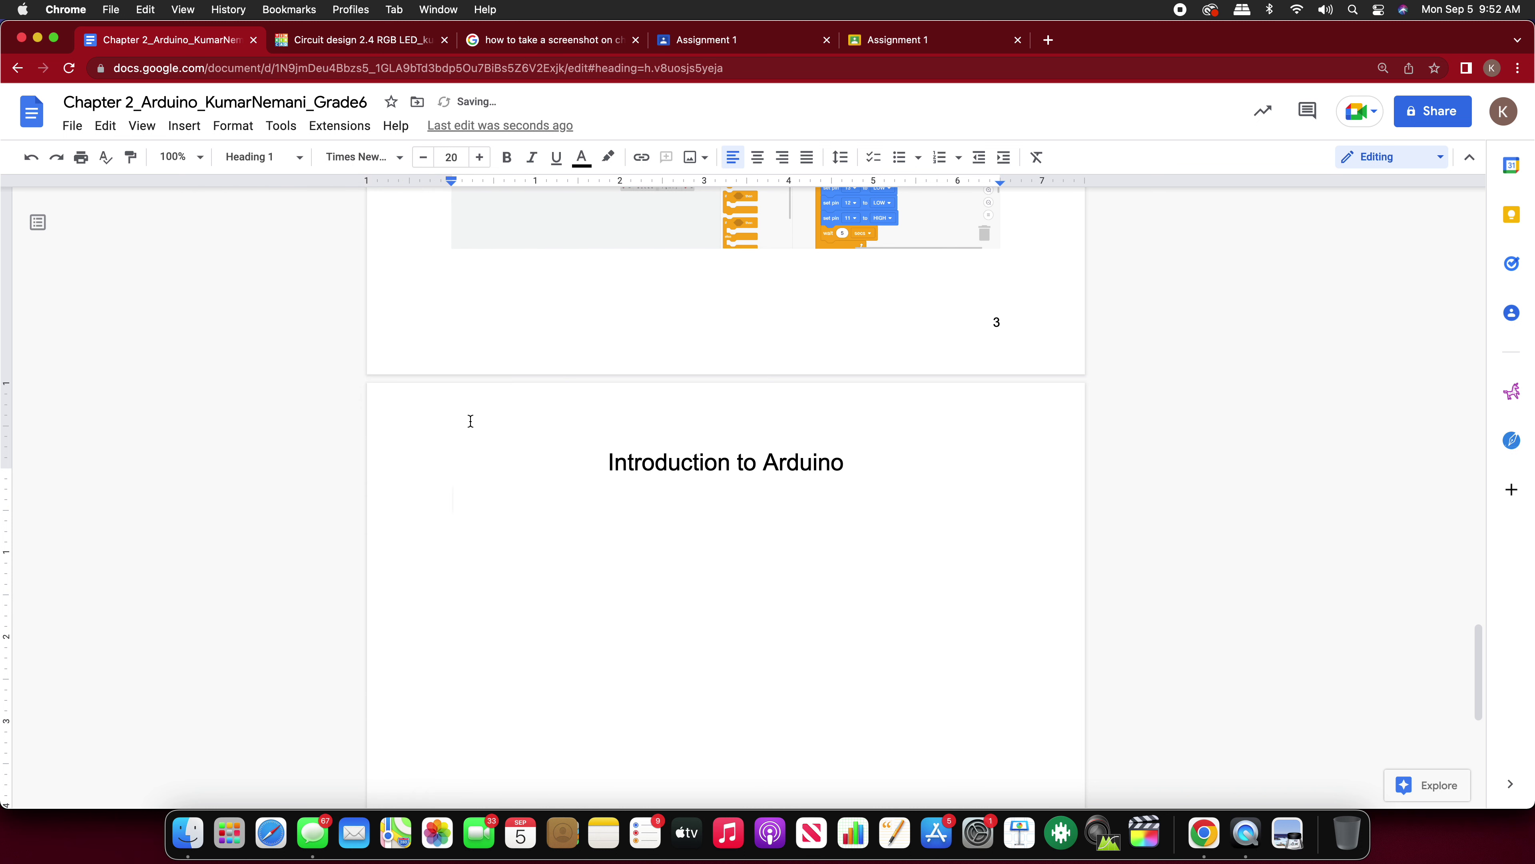
Step: Enter the heading "Components and The Descriptions." at the top of the new page
type("Components an")
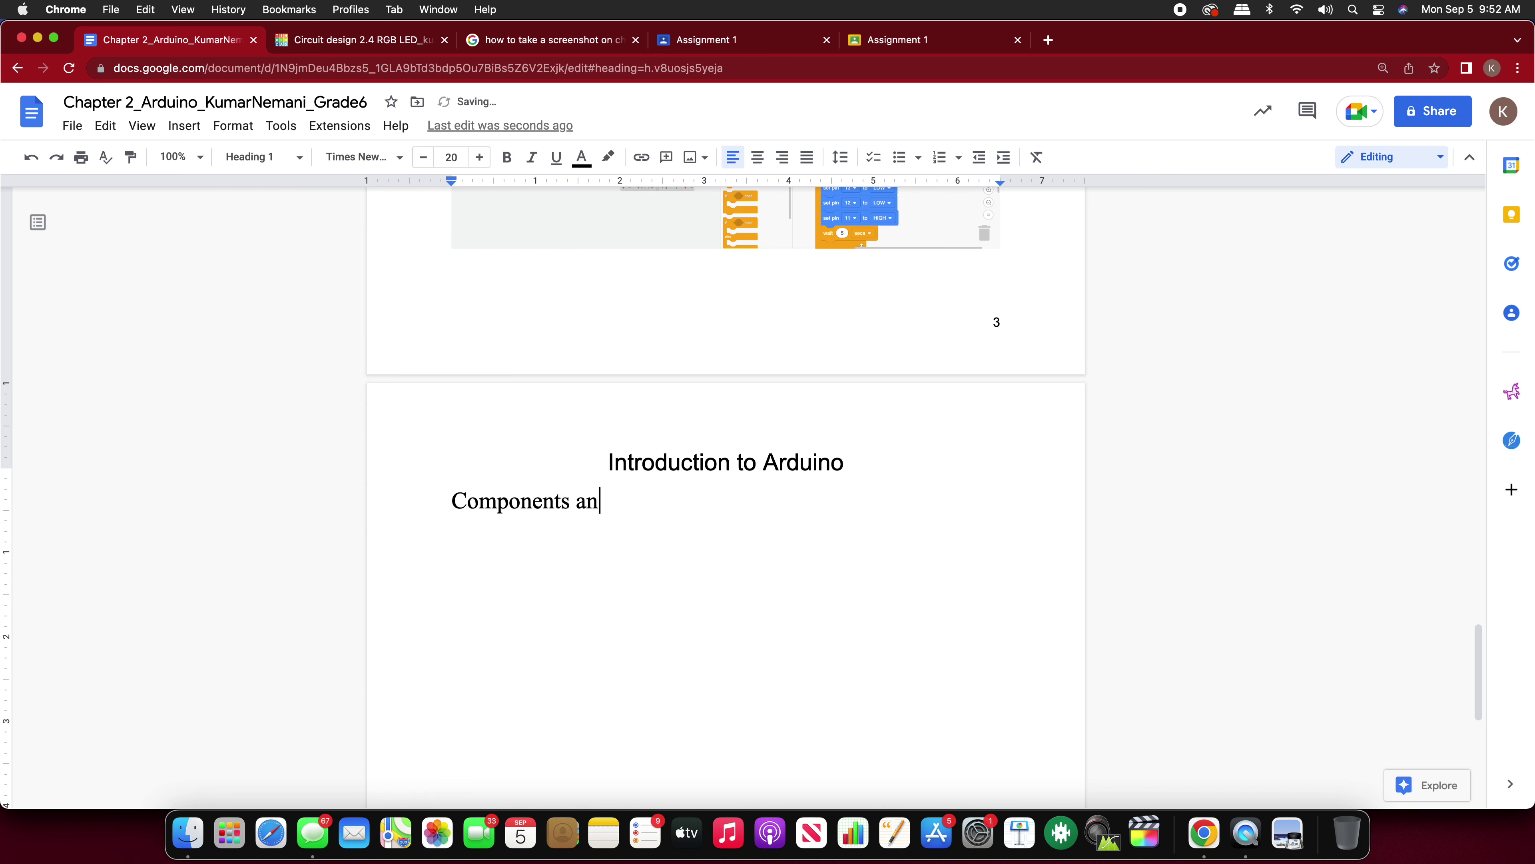
type("d Their Descriptions.")
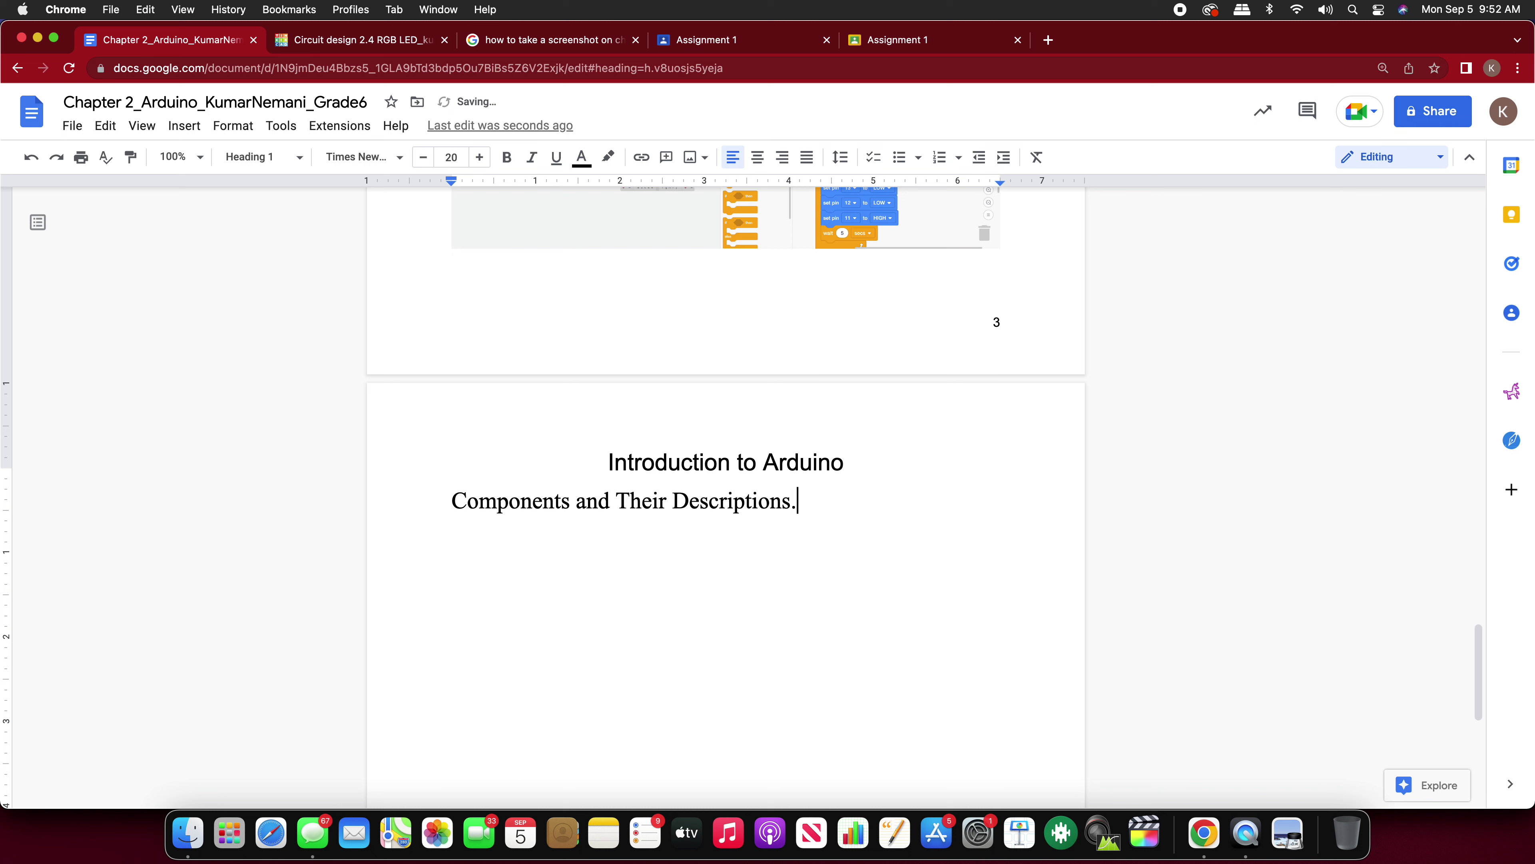
key("Return")
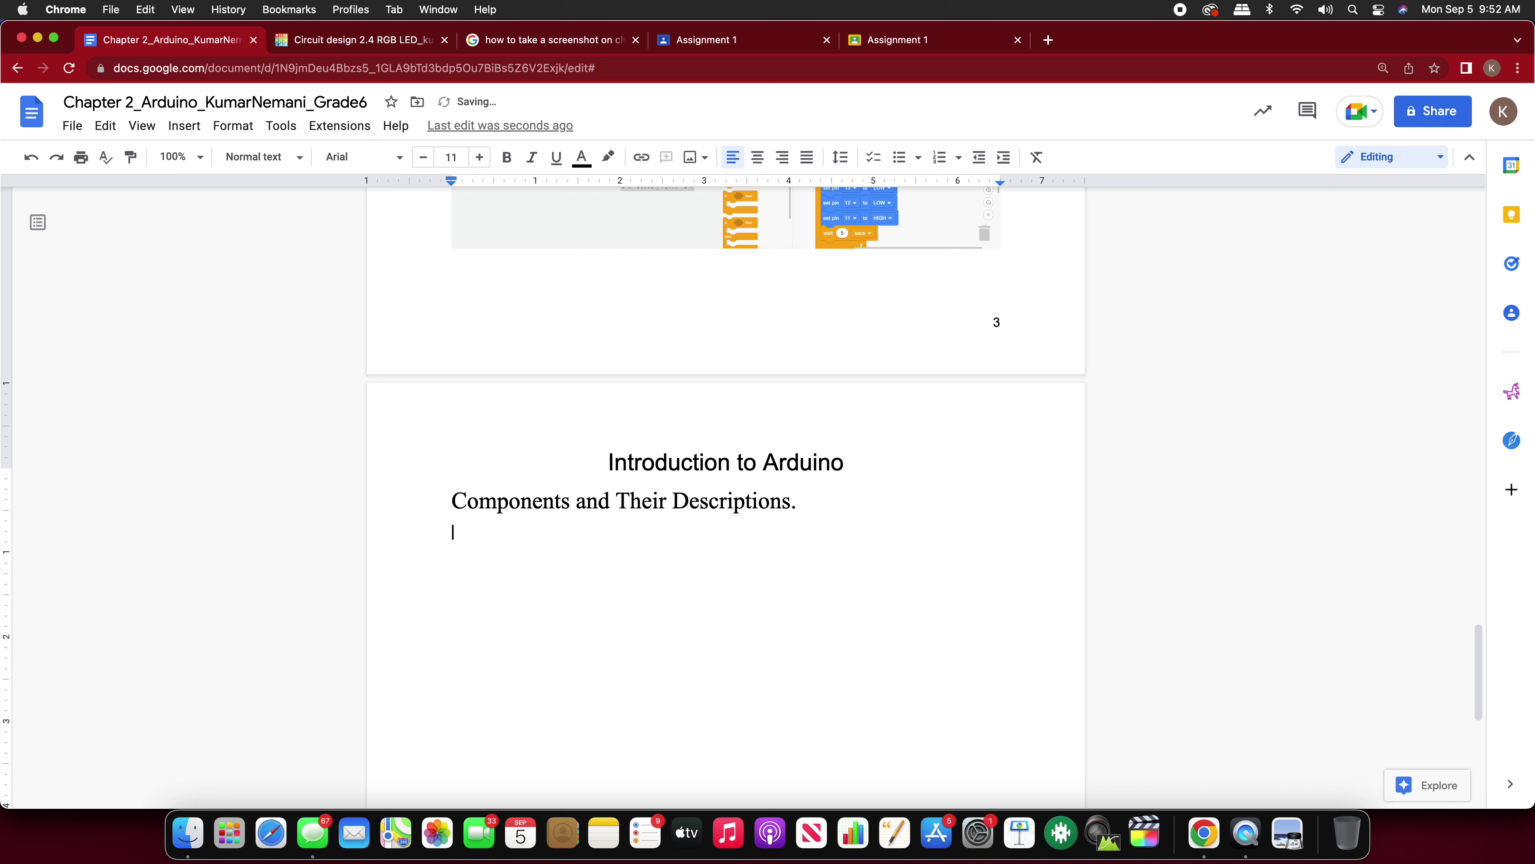
left_click(663, 497)
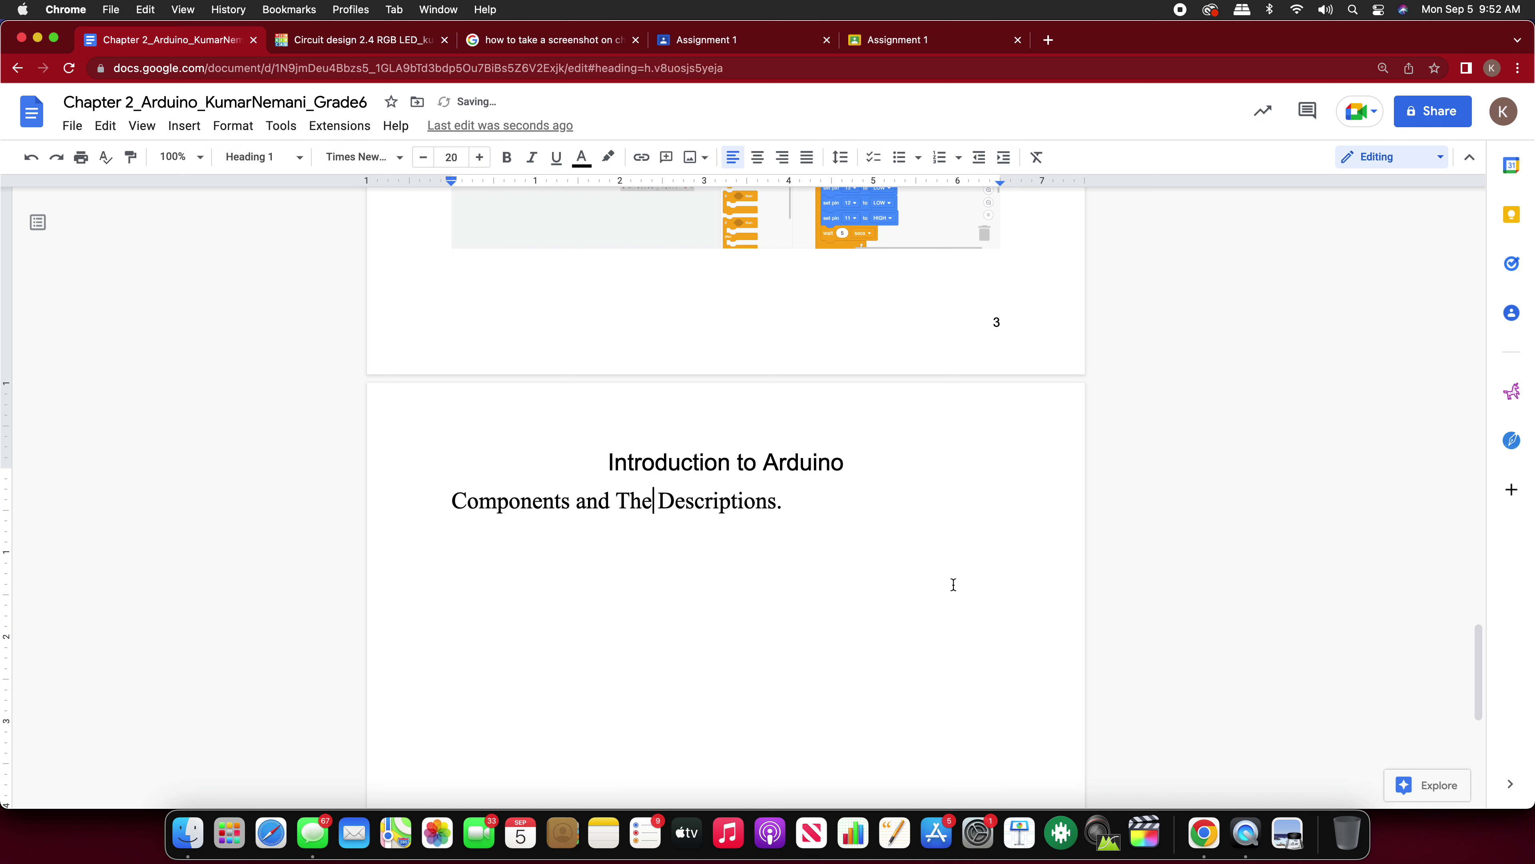
left_click(789, 501)
key("Return")
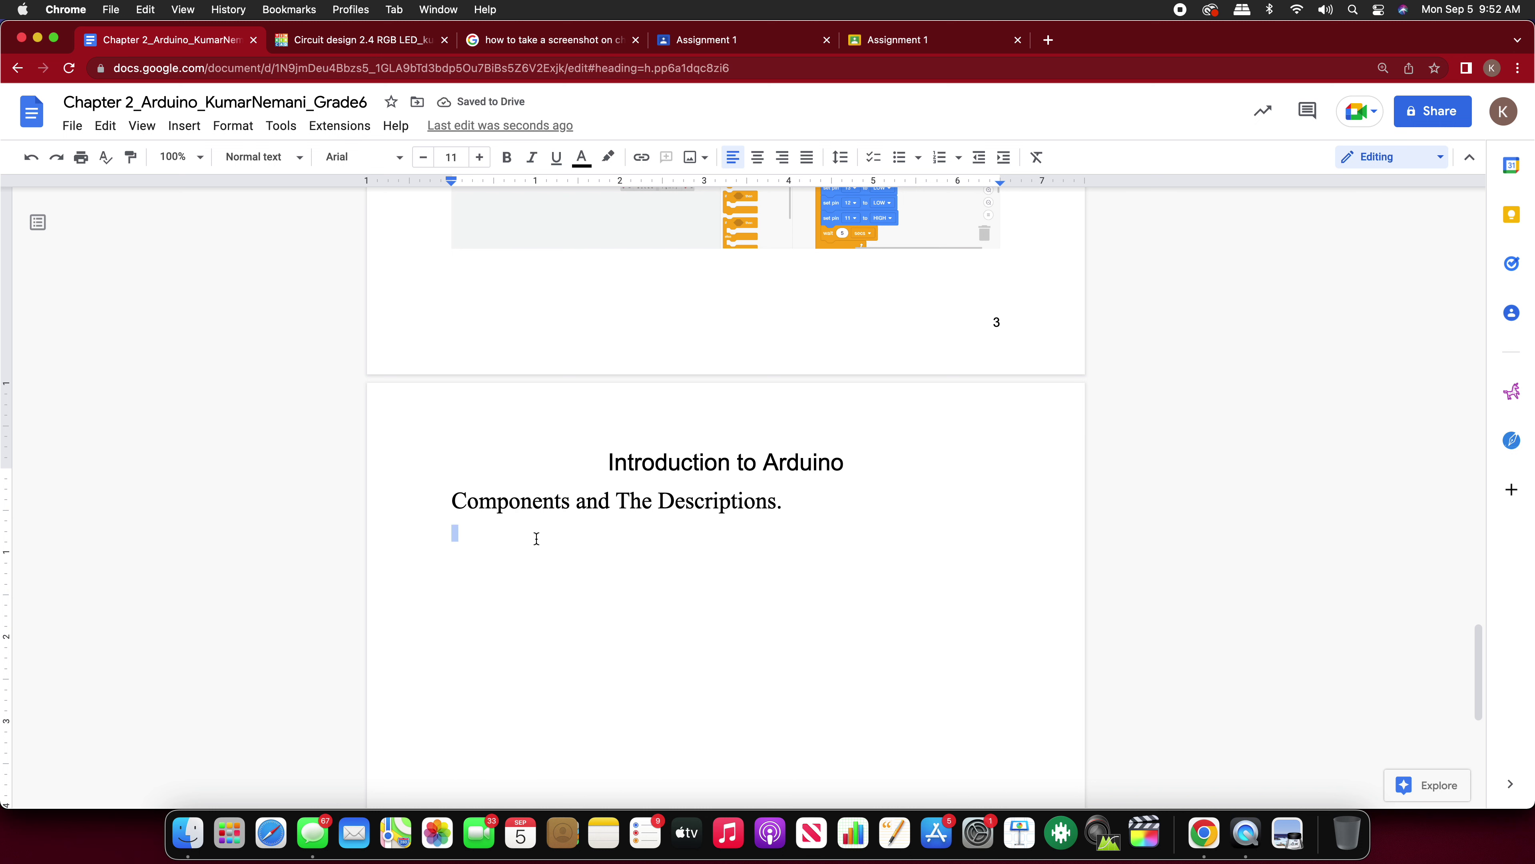
key("BackSpace")
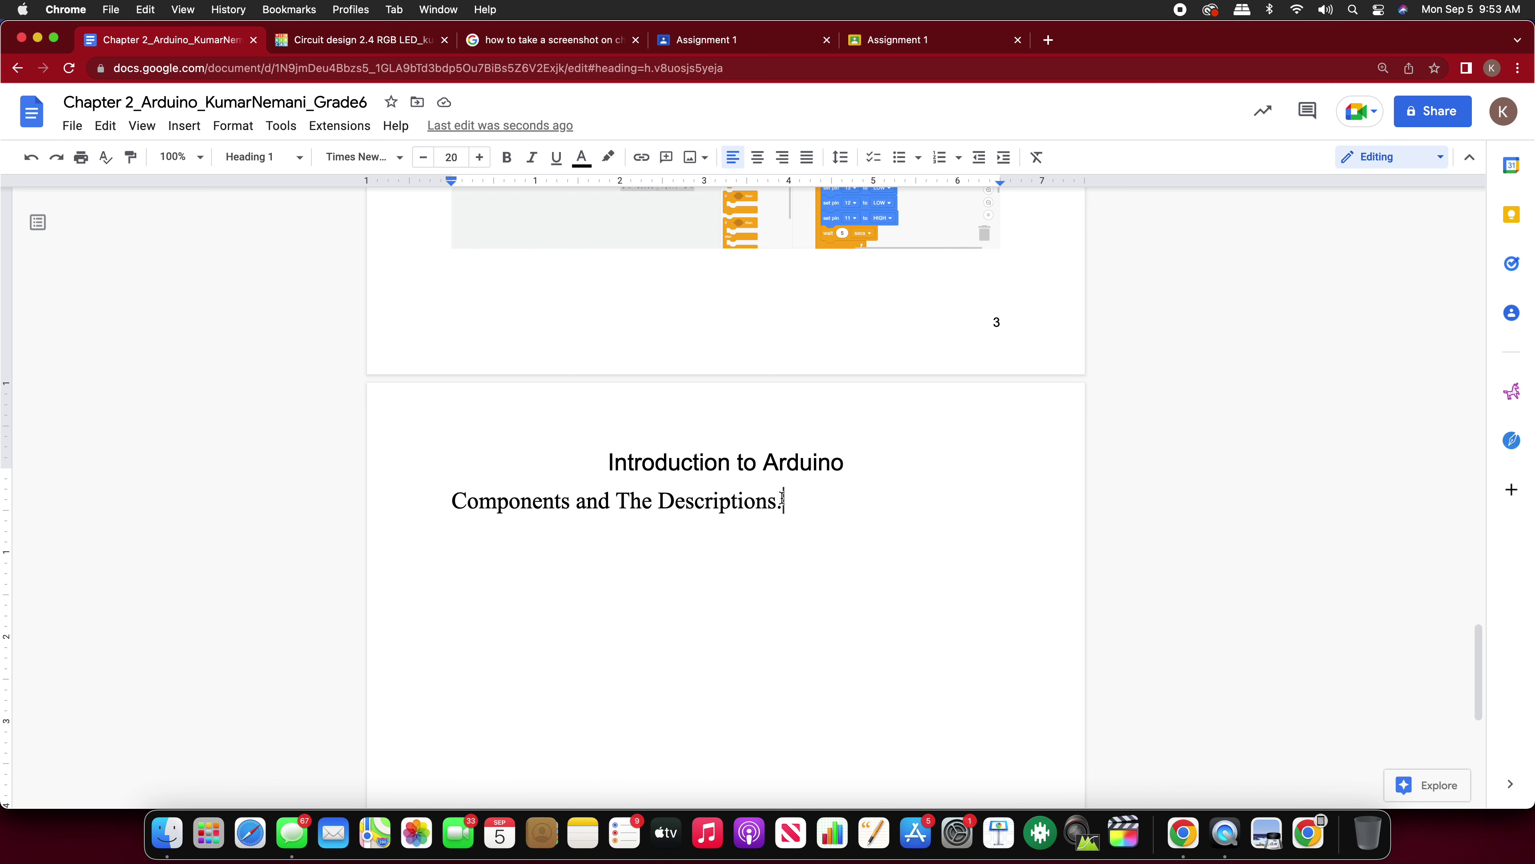
Step: Add an empty line below the Components heading and format it as Normal text in Times New Roman, size 12
key("Return")
key("Return")
key("BackSpace")
left_click(235, 161)
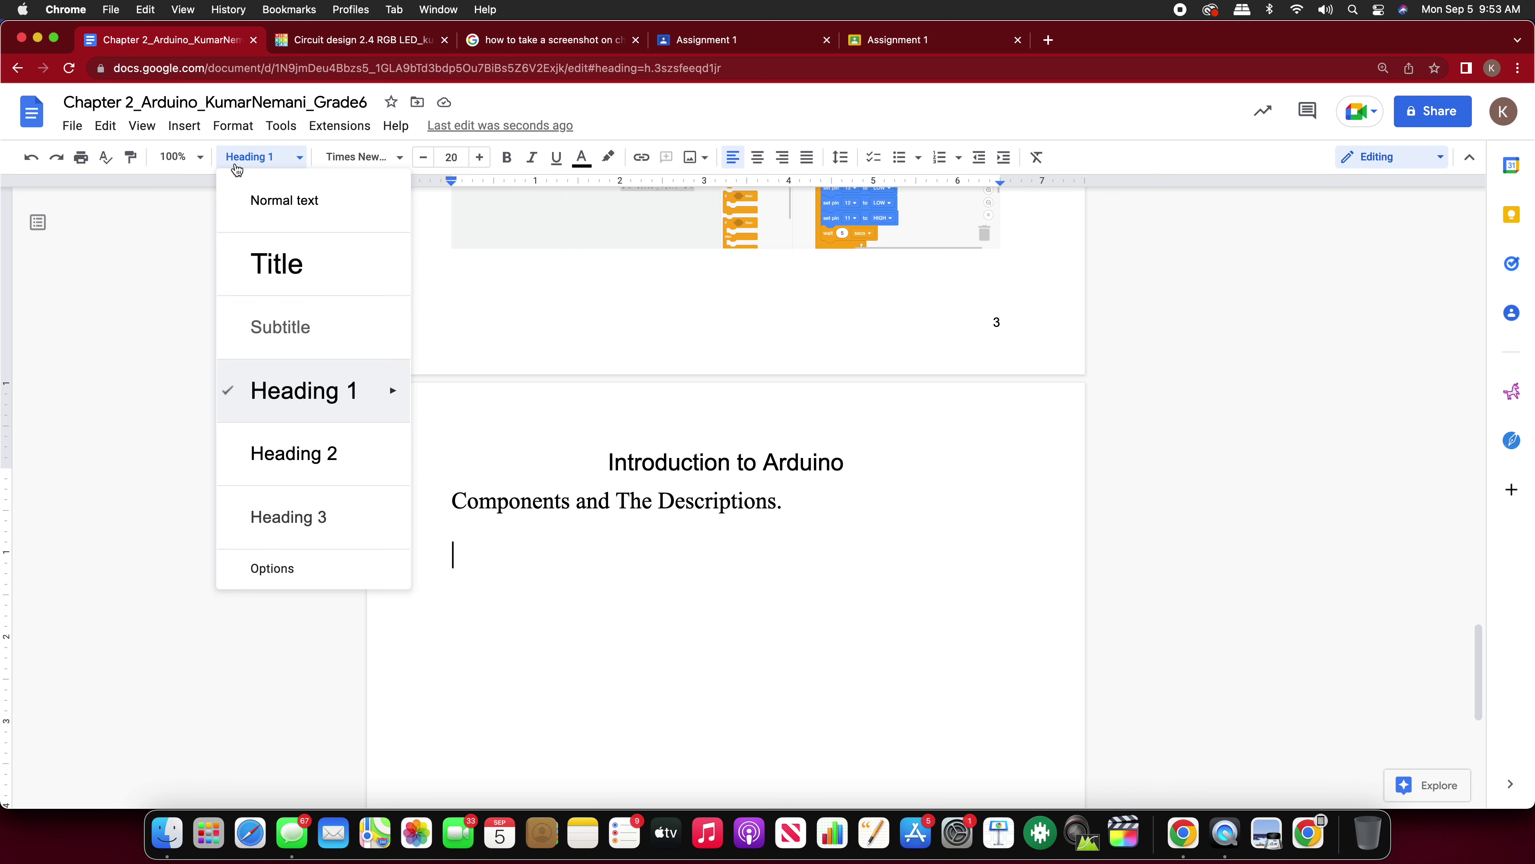
left_click(262, 200)
left_click(338, 157)
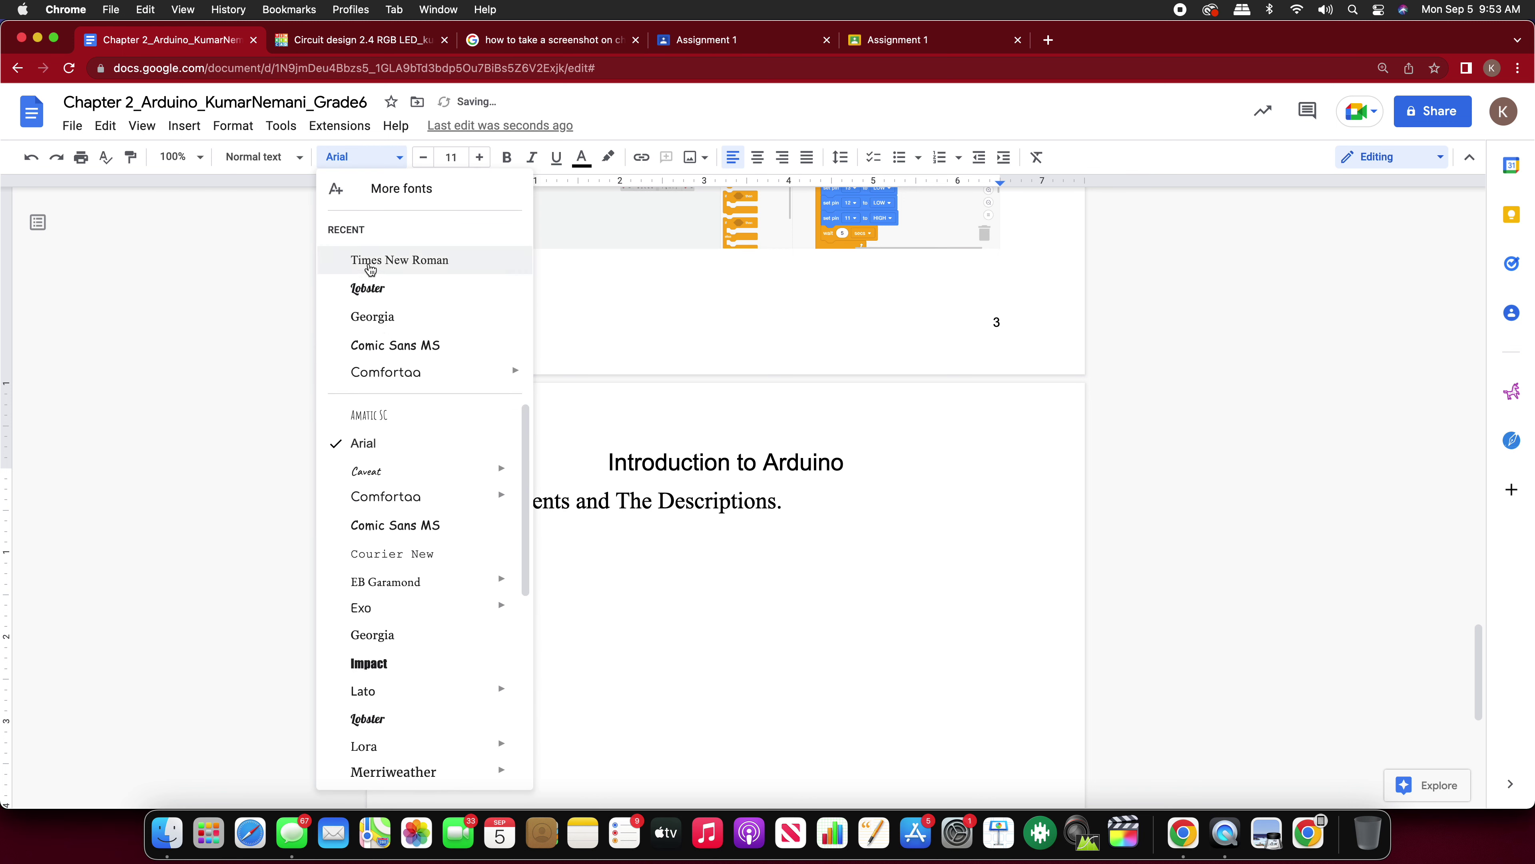
left_click(368, 263)
left_click(476, 158)
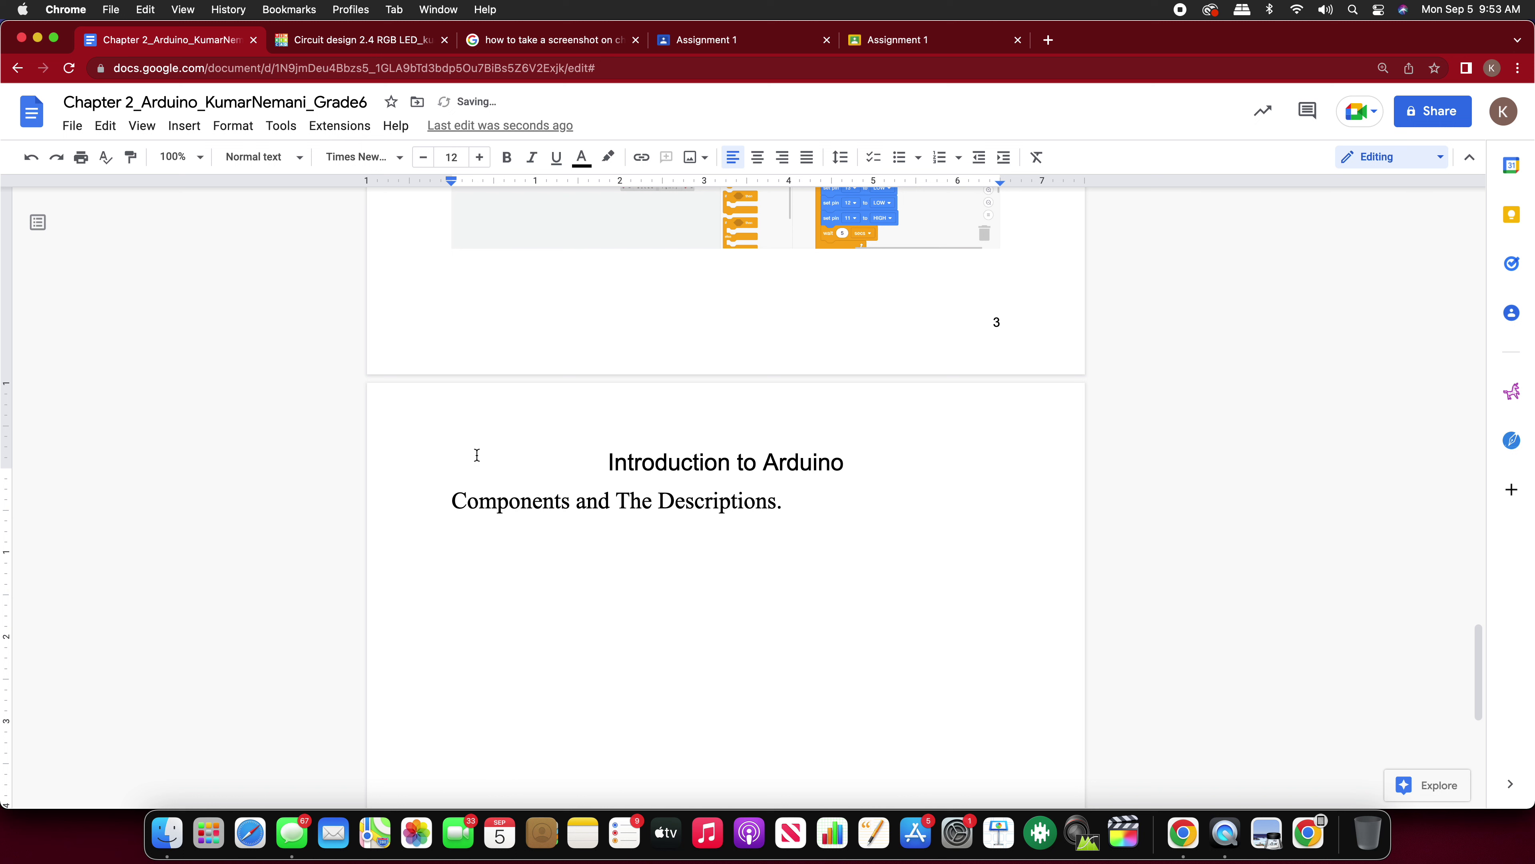
Step: Begin the description paragraph with "A light emitting diode also known as a LED"
key("Return")
type("A light emitting diode al")
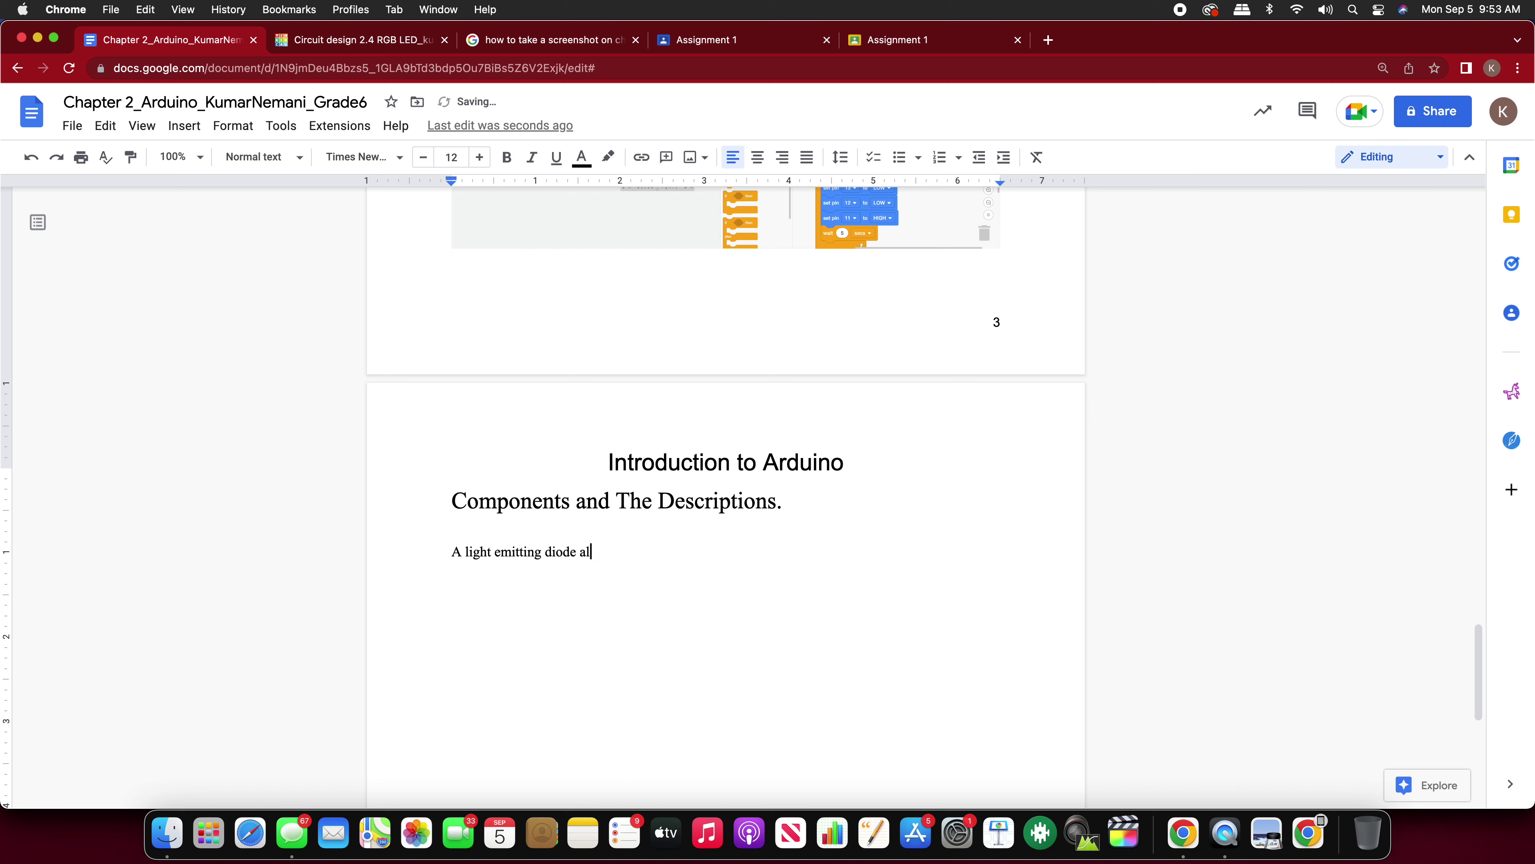
type("so known as a LED")
scroll(654, 463, "up", 5)
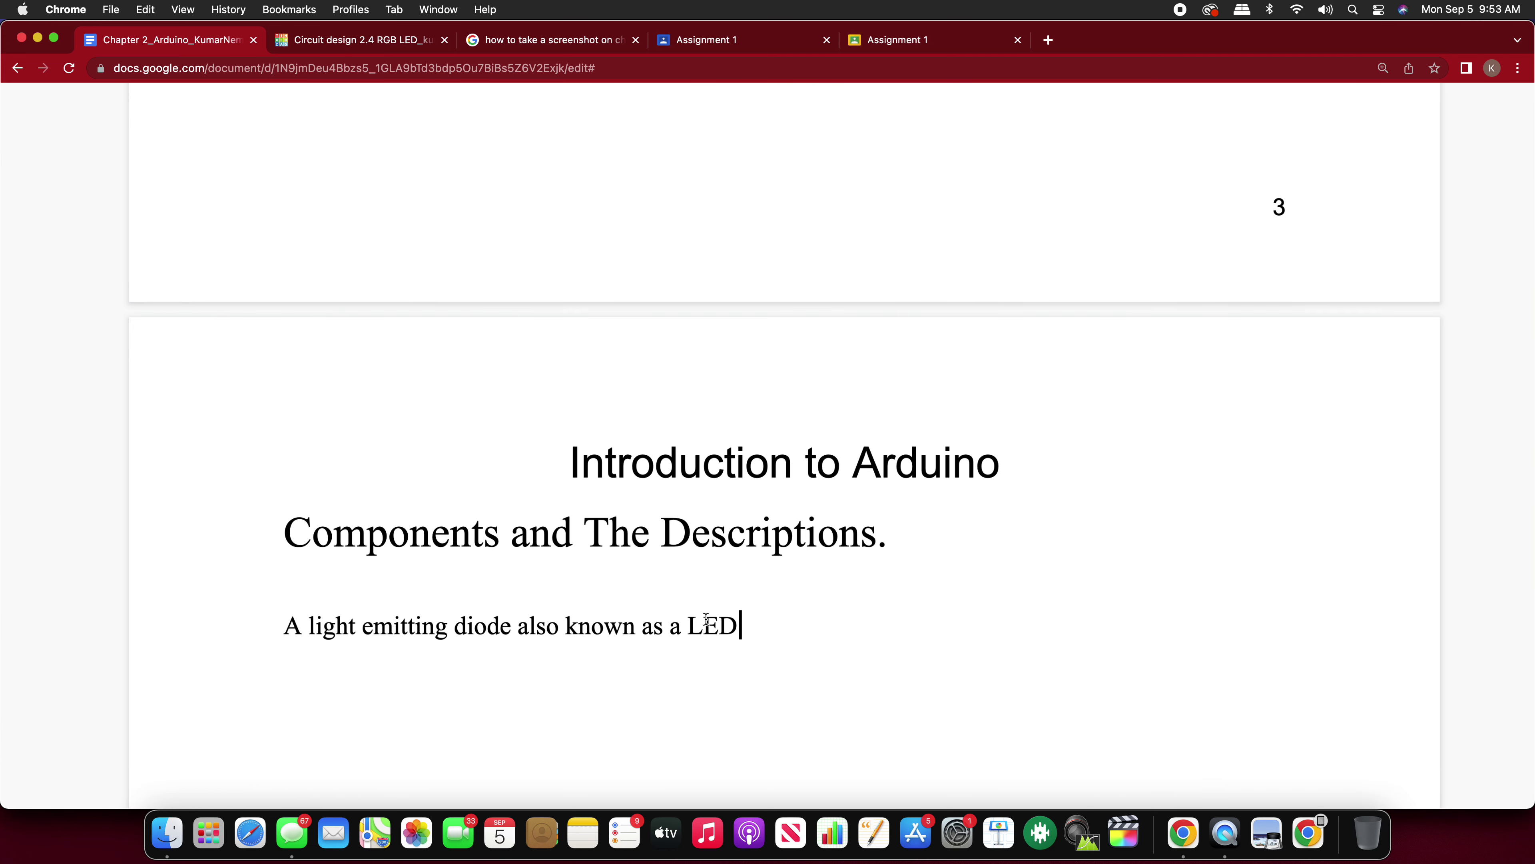
scroll(707, 618, "down", 3)
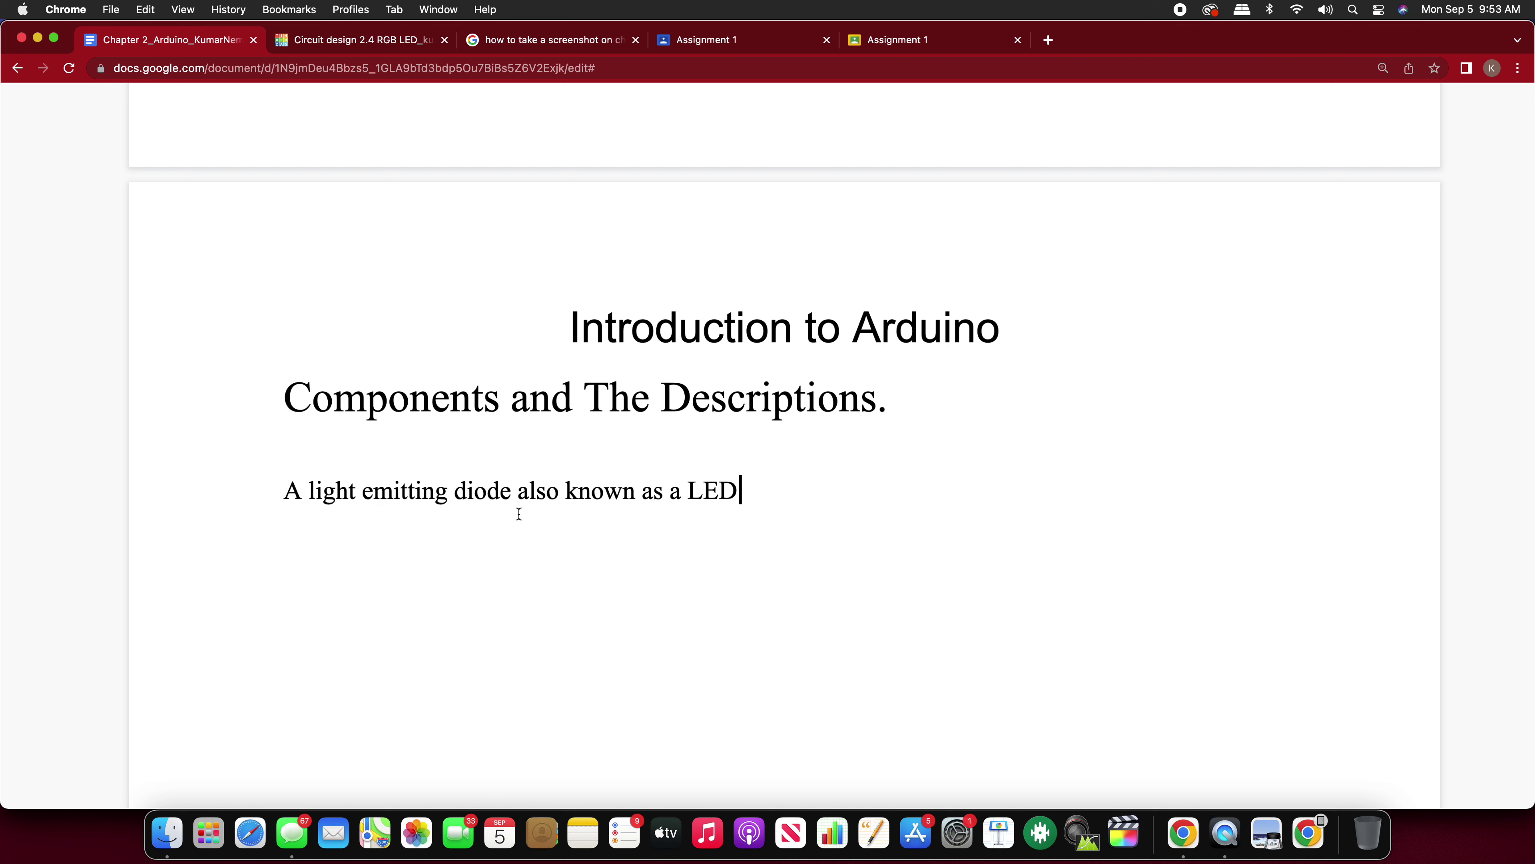
left_click(514, 490)
left_click(743, 490)
Step: Continue the LED sentence with "is a semi conductor which can emit light"
type("is a semi condouctor")
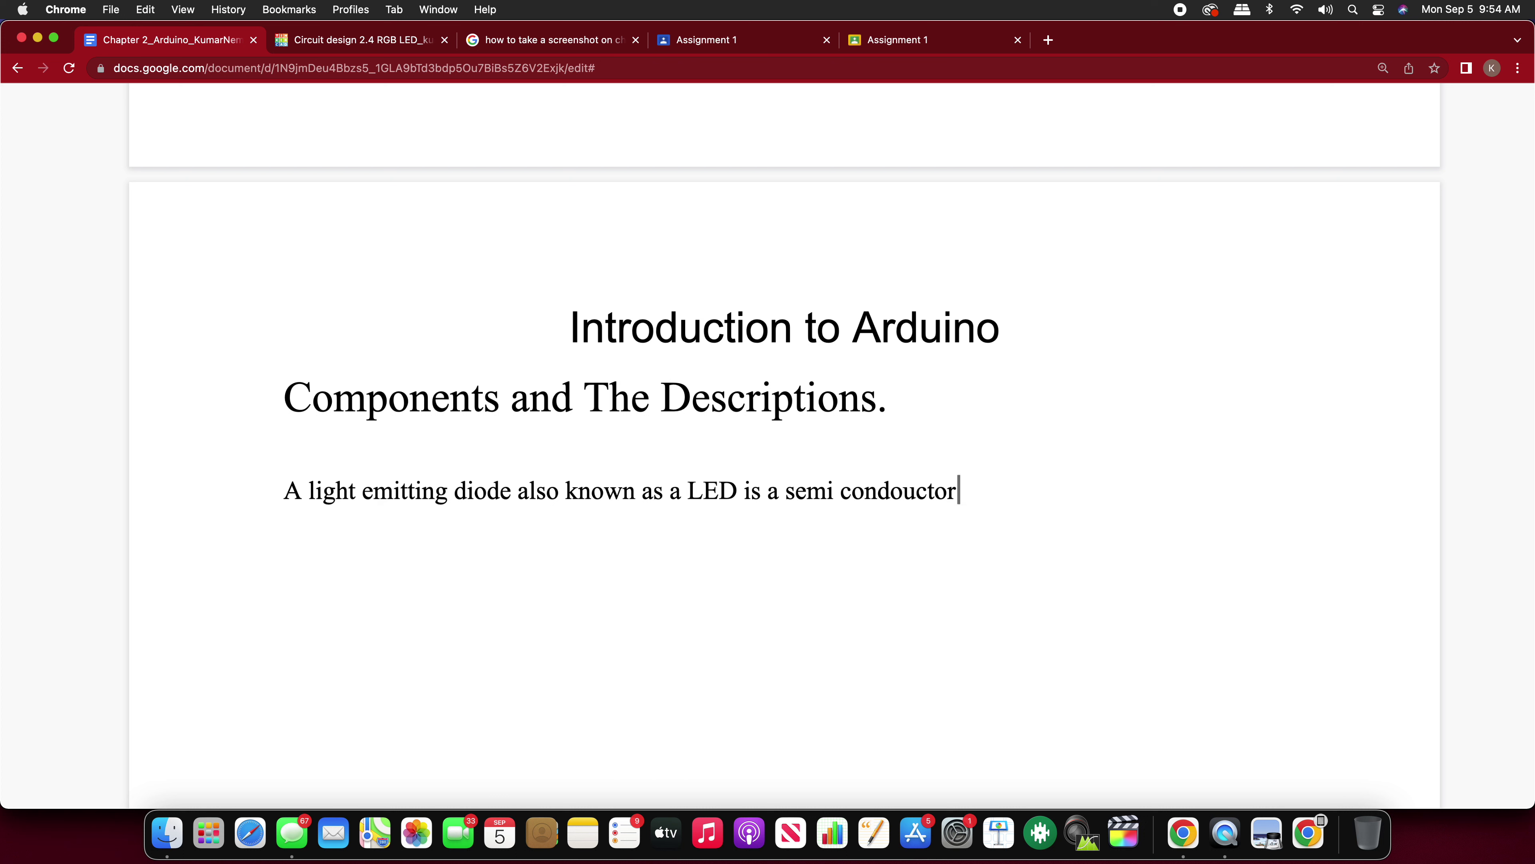
key("BackSpace")
key("BackSpace")
key("BackSpace")
key("BackSpace")
key("BackSpace")
key("BackSpace")
type("uctor wh")
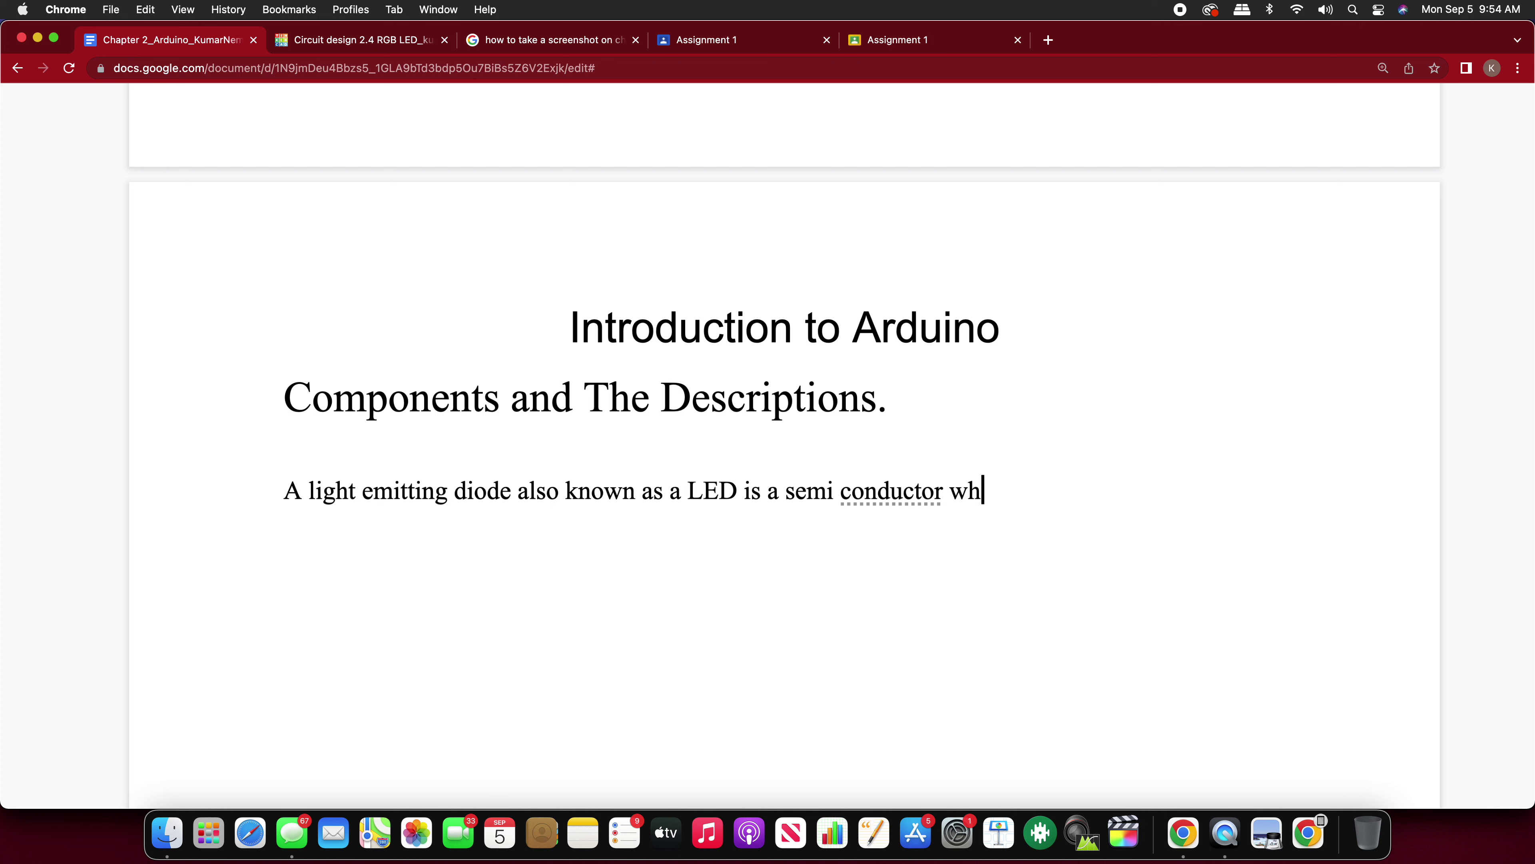
type("ich can emit")
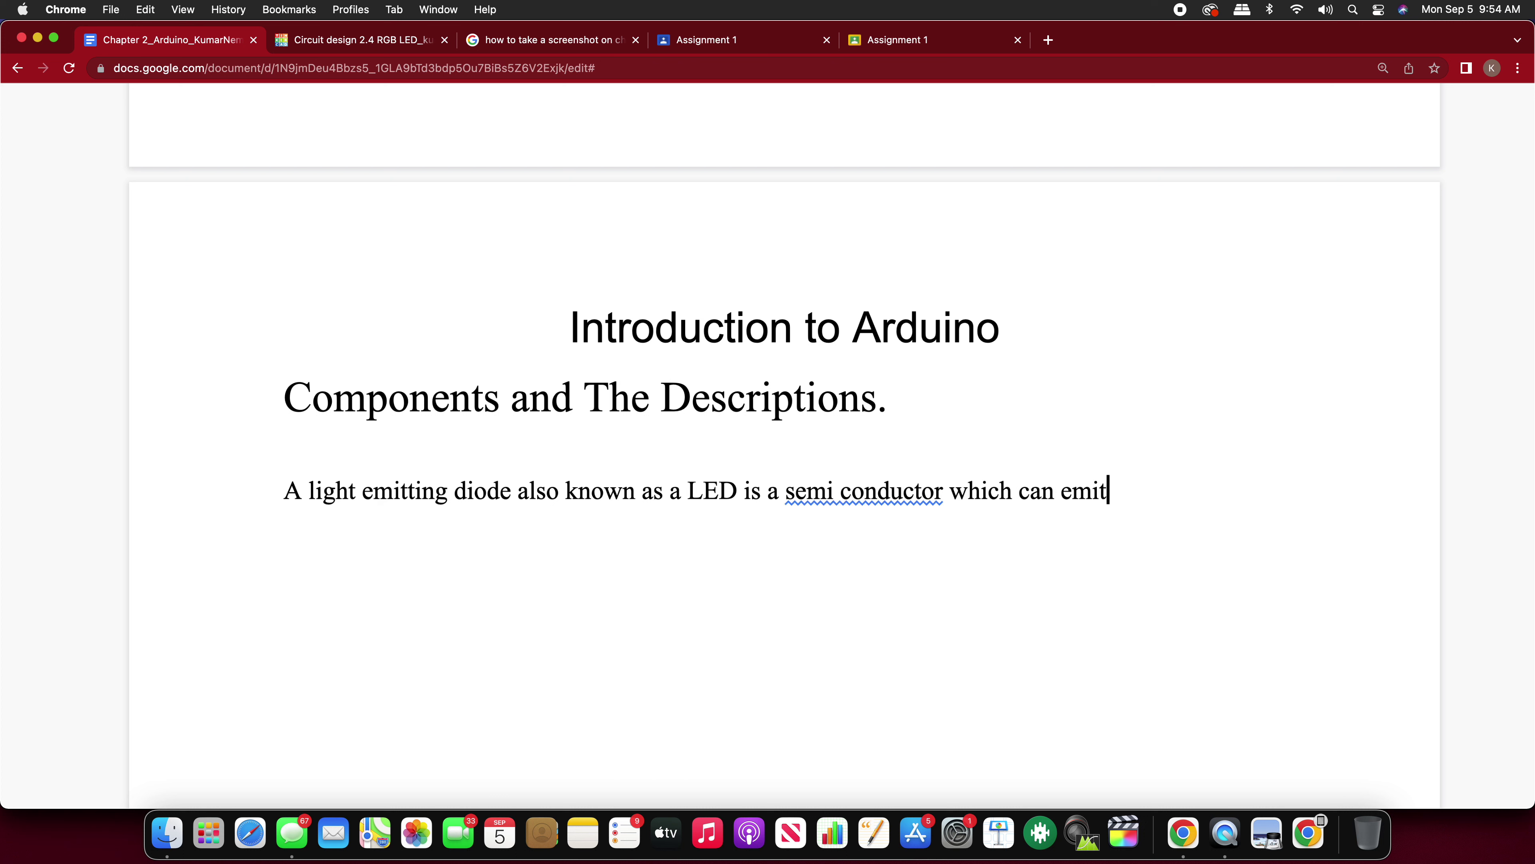
type(" light wje")
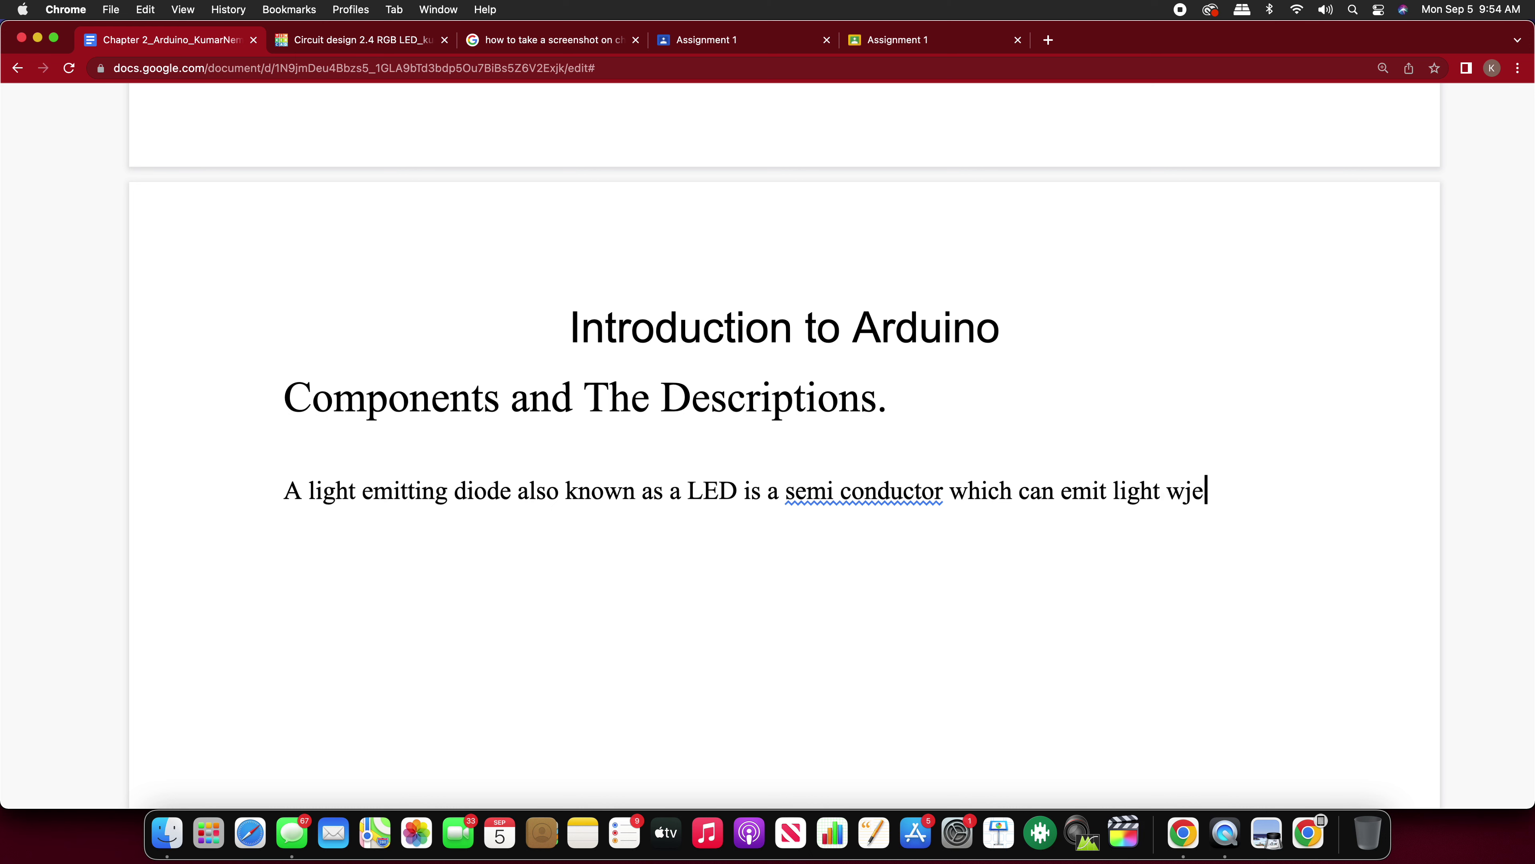
Step: Correct "semi conductor" to "semiconductor" and finish the sentence with "when current passes through it."
key("BackSpace")
left_click(826, 493)
left_click(938, 556)
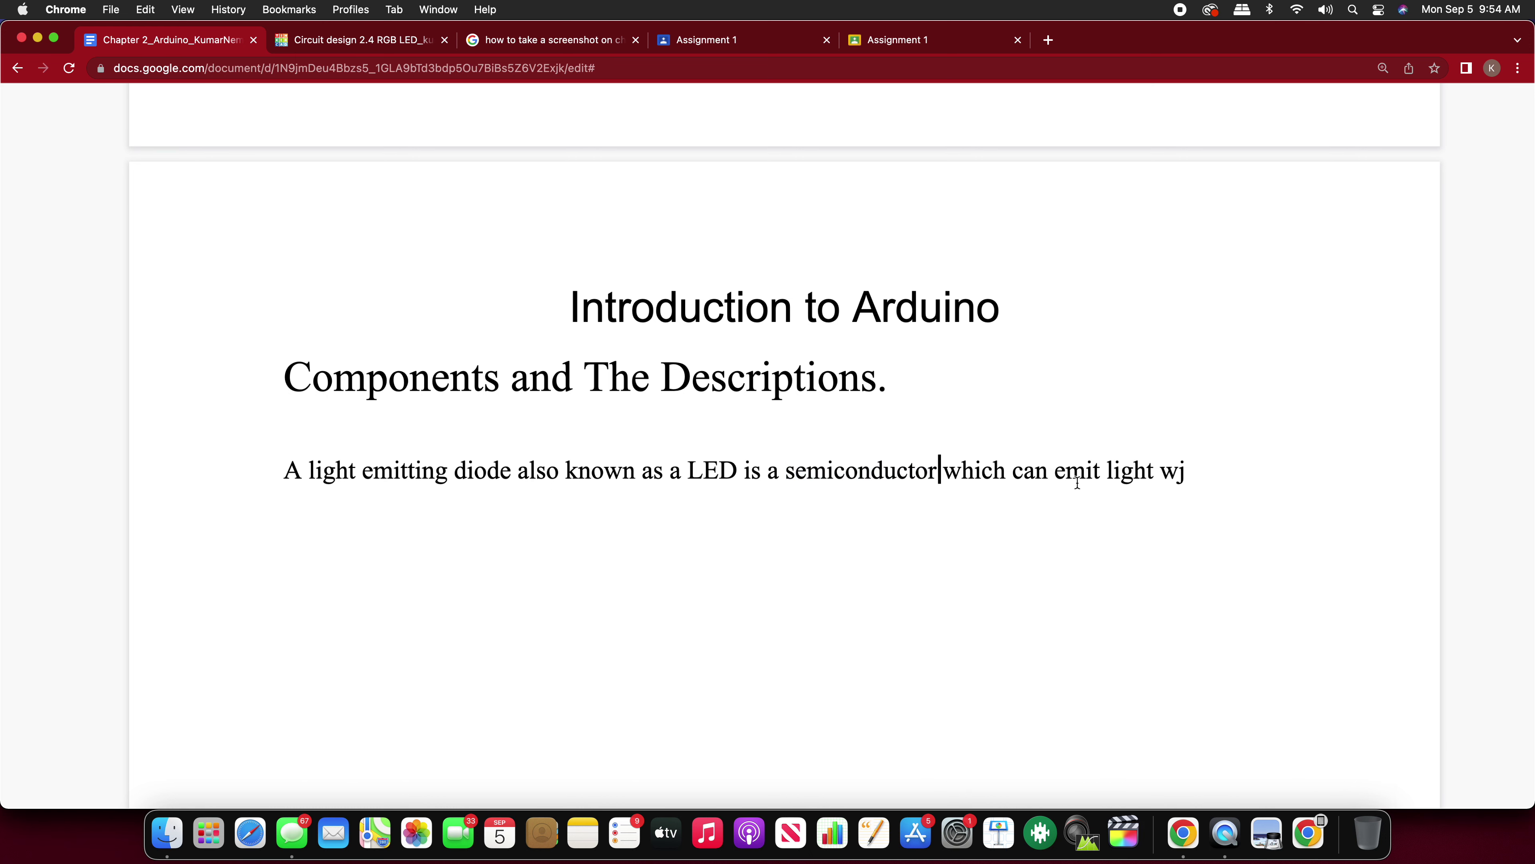
left_click(1180, 461)
key("BackSpace")
type("hen curren")
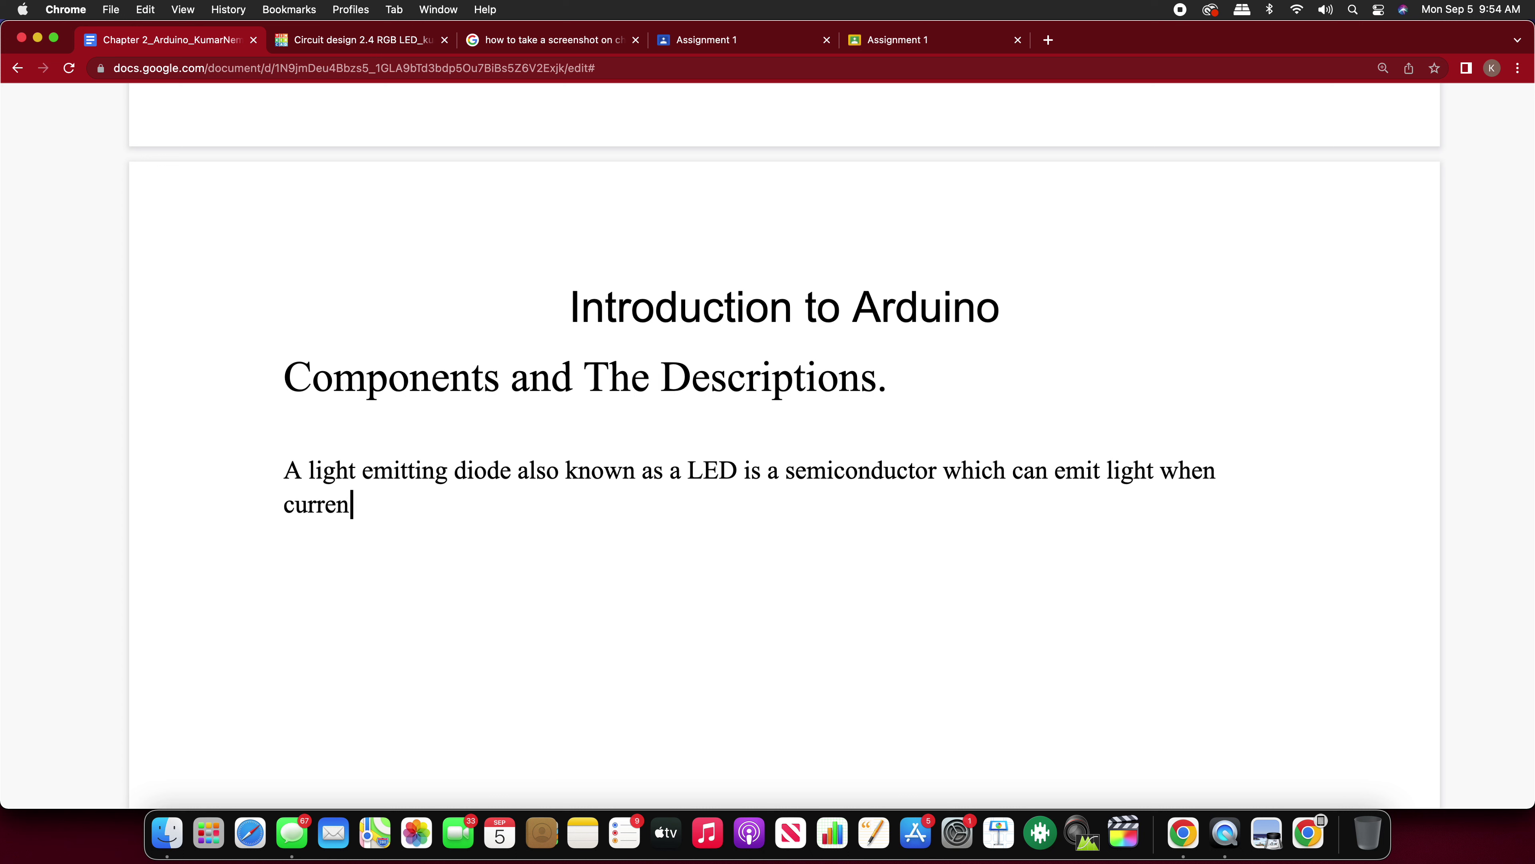
type("t passes through it.")
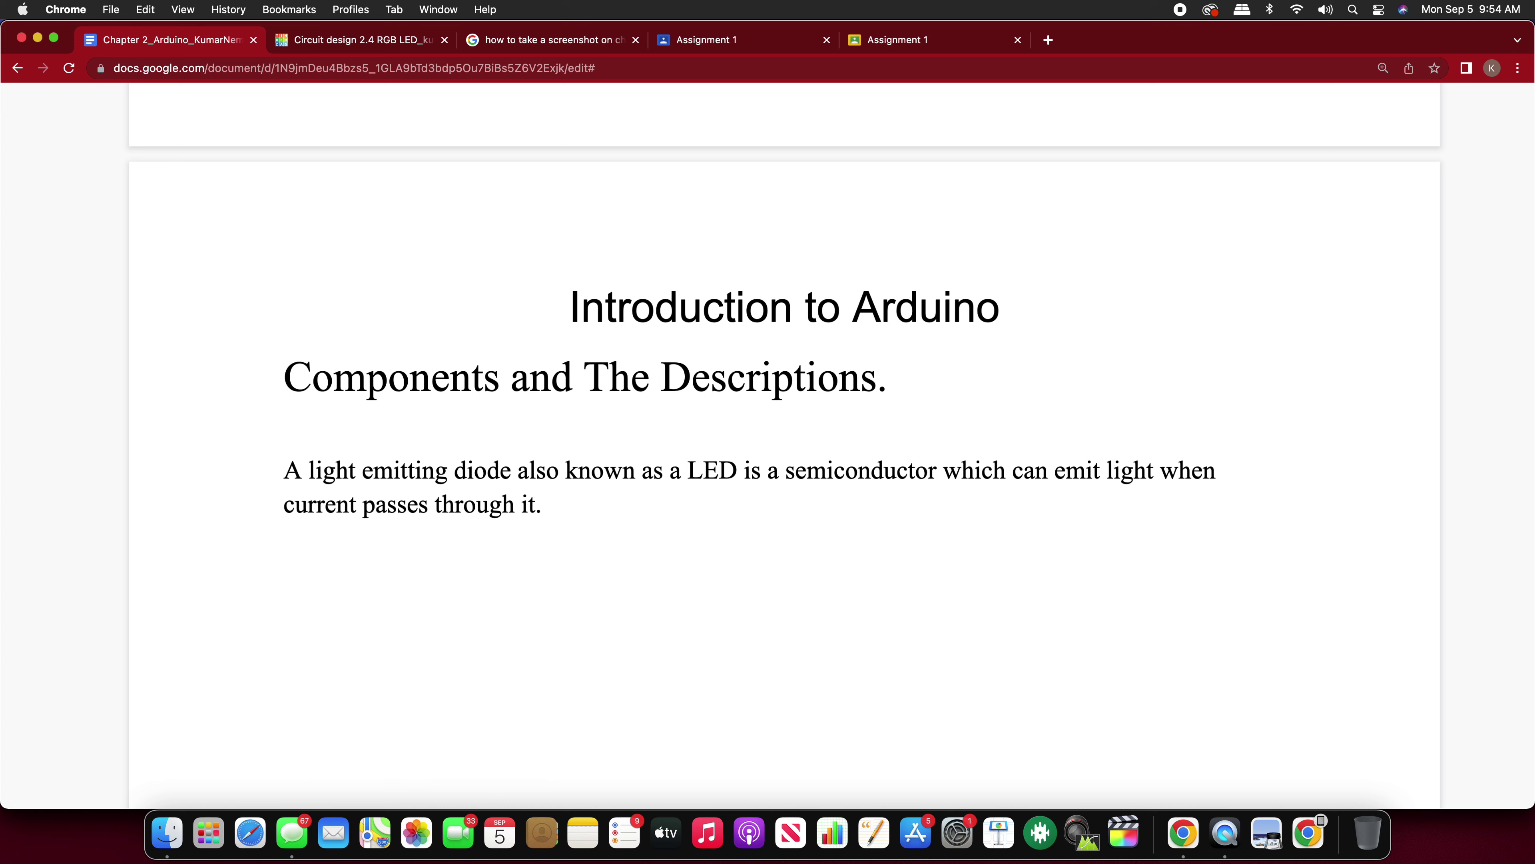
Step: Add a second sentence beginning "It is always accompanied with a resistor of values 220"
type("It is always accom")
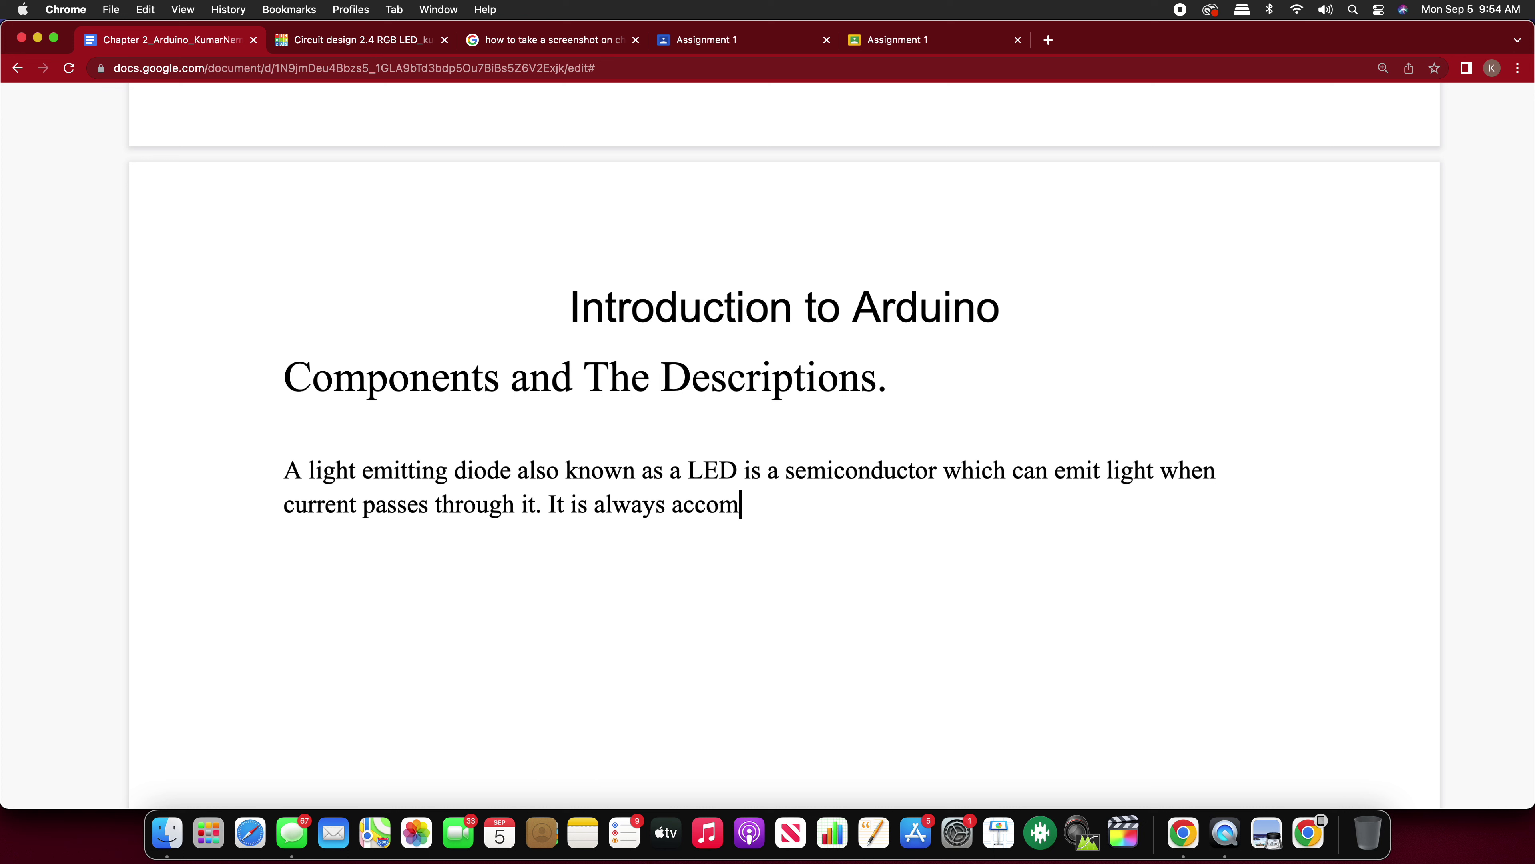
type("panied with a res")
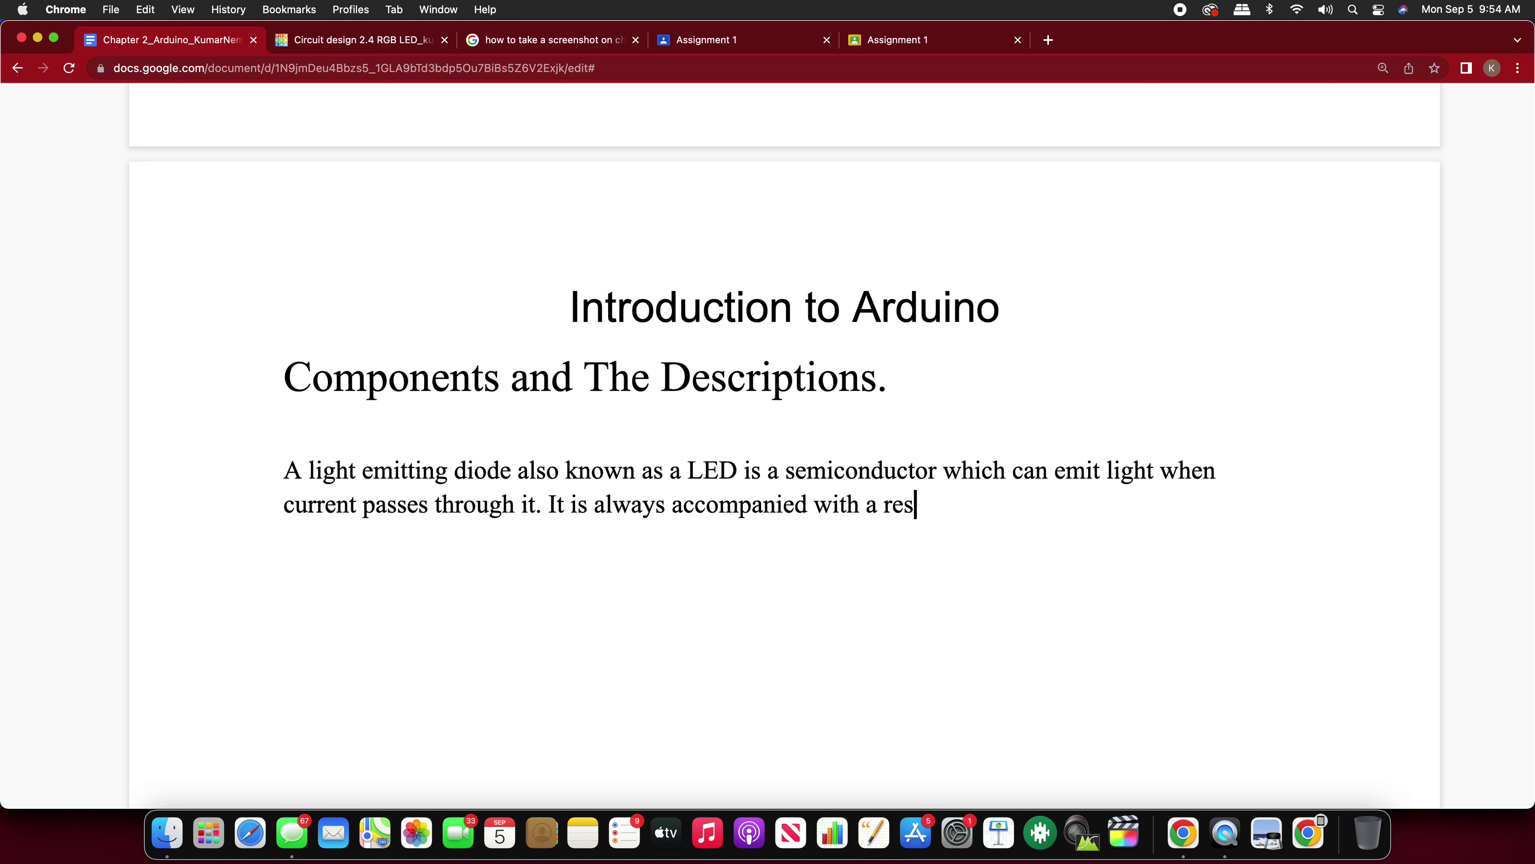
type("istor,")
key("BackSpace")
key("BackSpace")
type("of values ")
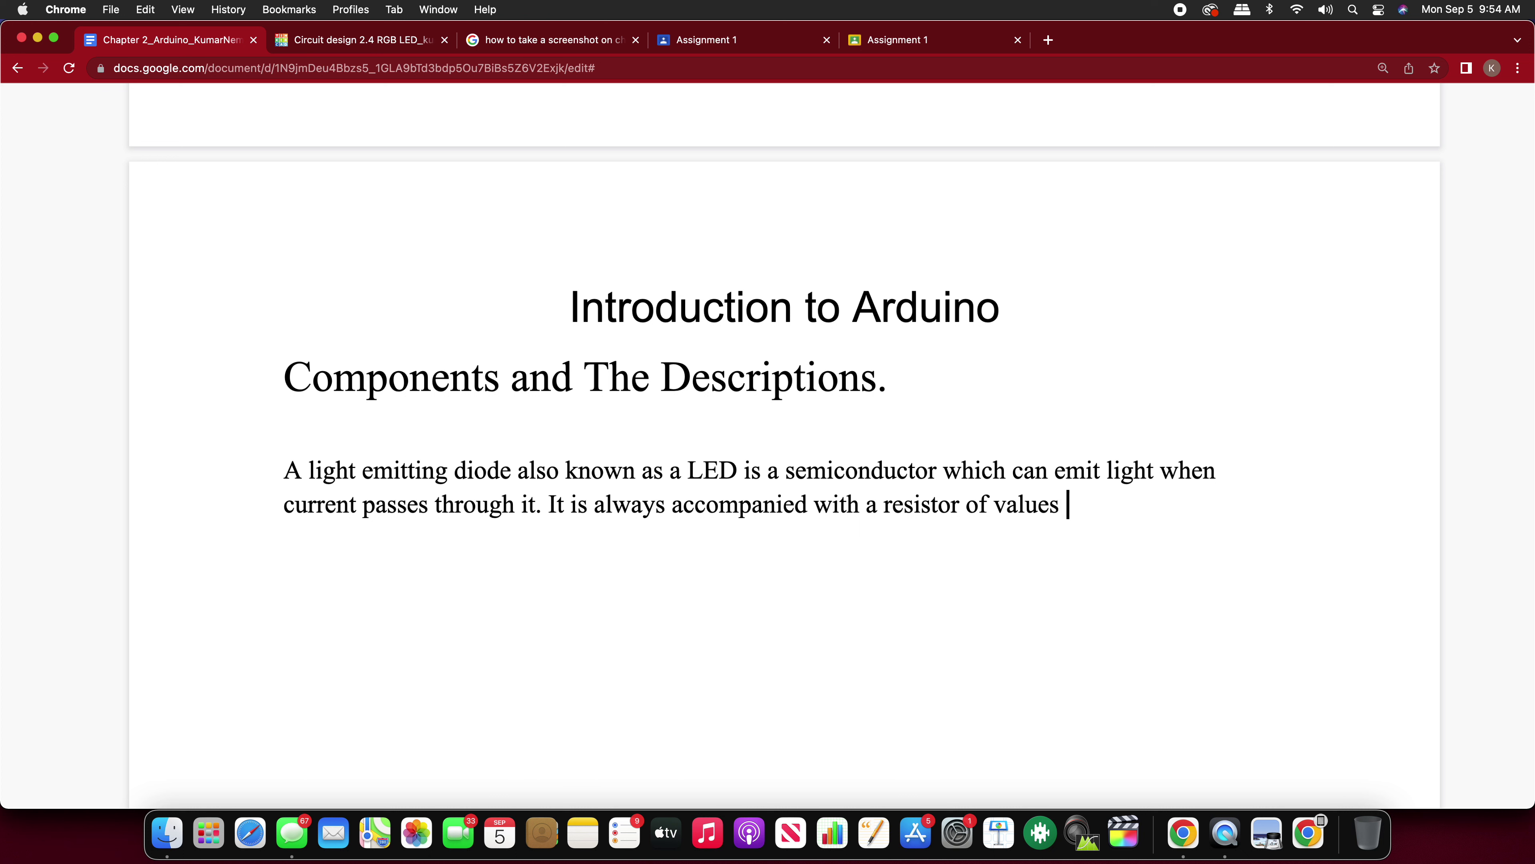
type("220")
Step: Find the ohm special character and insert the Ω symbol directly after 220
scroll(1252, 395, "down", 5)
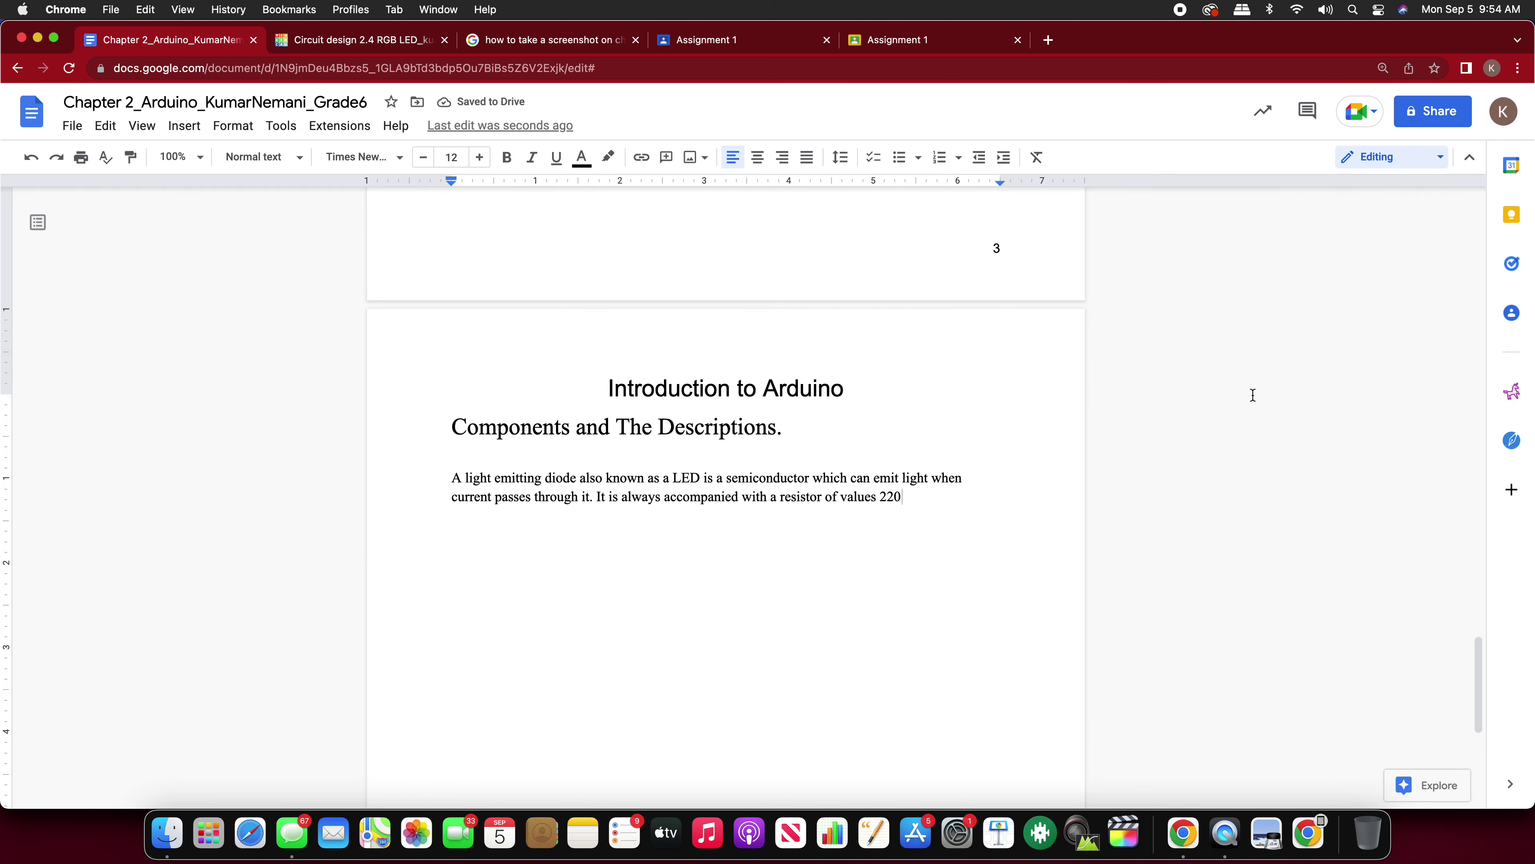
left_click(184, 125)
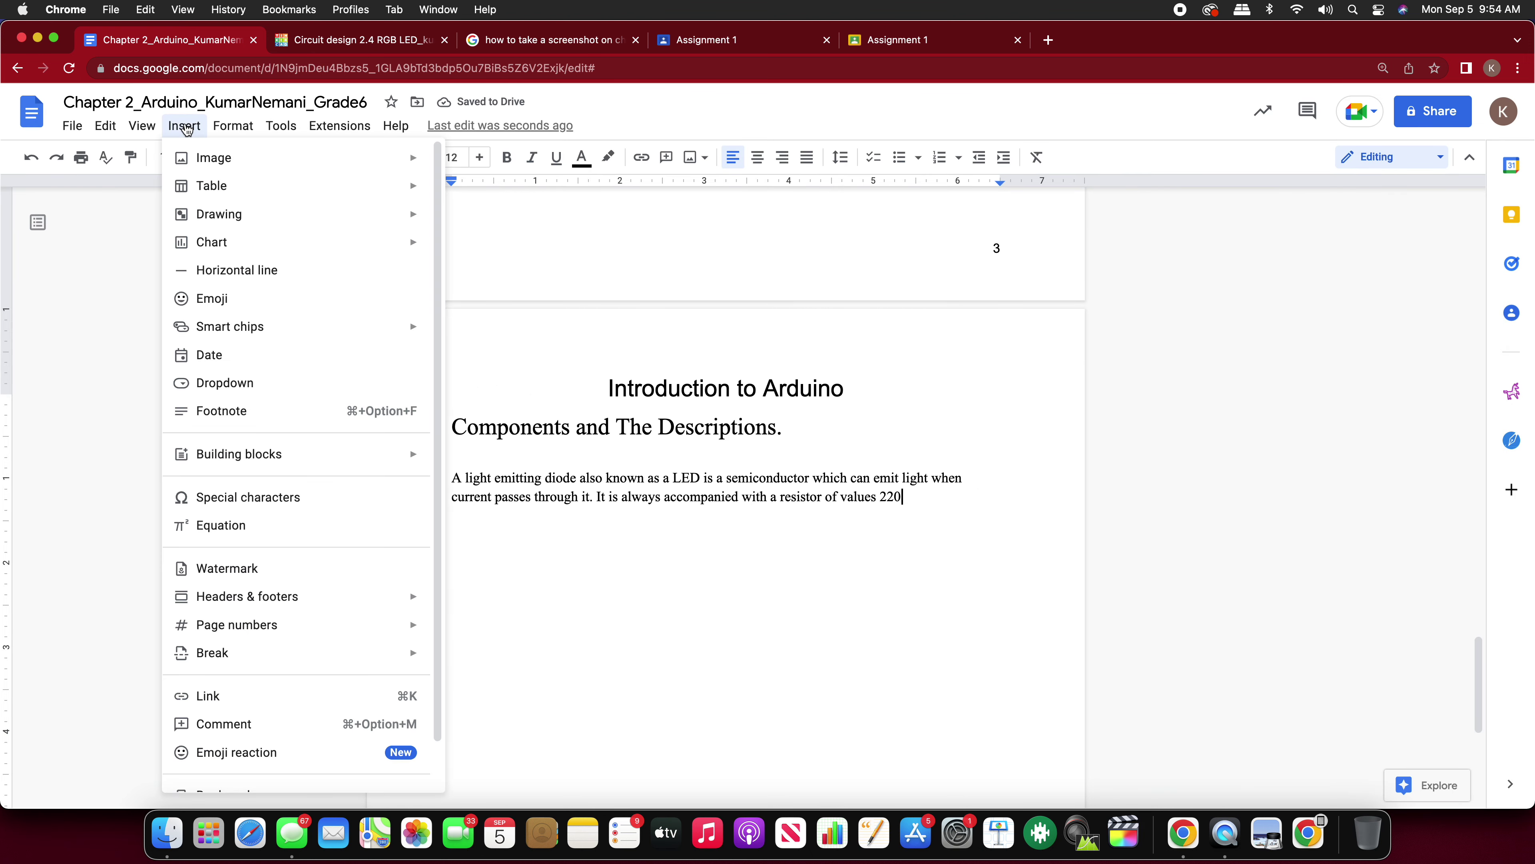
left_click(237, 498)
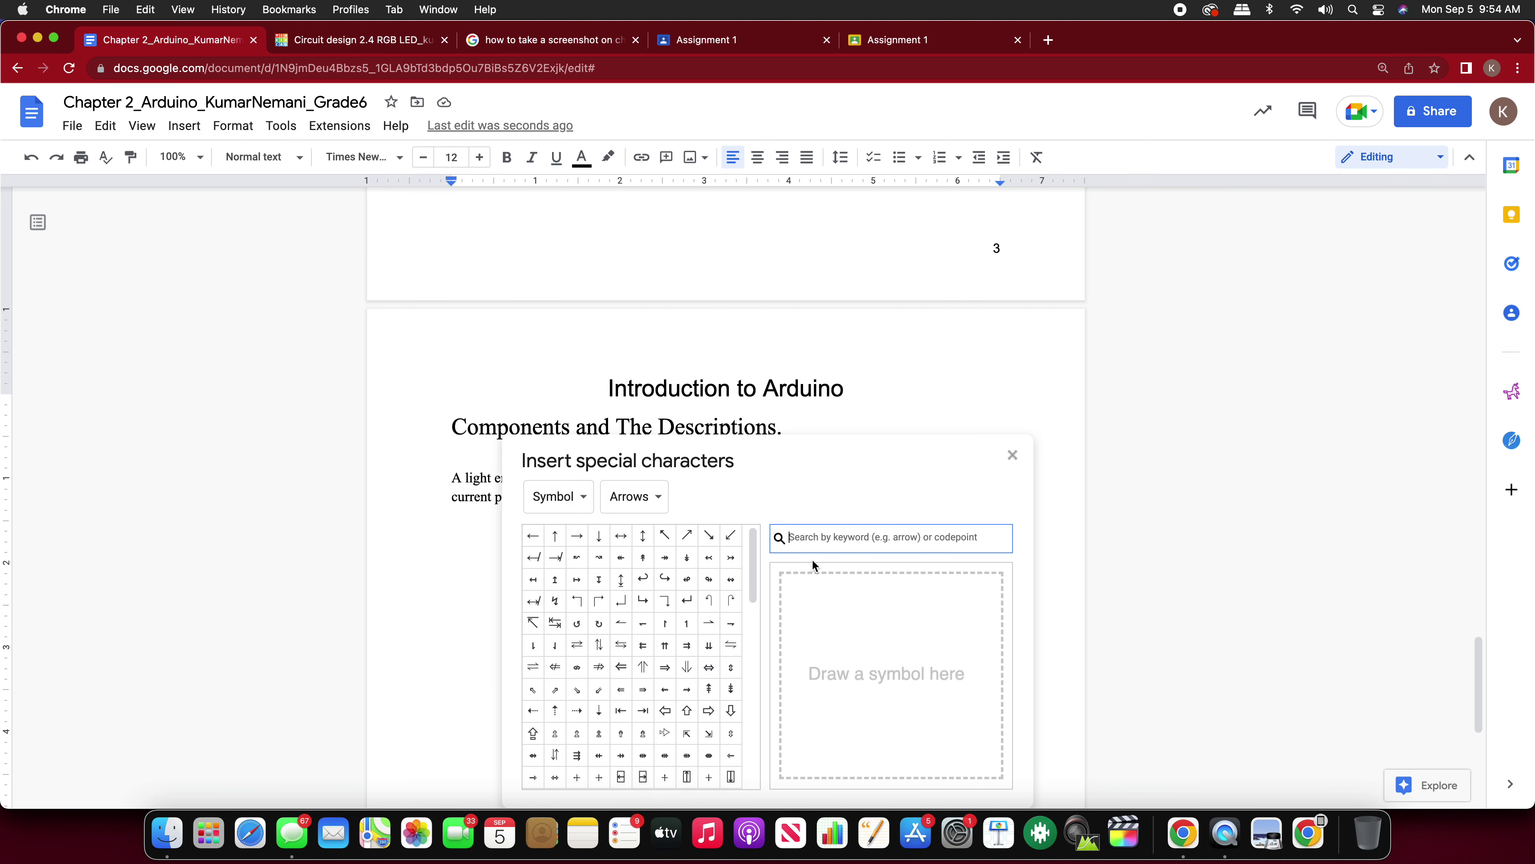
type("ohm")
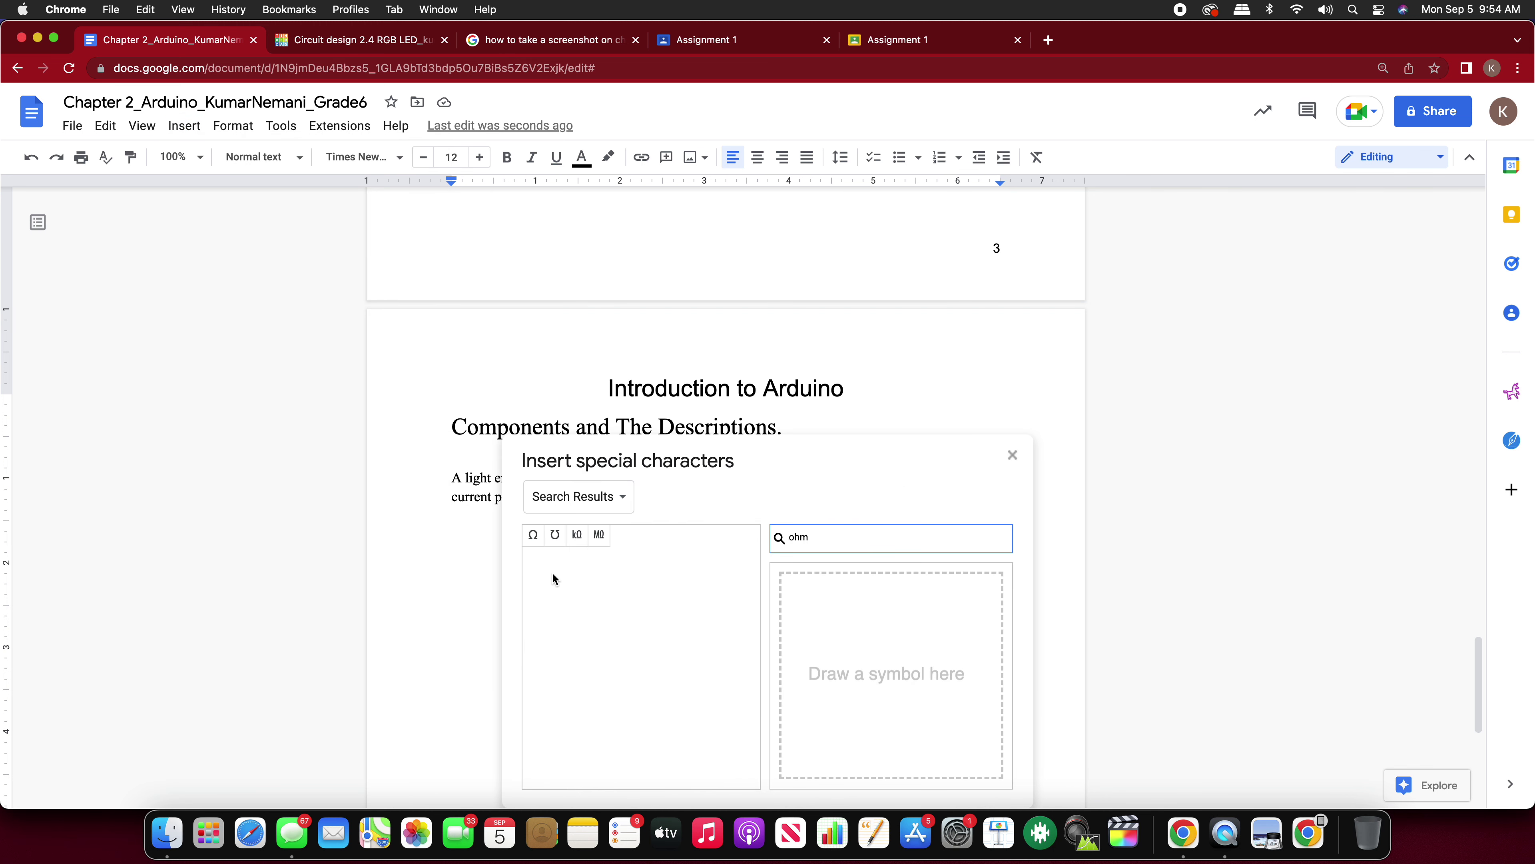
left_click(532, 534)
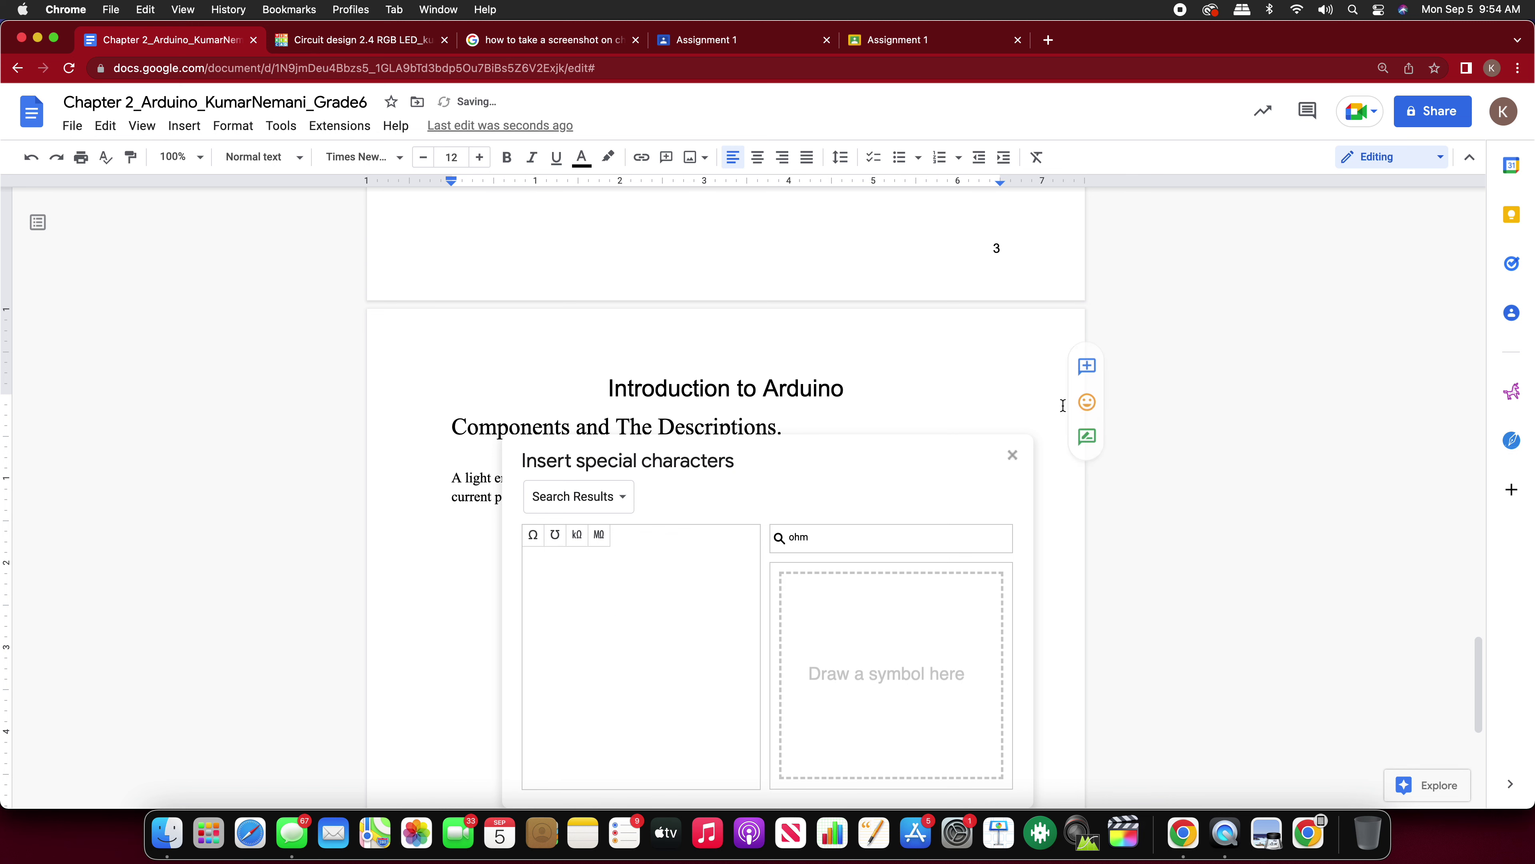
left_click(1012, 454)
Step: Continue the resistor sentence after 220Ω with "or 1K"
scroll(920, 513, "up", 3)
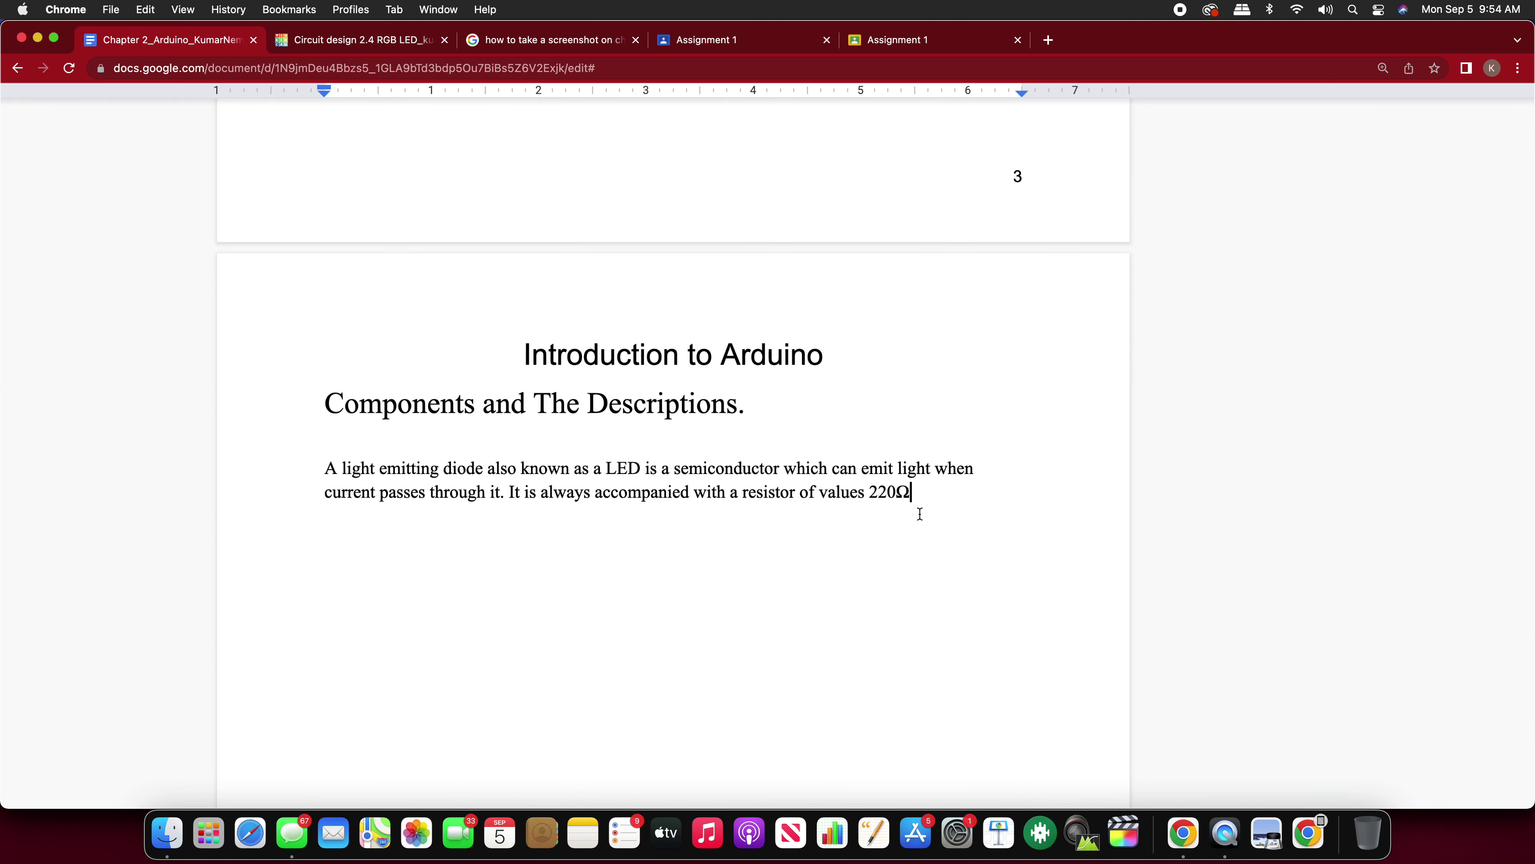
scroll(920, 513, "up", 3)
left_click(883, 477)
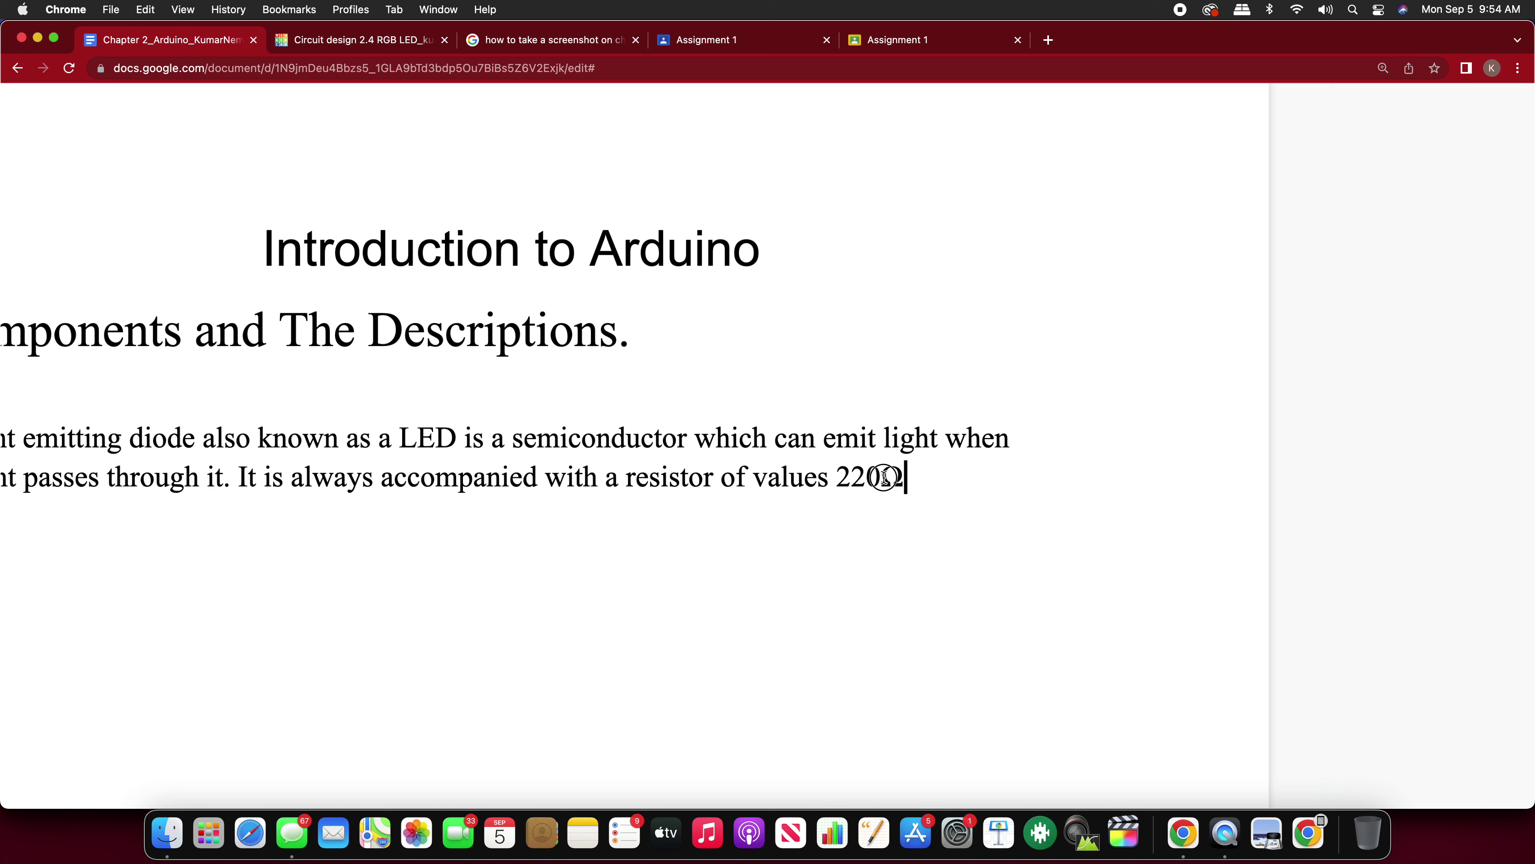
double_click(884, 477)
left_click_drag(909, 479, 921, 488)
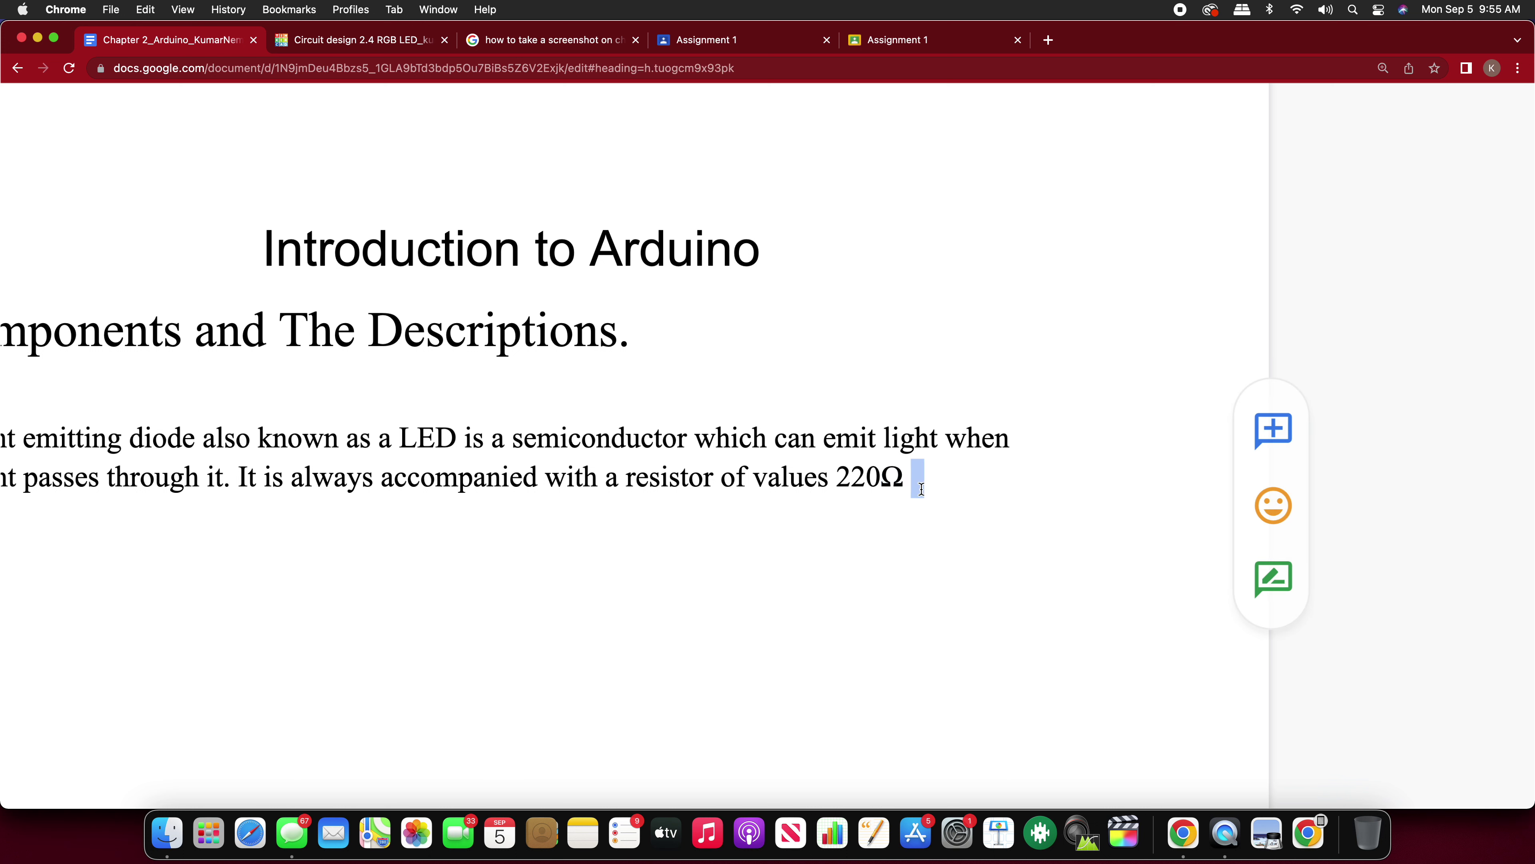
left_click(916, 481)
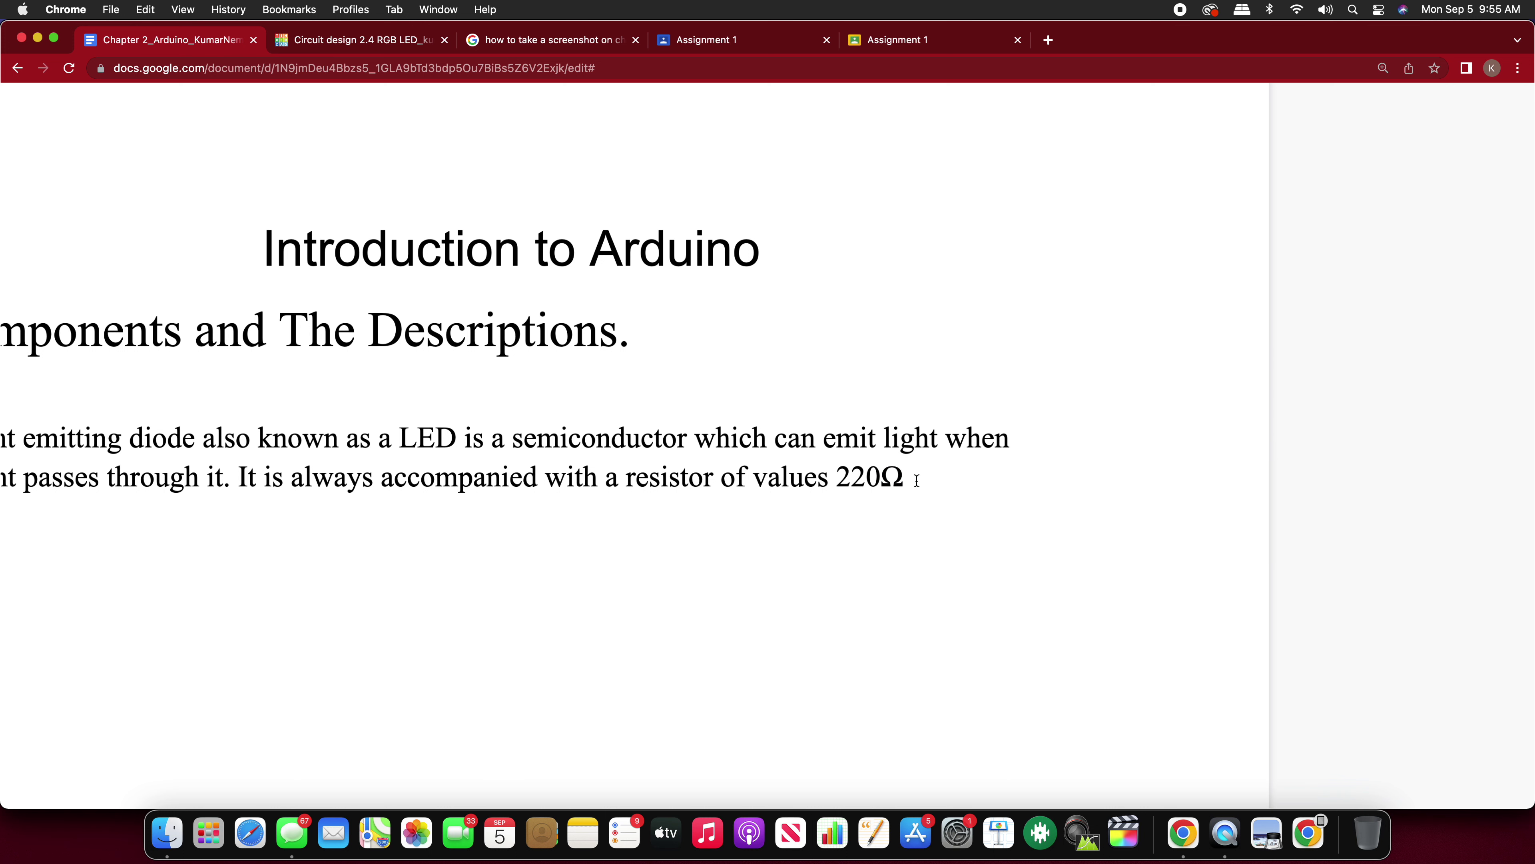
scroll(917, 481, "left", 3)
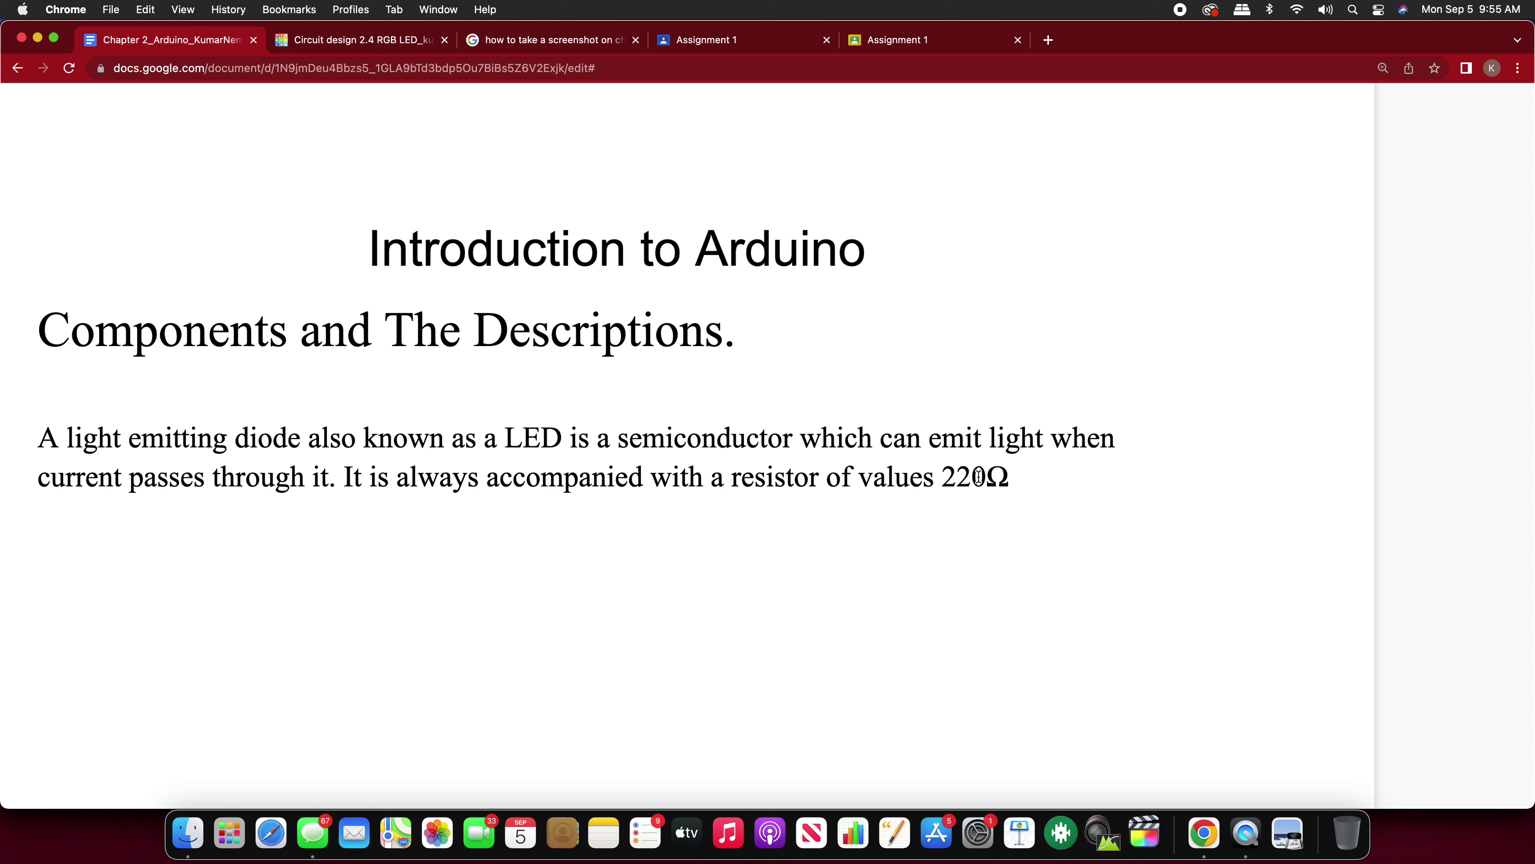
type("or 1")
key("BackSpace")
type("K")
Step: Copy the Ω symbol from 220Ω and paste it after 1K
left_click_drag(986, 478, 1006, 479)
key("super+c")
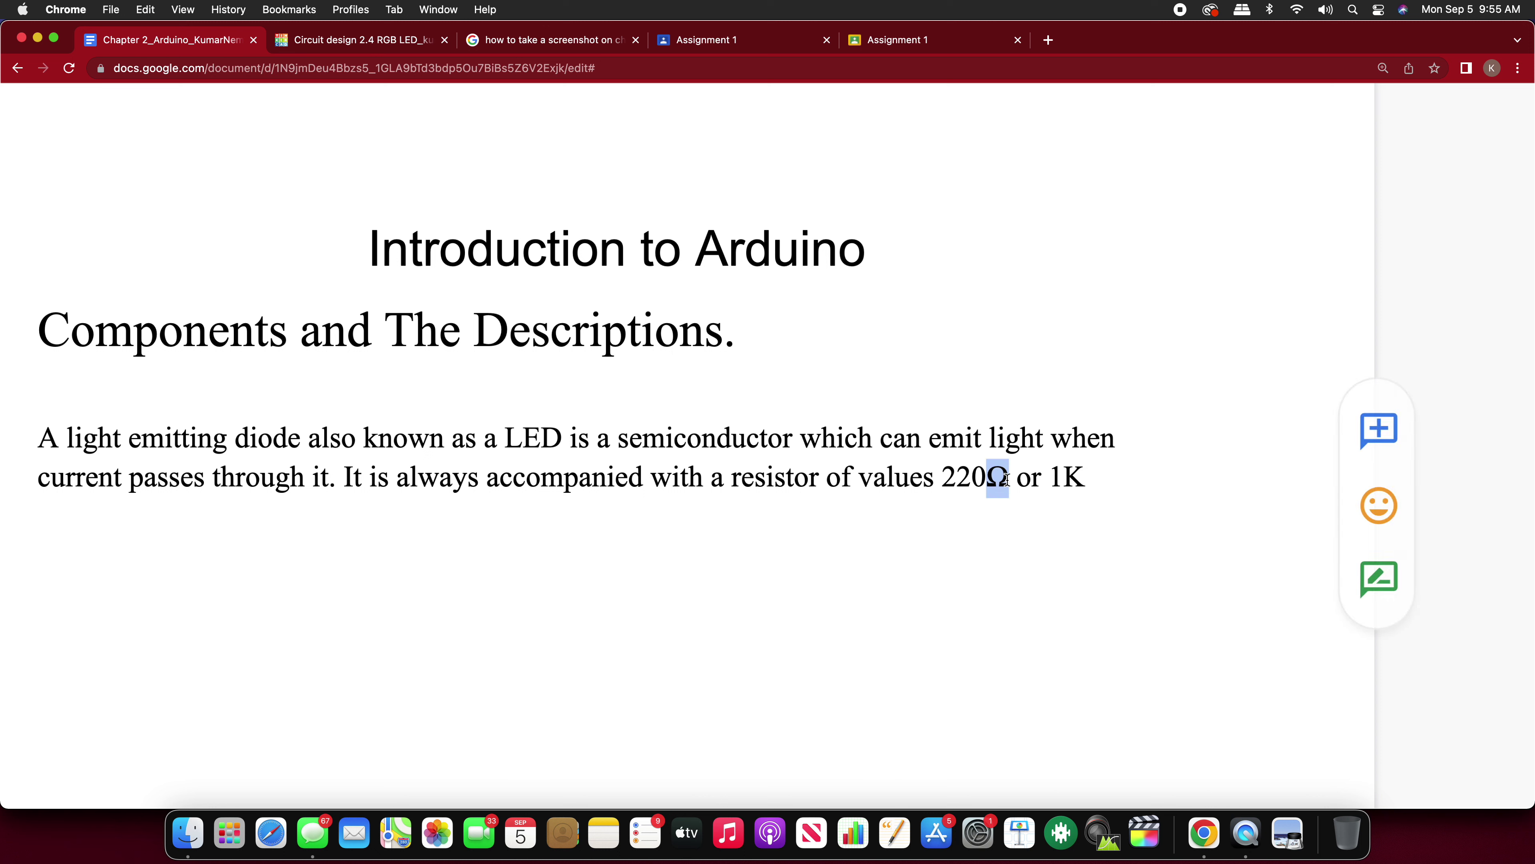
left_click(1082, 477)
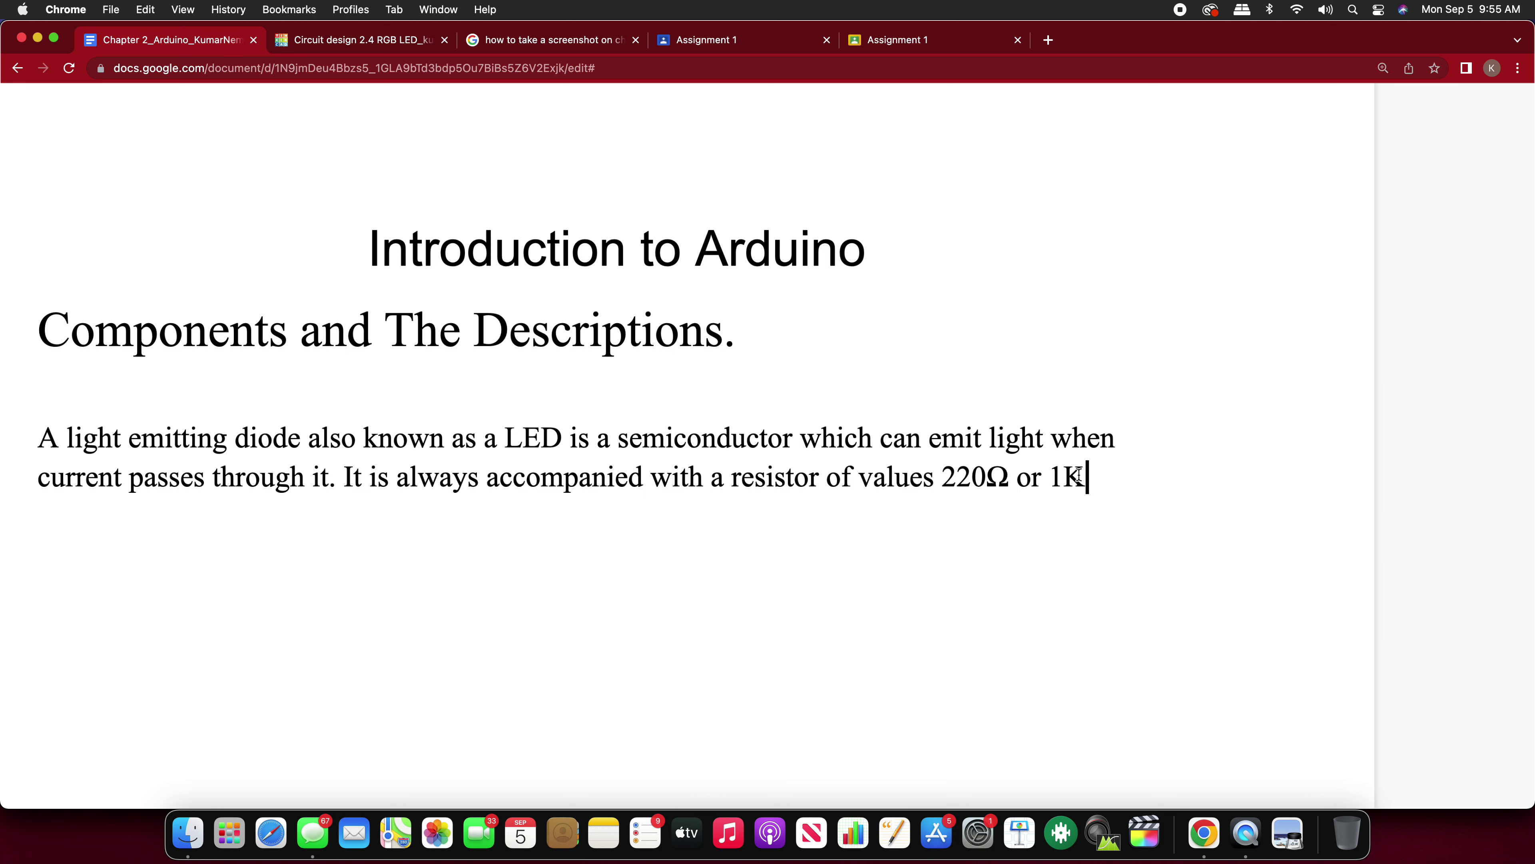
key("Escape")
key("super+v")
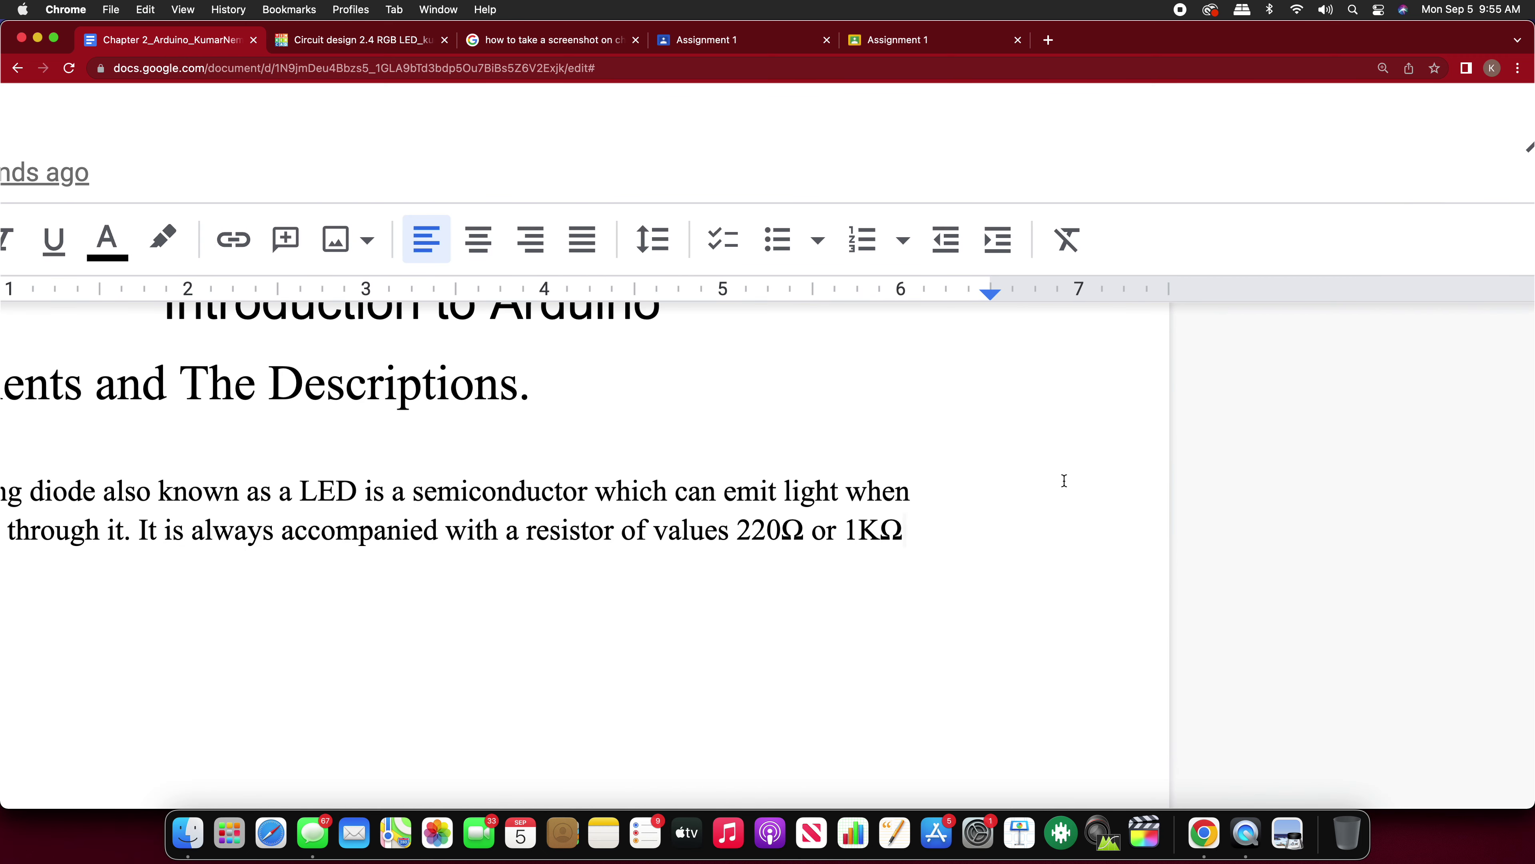
Step: Complete the resistor sentence after 1KΩ with "in the projects we did so far."
scroll(1064, 481, "left", 5)
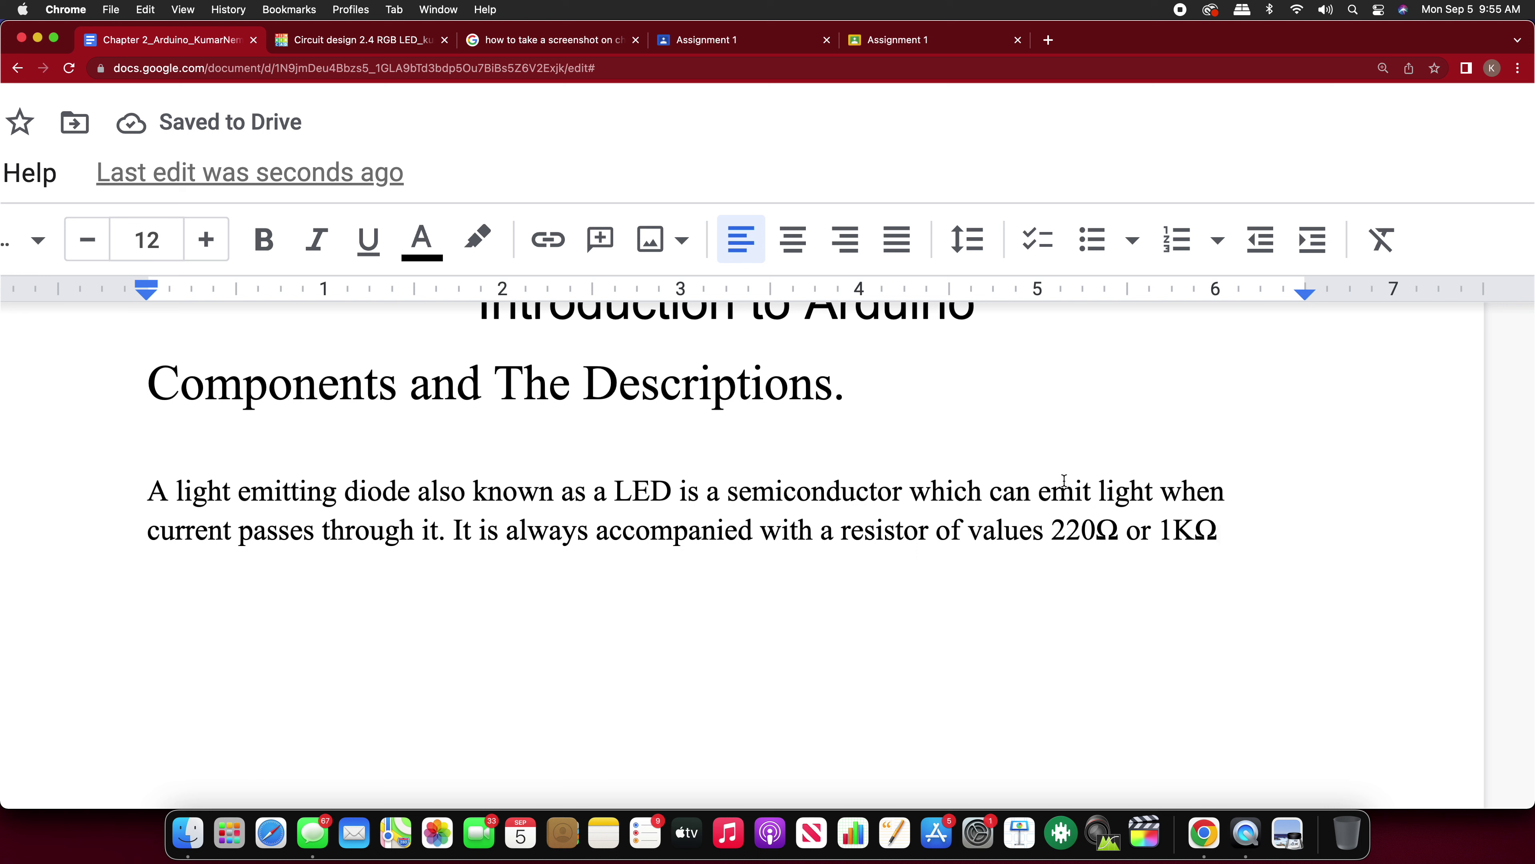
type("in the pro")
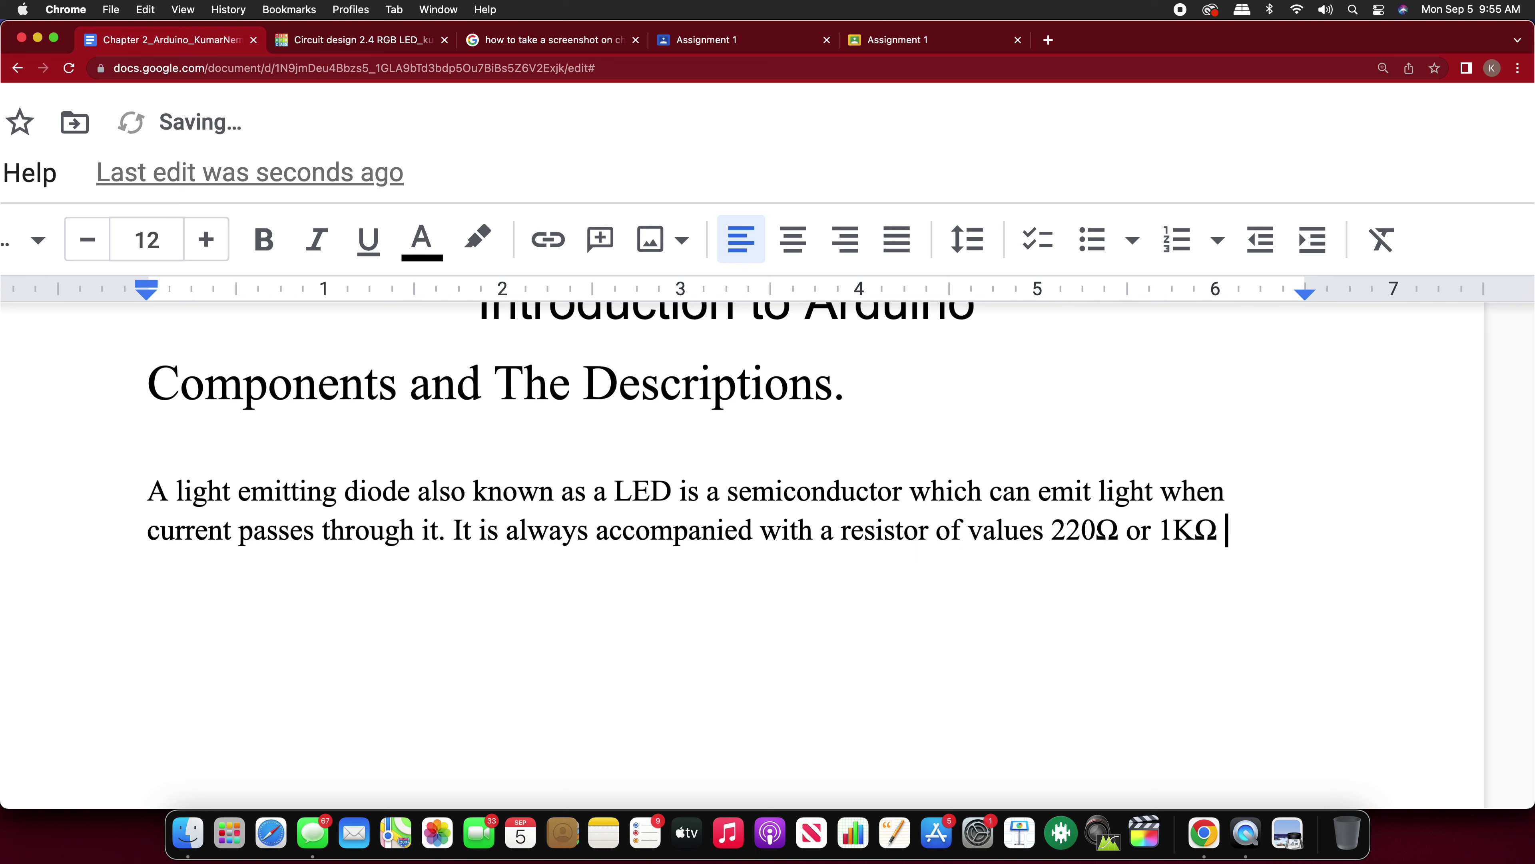
type("jec")
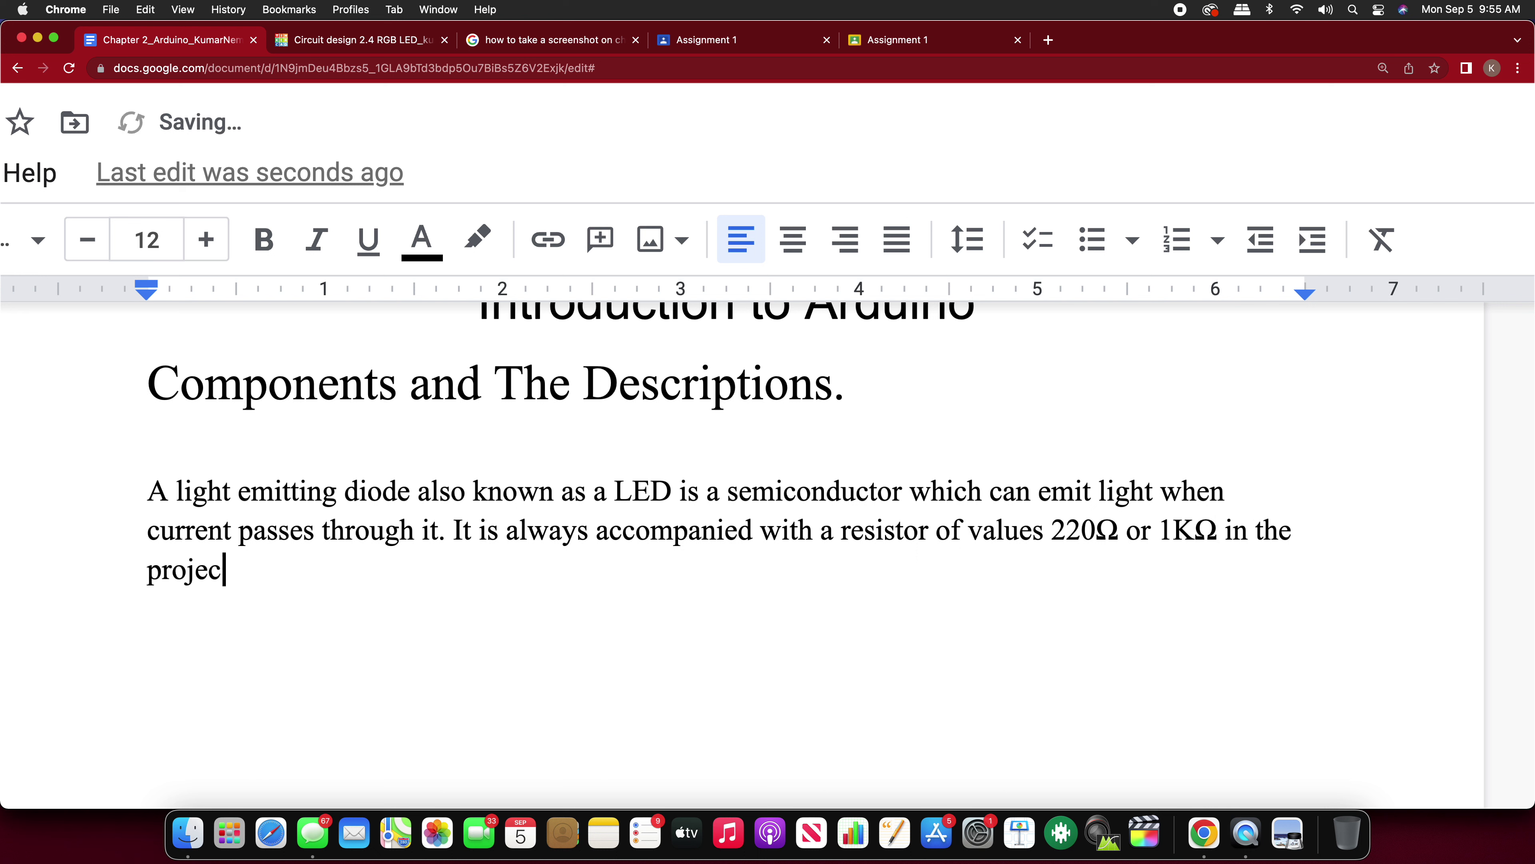
type("ts we did so fay.")
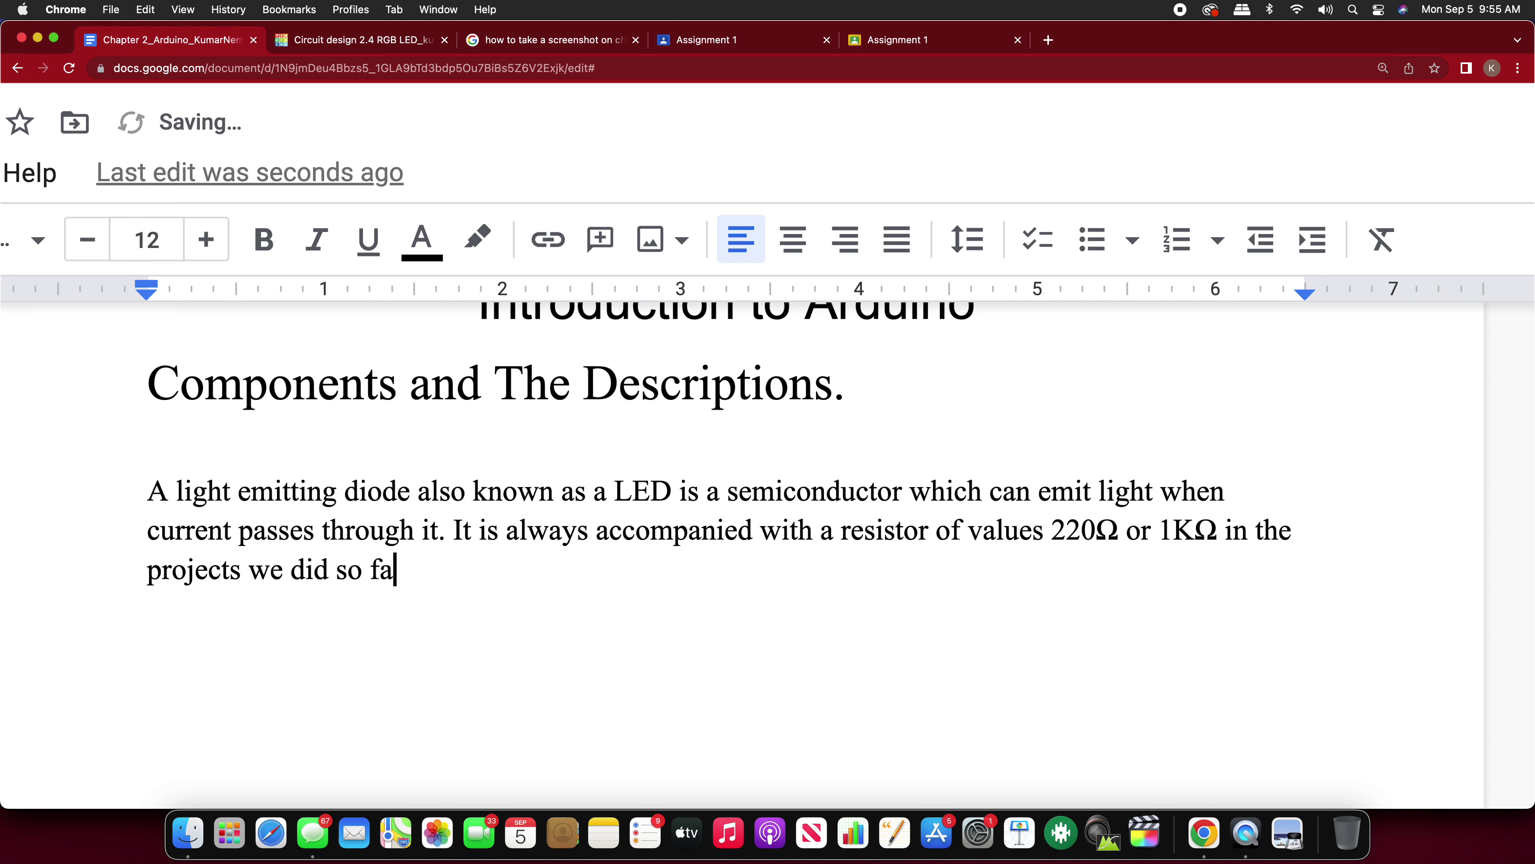
key("BackSpace")
key("BackSpace")
key("BackSpace")
type("r. ")
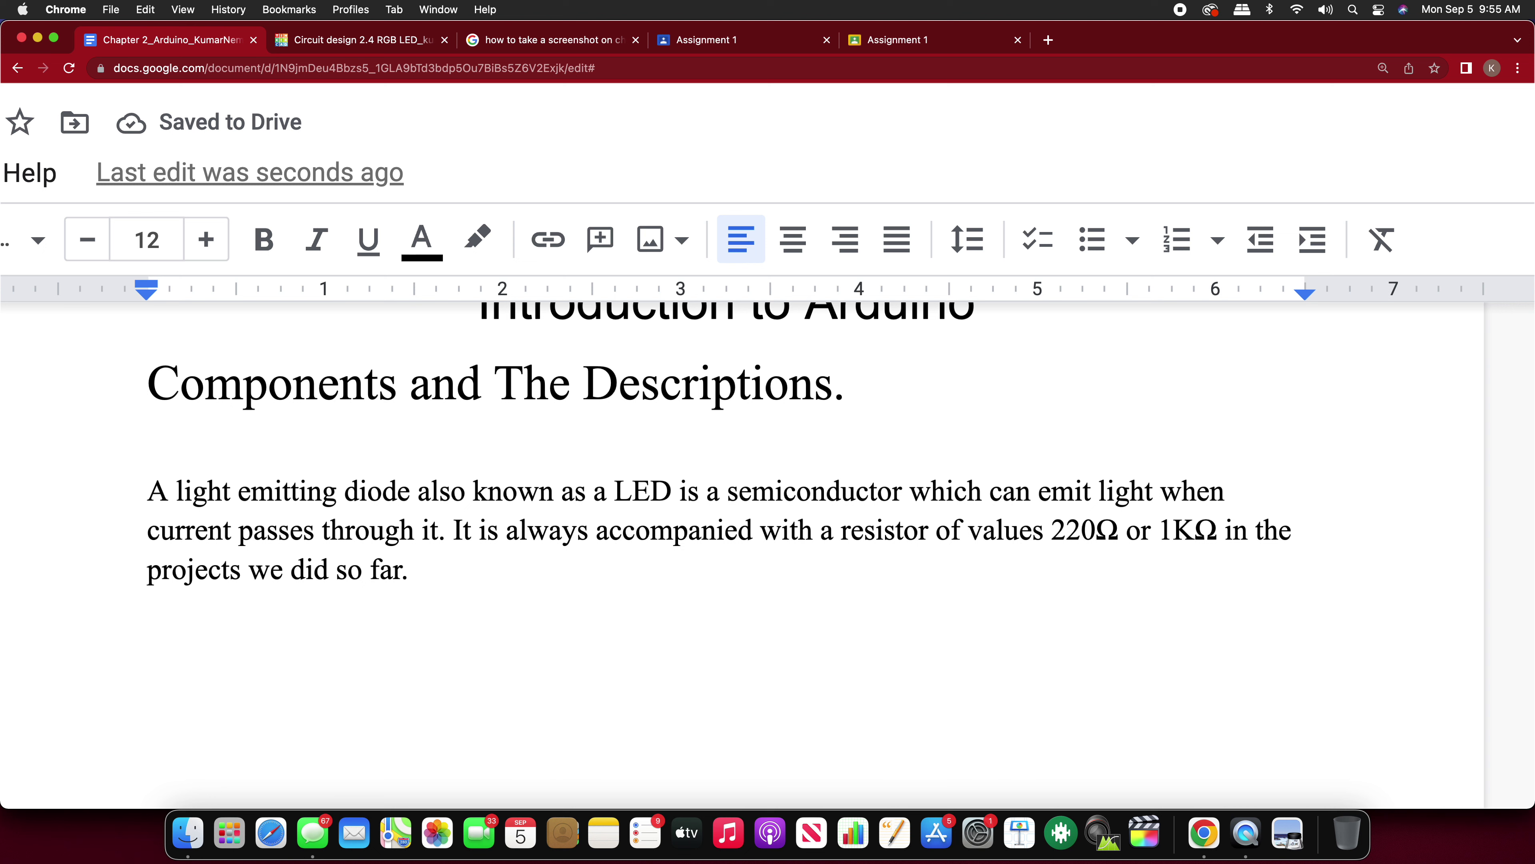
Step: Add the sentence "An LED has two terminals." at the end of the LED paragraph
type("An LED has ")
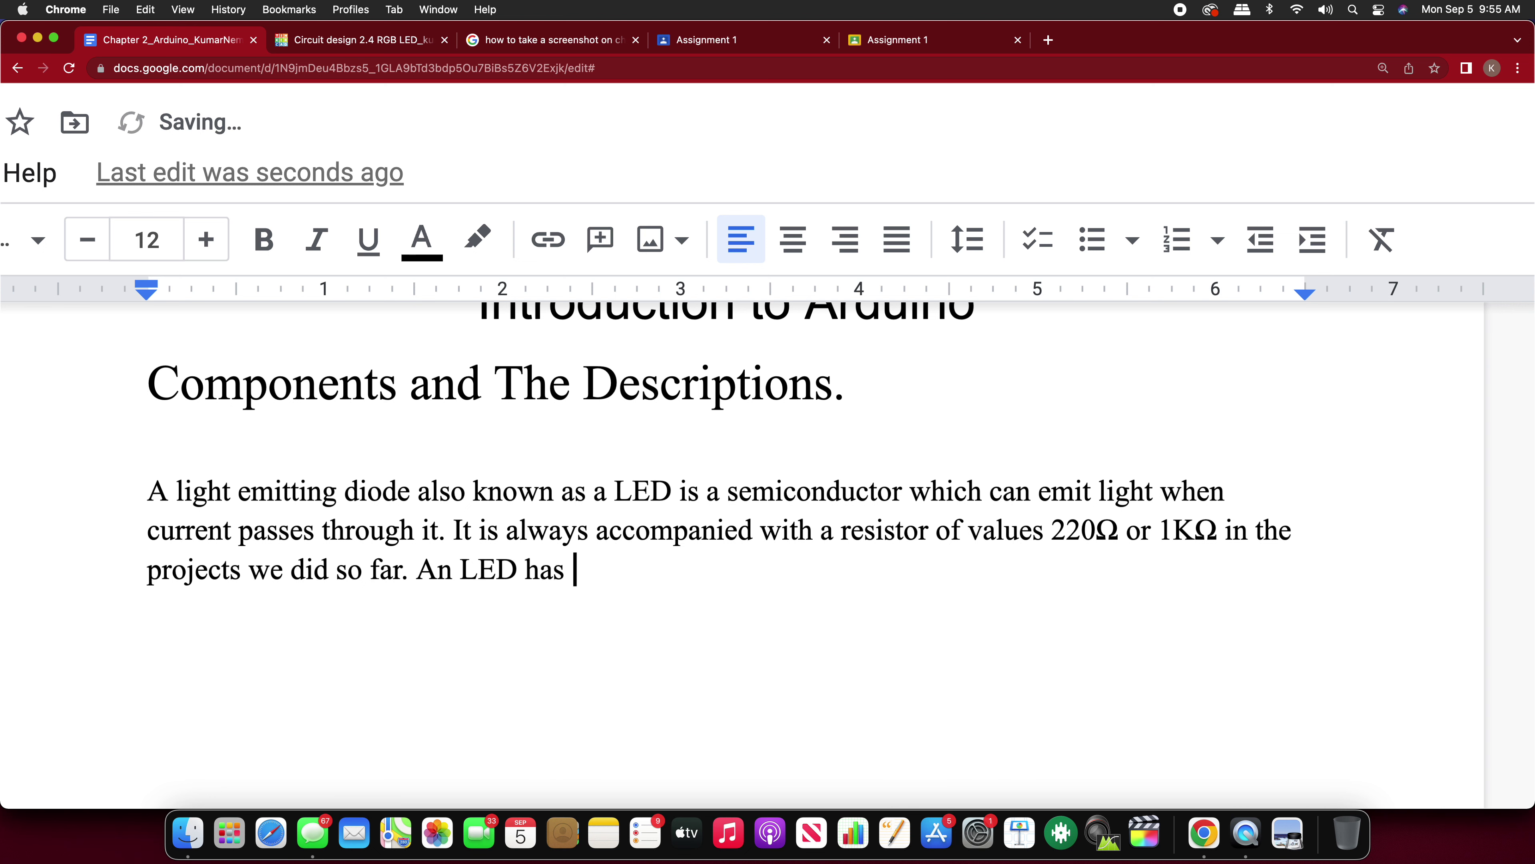
type("two termin")
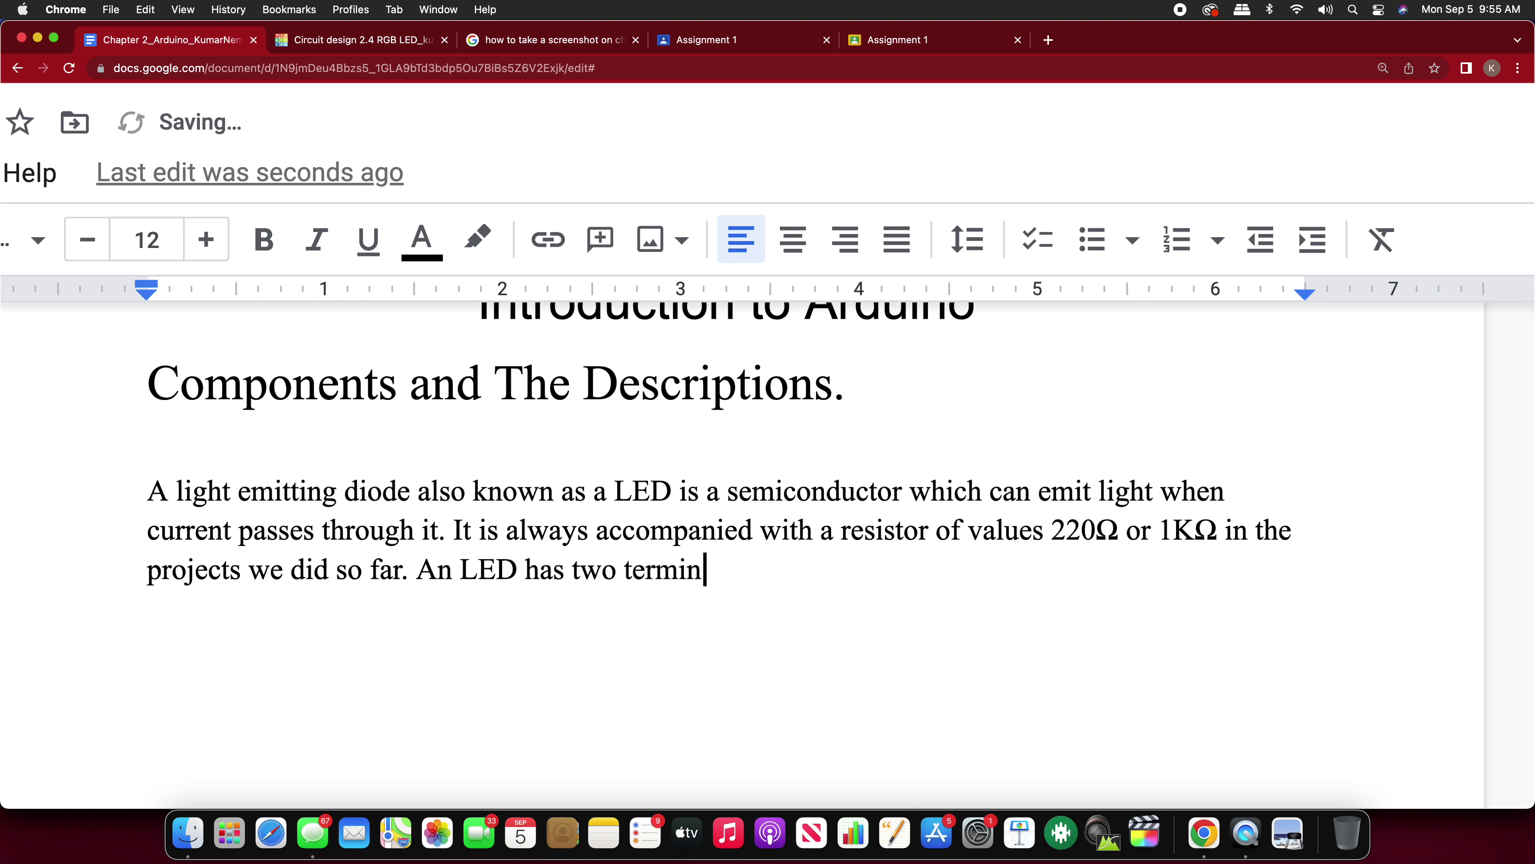
type("dals.")
key("BackSpace")
key("BackSpace")
key("BackSpace")
key("BackSpace")
key("BackSpace")
type("als.")
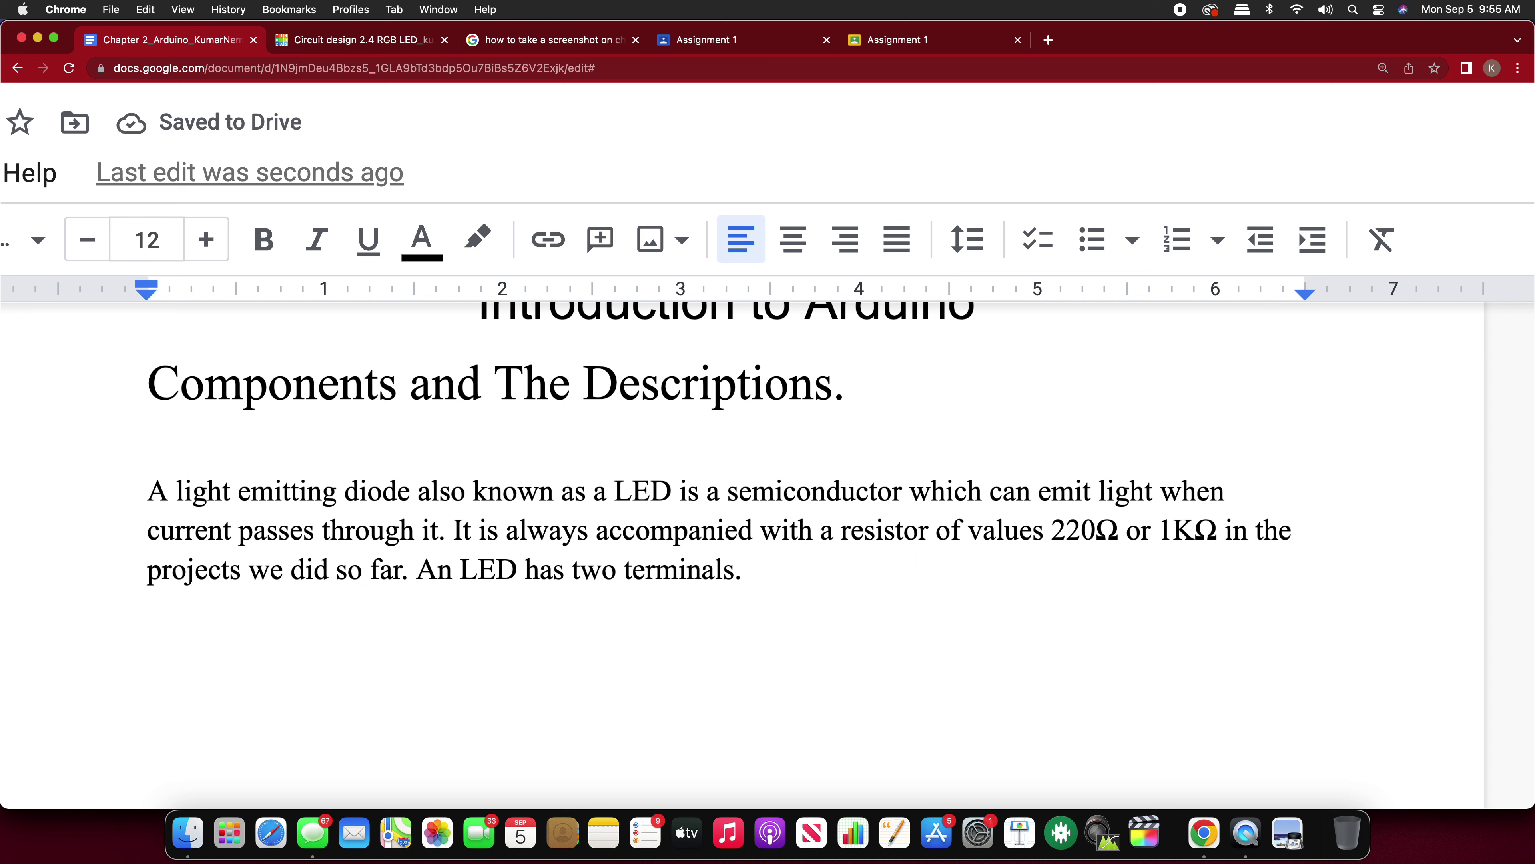
Step: Write "Positive terminal - Anode" on its own line below the LED paragraph
key("Return")
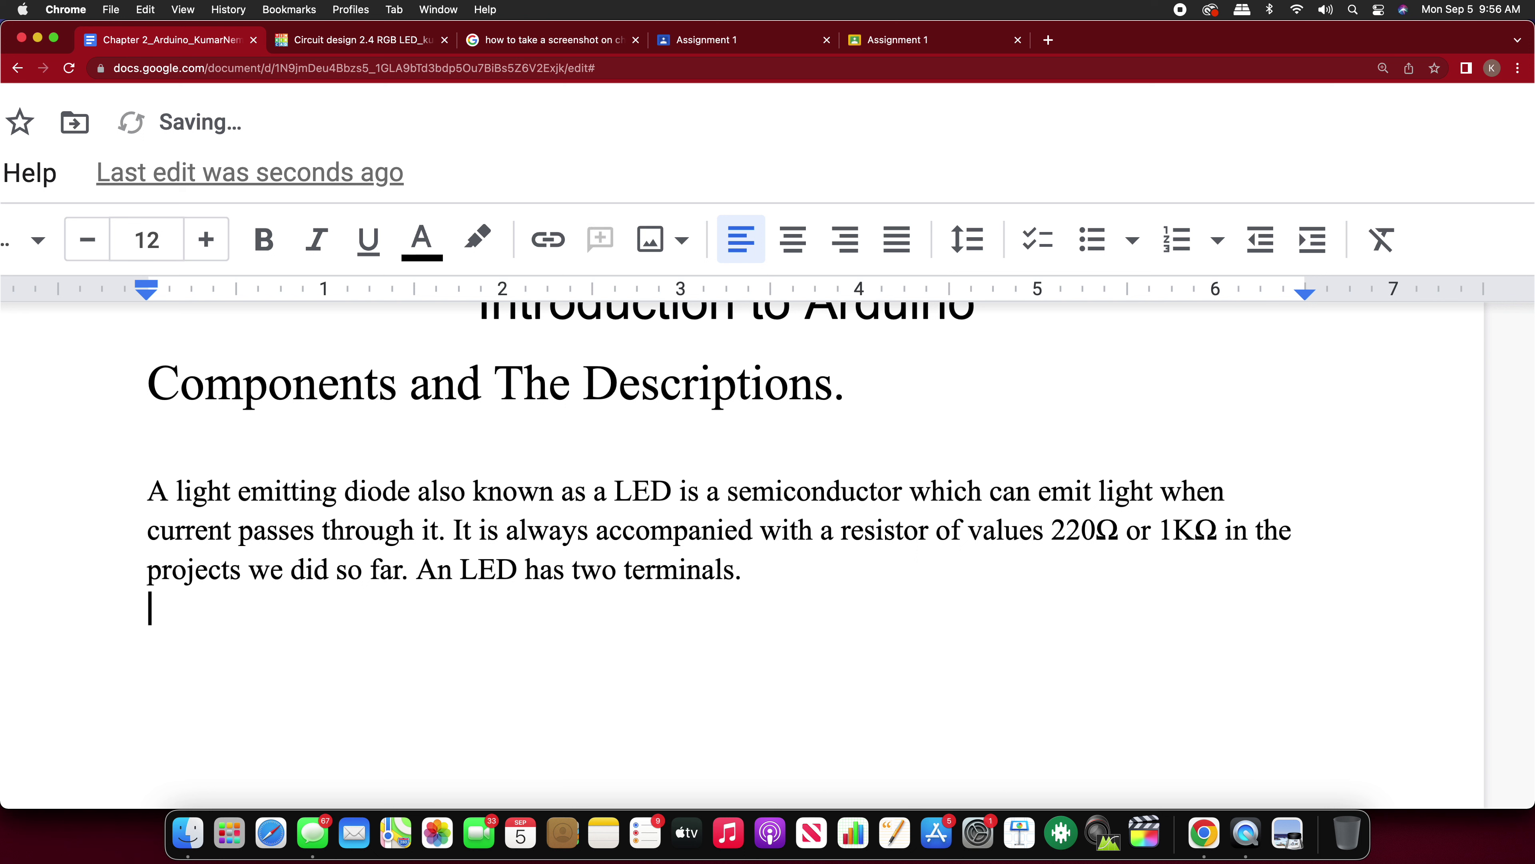
type("Positive ter")
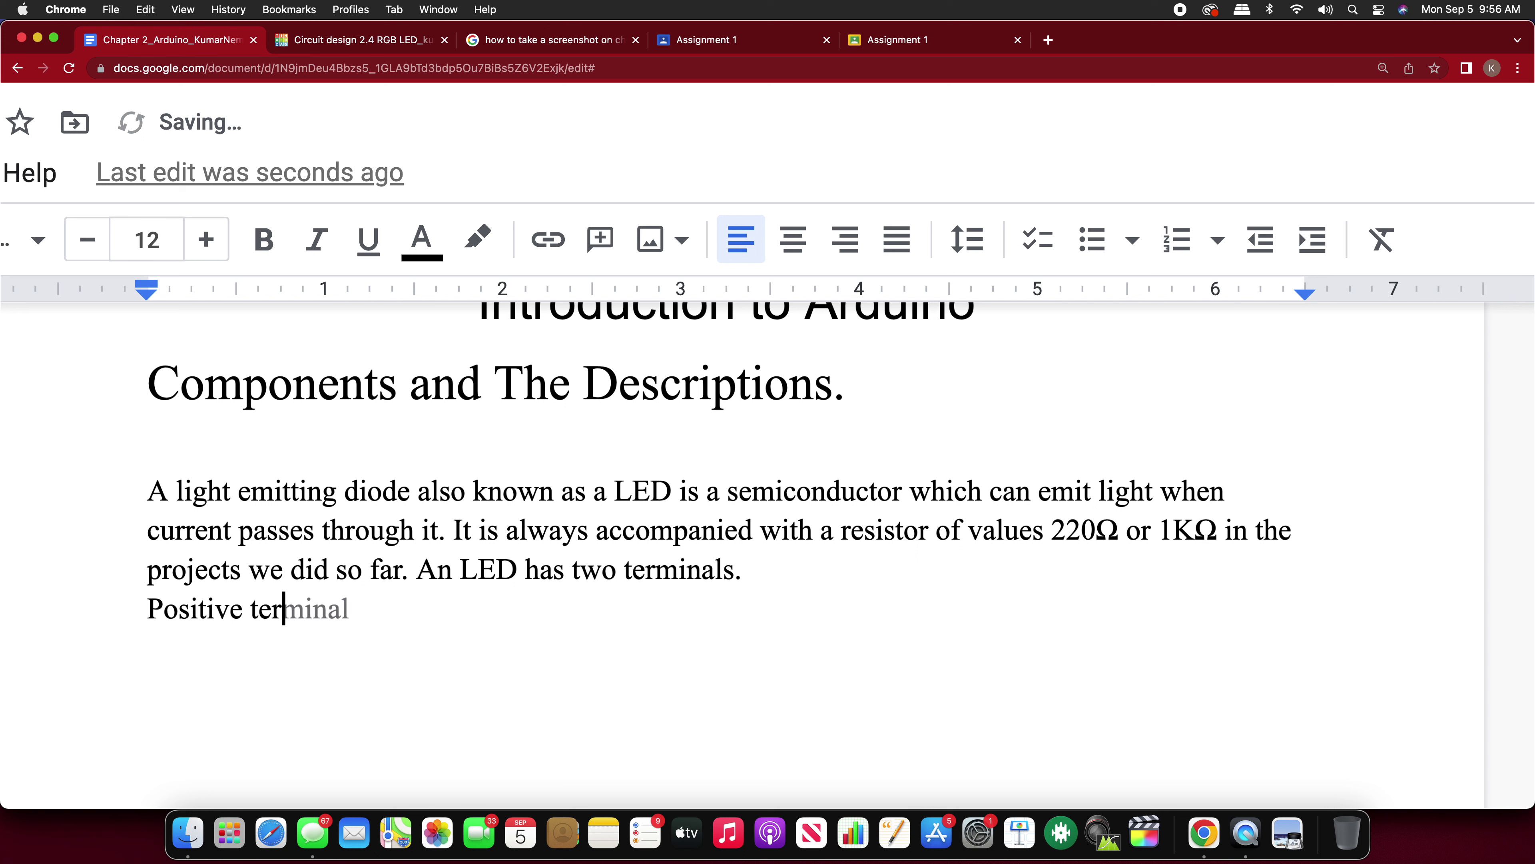
type("minal - C")
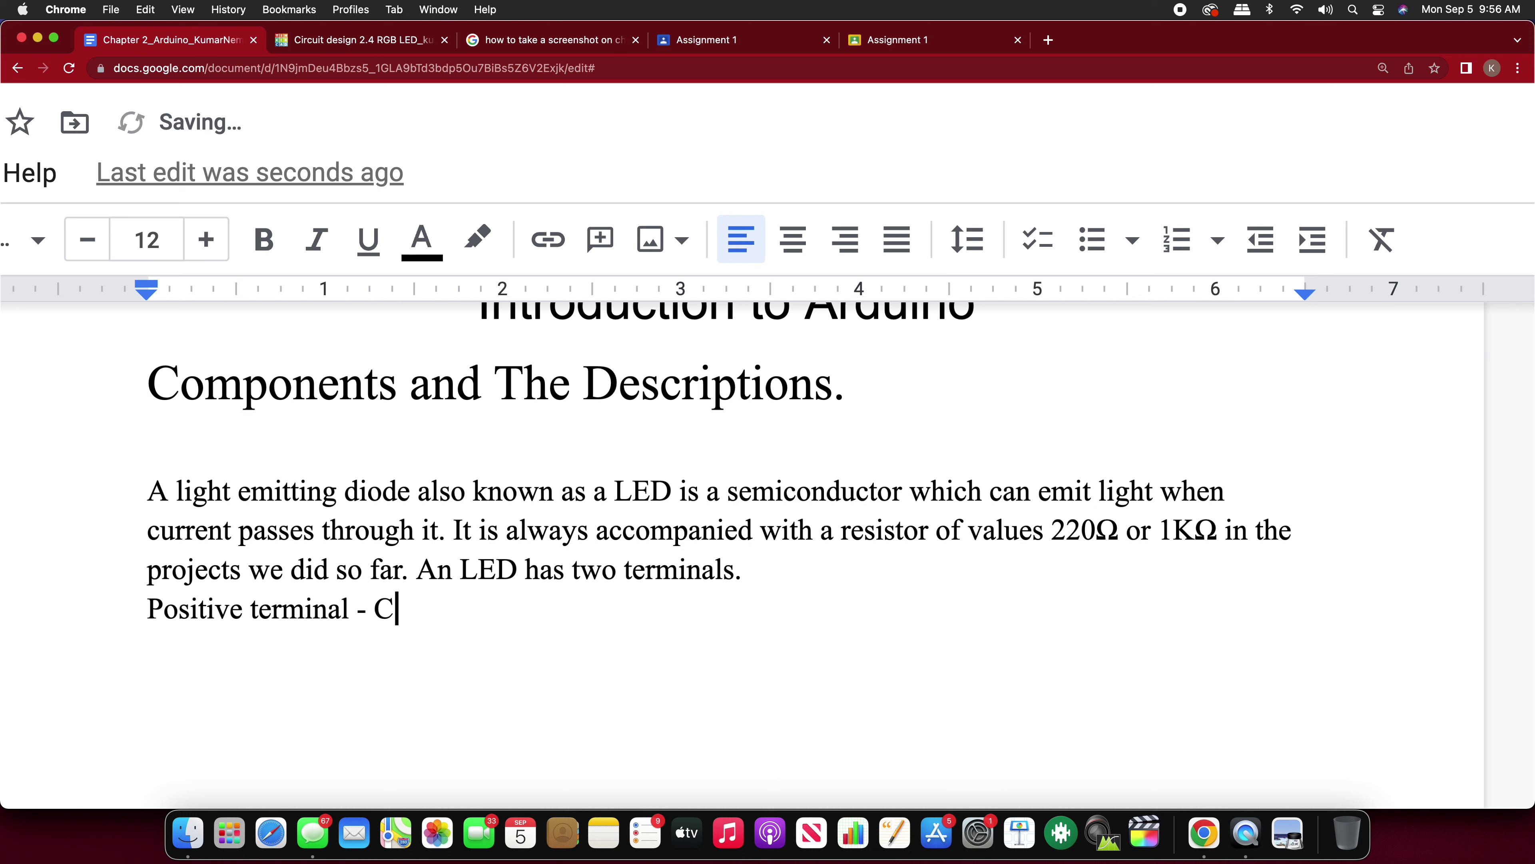
key("BackSpace")
type("Anode")
key("Return")
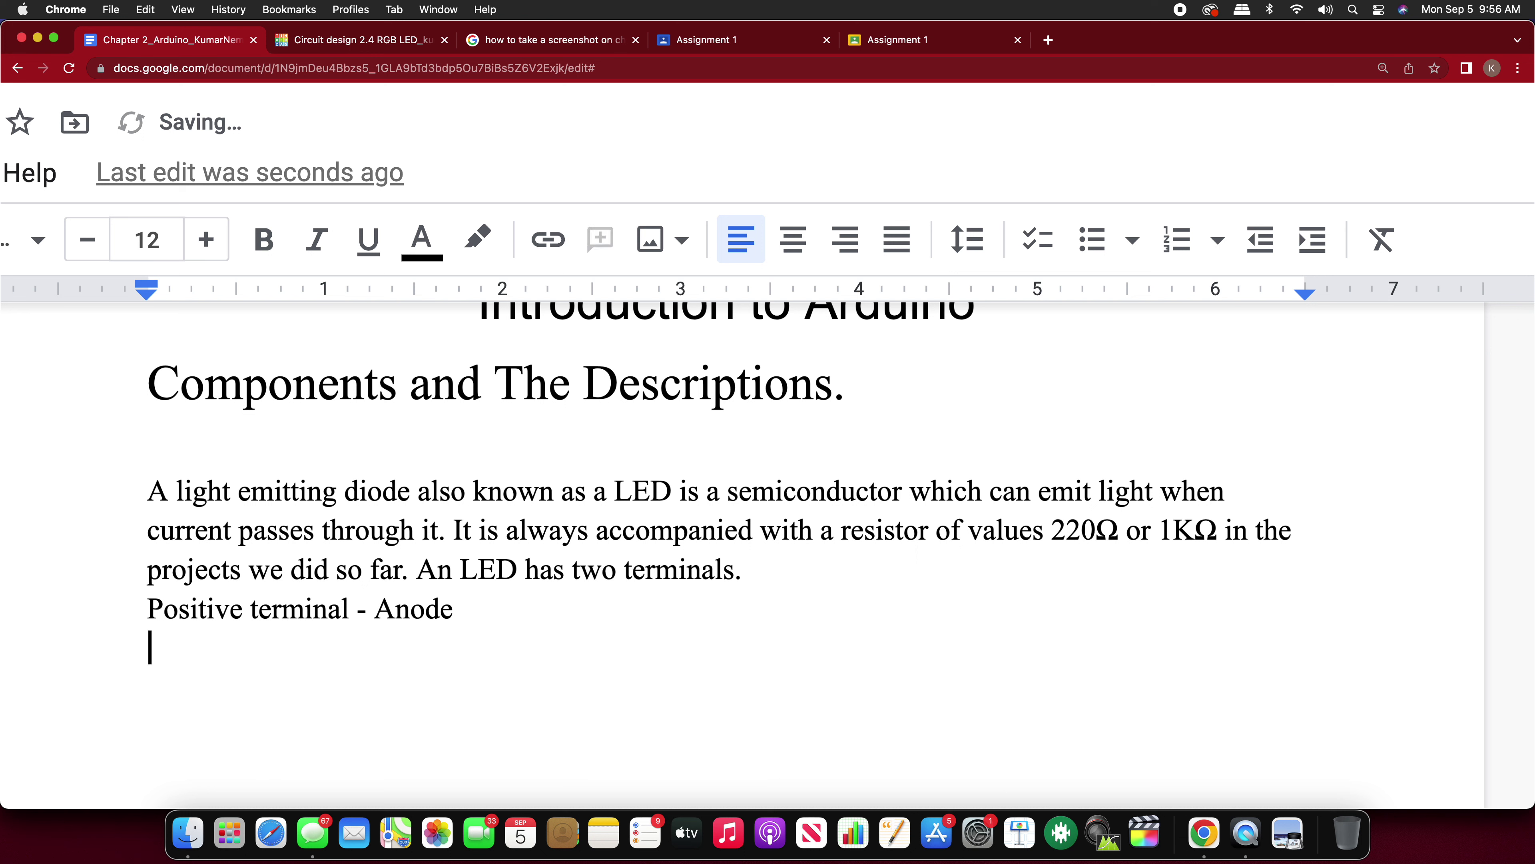
Step: Write "Negative terminal - Cathode." on the line below the positive terminal
type("Ne")
type("oive")
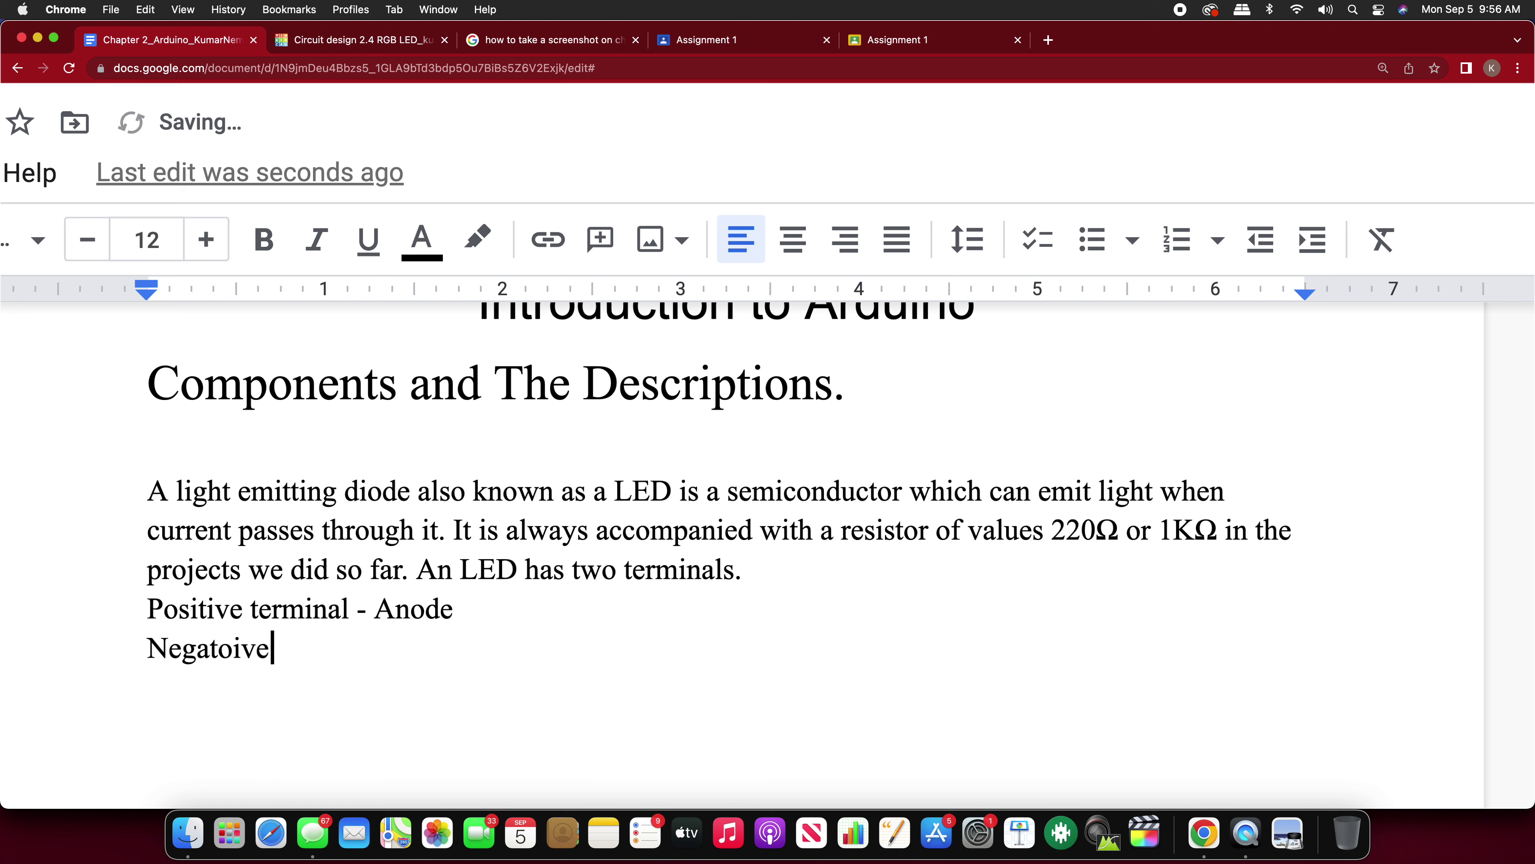
key("BackSpace")
key("BackSpace")
key("BackSpace")
key("BackSpace")
key("BackSpace")
type("ive Tre")
key("BackSpace")
key("BackSpace")
key("BackSpace")
type("terminal")
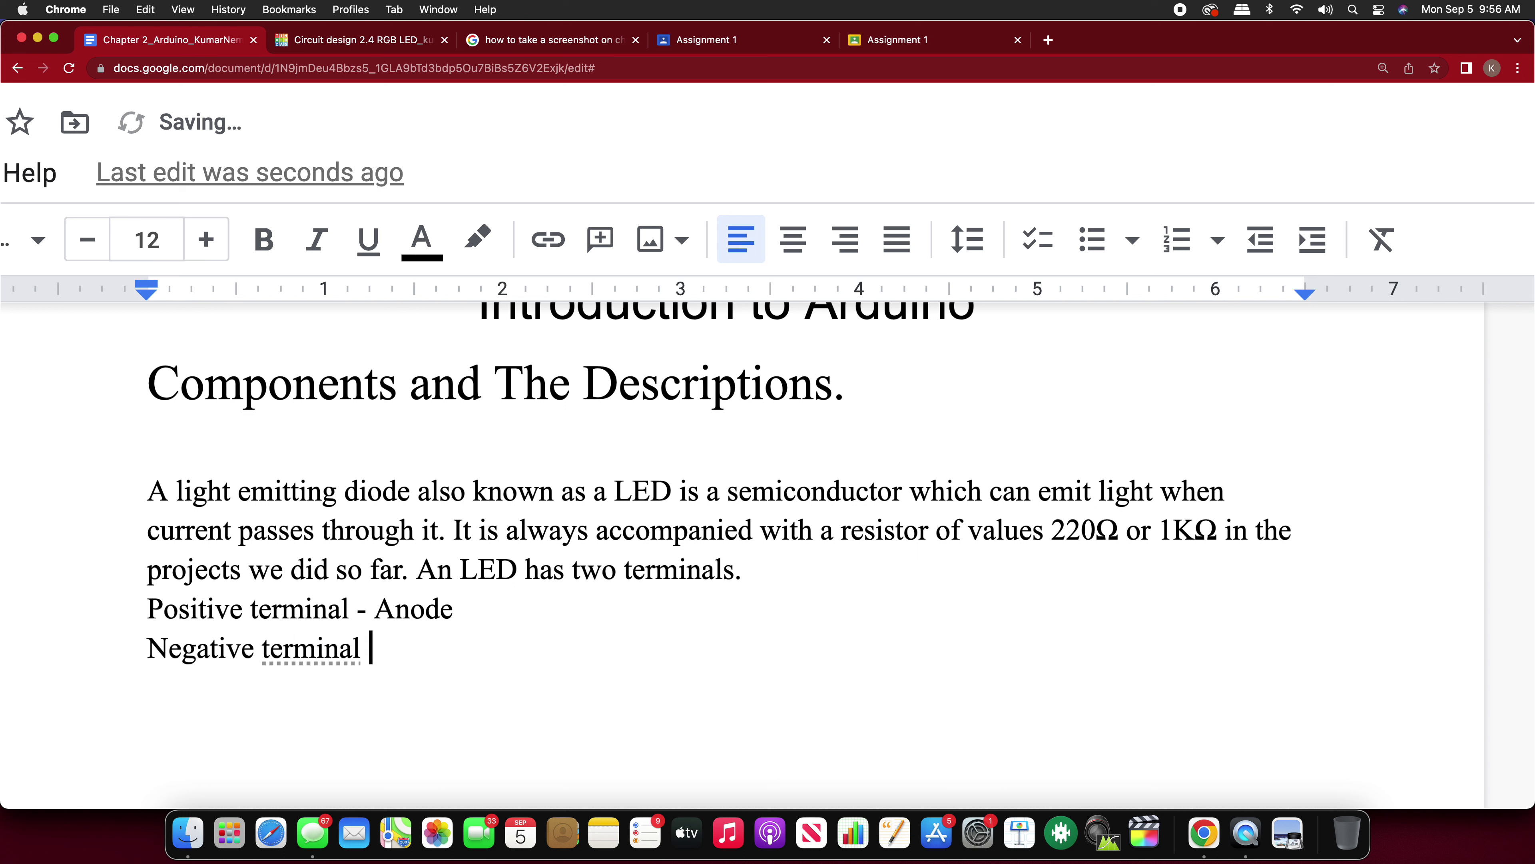
key("BackSpace")
type("- Cathode.")
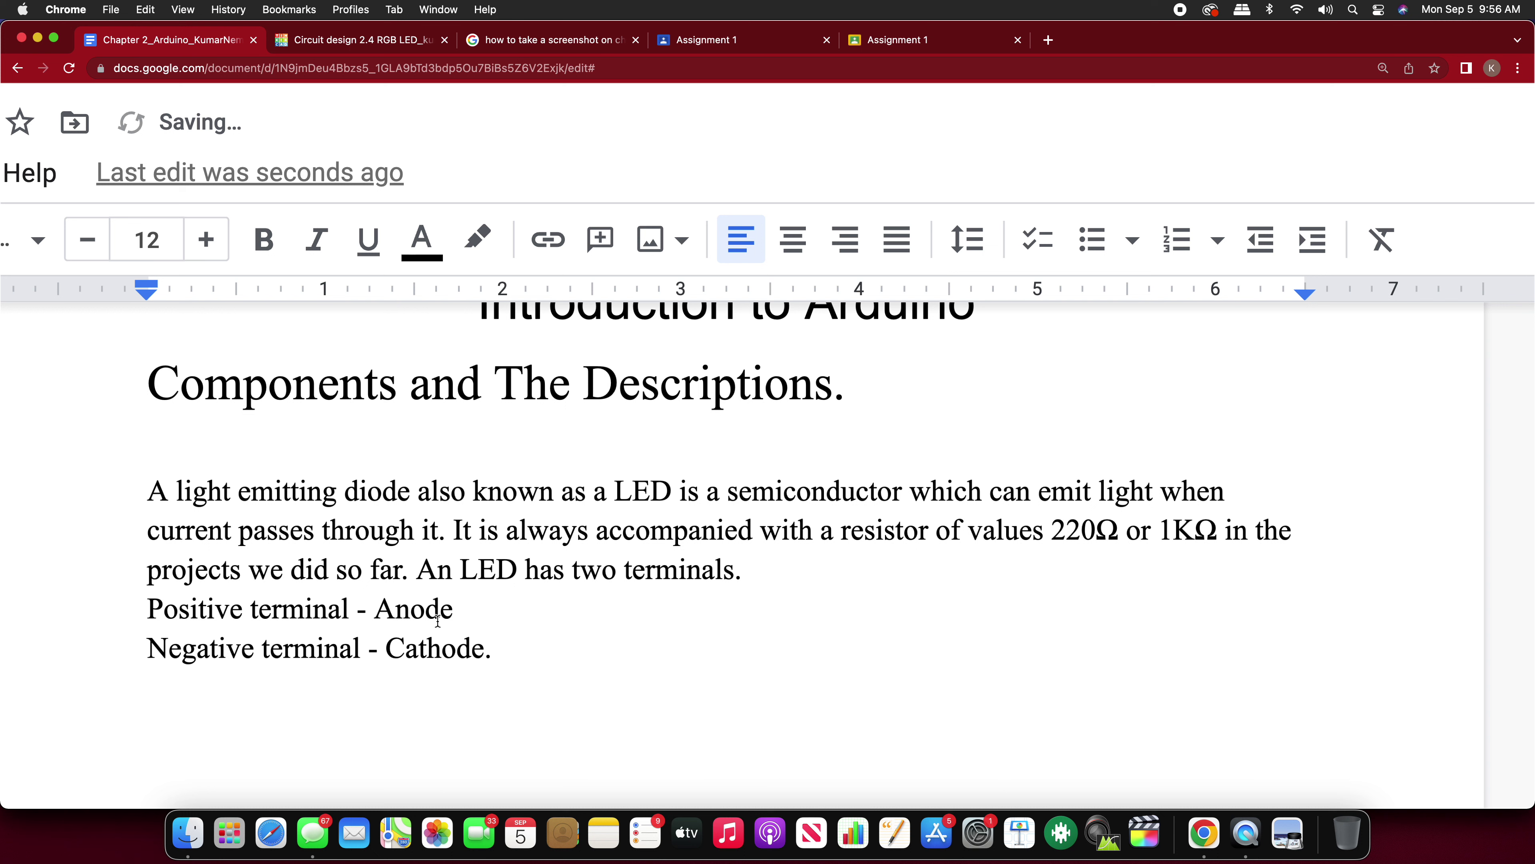
Step: End the Anode line with a period and format both terminal lines as a checkbox list
left_click(454, 611)
type(".")
left_click_drag(503, 645, 149, 612)
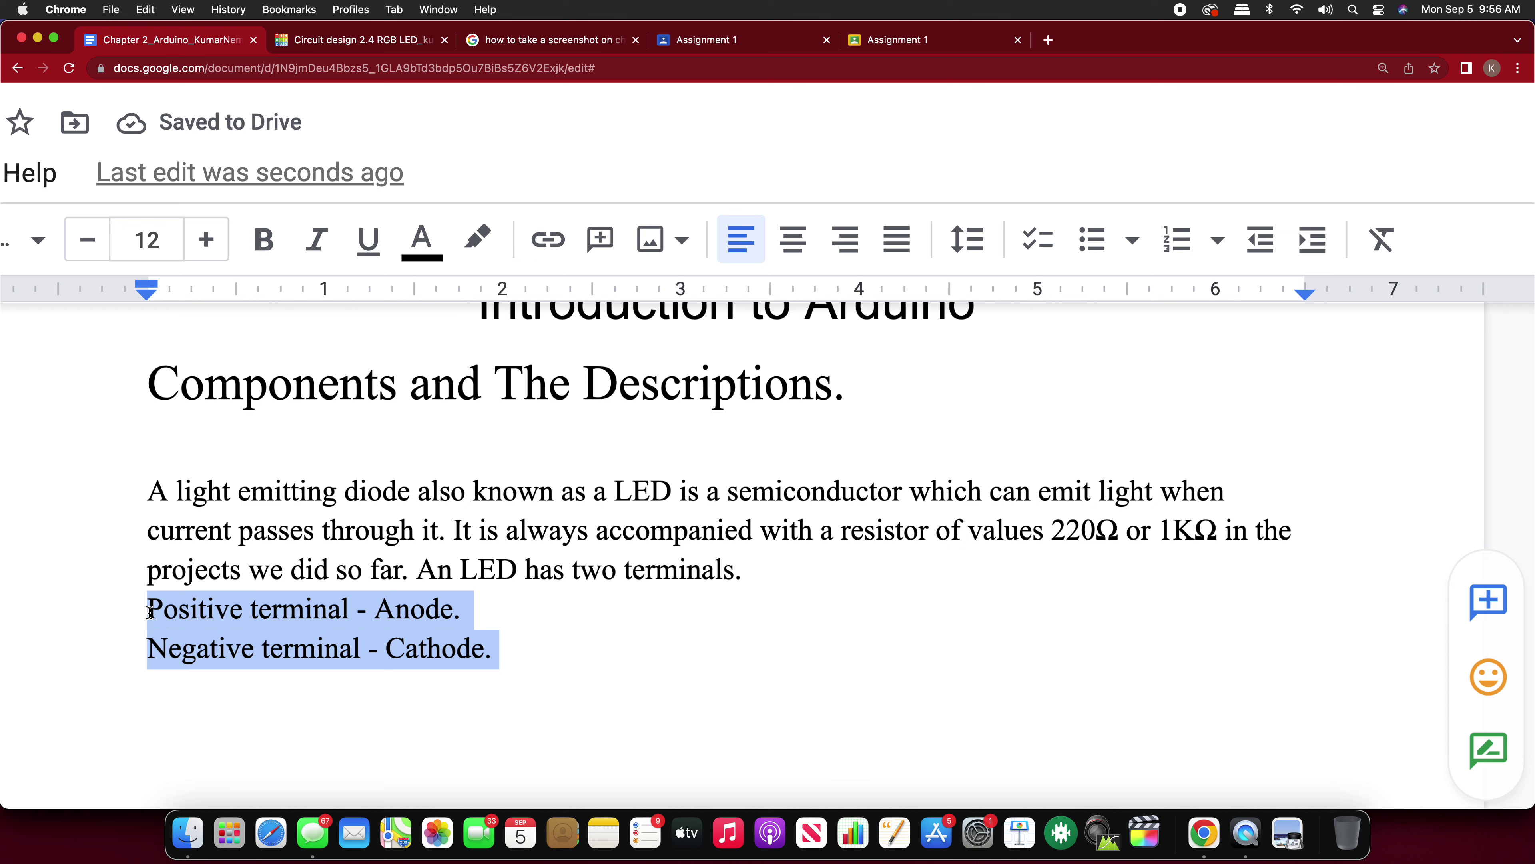
left_click(1132, 242)
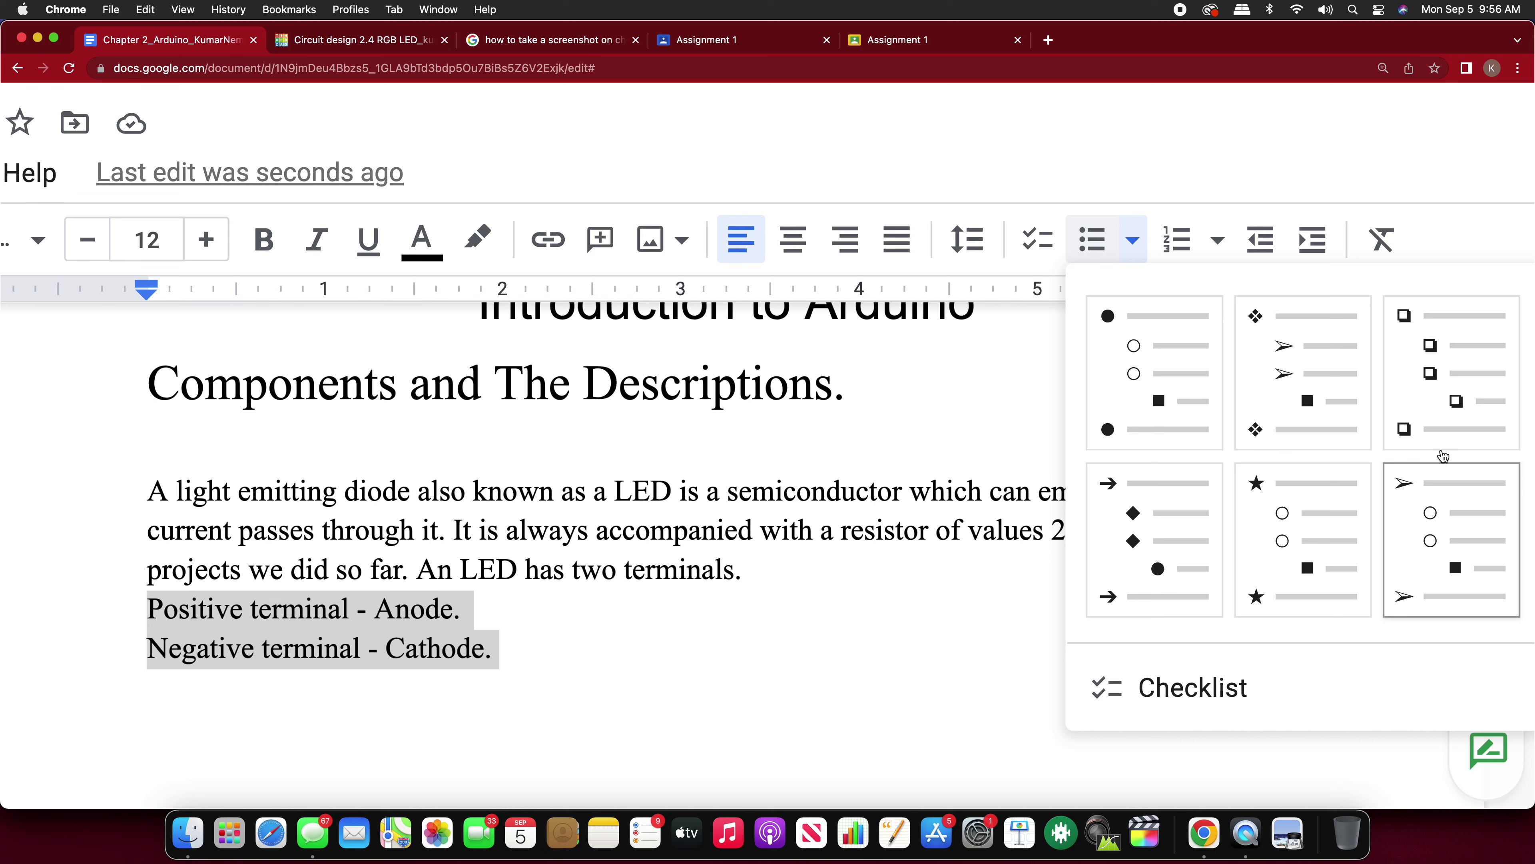
left_click(1416, 379)
left_click(769, 618)
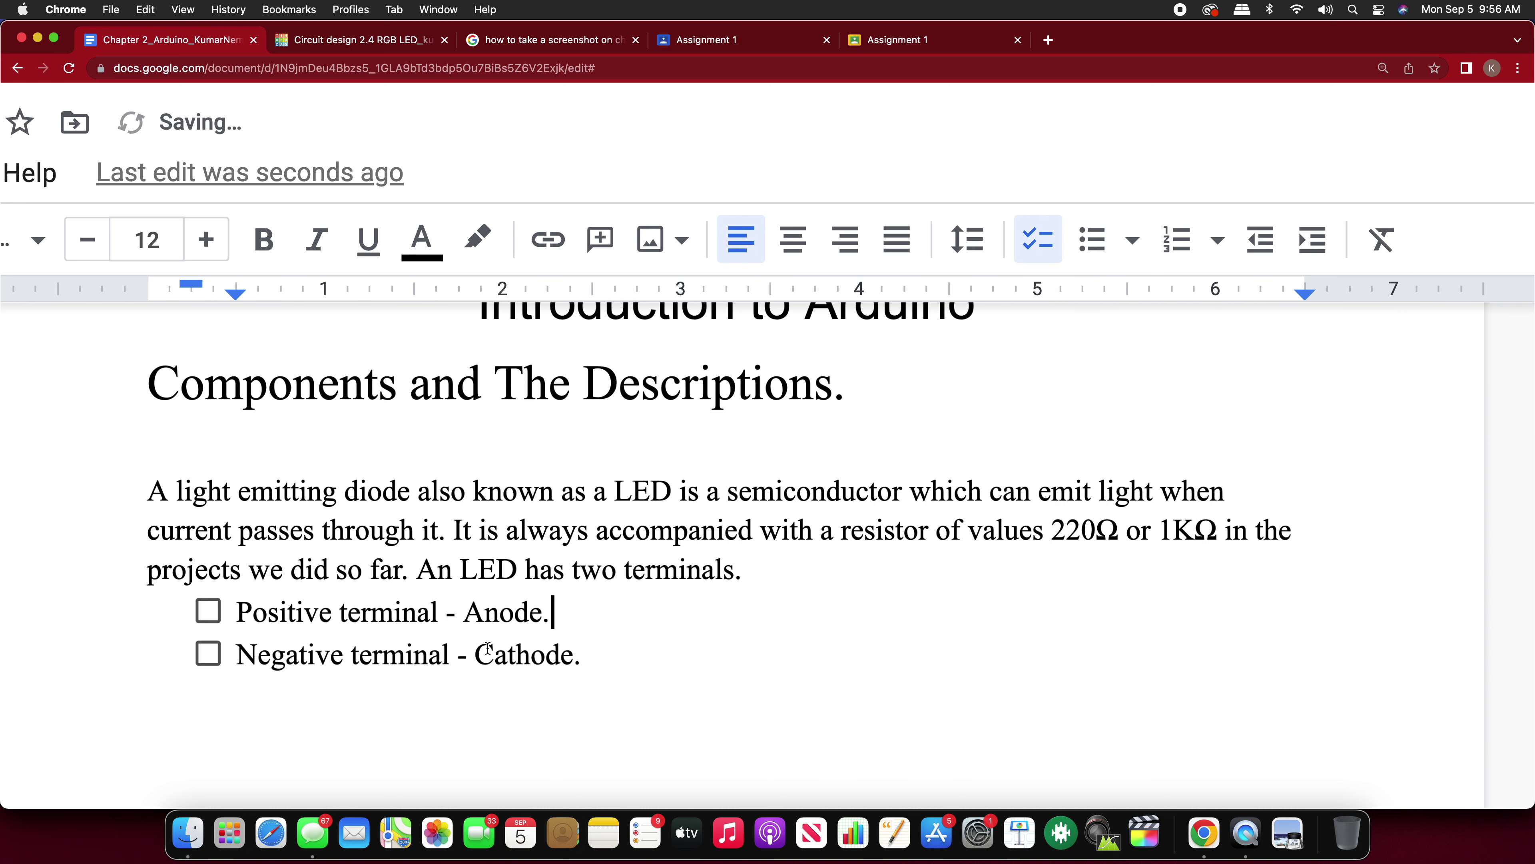
Step: Start a plain, unindented line without a checkbox below the negative terminal item
double_click(597, 662)
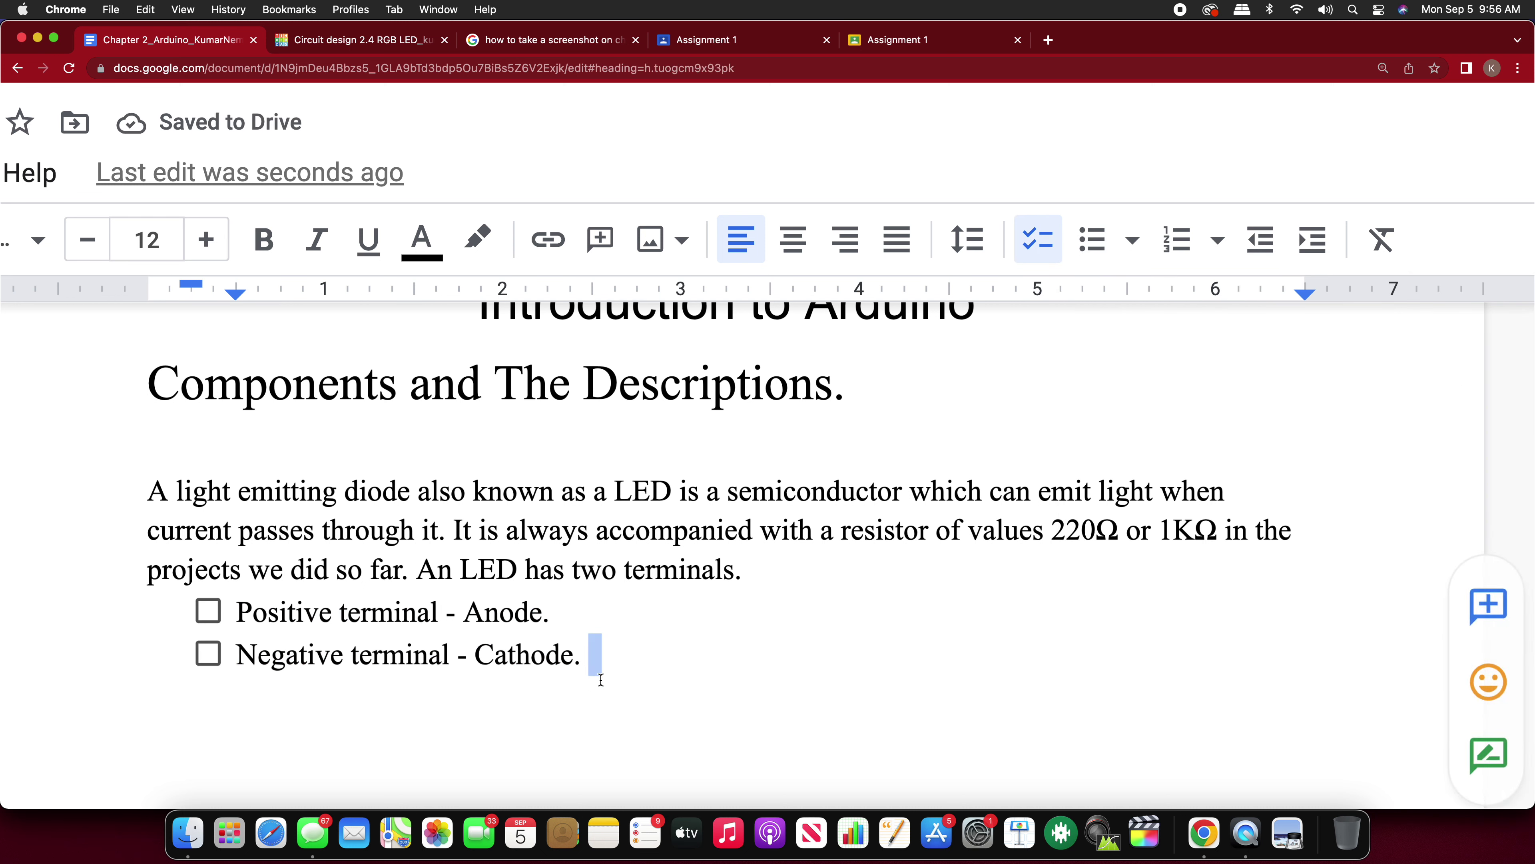
left_click(585, 659)
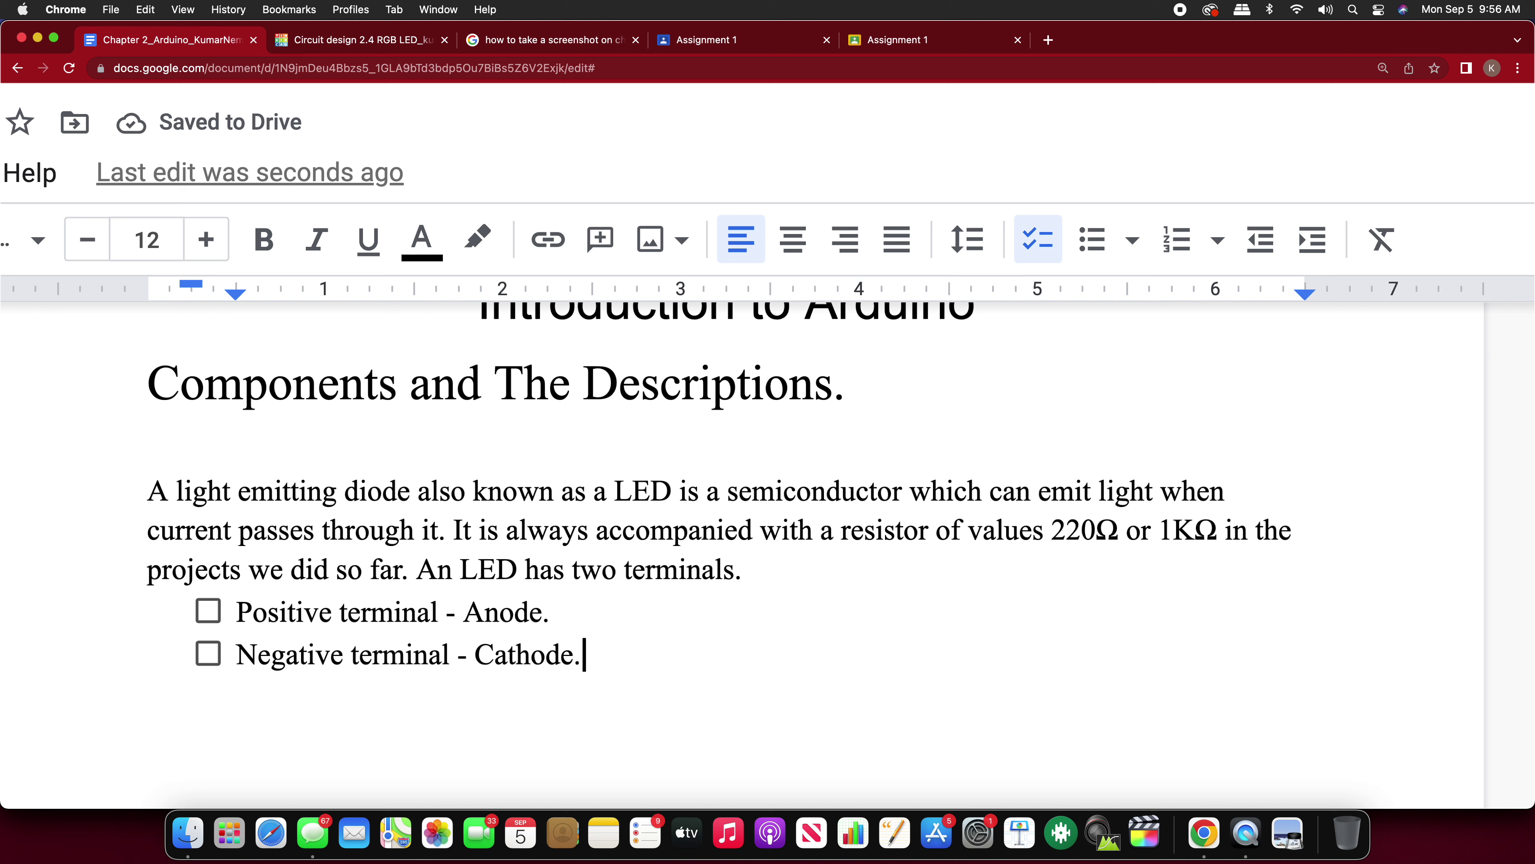
key("Return")
key("BackSpace")
key("BackSpace")
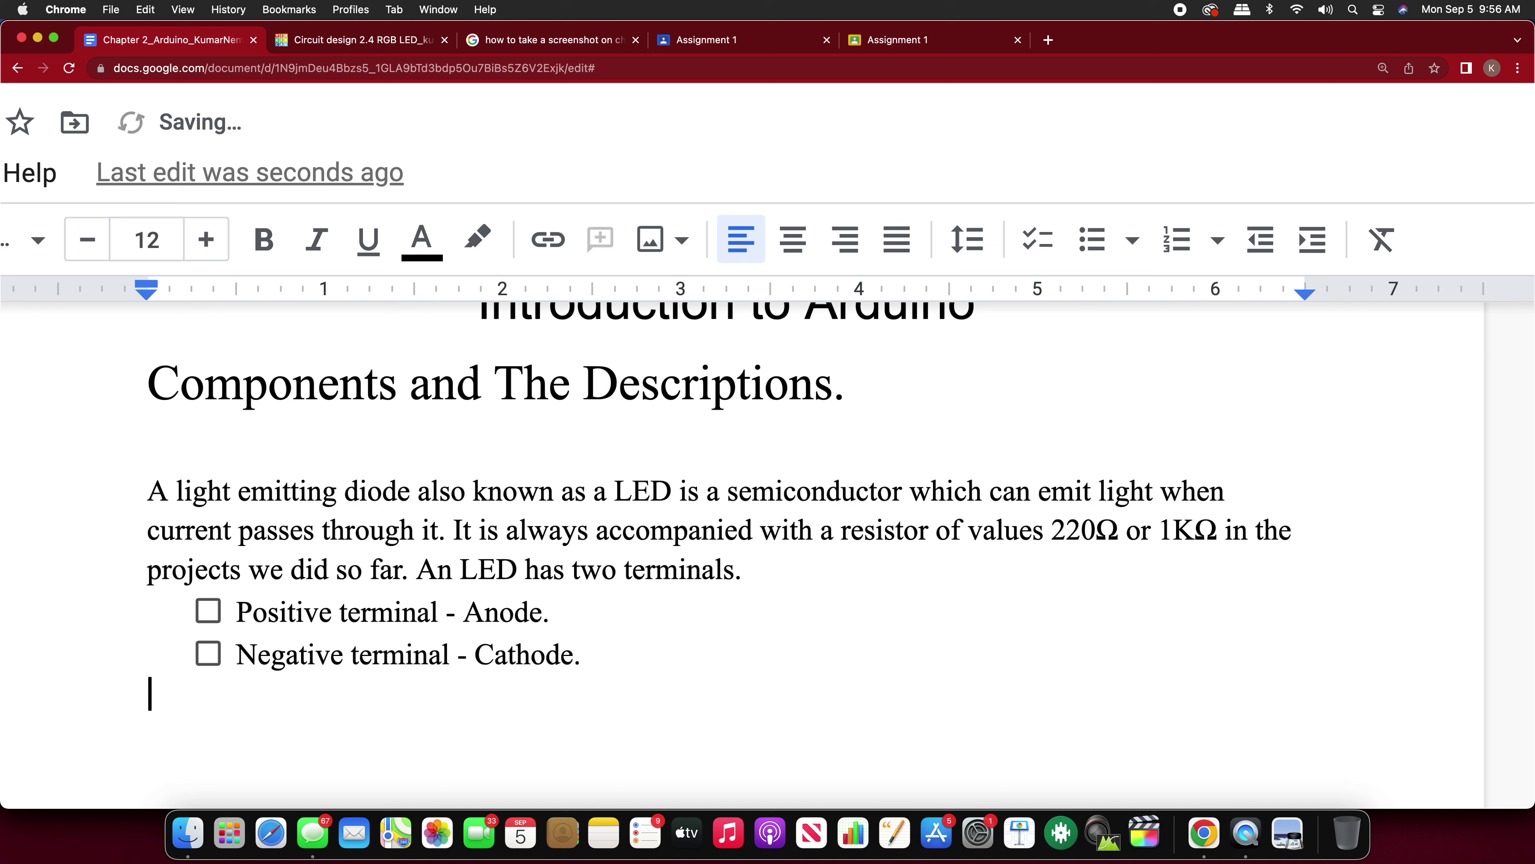
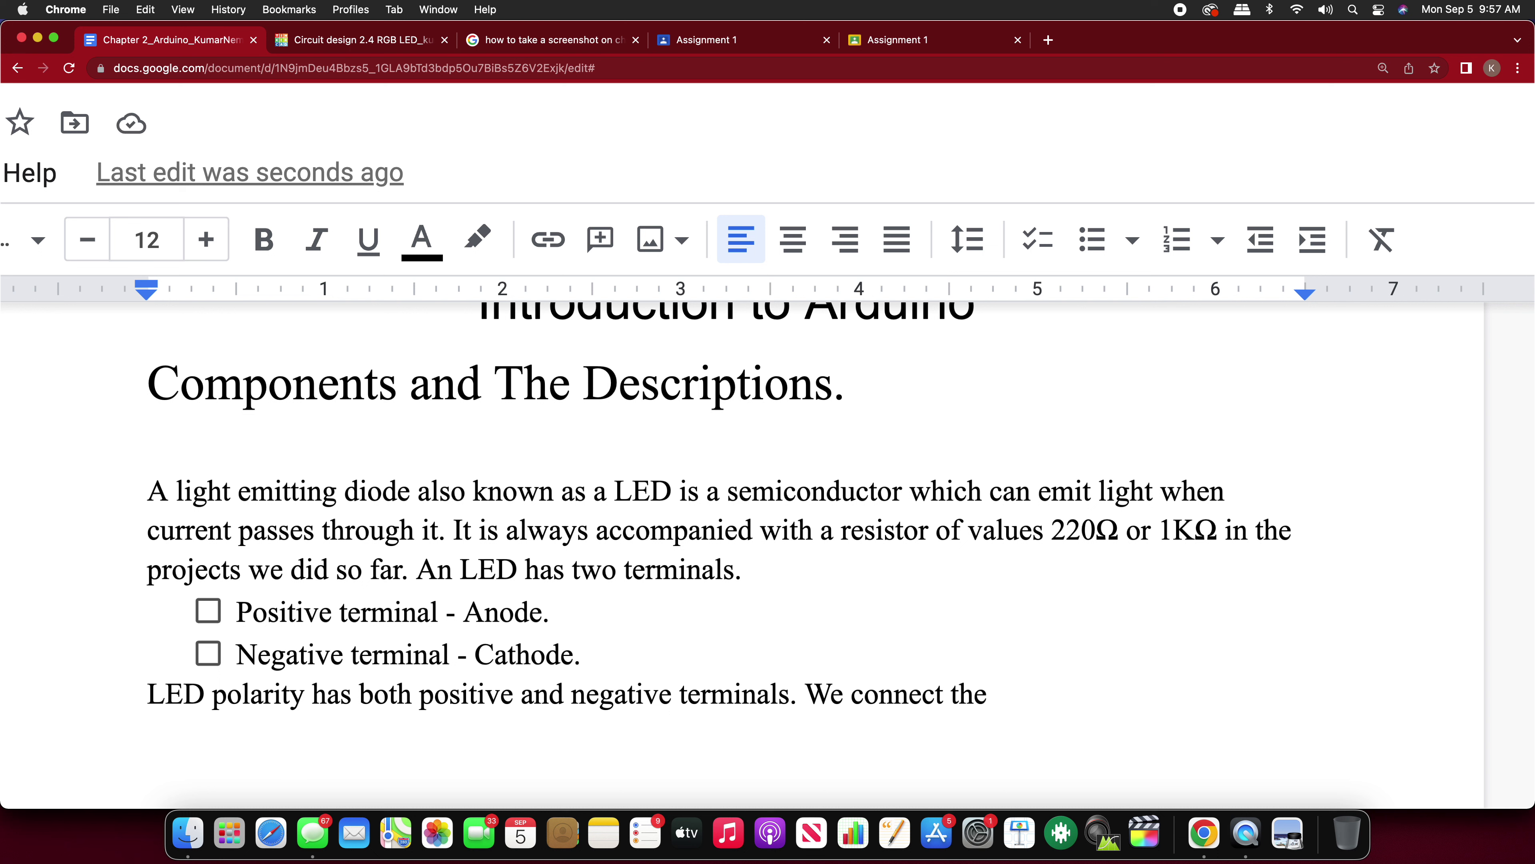
Step: Continue the text after "We connect the" with "Digital pins to the Anode, and", correcting the capitalization of Anode
type("Di")
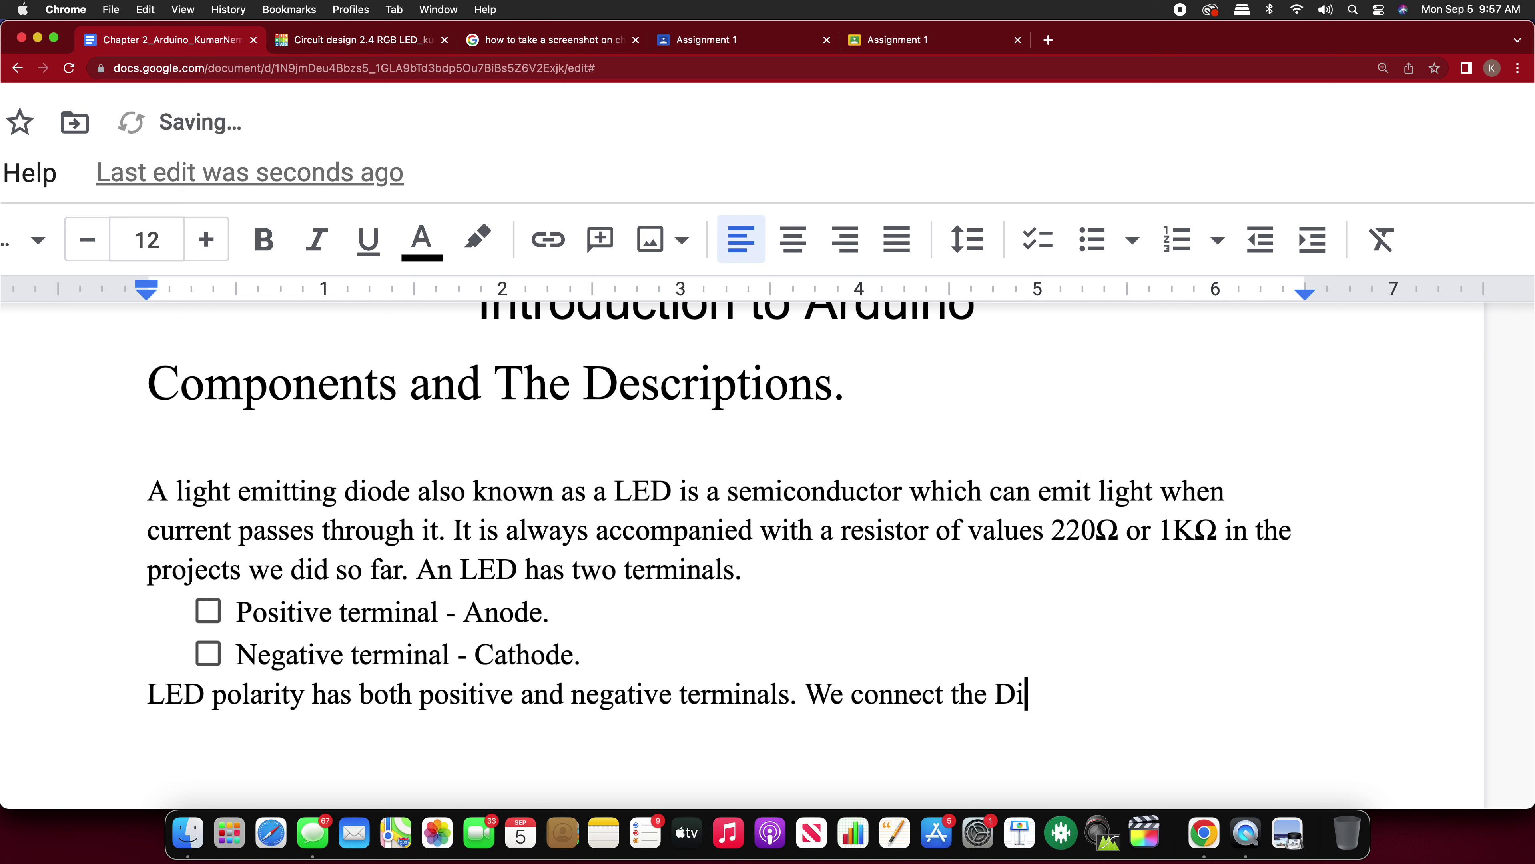
type("gital pins to")
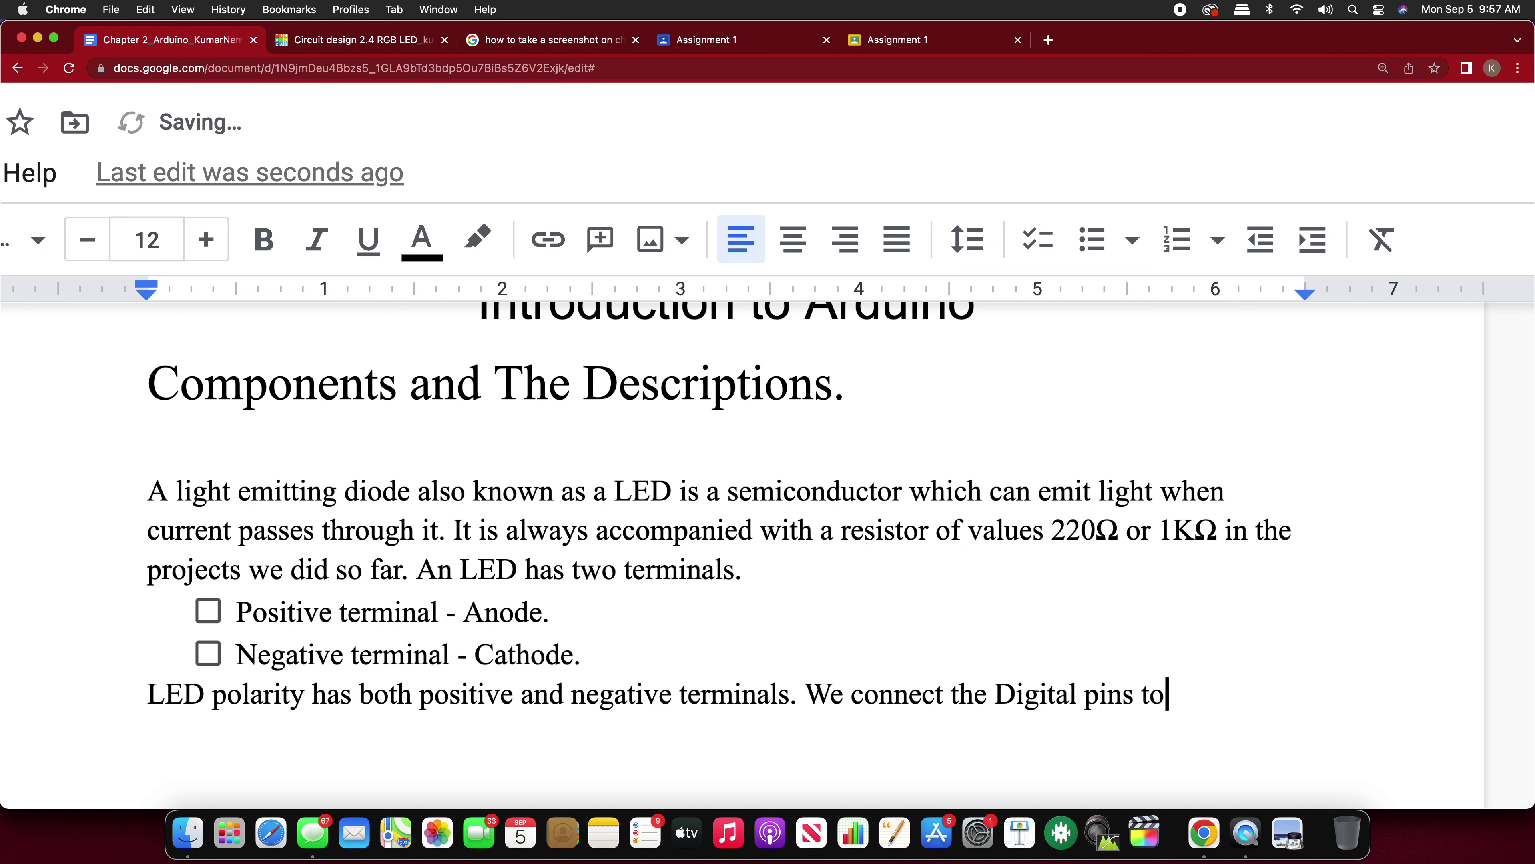
type(" the ANode, and")
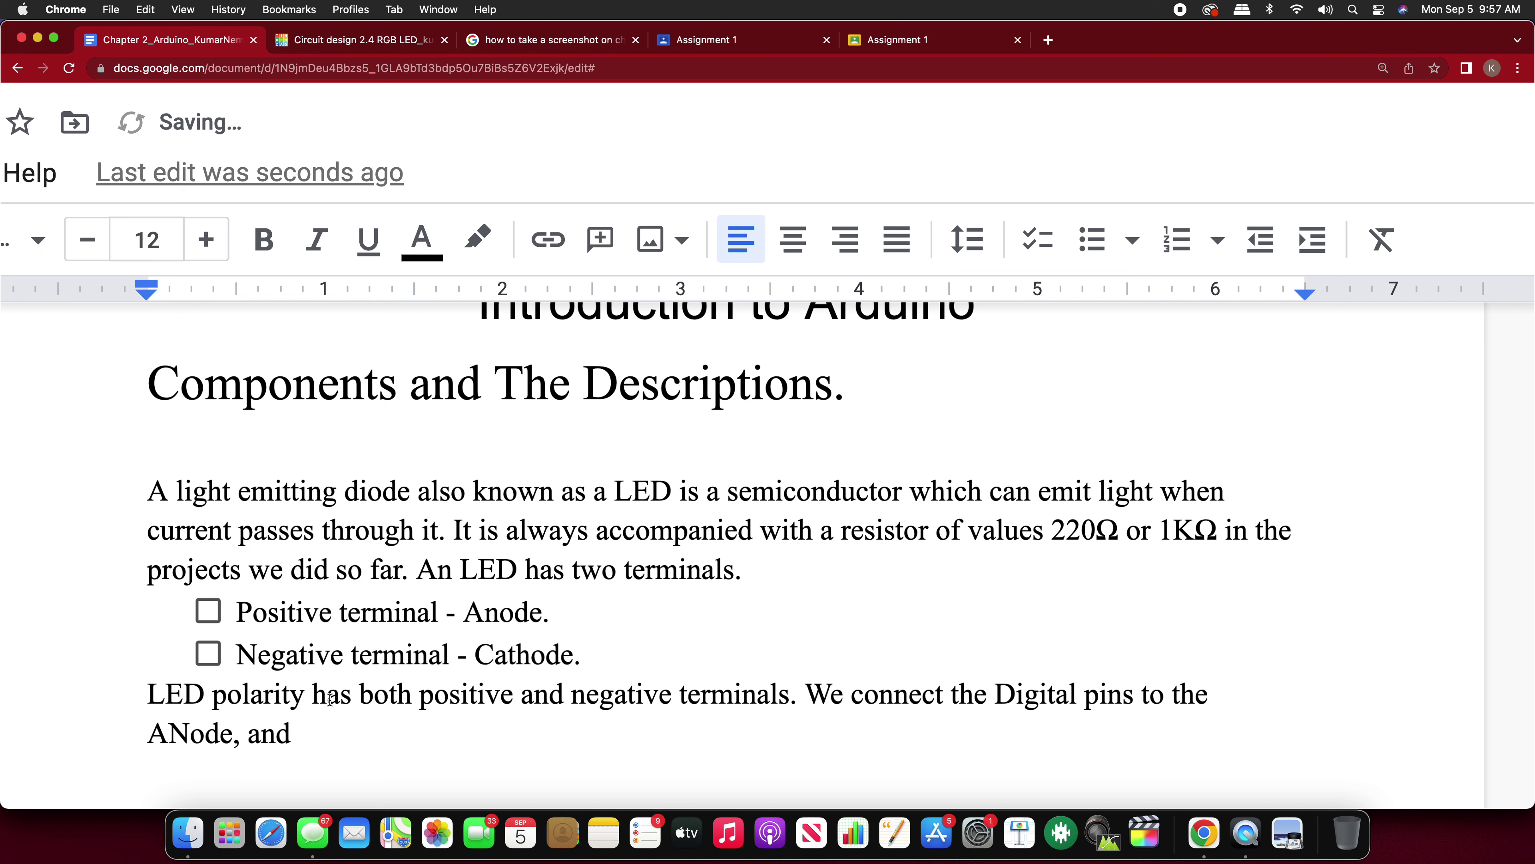
left_click(187, 739)
key("BackSpace")
type("n")
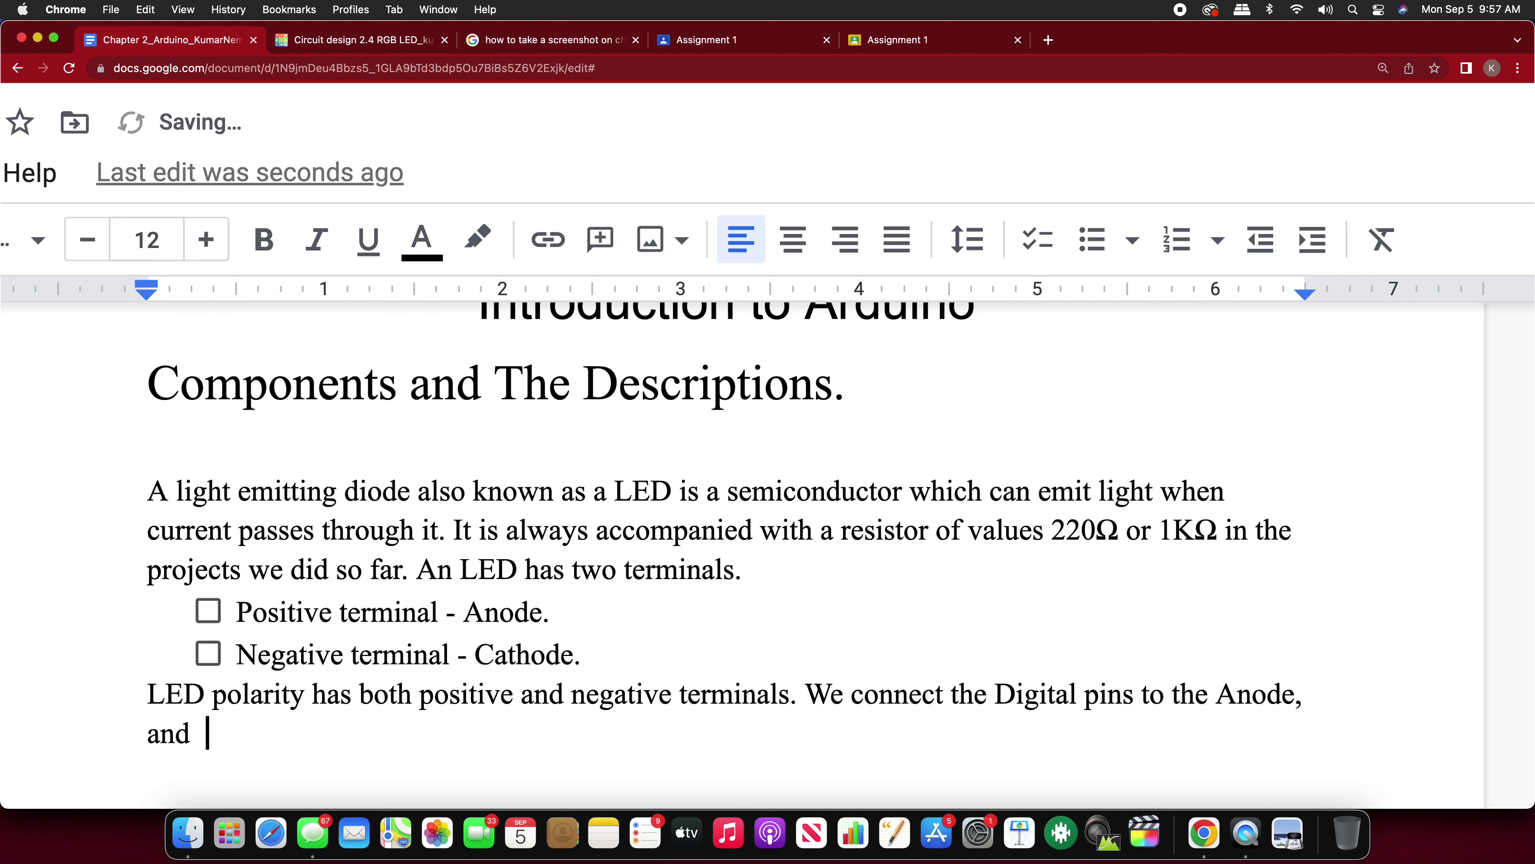
Step: Continue the polarity sentence with "with a resistor the Cathode is always connected to"
type("als.")
key("BackSpace")
key("BackSpace")
type("with a resistor ")
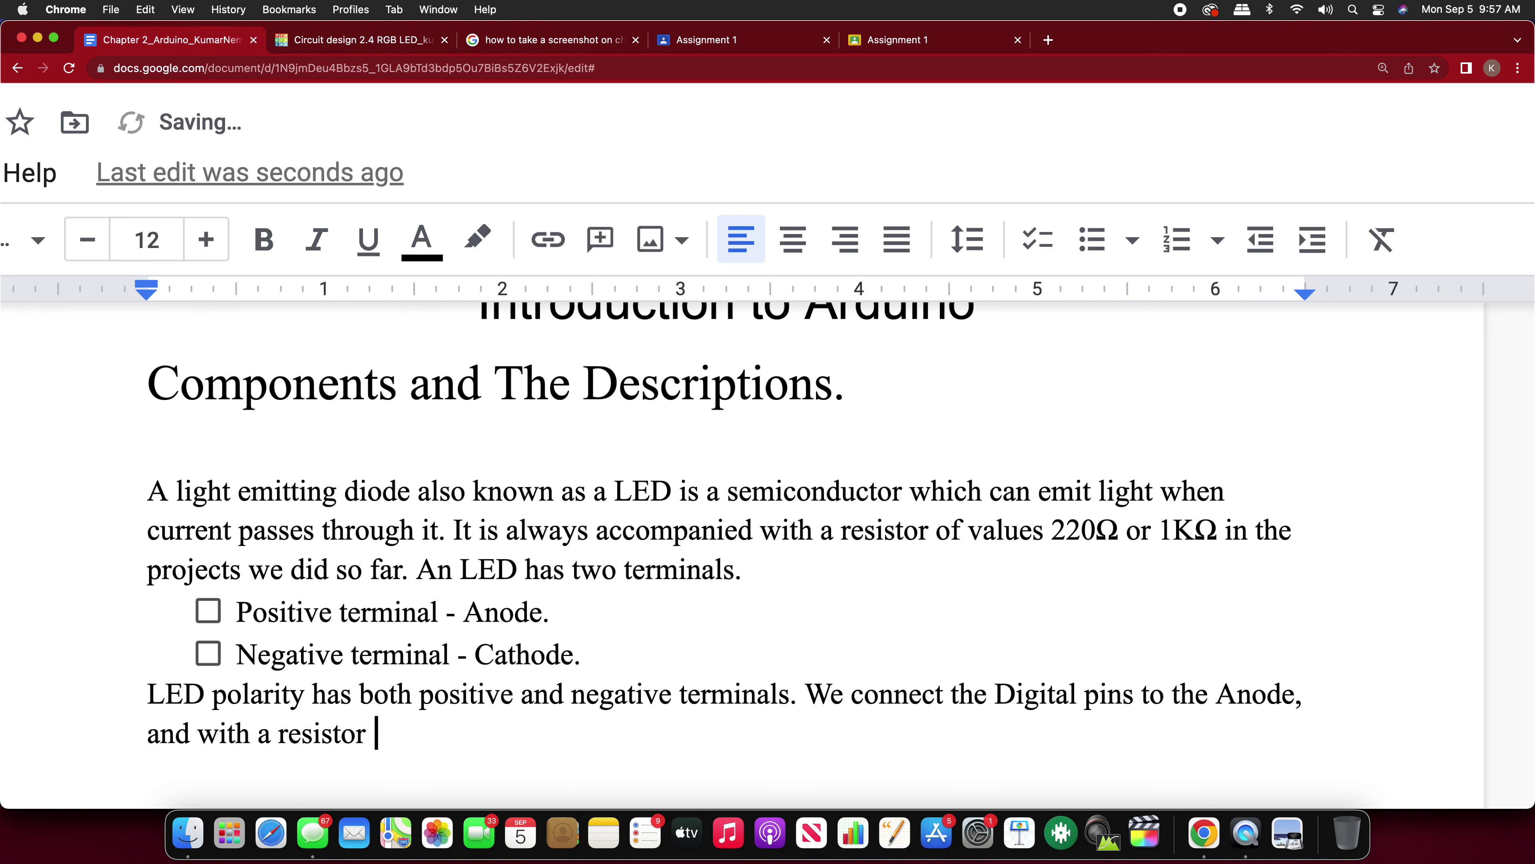
type("the Cathode is always")
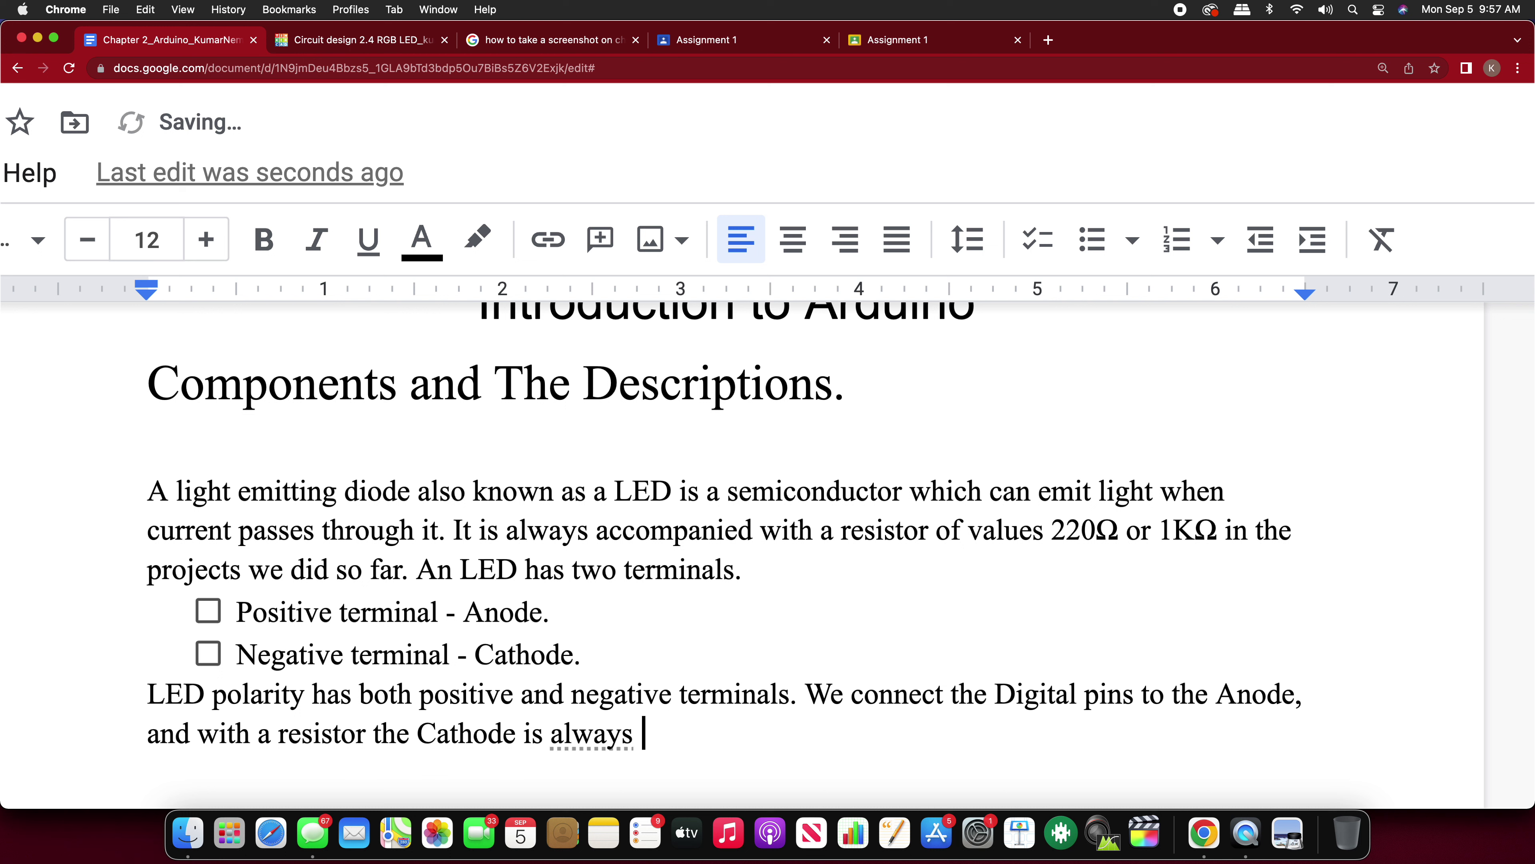
type(" connected to")
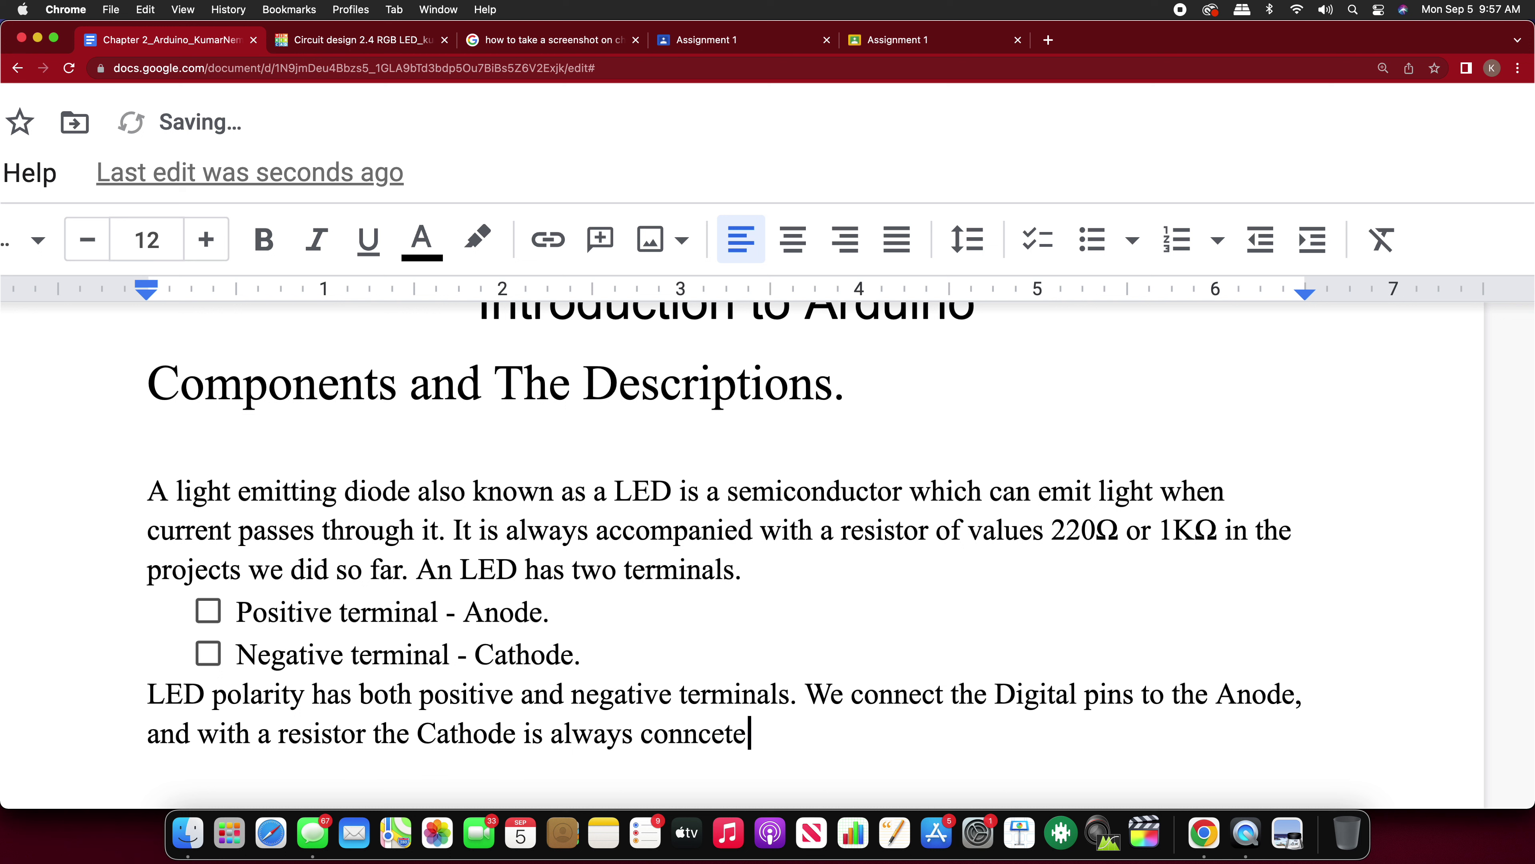
Step: Finish the Cathode connection sentence with "the ground (GND)"
type(" the grou")
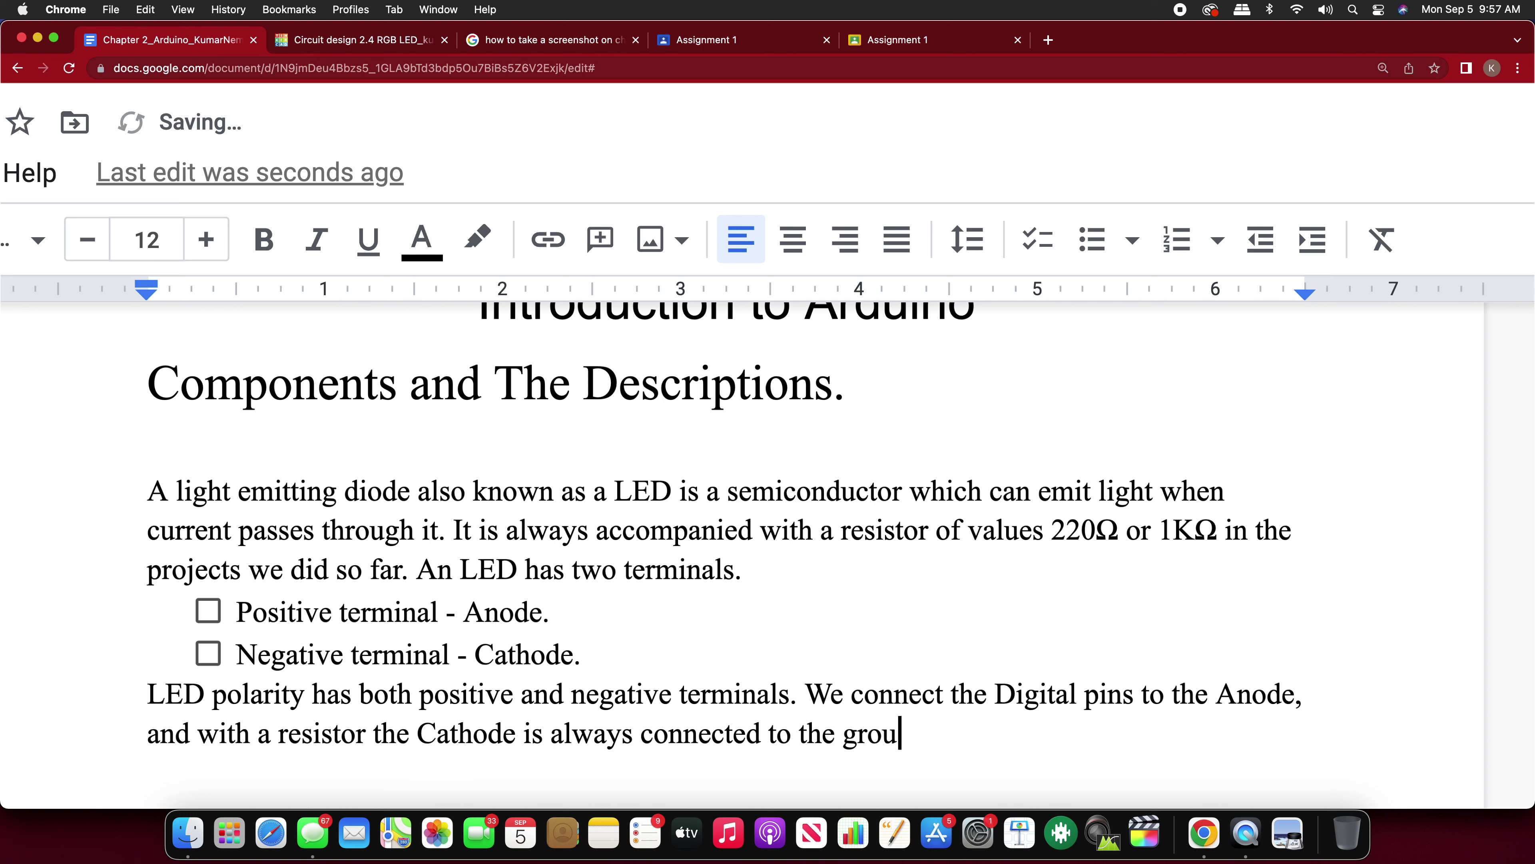
type("nd.")
key("BackSpace")
key("BackSpace")
type("(GND)")
key("Left")
type("GND")
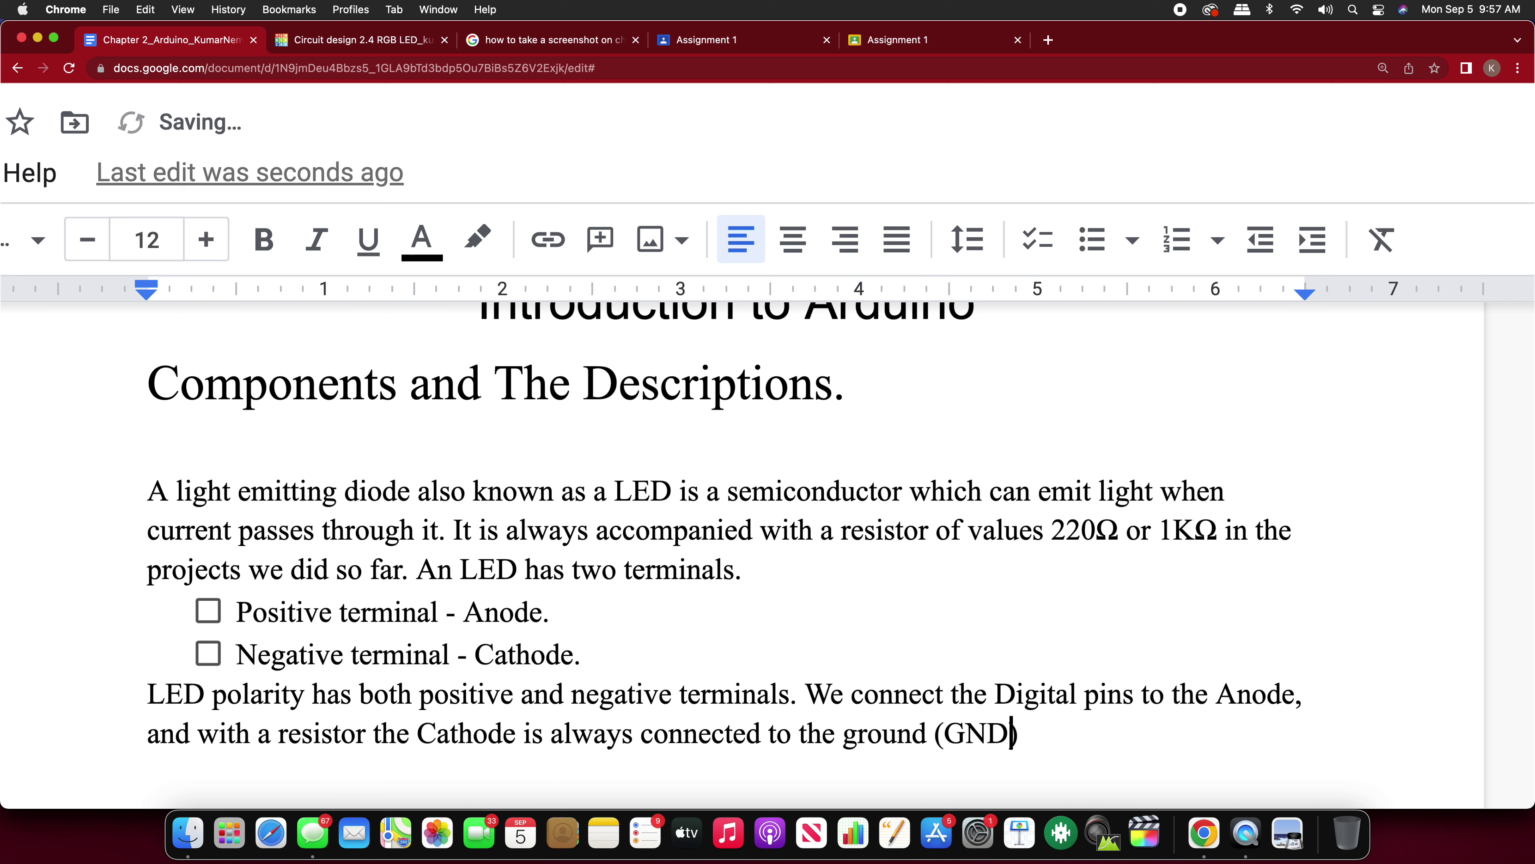
key("Right")
Step: Start a new paragraph below the polarity text, separated by a blank line, with "An RGB LED, is slightly different"
key("Return")
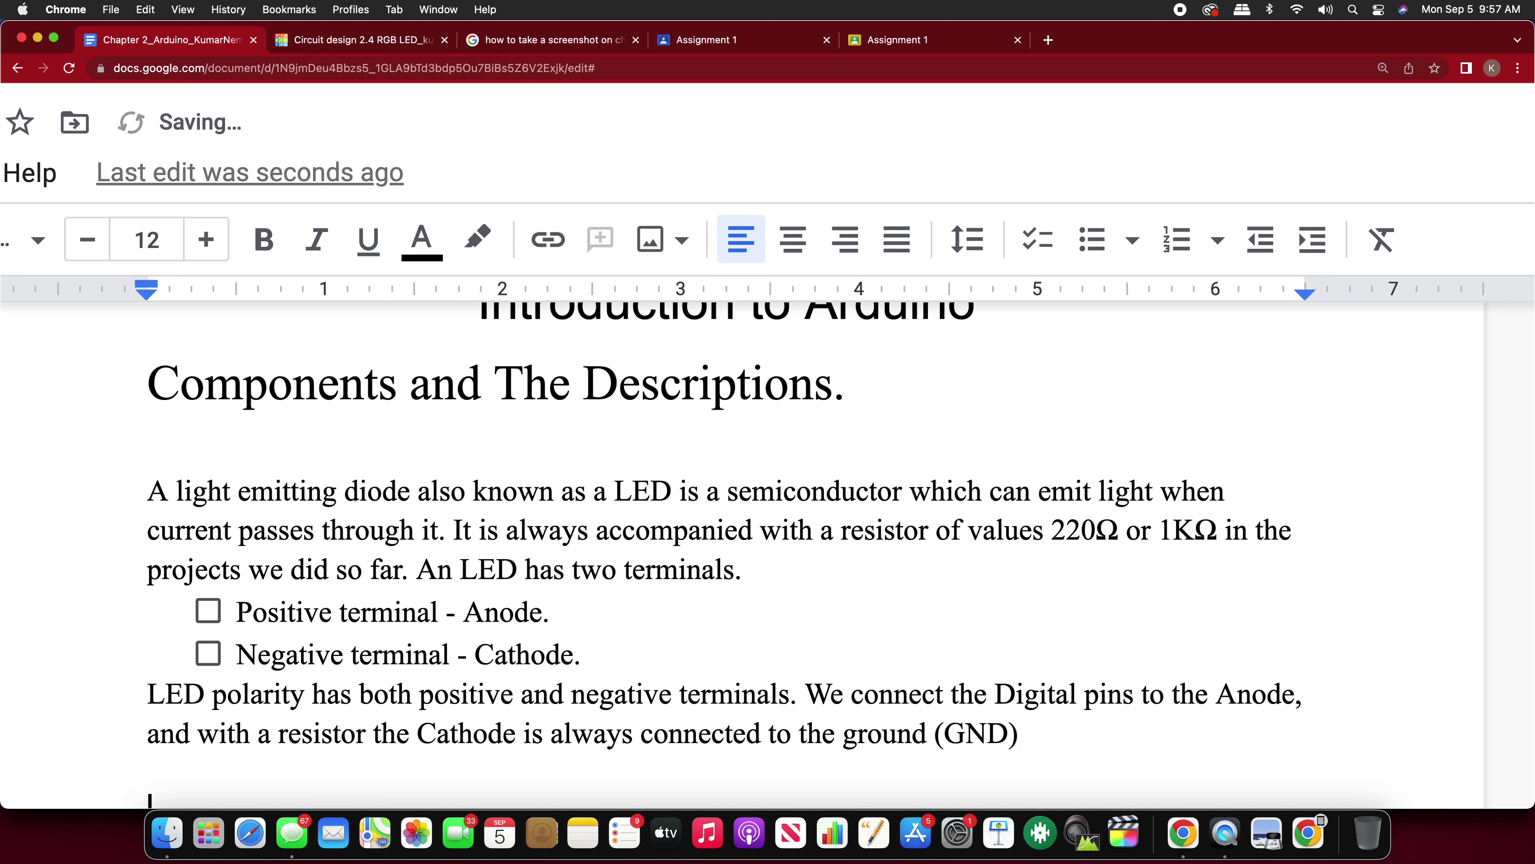
scroll(224, 611, "down", 2)
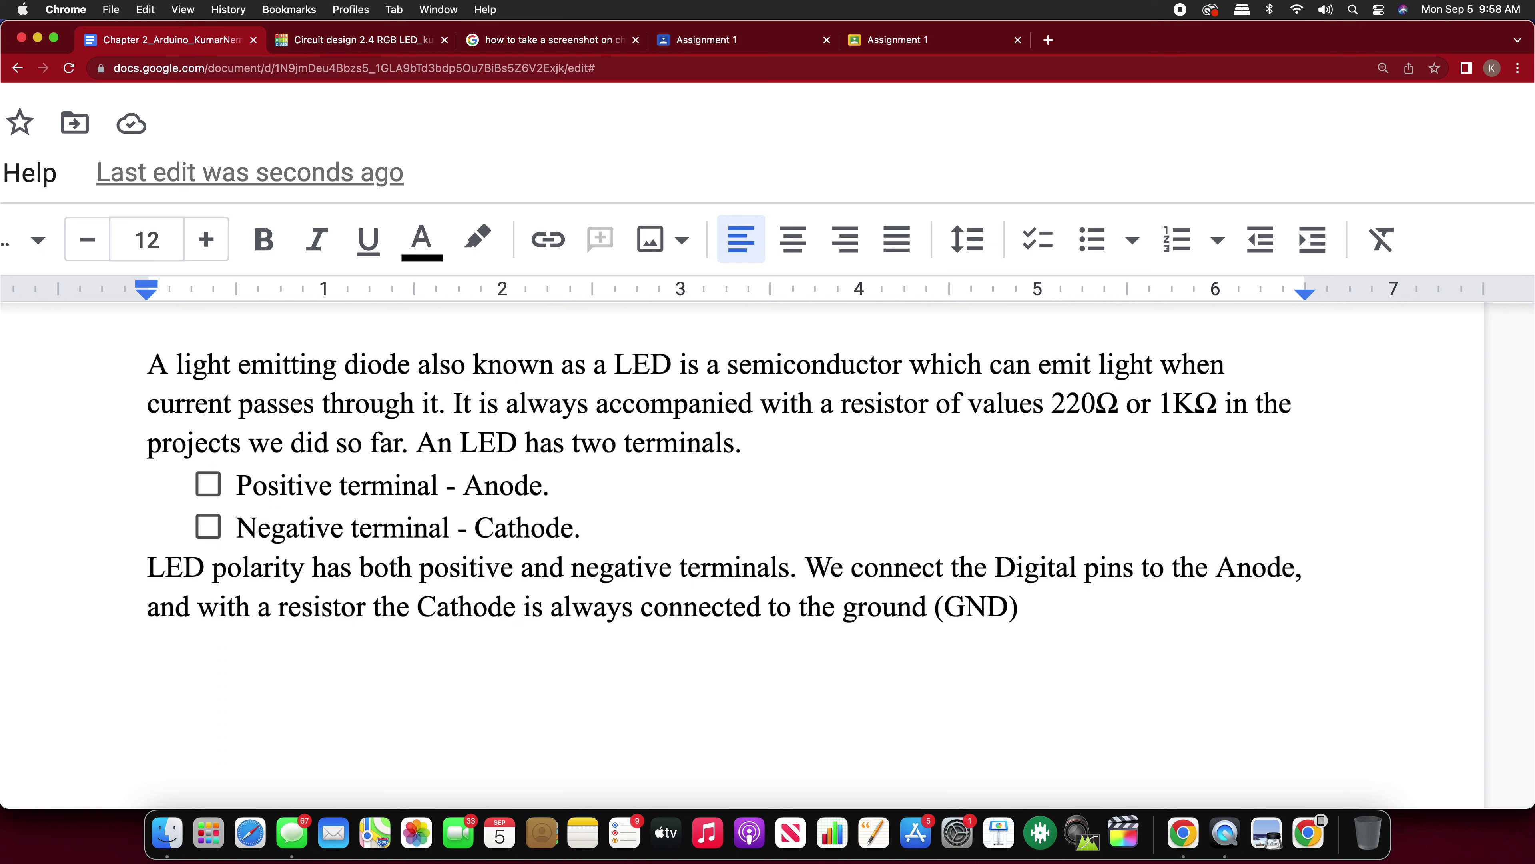
type("An RGB ")
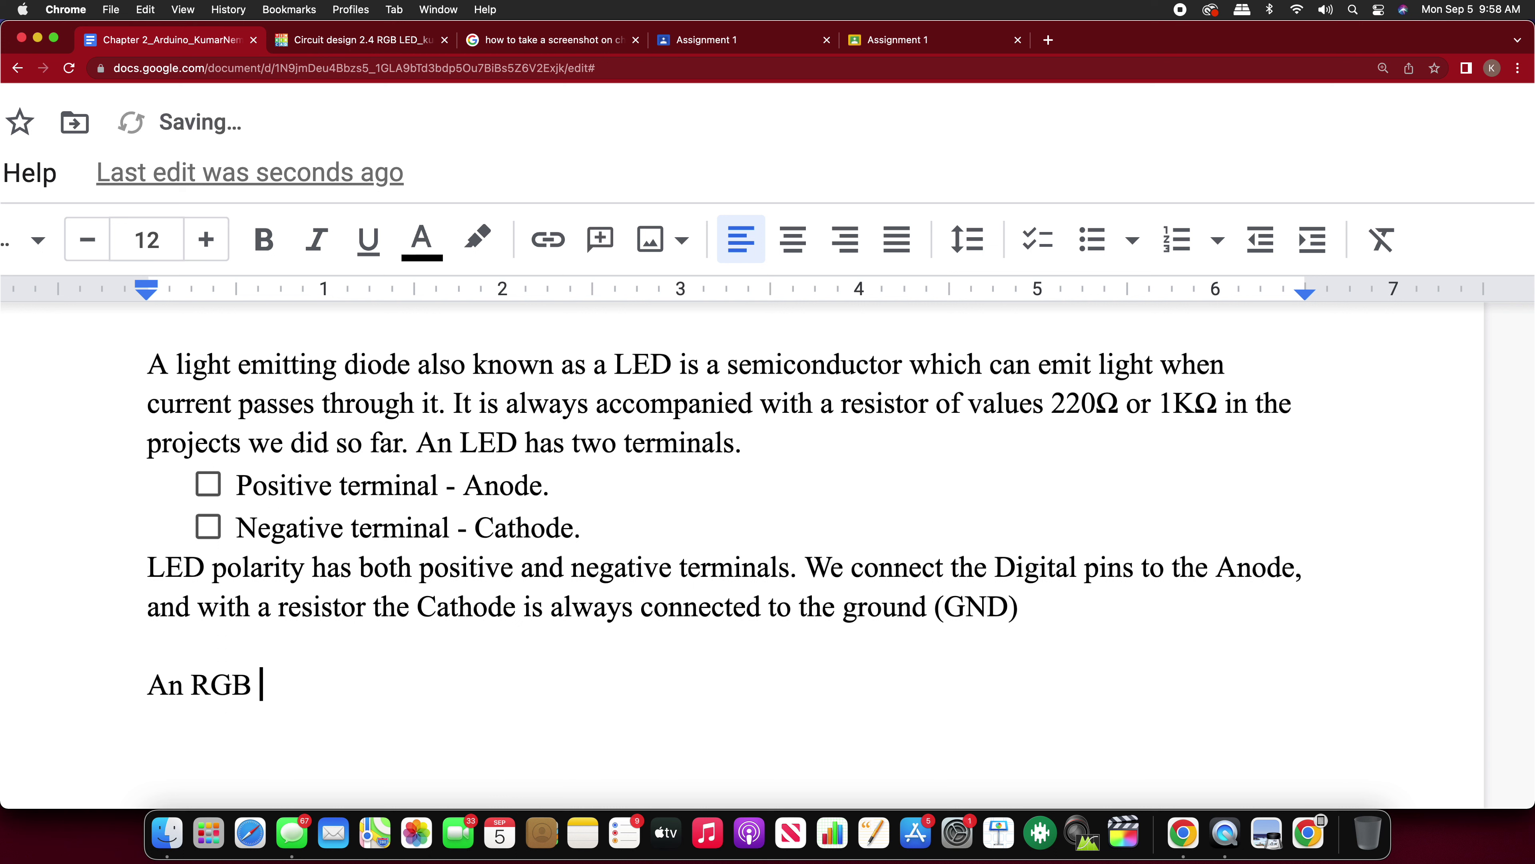
type("LED, is sl")
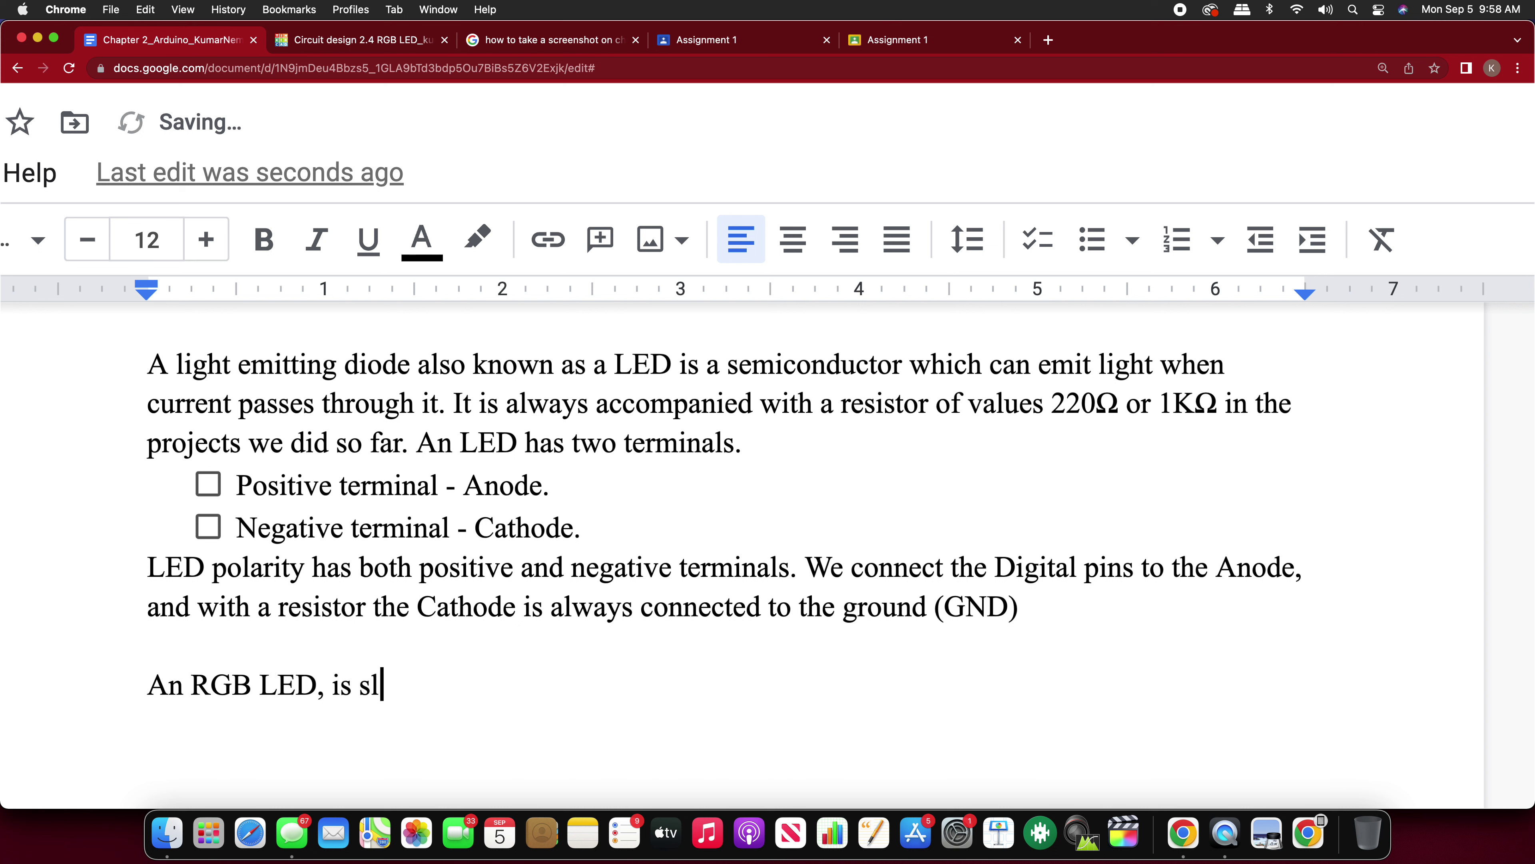
type("ightly di")
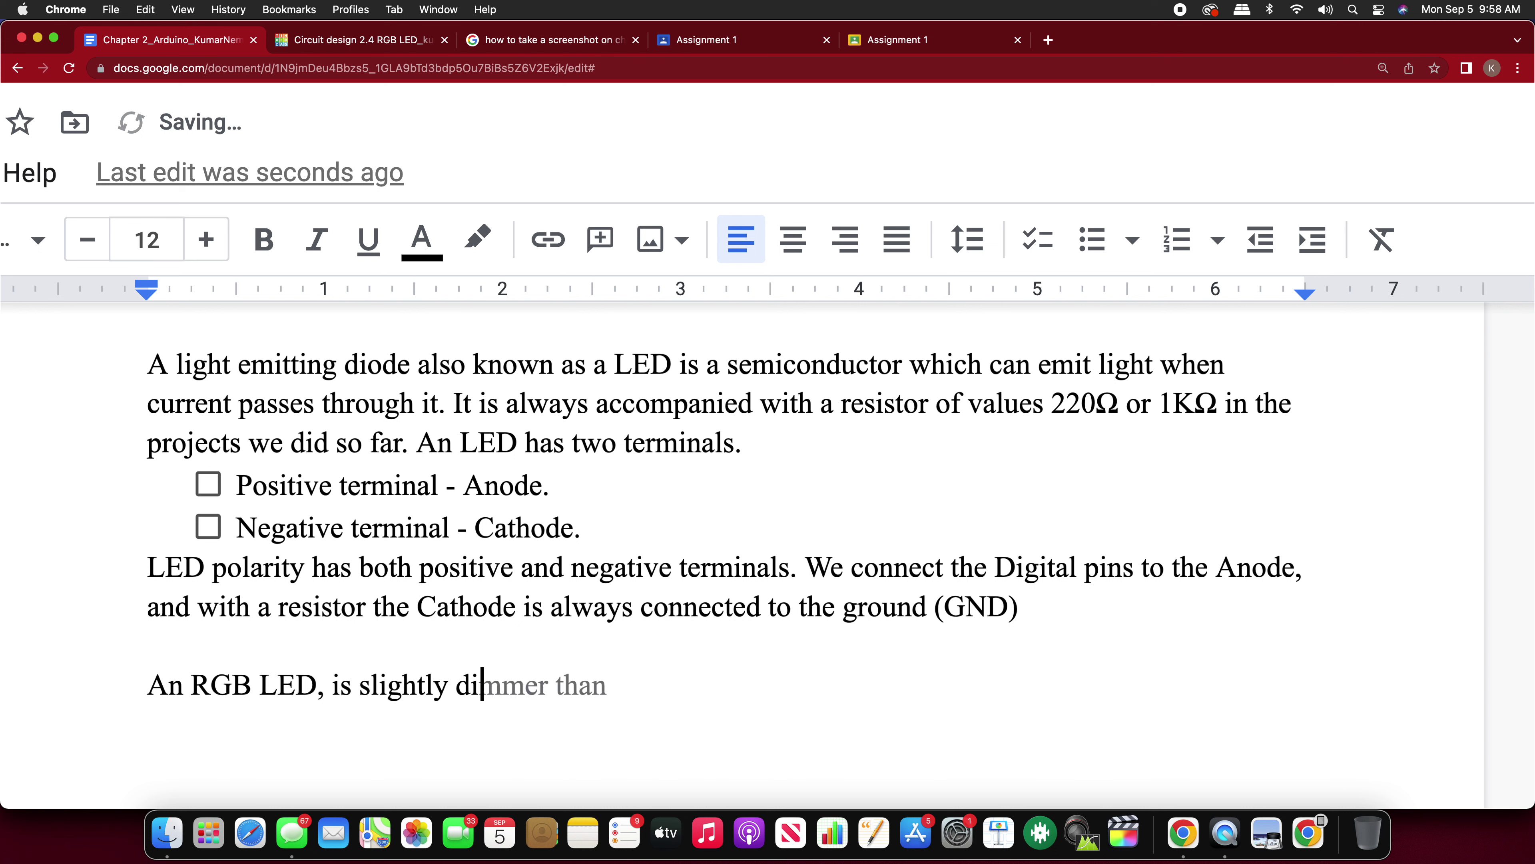
type("fferebt ")
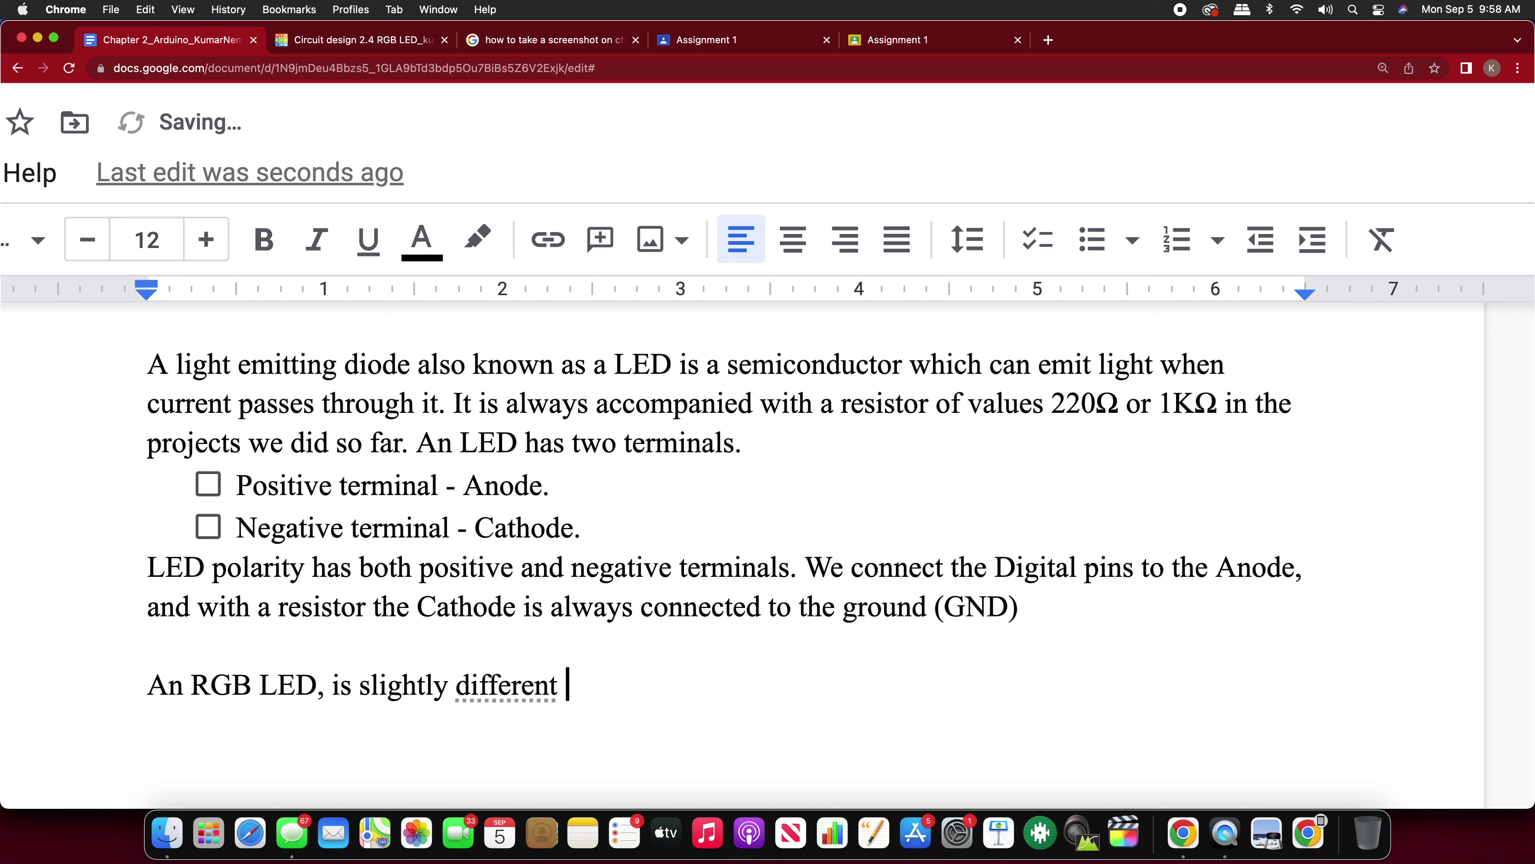
Step: Continue the RGB LED sentence with "from a regular LED because"
type("from a r eg")
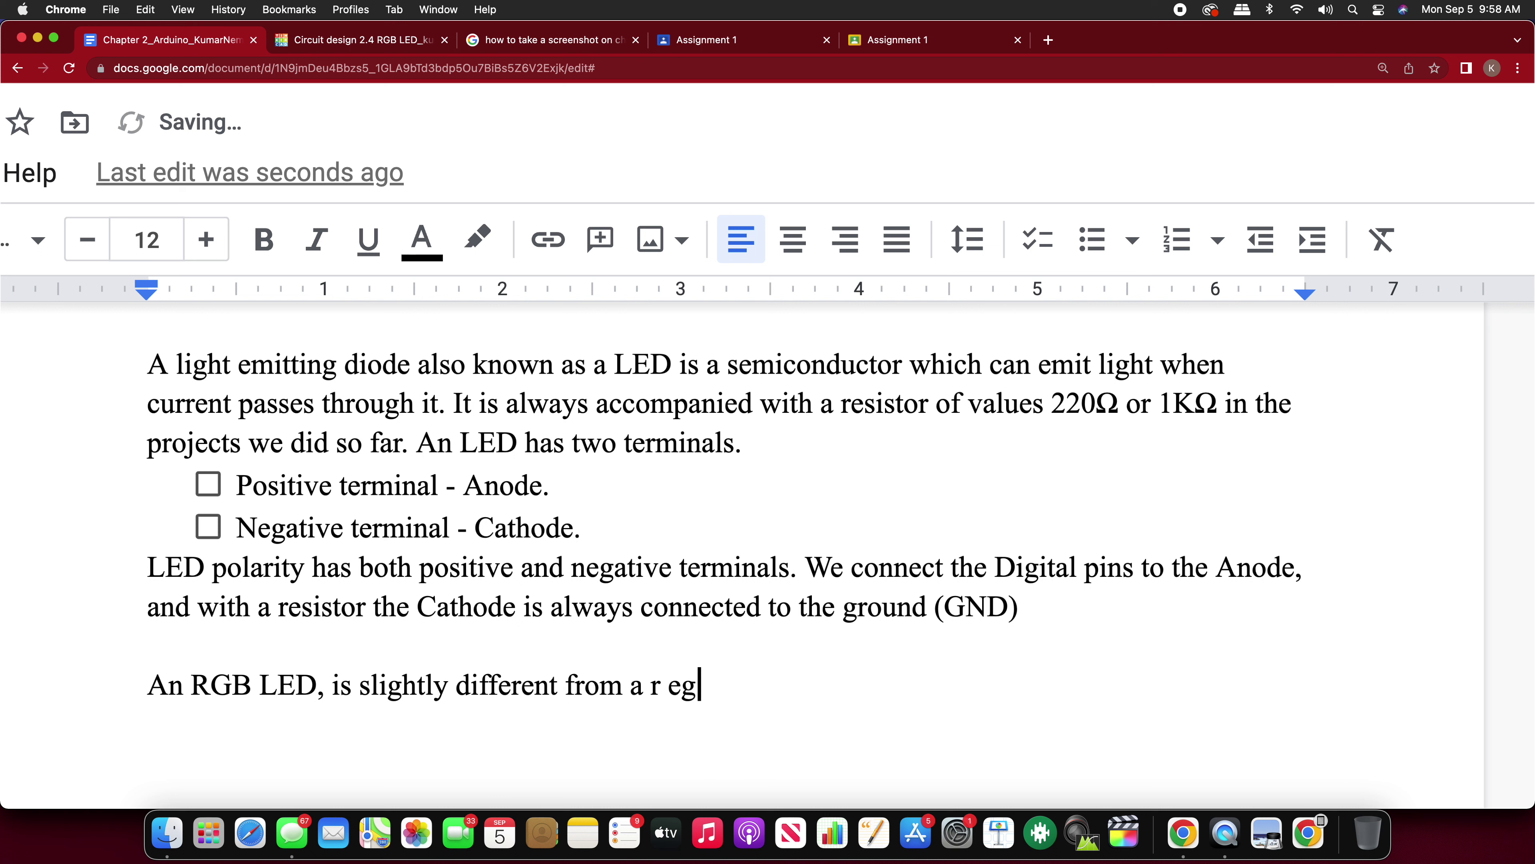
key("BackSpace")
key("BackSpace")
type("regular LED ")
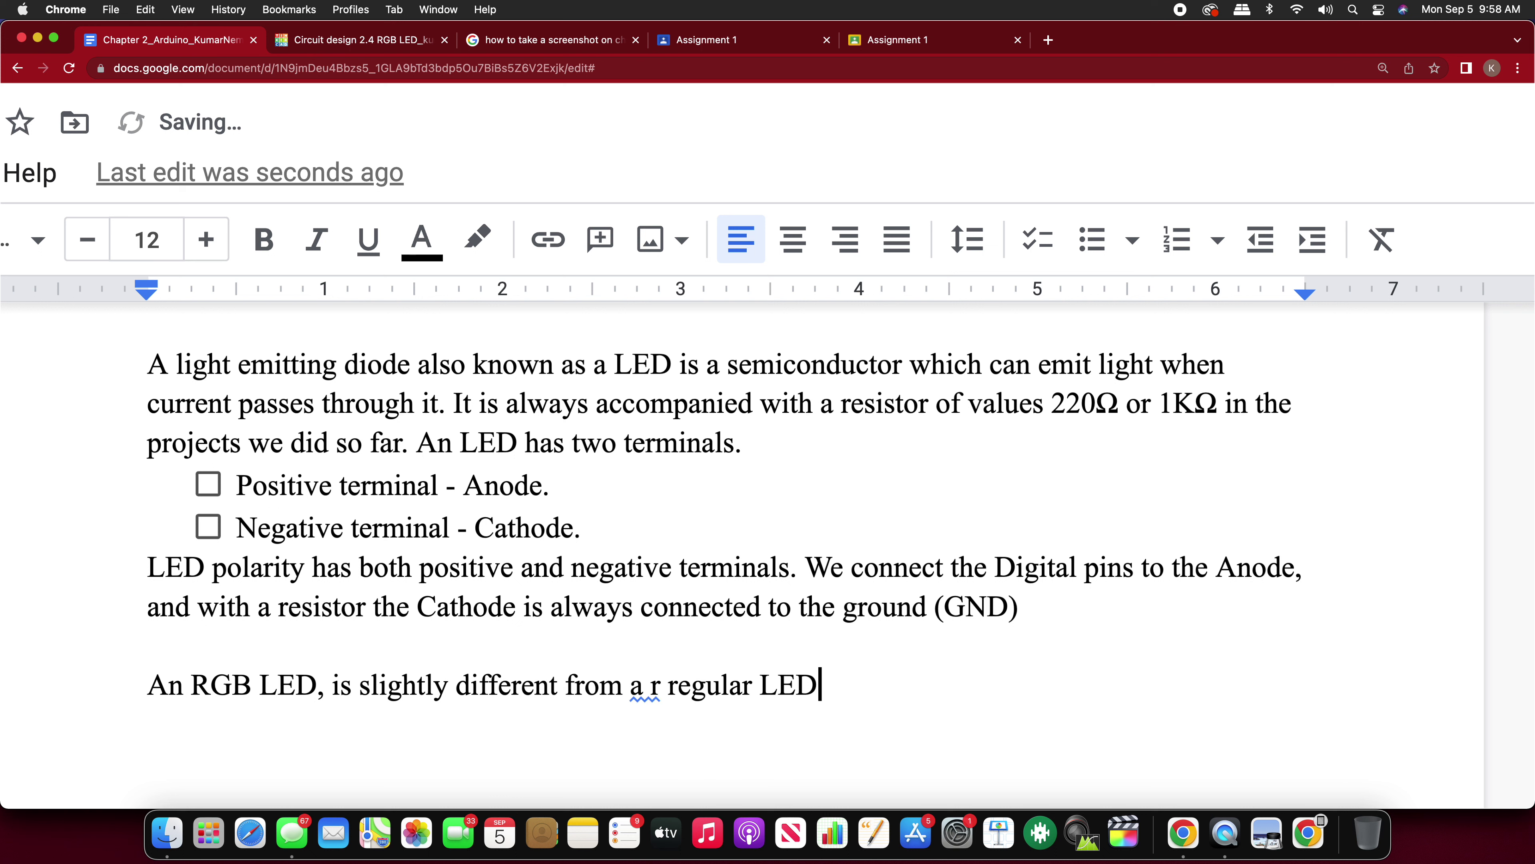
type("because")
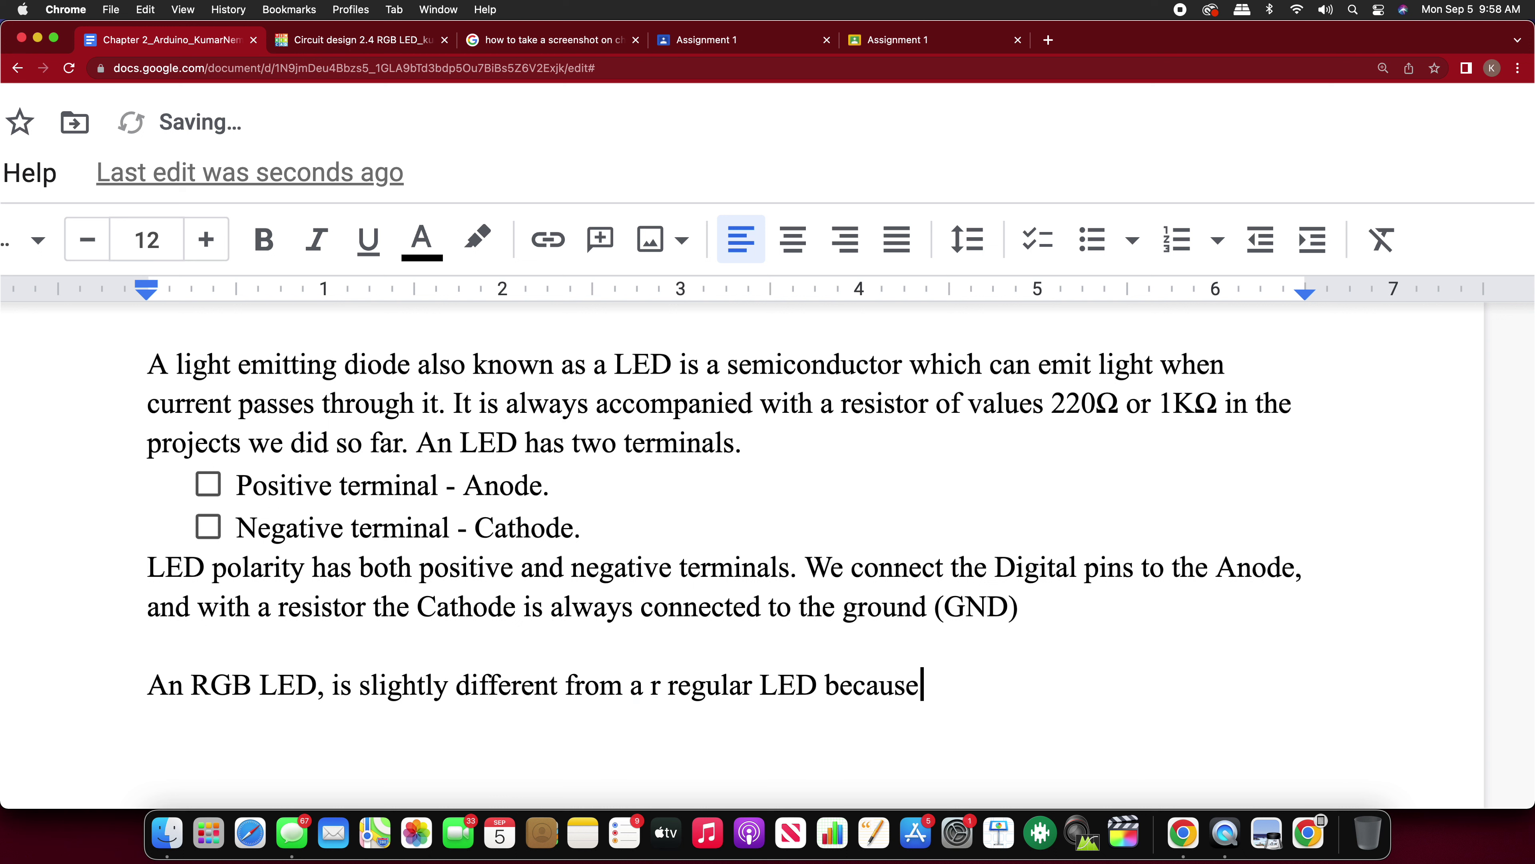
Step: Continue the RGB LED sentence with "it has 4 Pins", correcting the misspelled "ity" to "it"
type(" ity has  4 ")
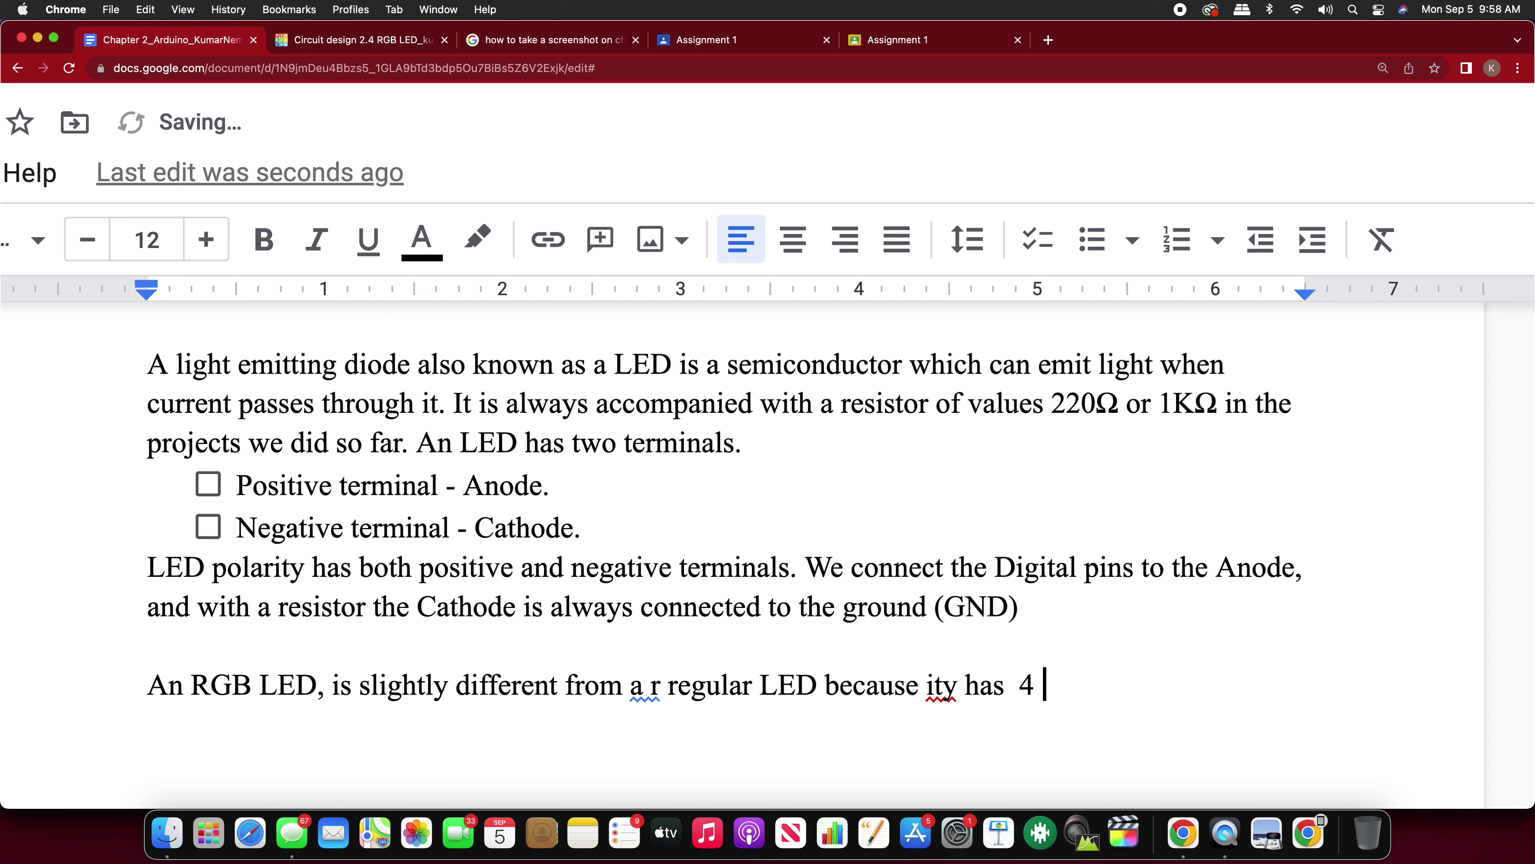
type("Pins,")
key("BackSpace")
left_click(948, 686)
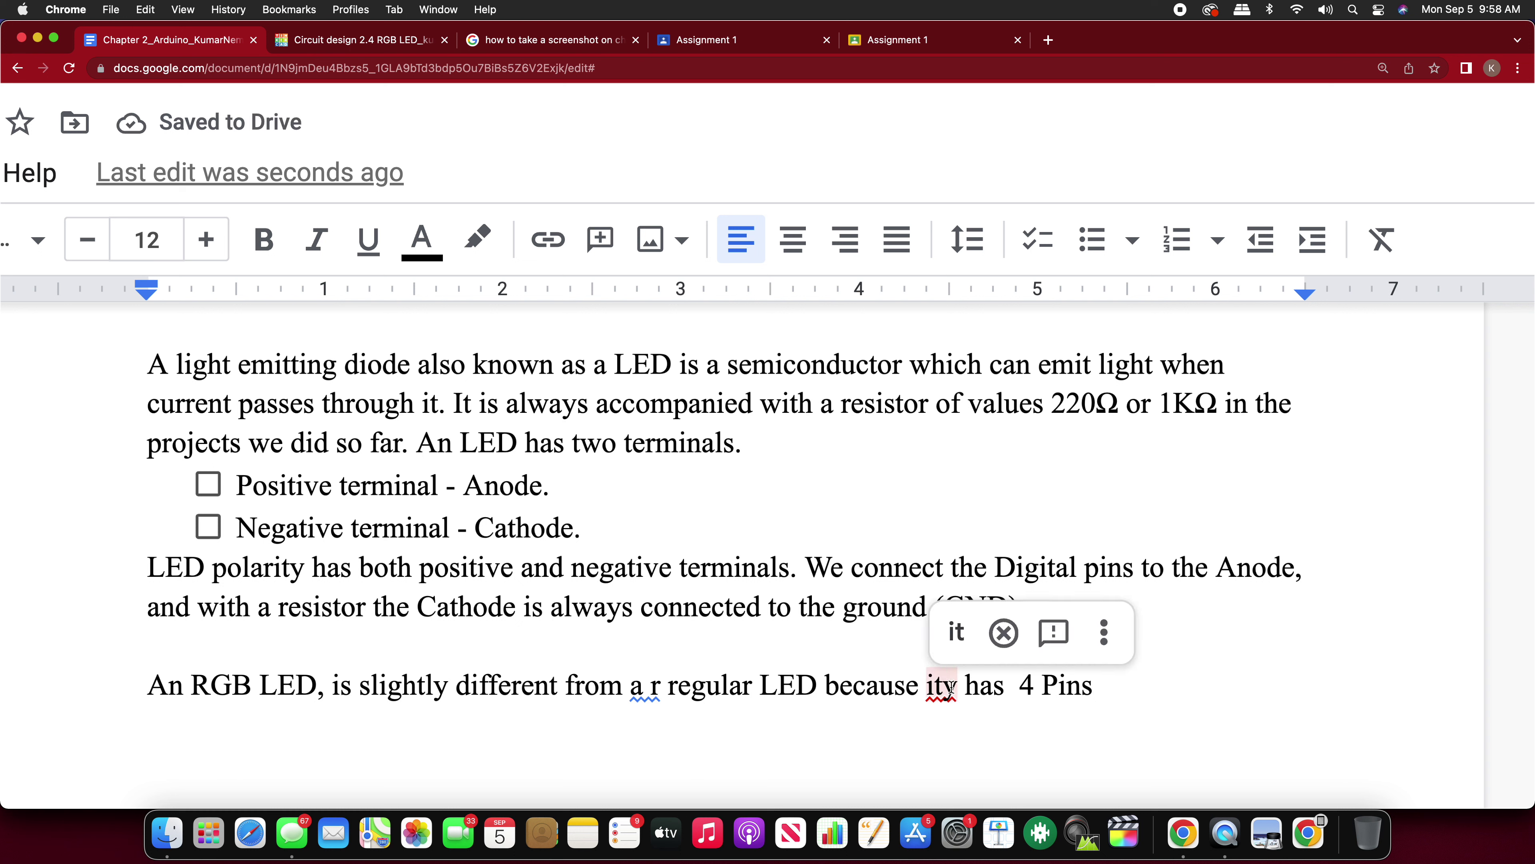
key("Return")
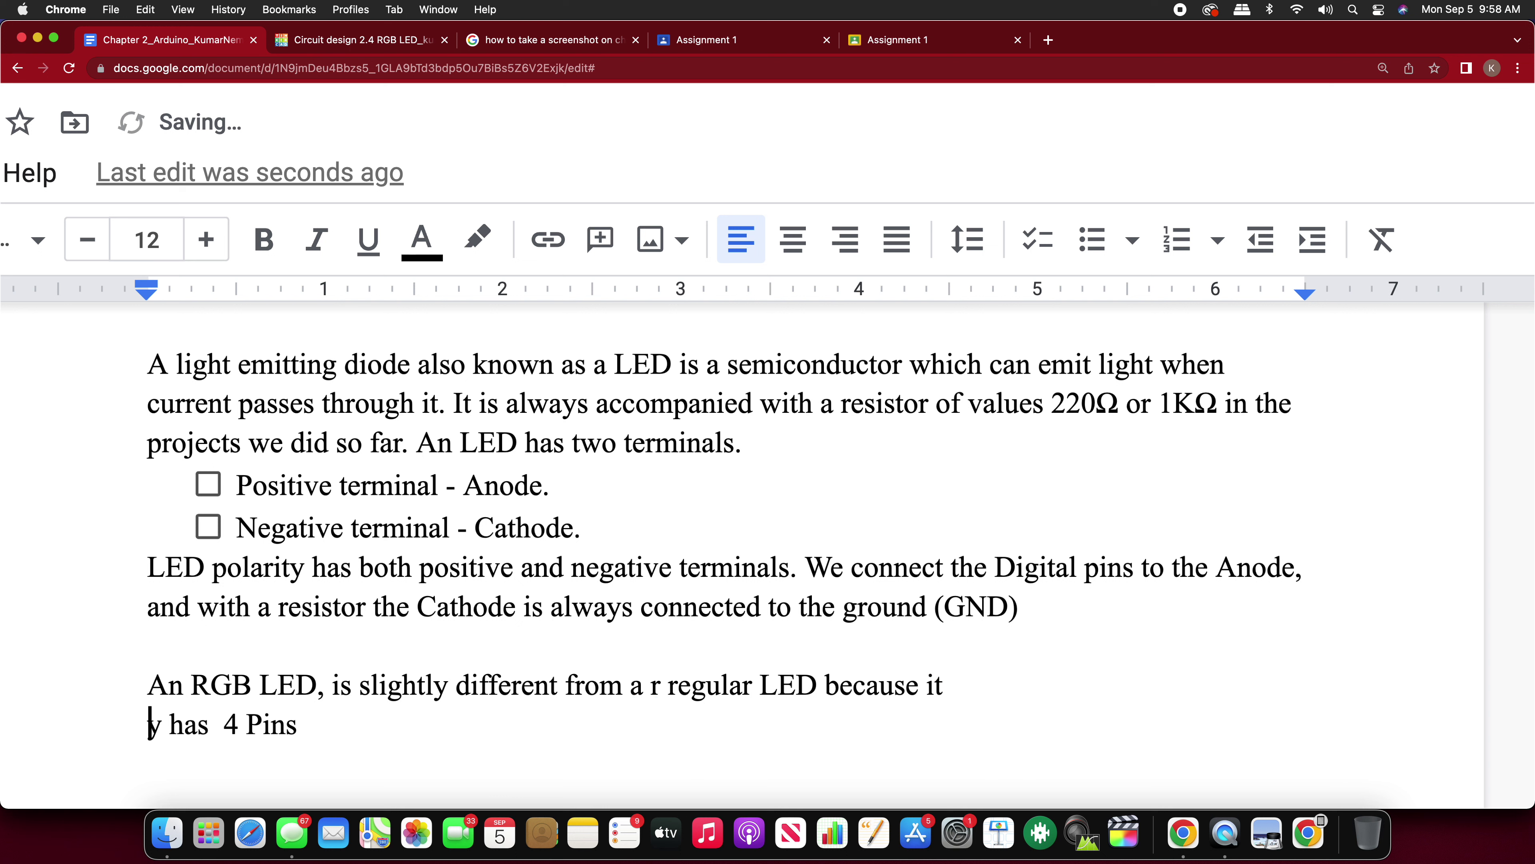
key("Delete")
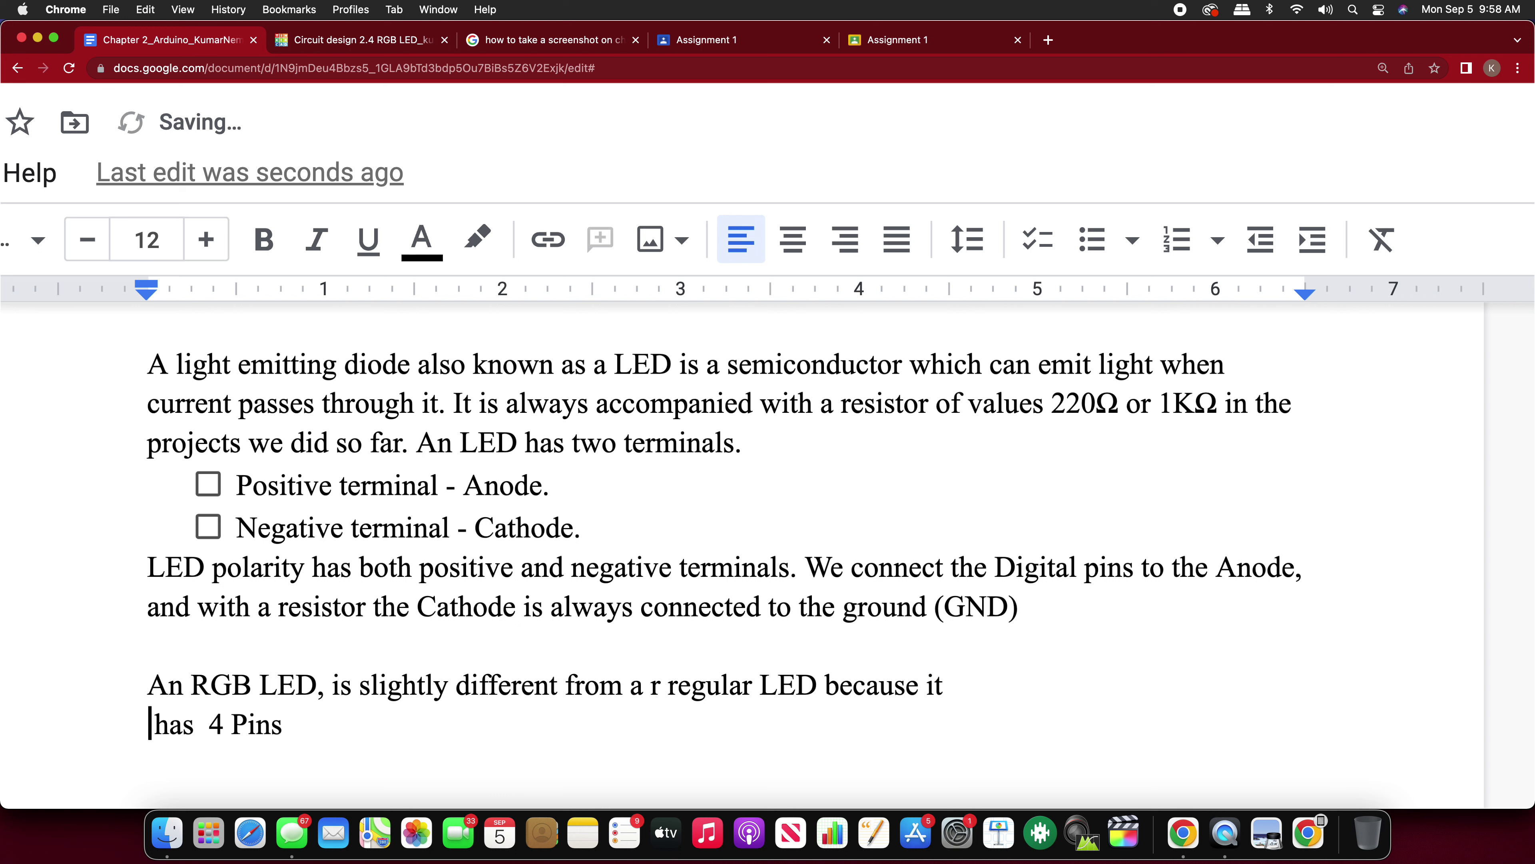
key("BackSpace")
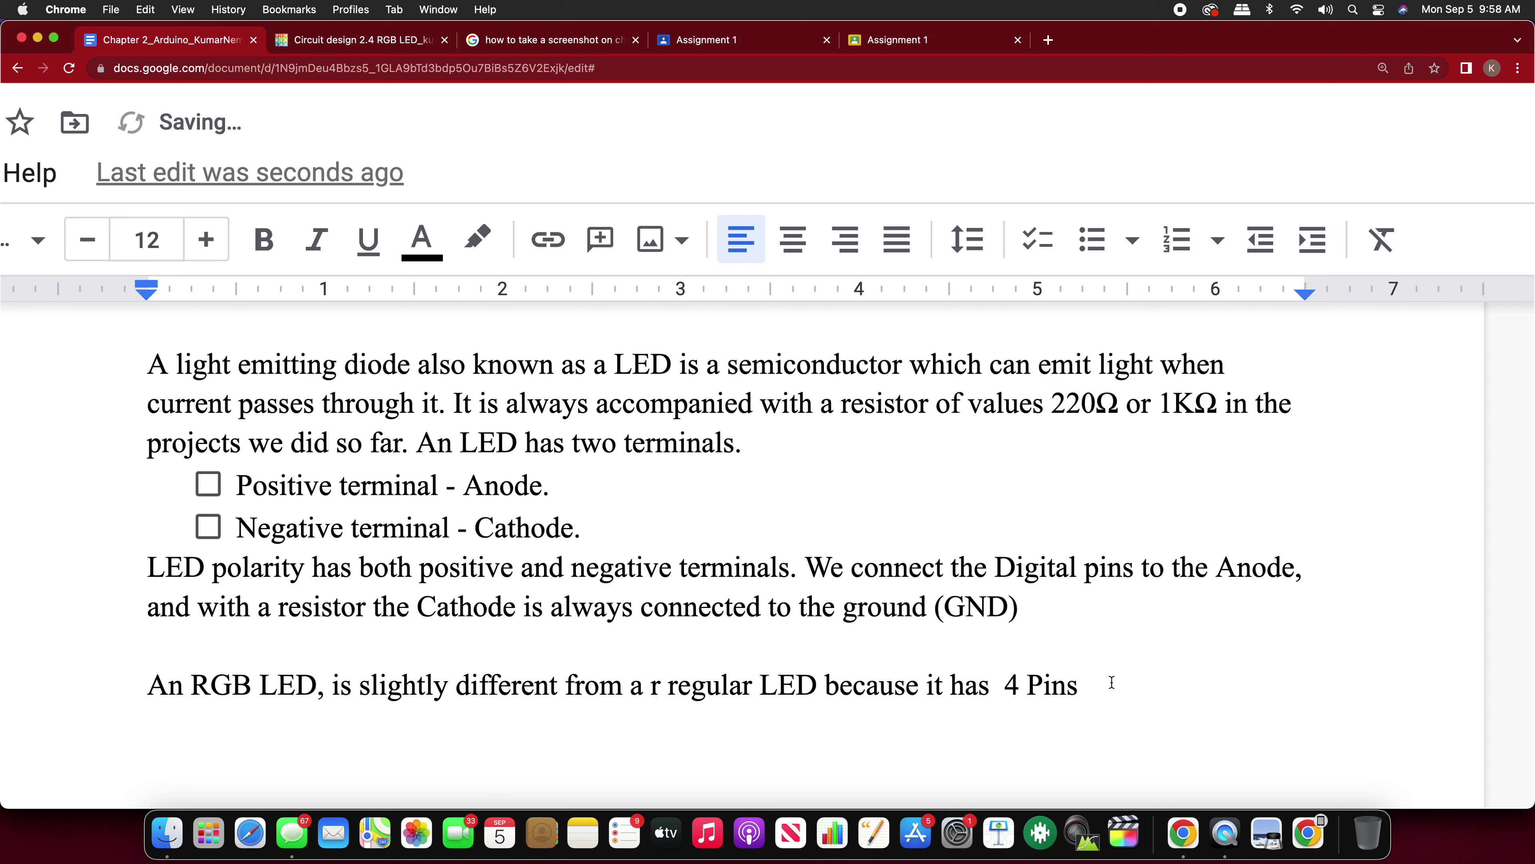
Step: Extend the sentence after "4 Pins" with "and 3 pins"
left_click(1070, 689)
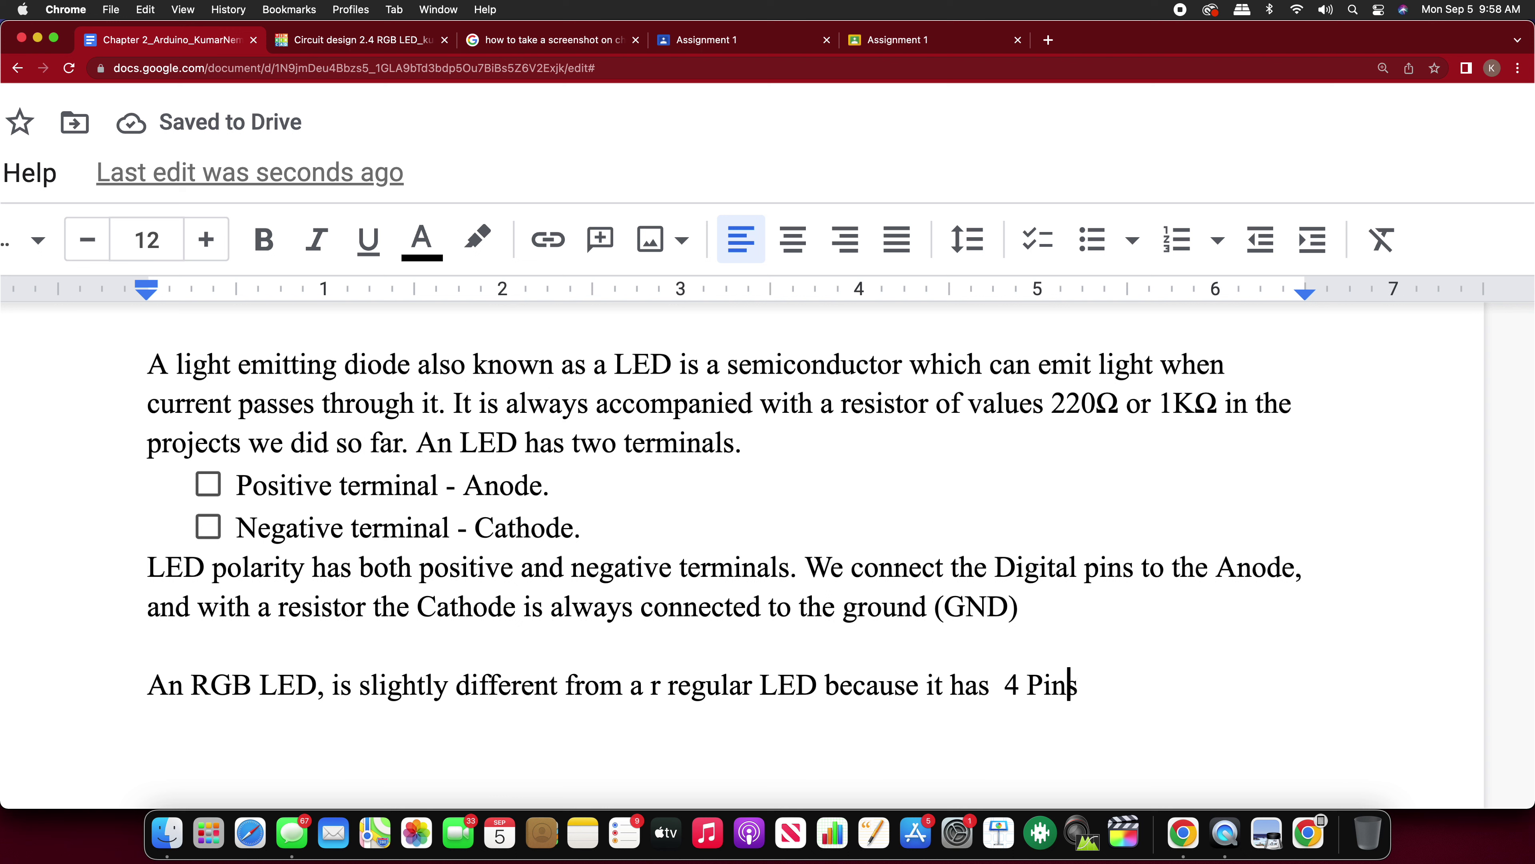
key("Right")
type("a,d")
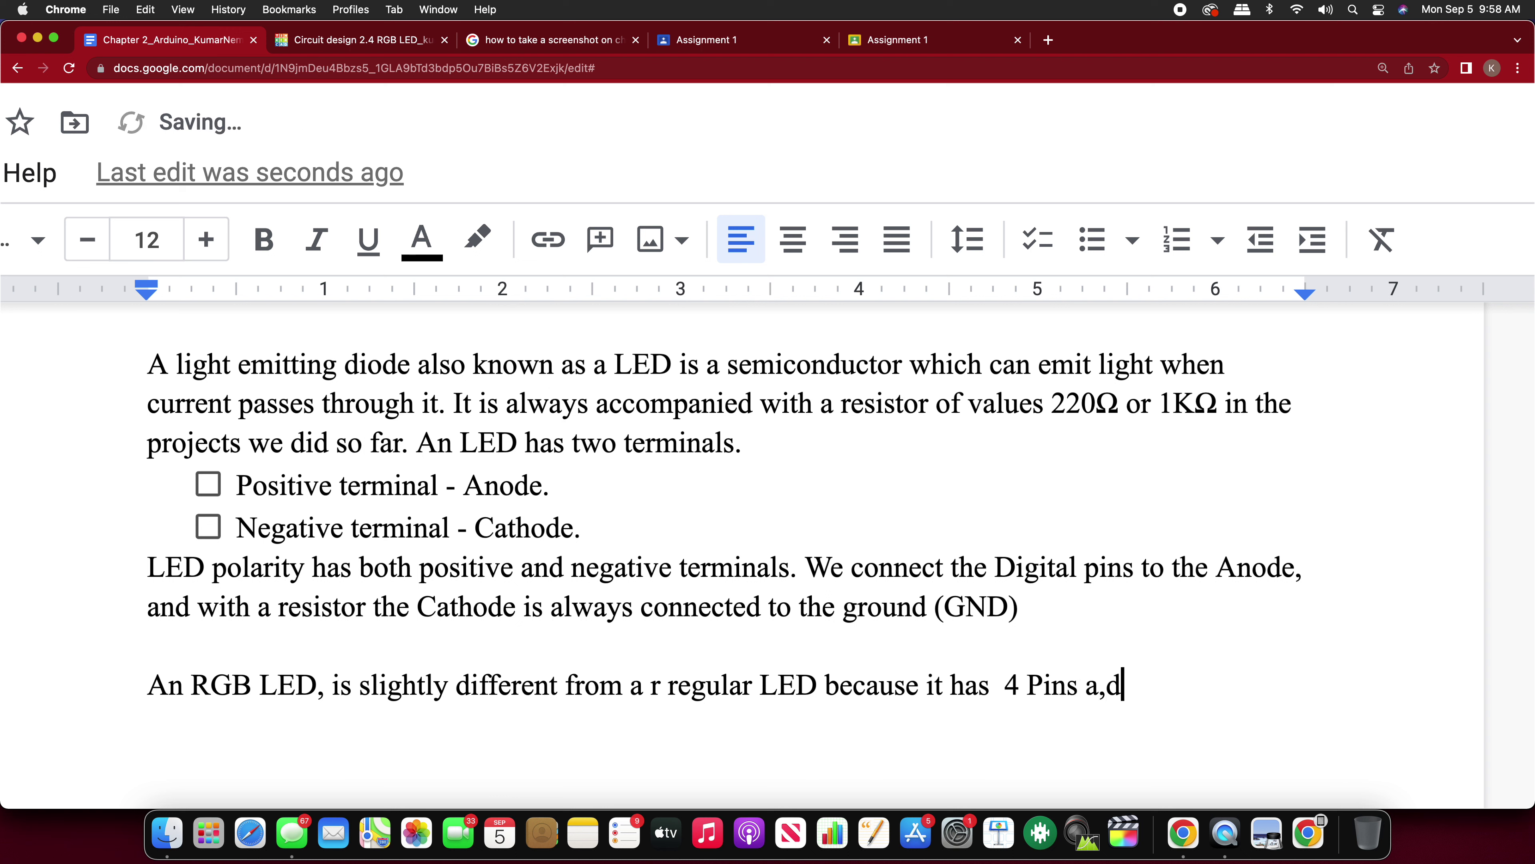
key("BackSpace")
key("BackSpace")
type("nd 3 pins")
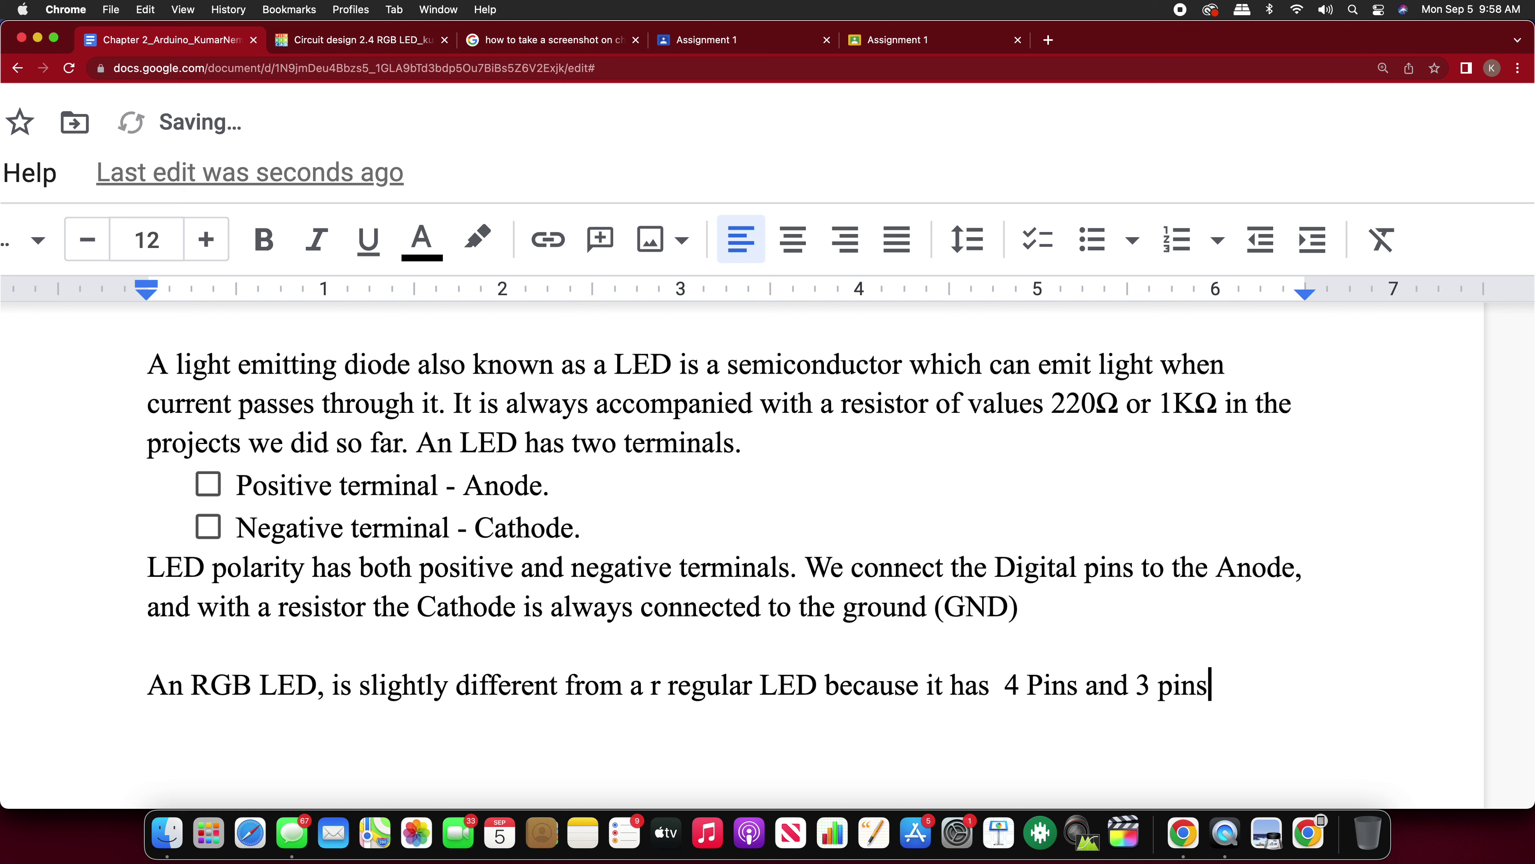
Step: Continue the RGB LED sentence with "signifies each color along with"
type(" signifie")
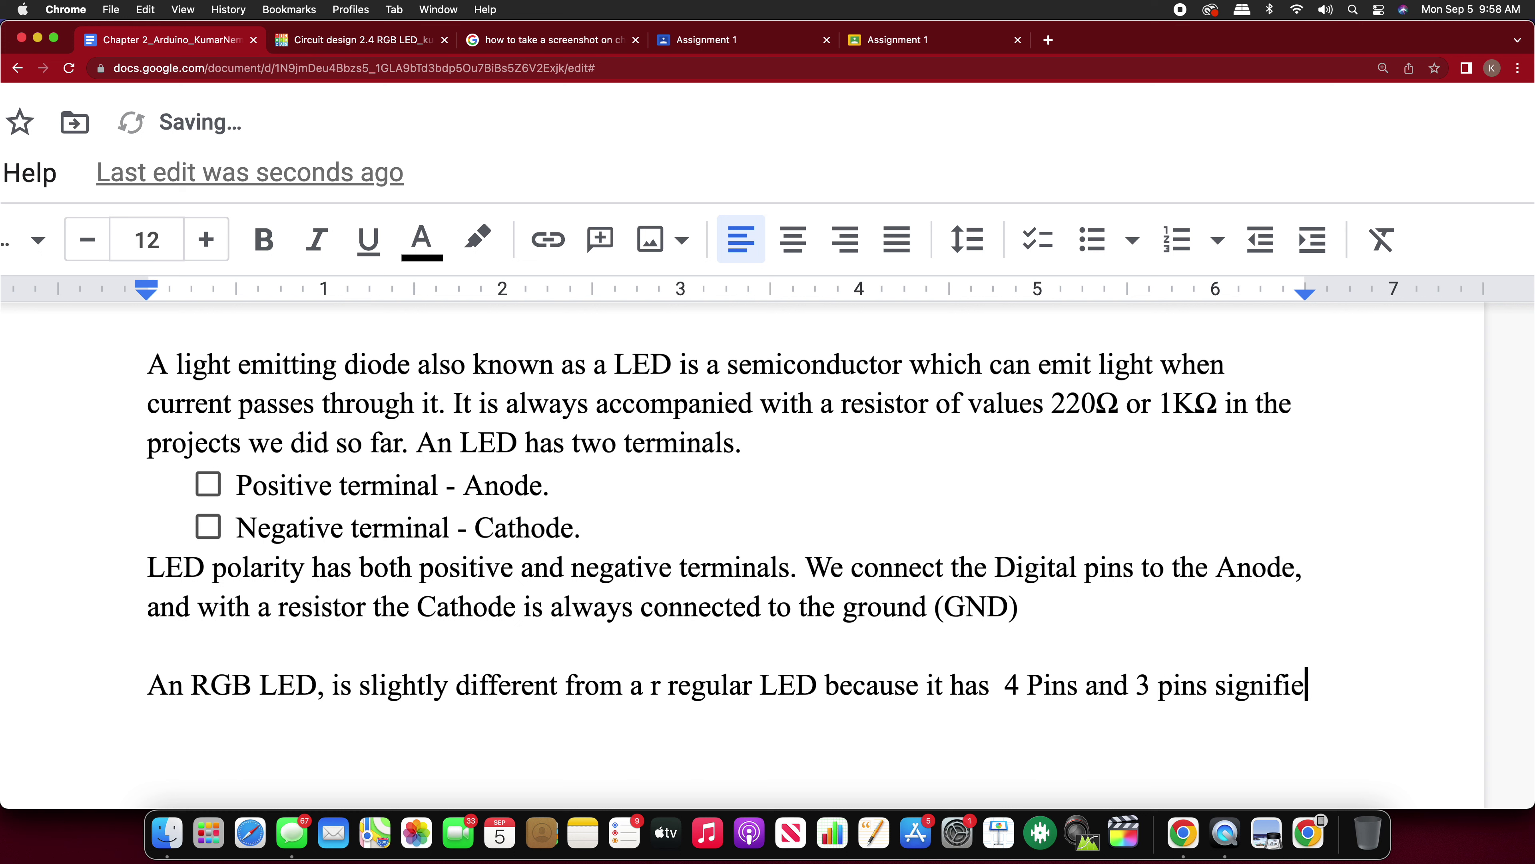
type("s each colo")
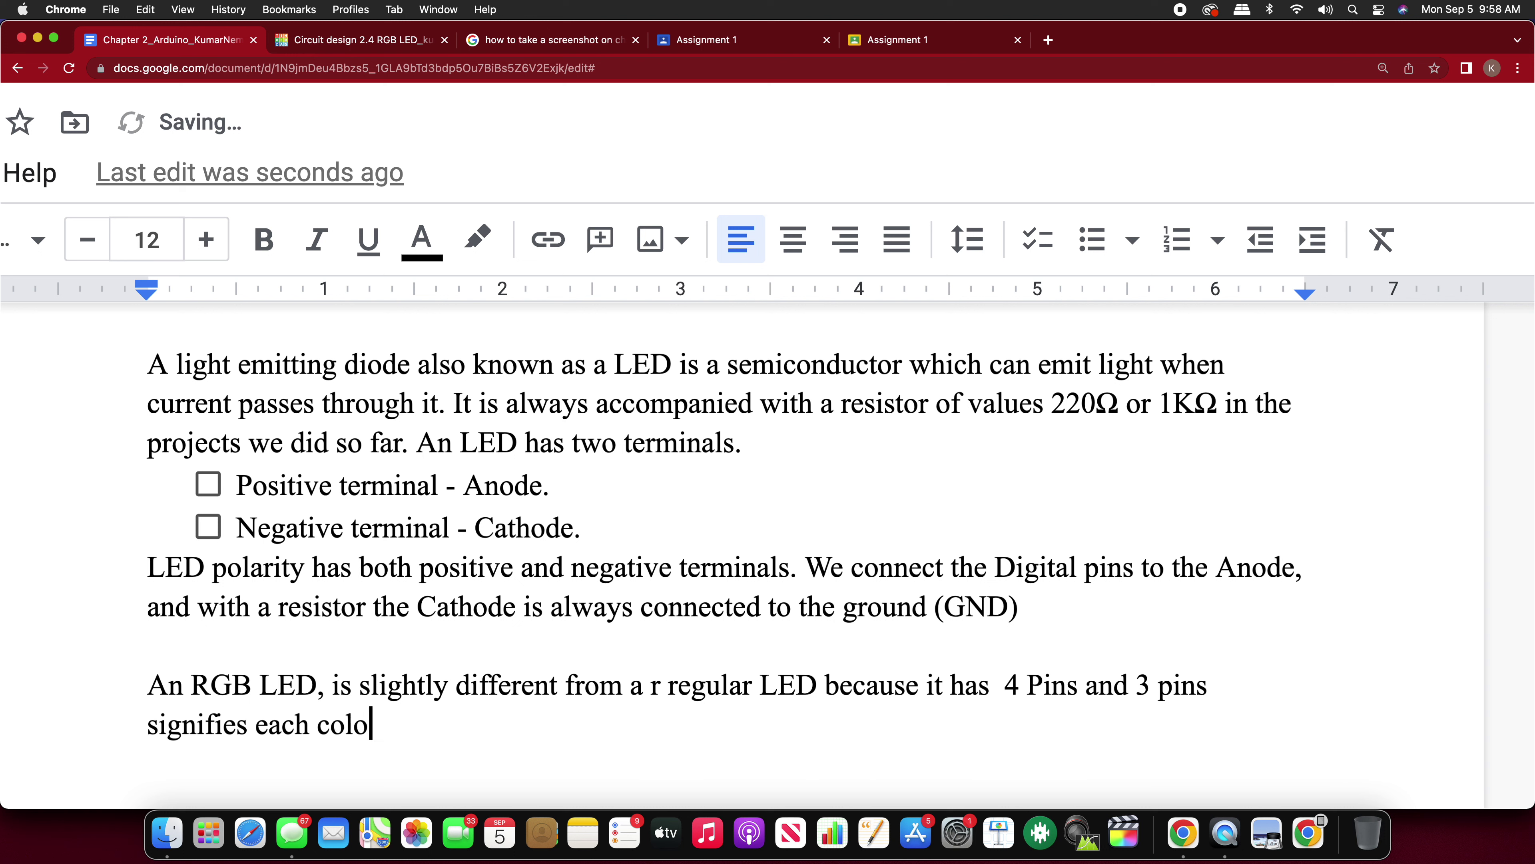
type("r and")
key("BackSpace")
key("BackSpace")
key("BackSpace")
key("BackSpace")
type("along with ")
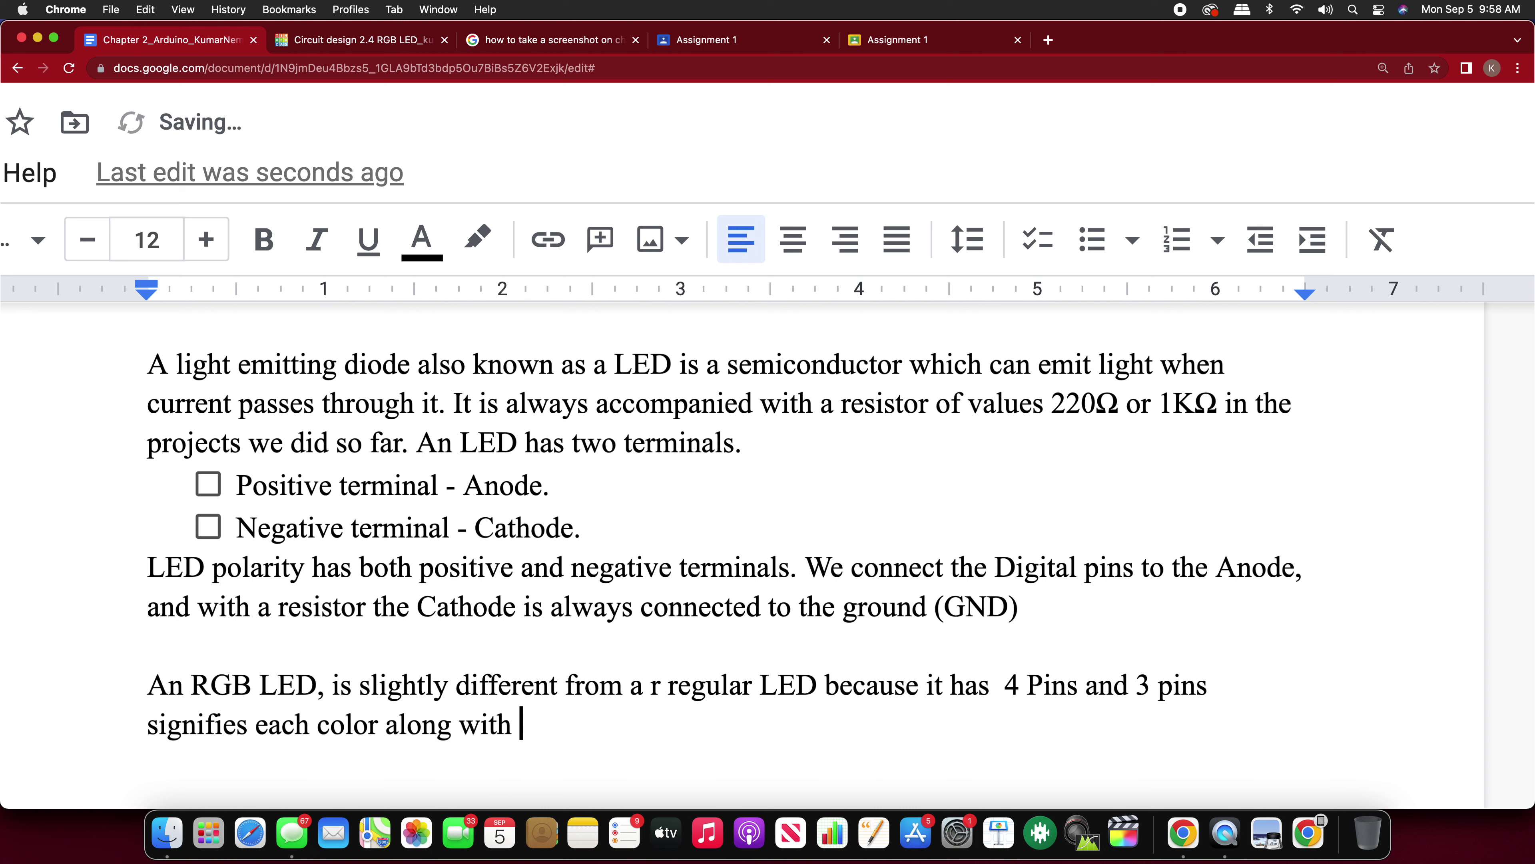
Step: Finish the RGB LED sentence with "a cathode terminal." and start a new line below it
type("a cathode te")
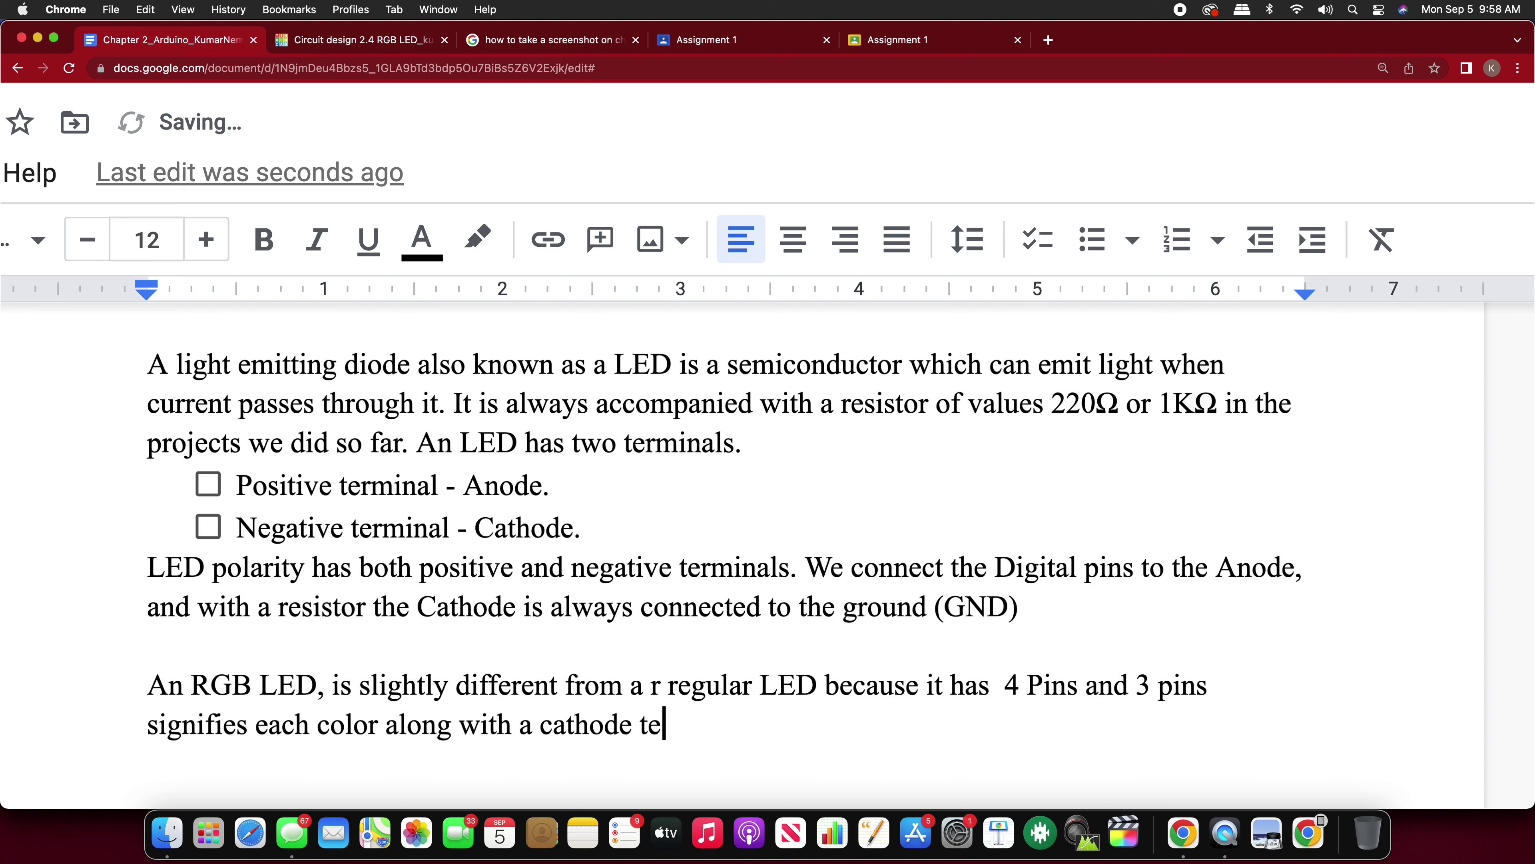
type("rminal")
key("BackSpace")
type(".")
key("Return")
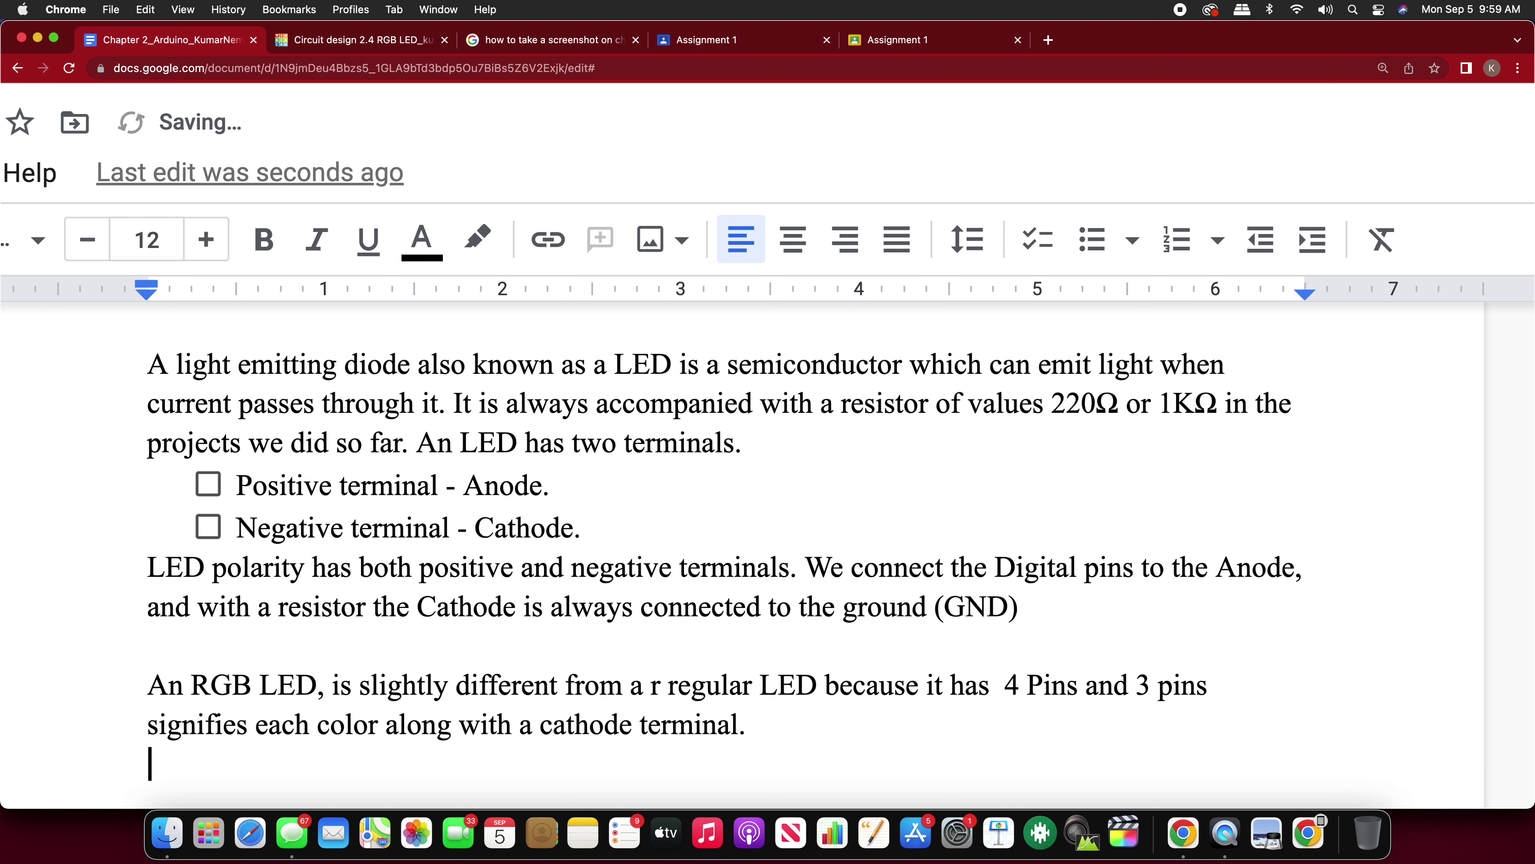
Step: Delete the stray "r" before "regular LED" in the RGB LED sentence
scroll(965, 661, "left", 3)
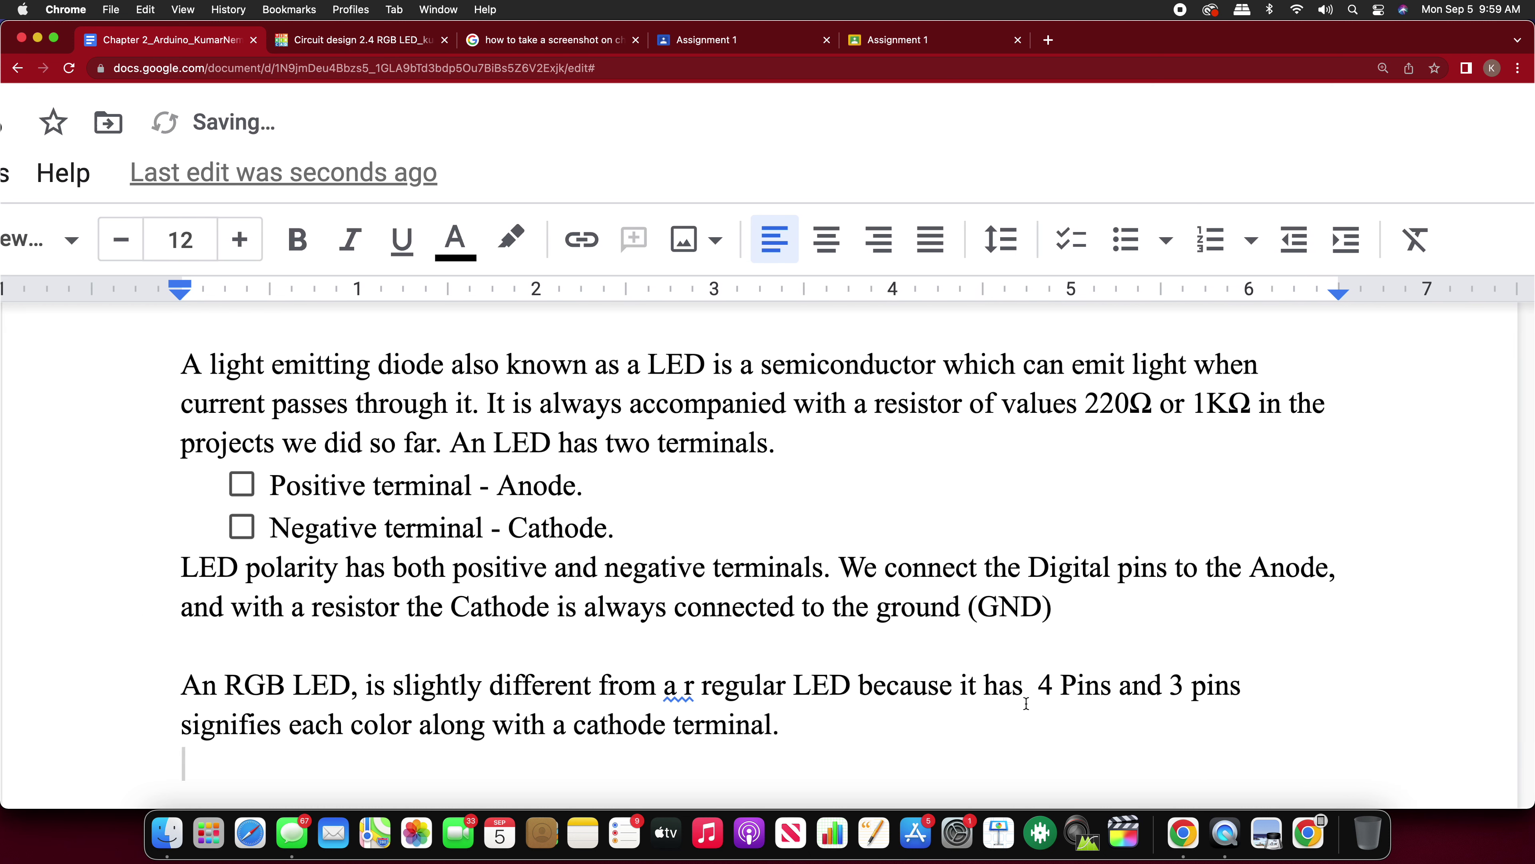
left_click(696, 688)
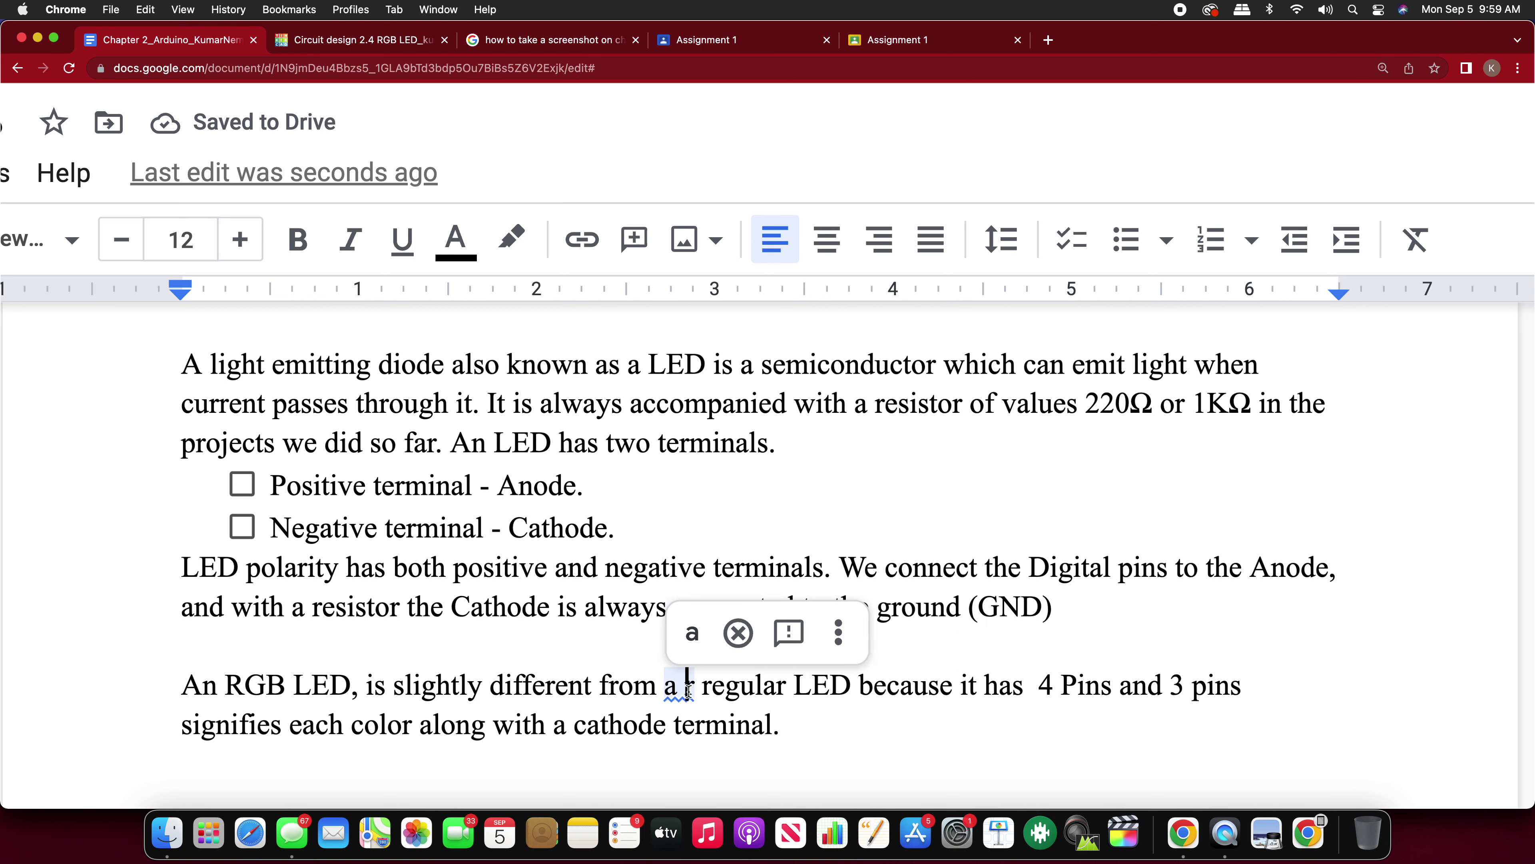
key("BackSpace")
key("BackSpace")
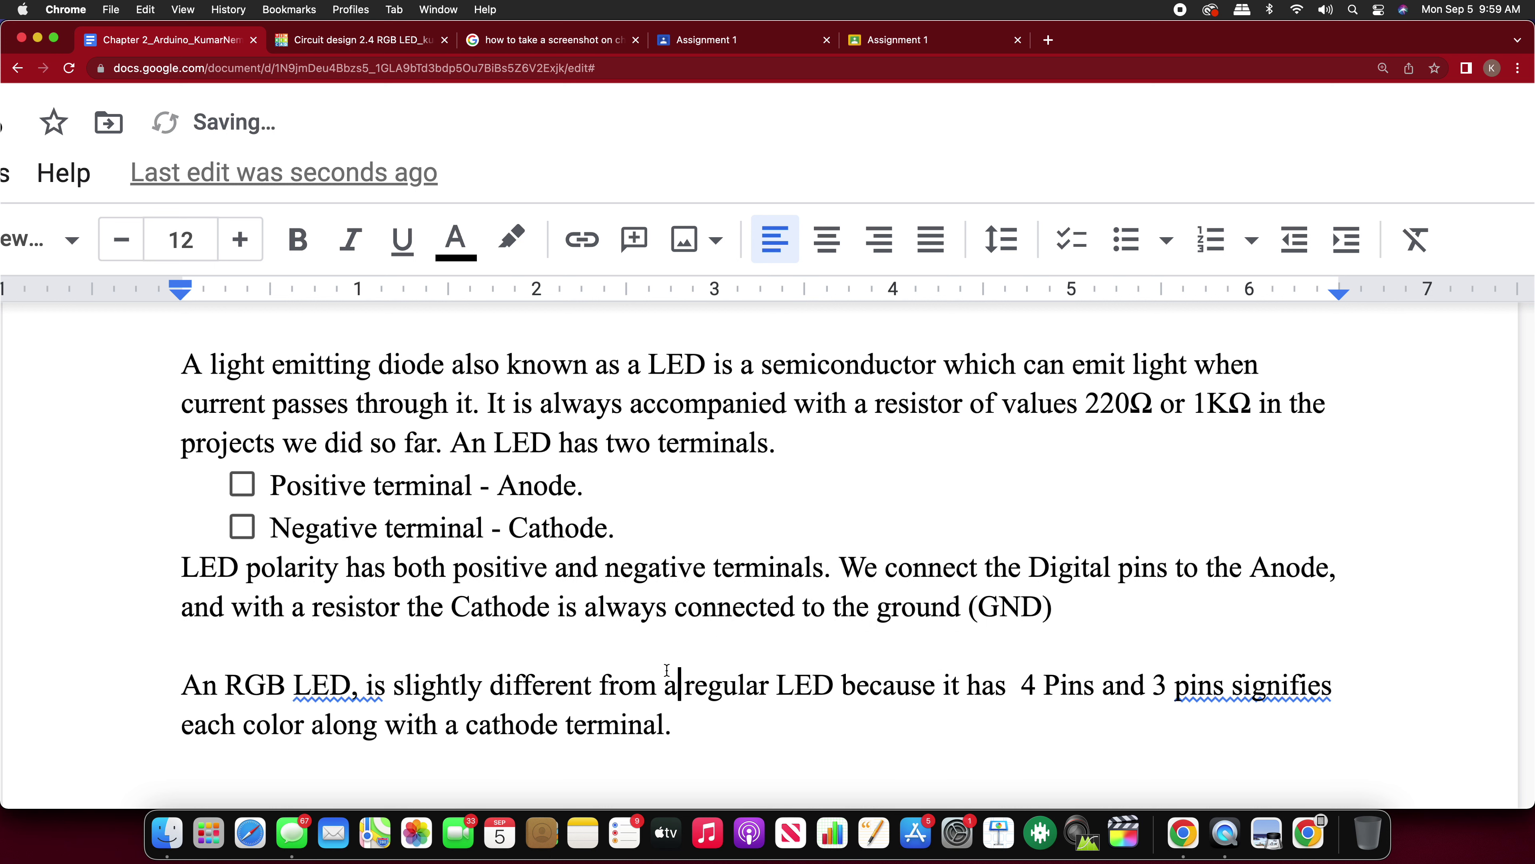
Step: Accept the grammar suggestions in the RGB LED sentence, changing the flagged phrases to "LED is" and "pins which signifies"
scroll(383, 644, "down", 2)
left_click(366, 625)
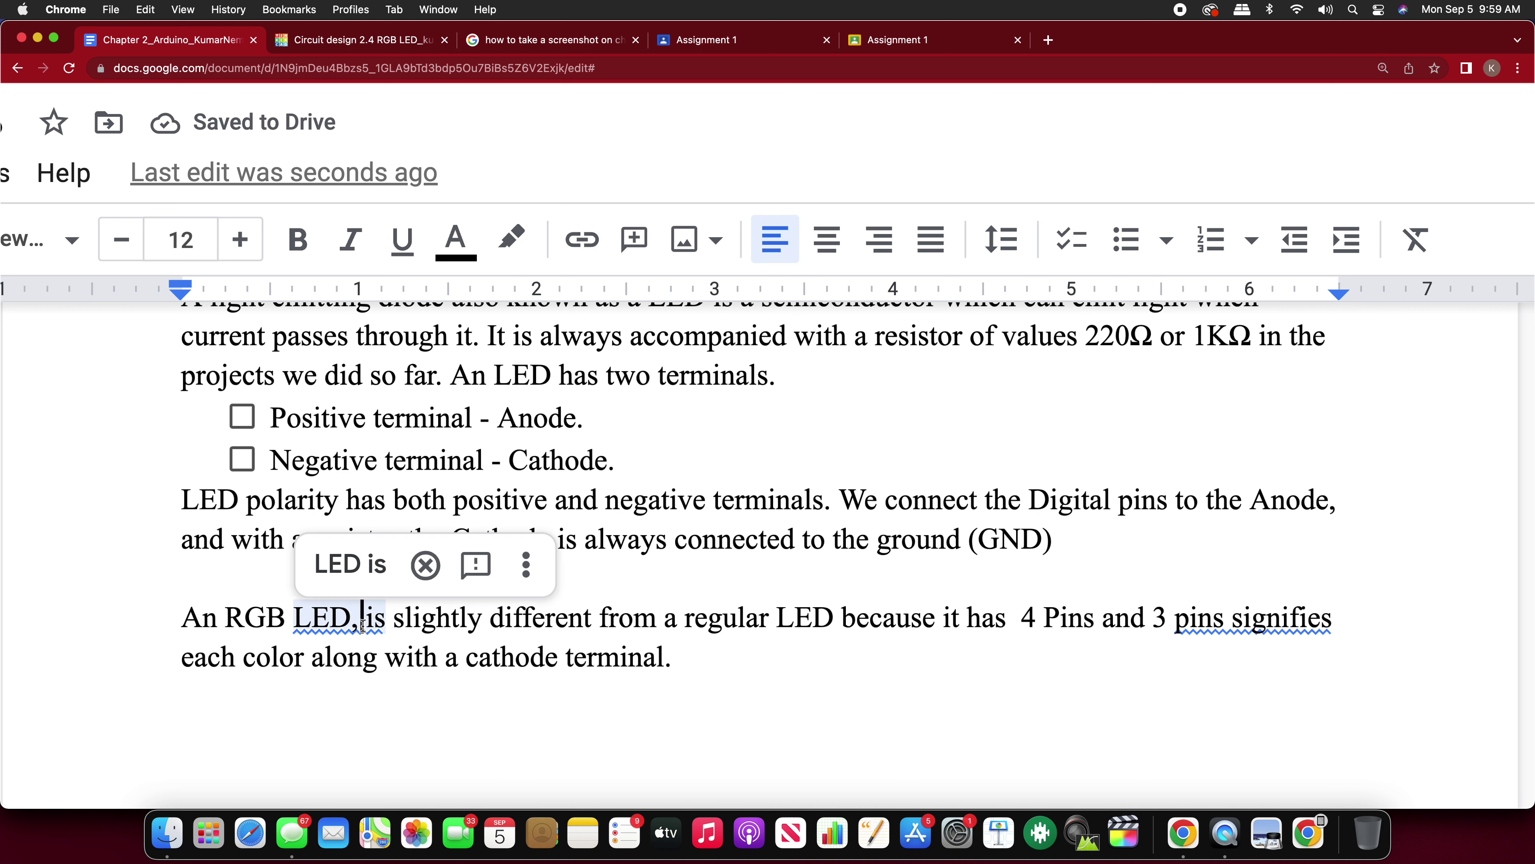
left_click(364, 568)
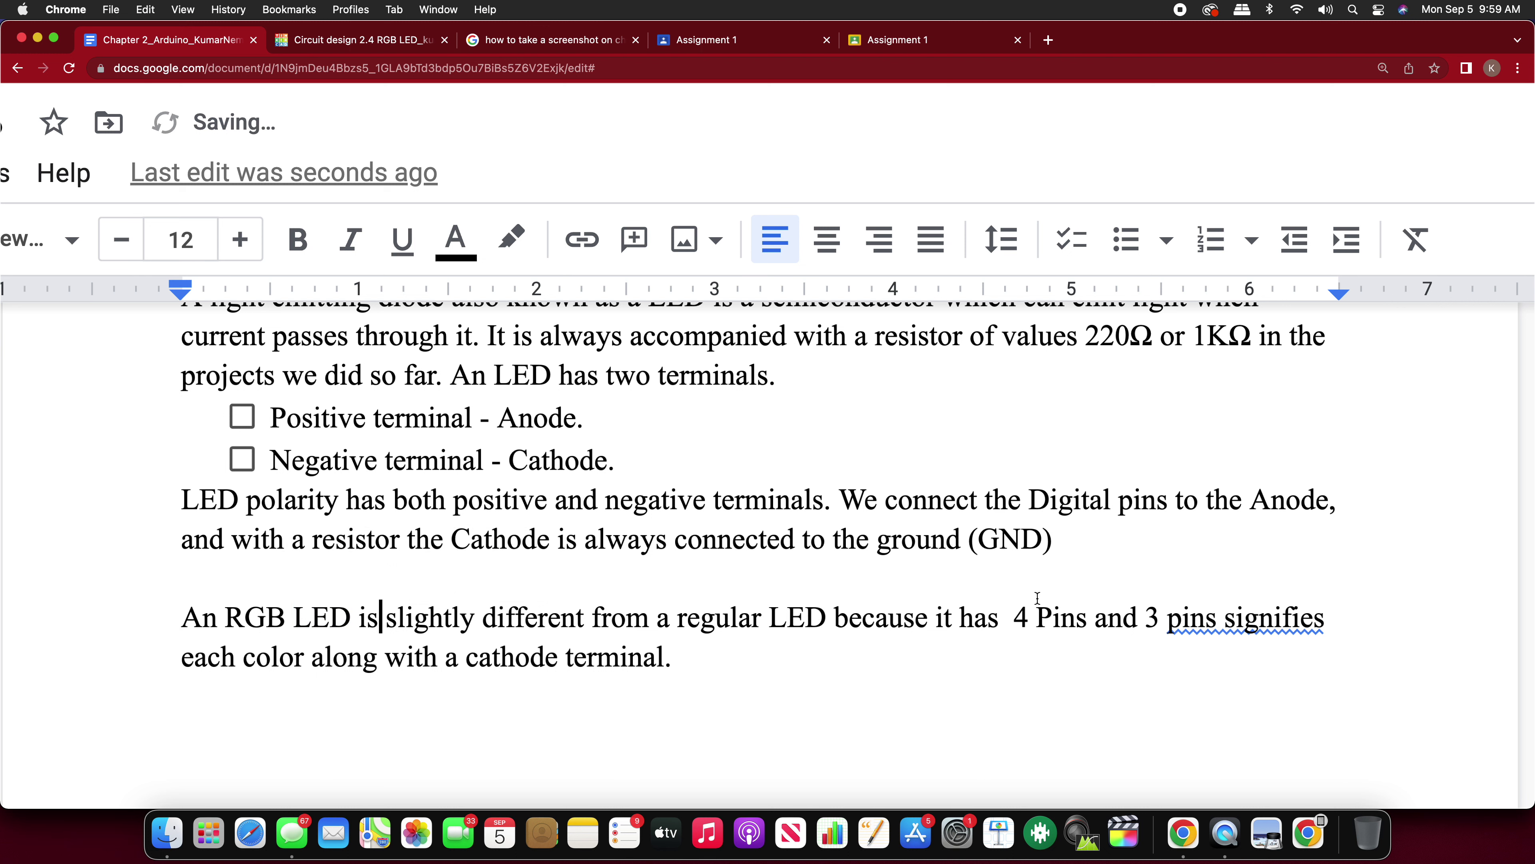
left_click(1257, 619)
left_click(1245, 568)
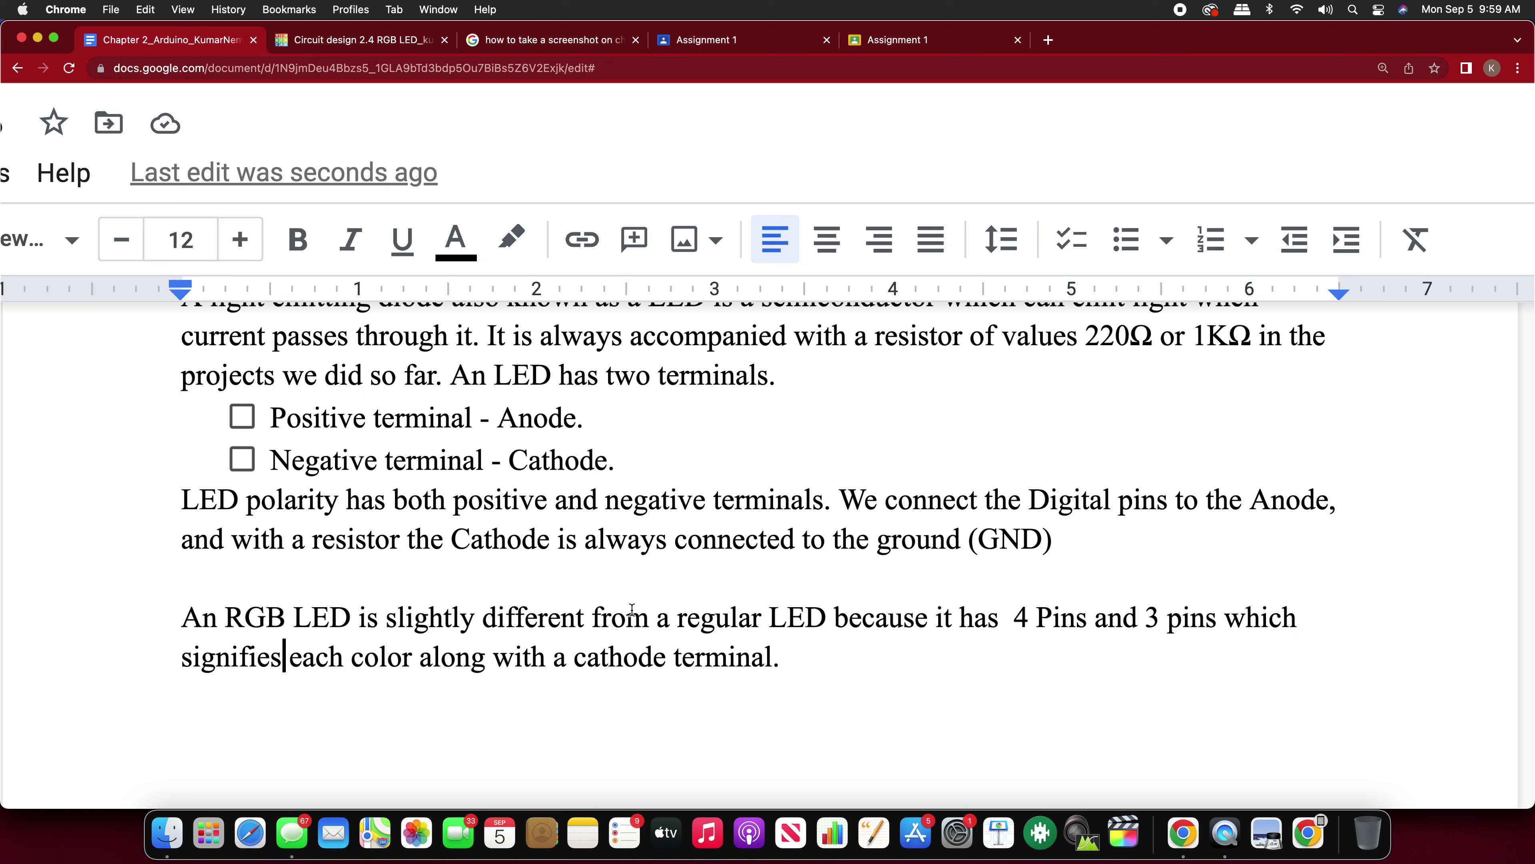
scroll(632, 610, "up", 3)
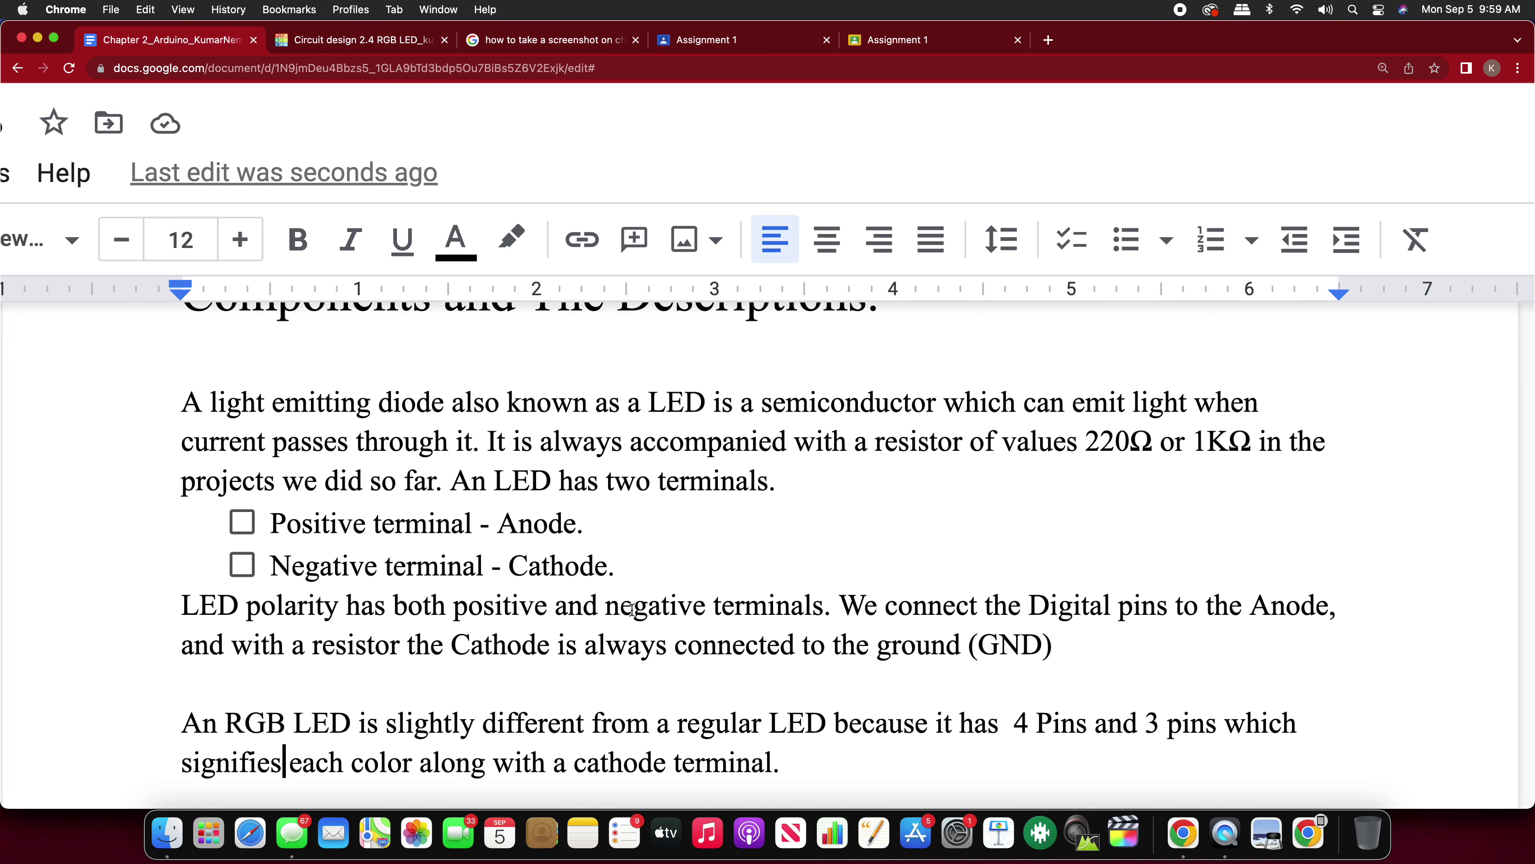
scroll(632, 610, "down", 1)
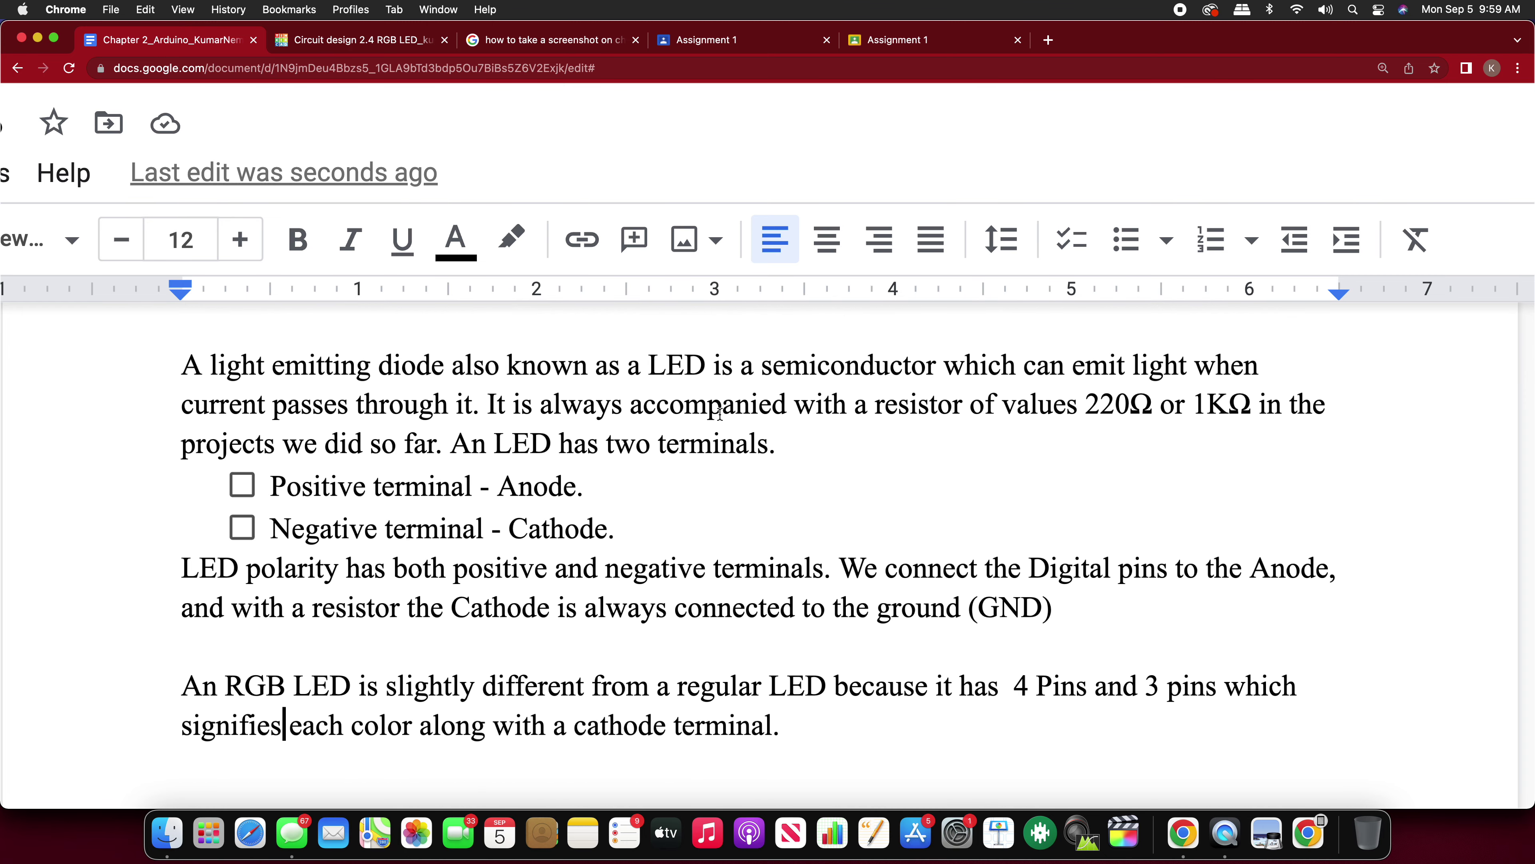
scroll(290, 252, "left", 5)
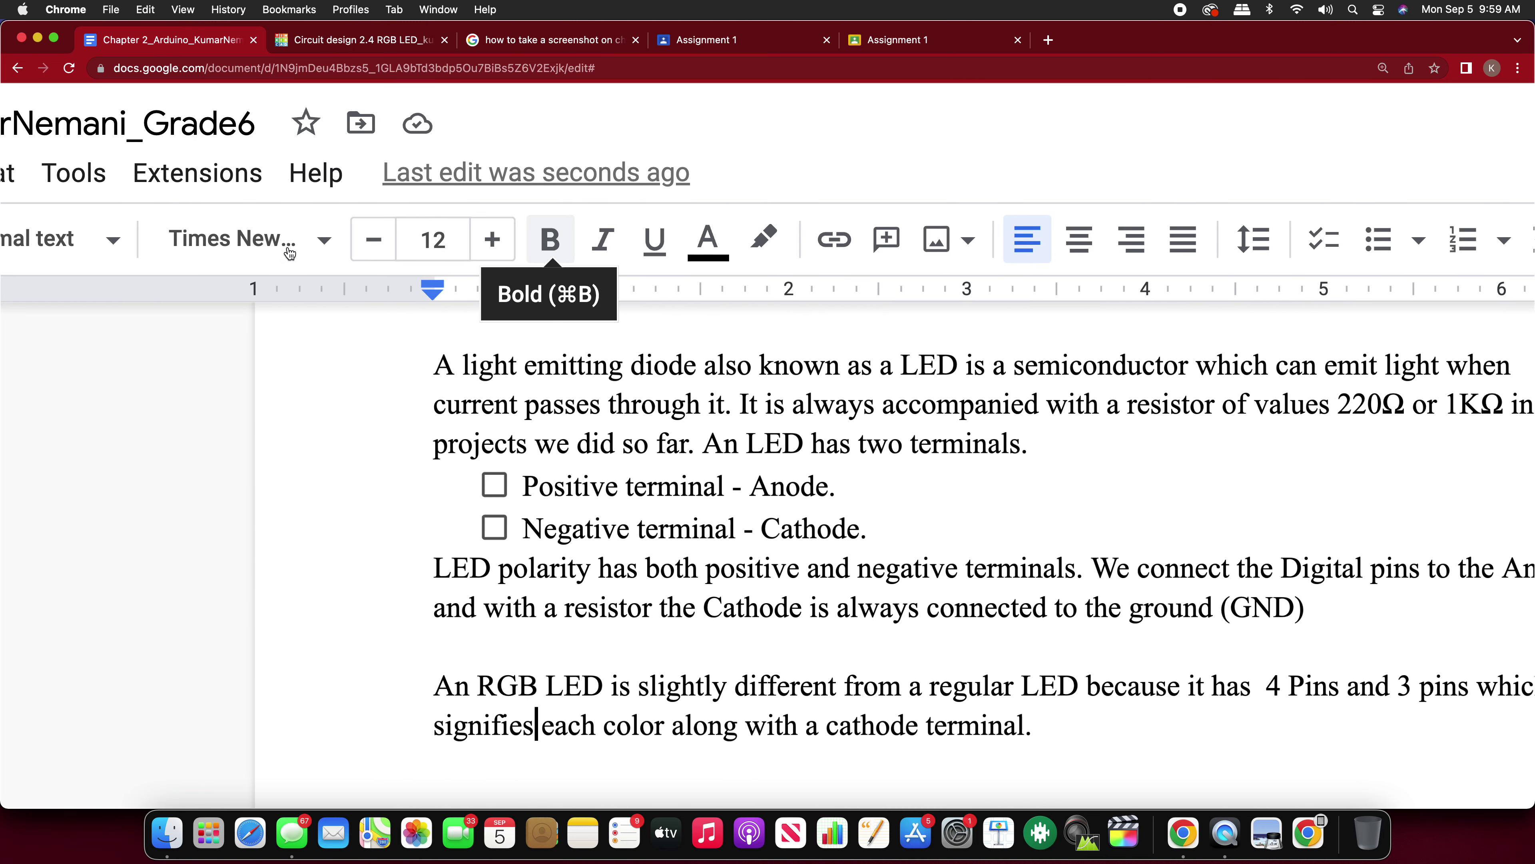
scroll(290, 252, "down", 5)
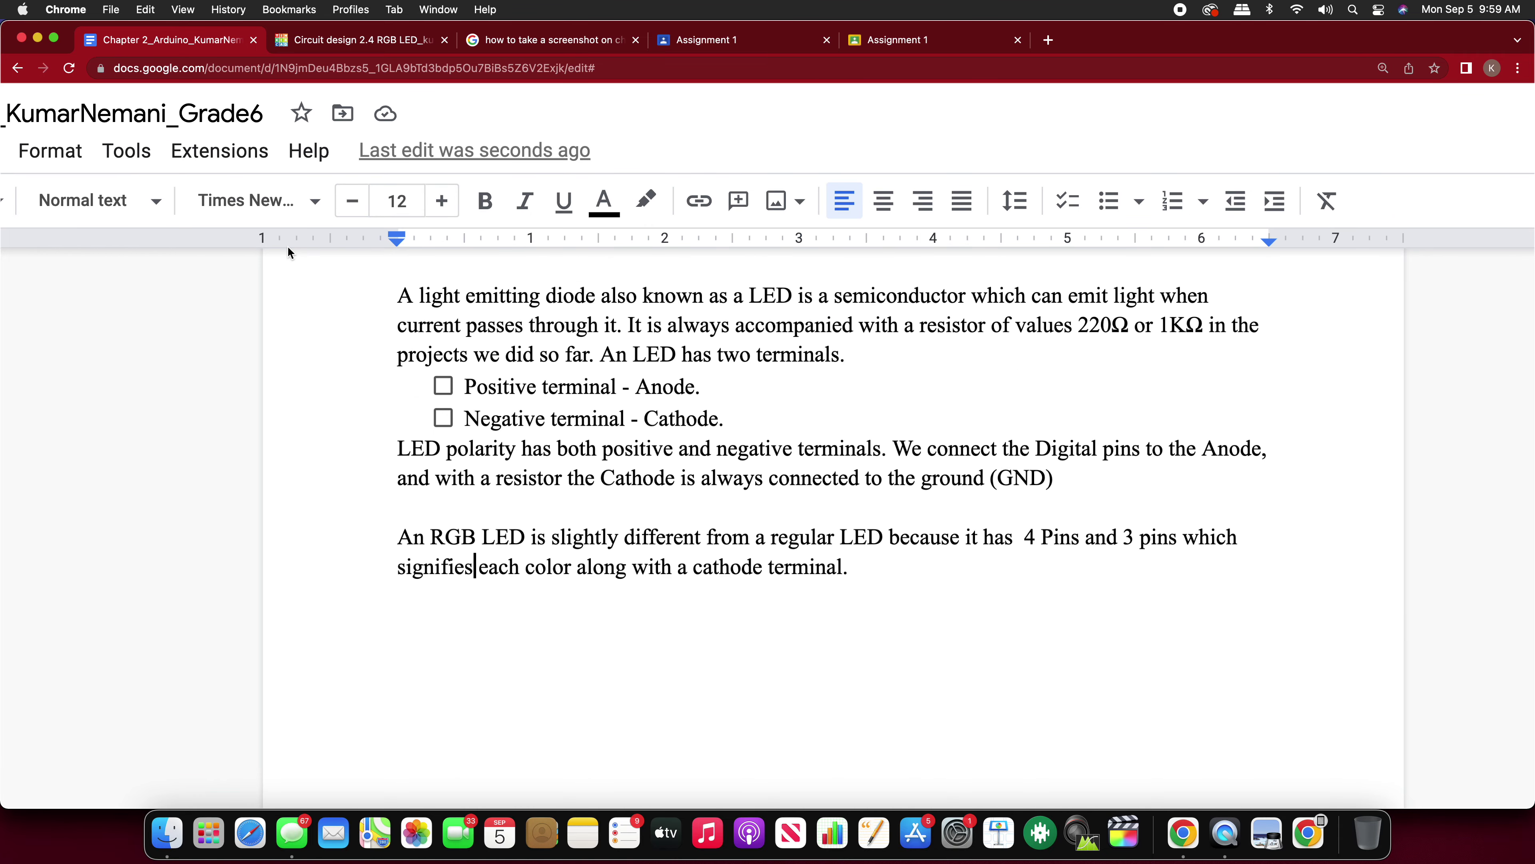
scroll(309, 238, "left", 4)
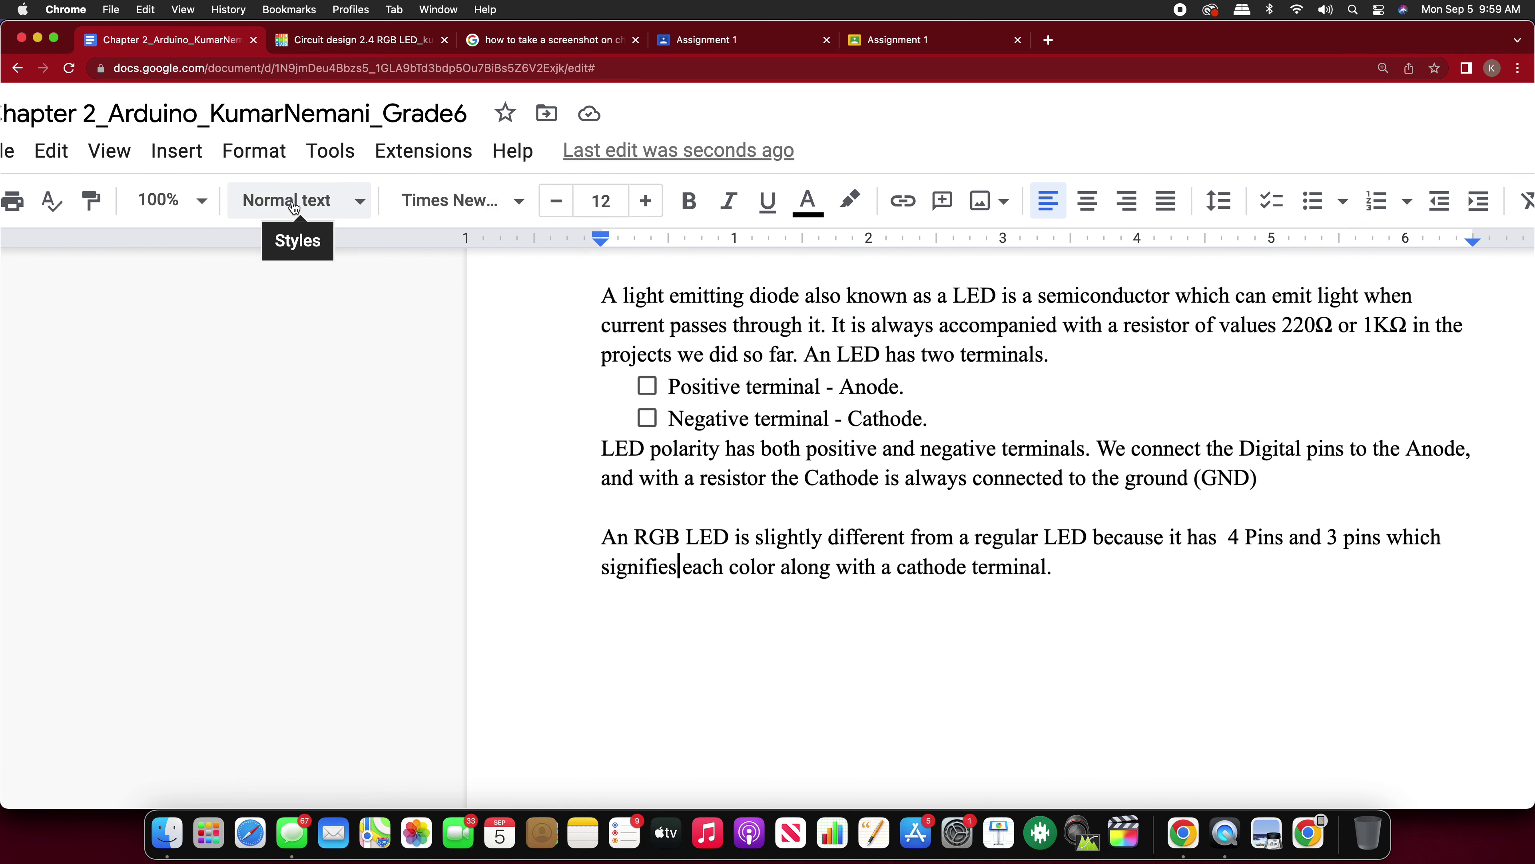
scroll(679, 566, "right", 1)
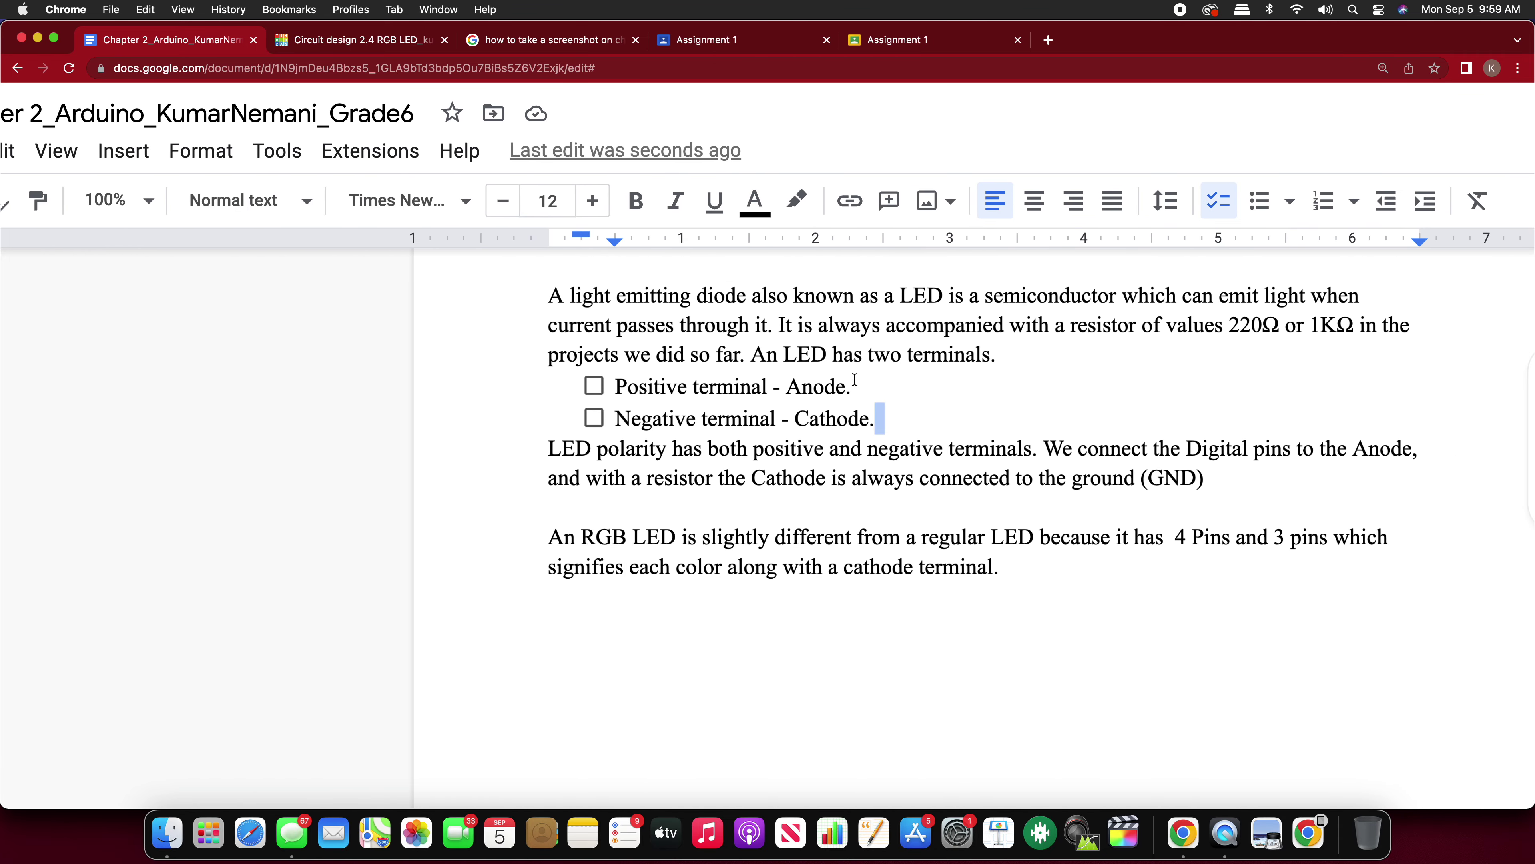
left_click(921, 397)
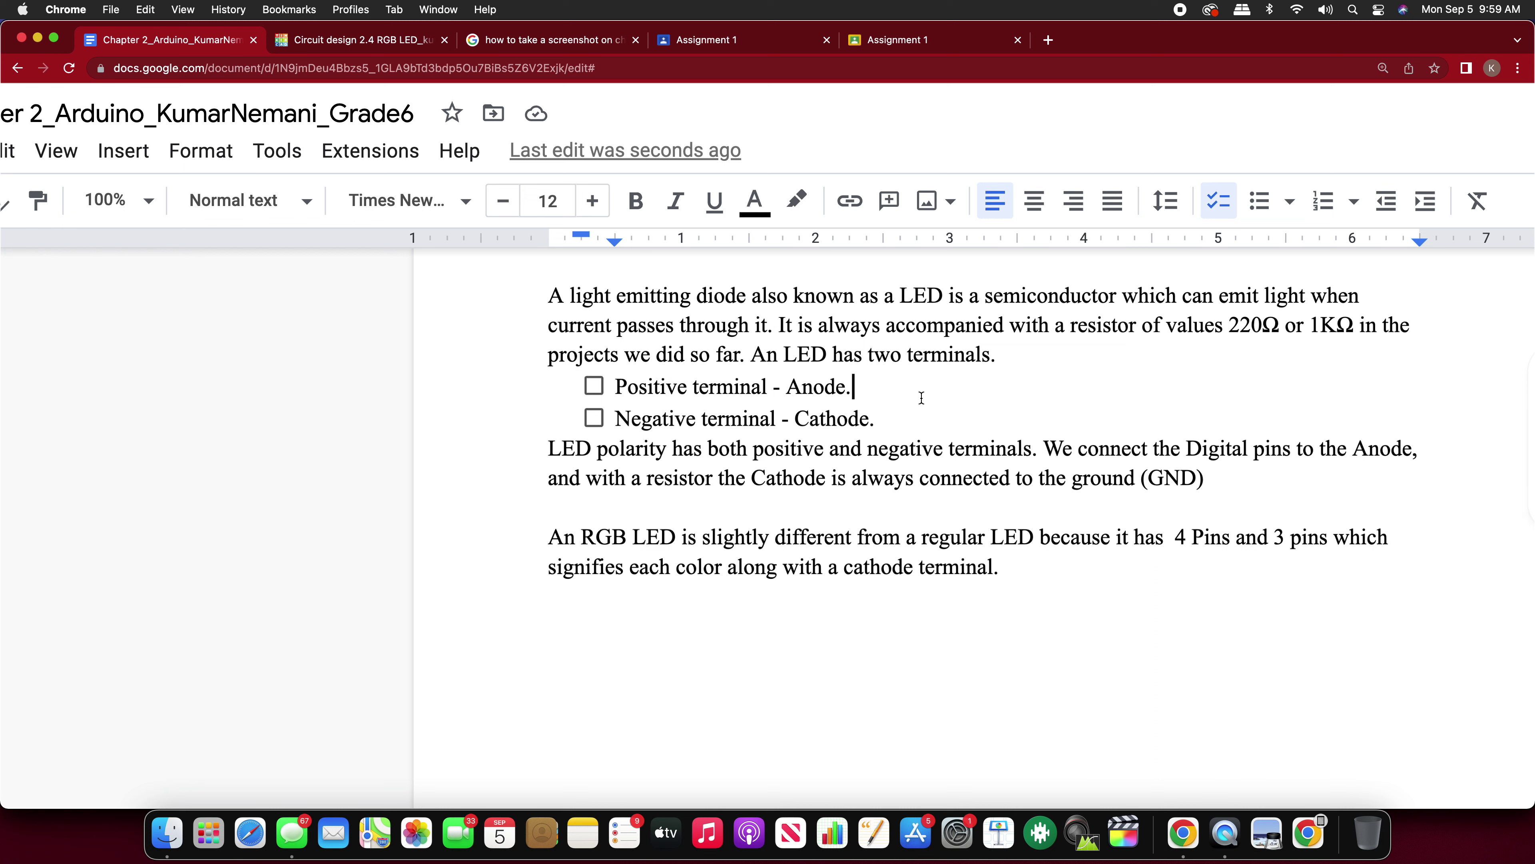
Step: Search the web for images of "LED Terminals" to insert into the document
left_click(123, 152)
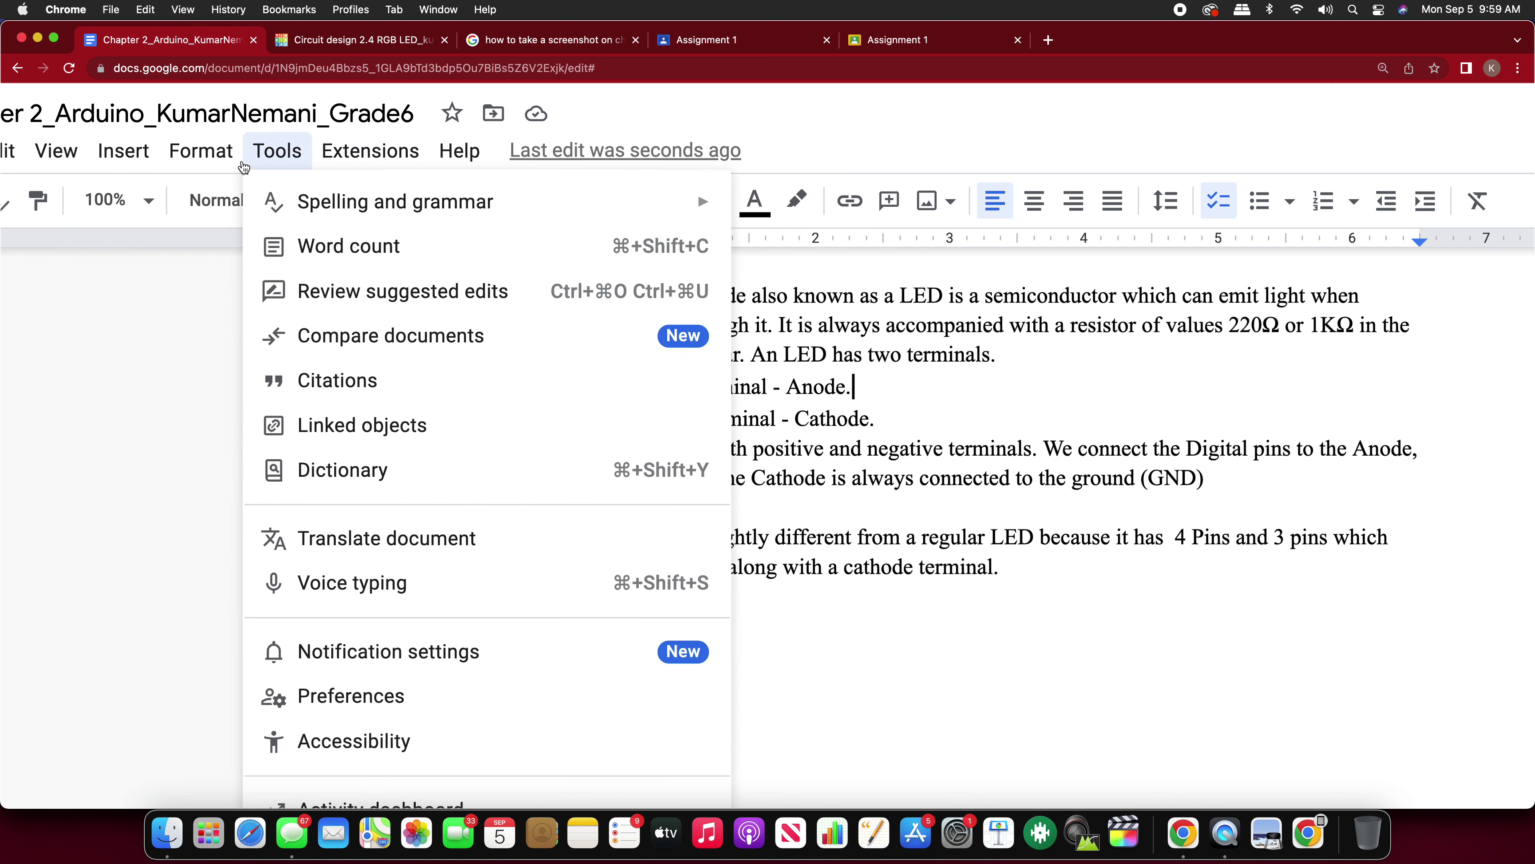
mouse_move(287, 202)
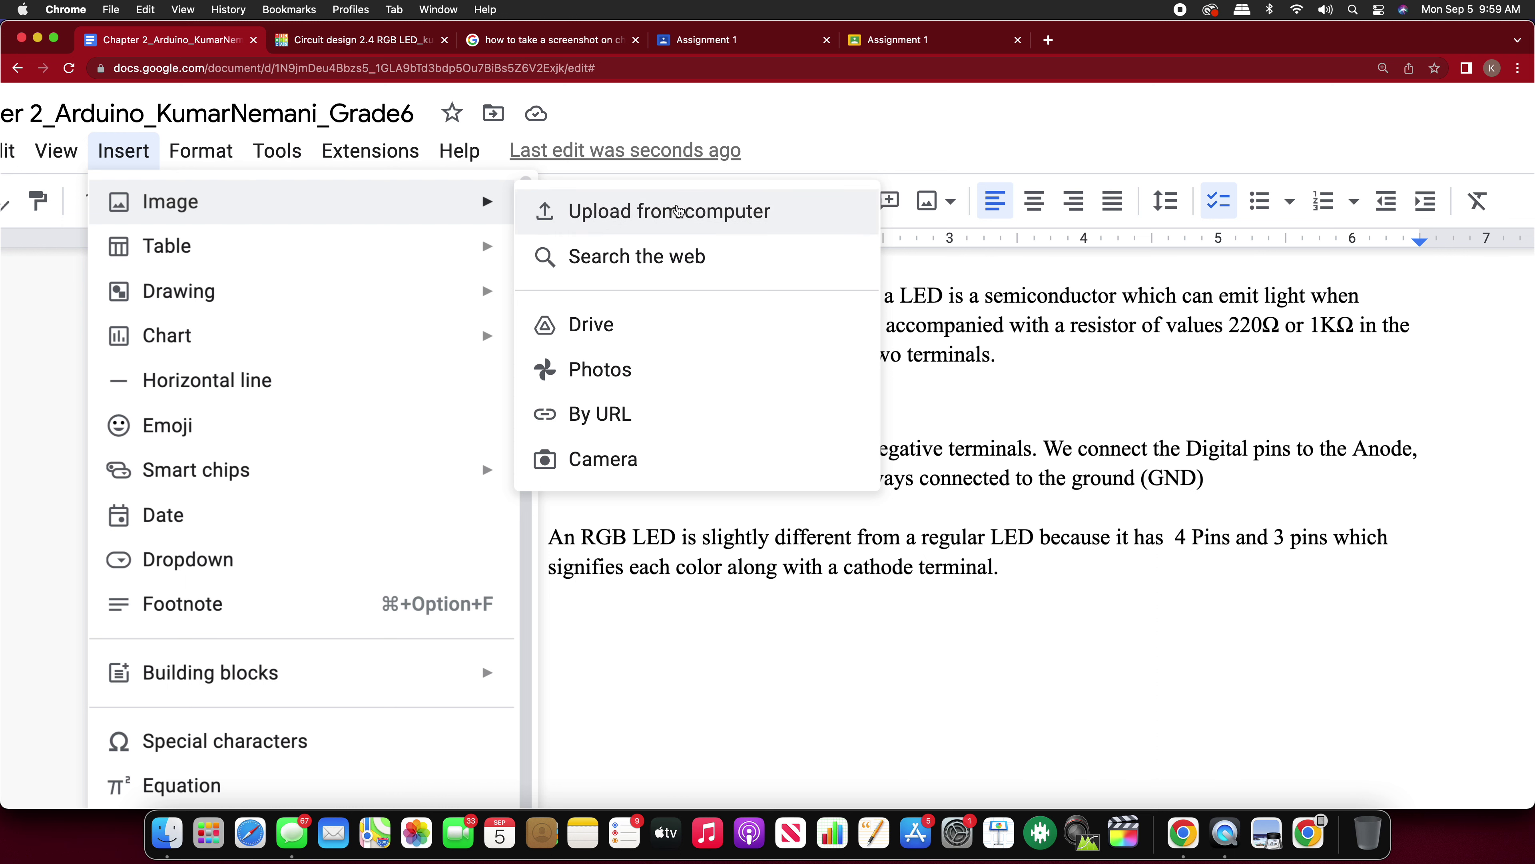
left_click(656, 257)
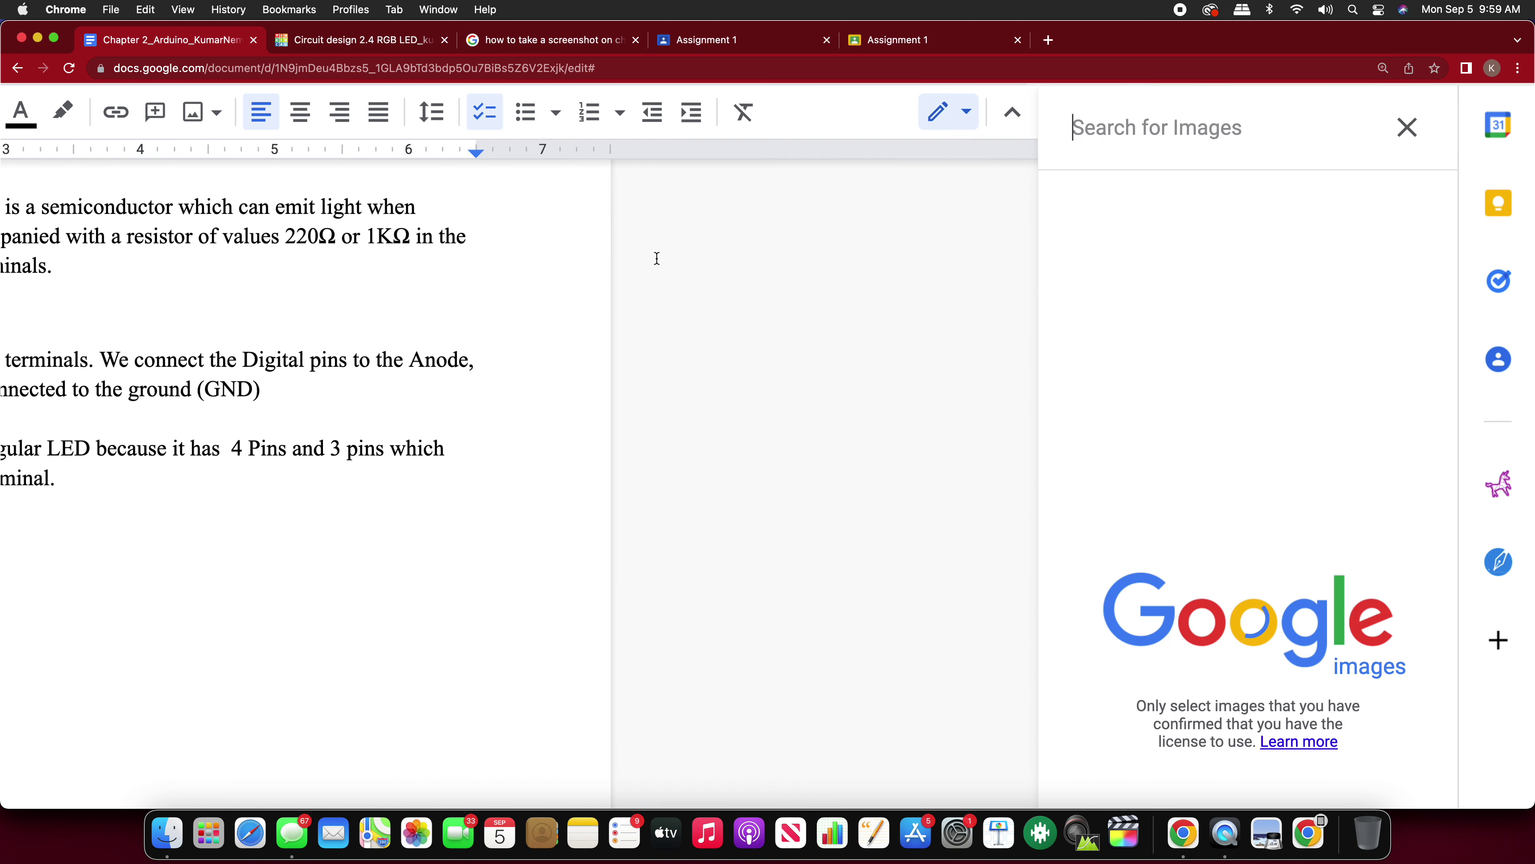
type("LED Terminals")
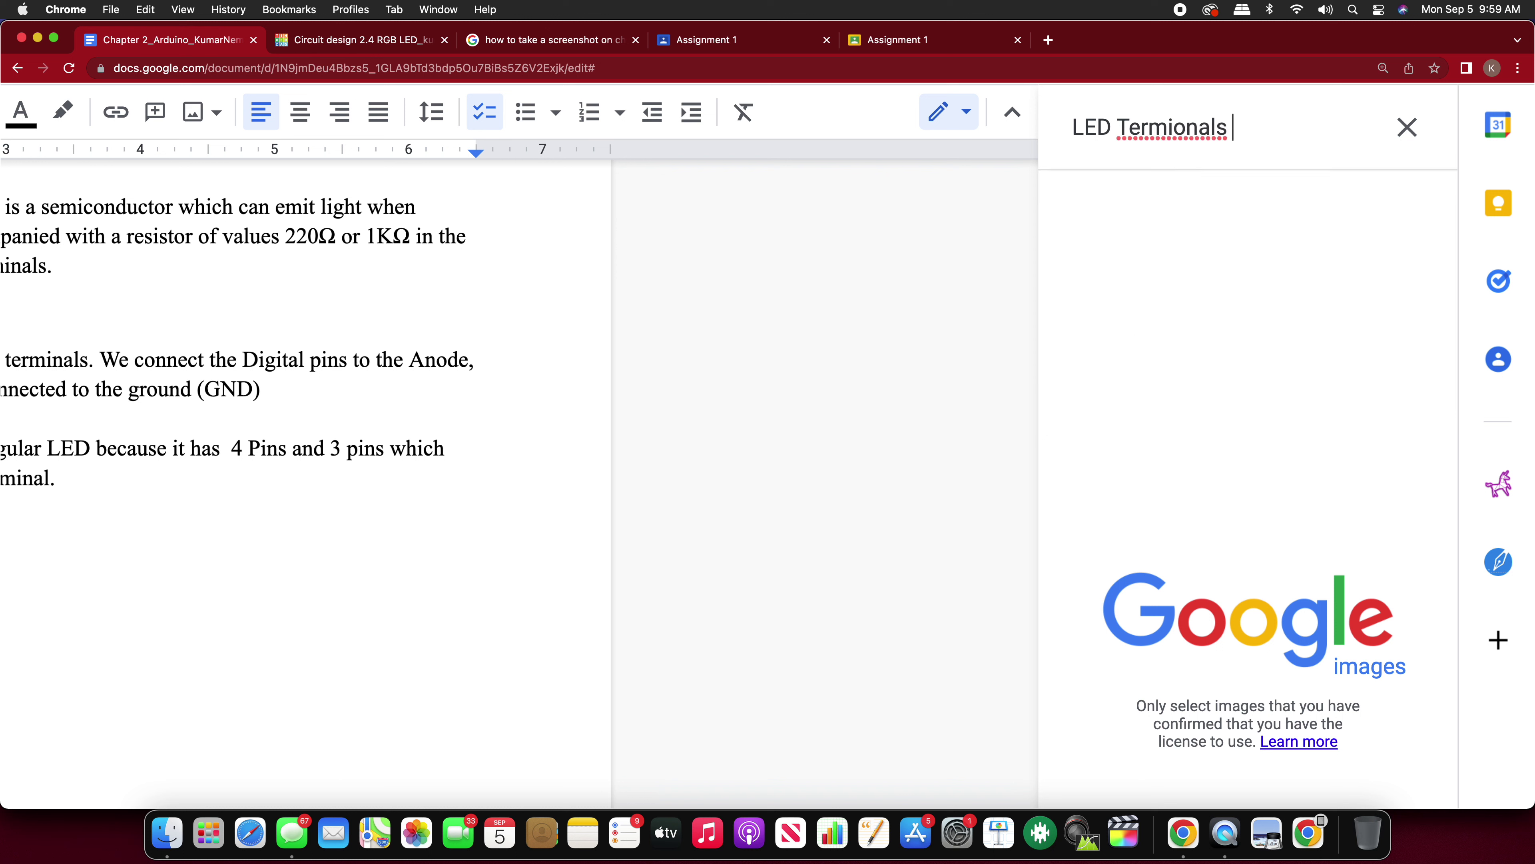
key("BackSpace")
key("BackSpace")
key("BackSpace")
key("BackSpace")
key("BackSpace")
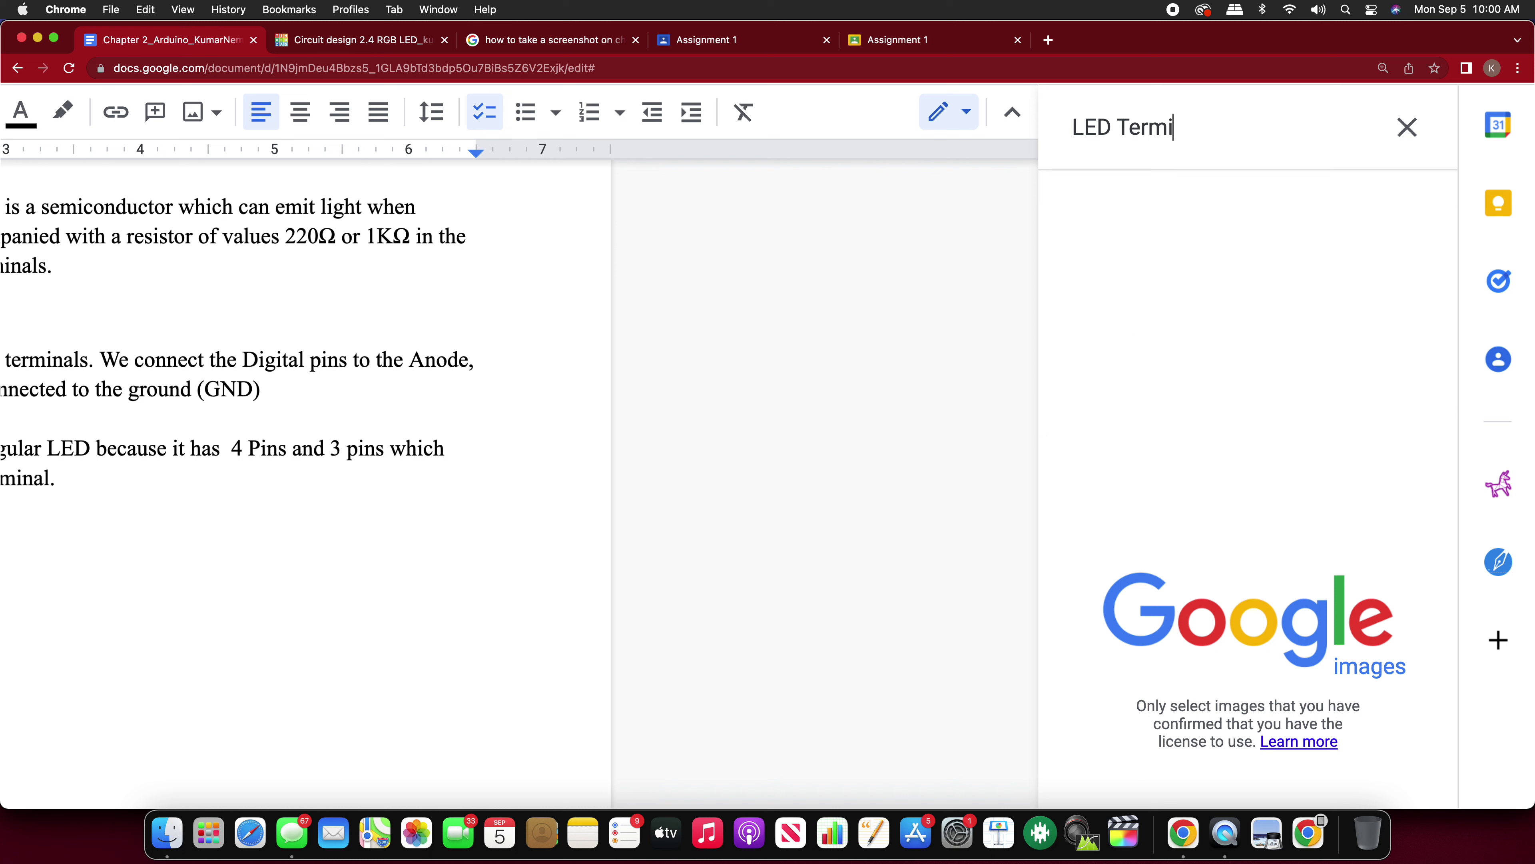
type("nals")
key("Return")
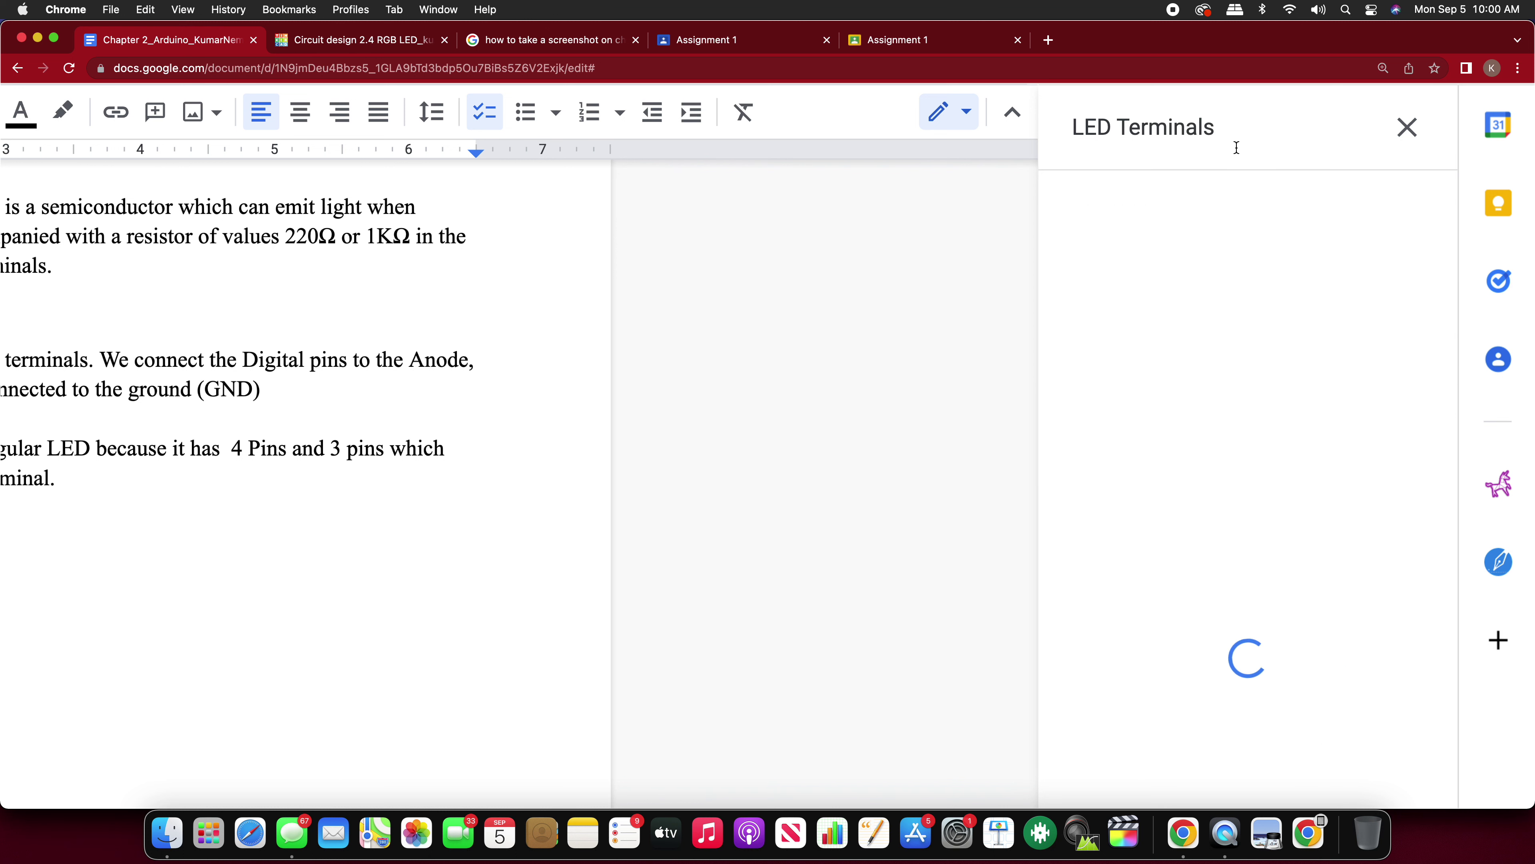
Step: Insert the red LED diagram with anode and cathode labels from the image results into the LED description
scroll(585, 454, "left", 5)
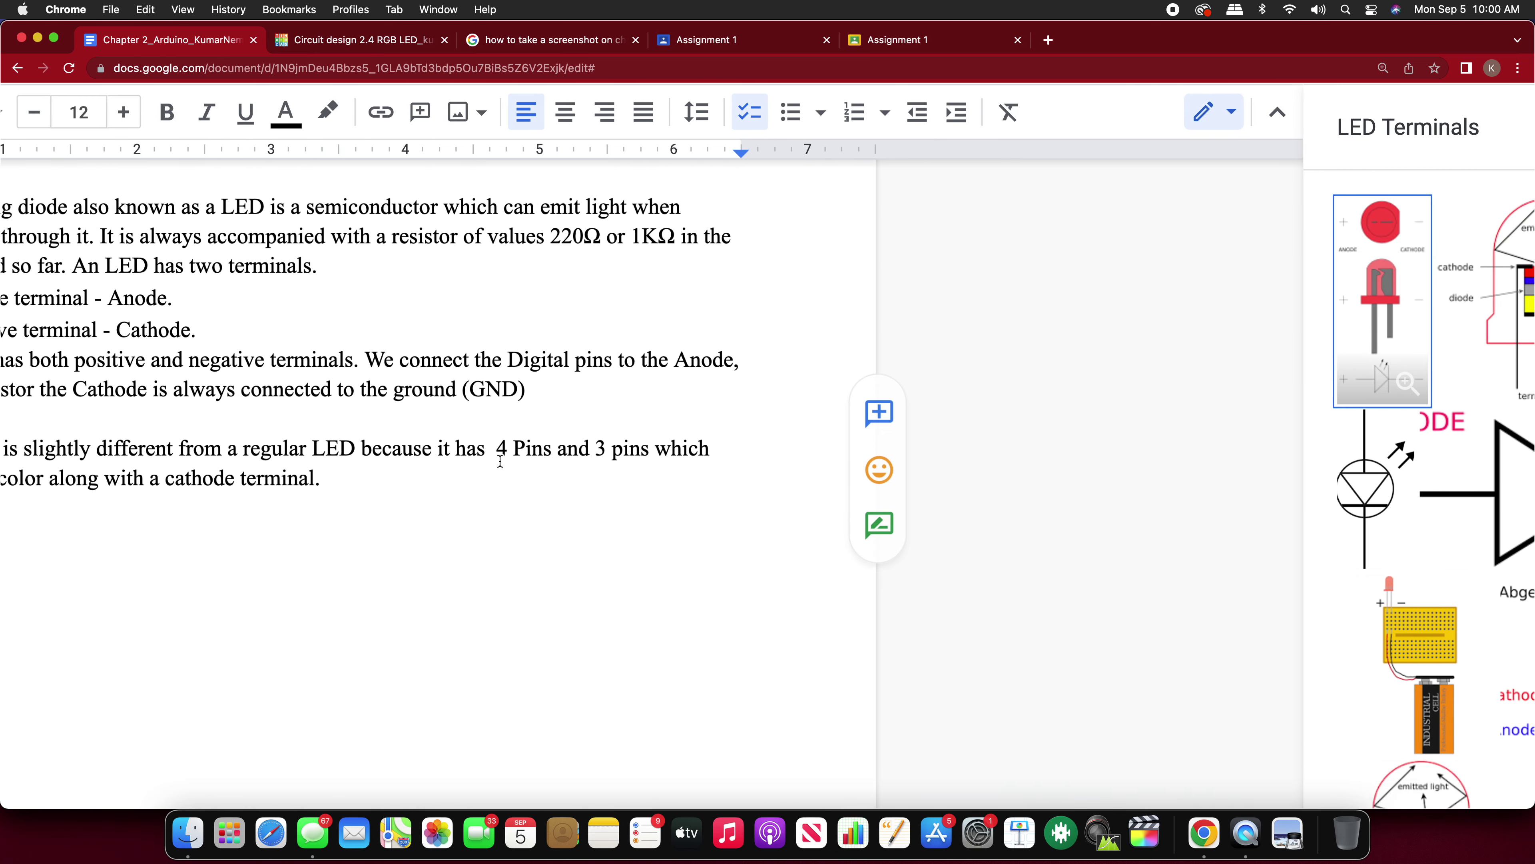
left_click_drag(1386, 266, 627, 226)
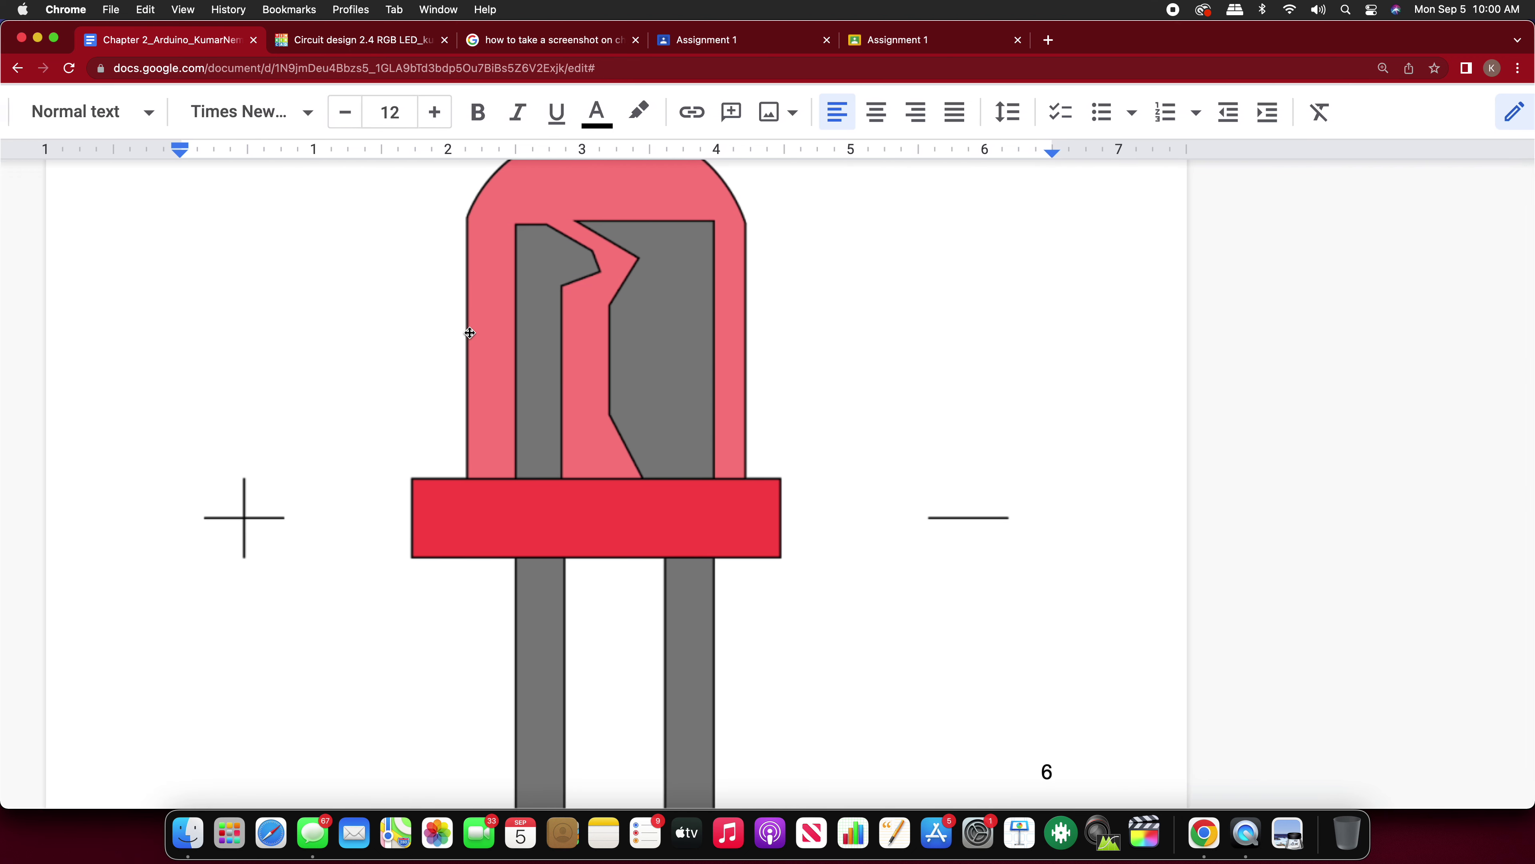
scroll(470, 332, "up", 10)
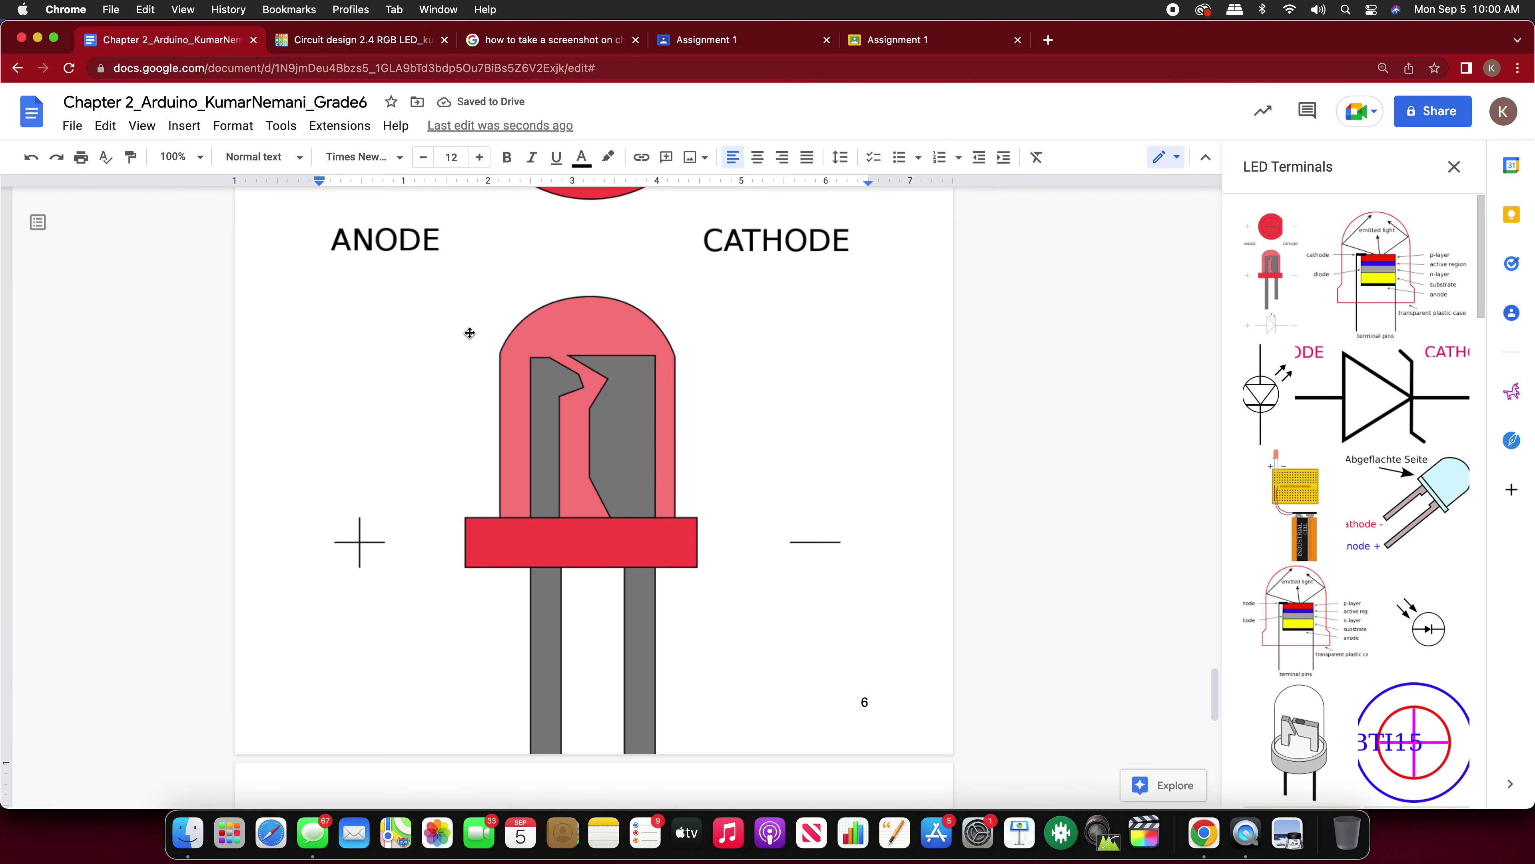
scroll(470, 333, "up", 10)
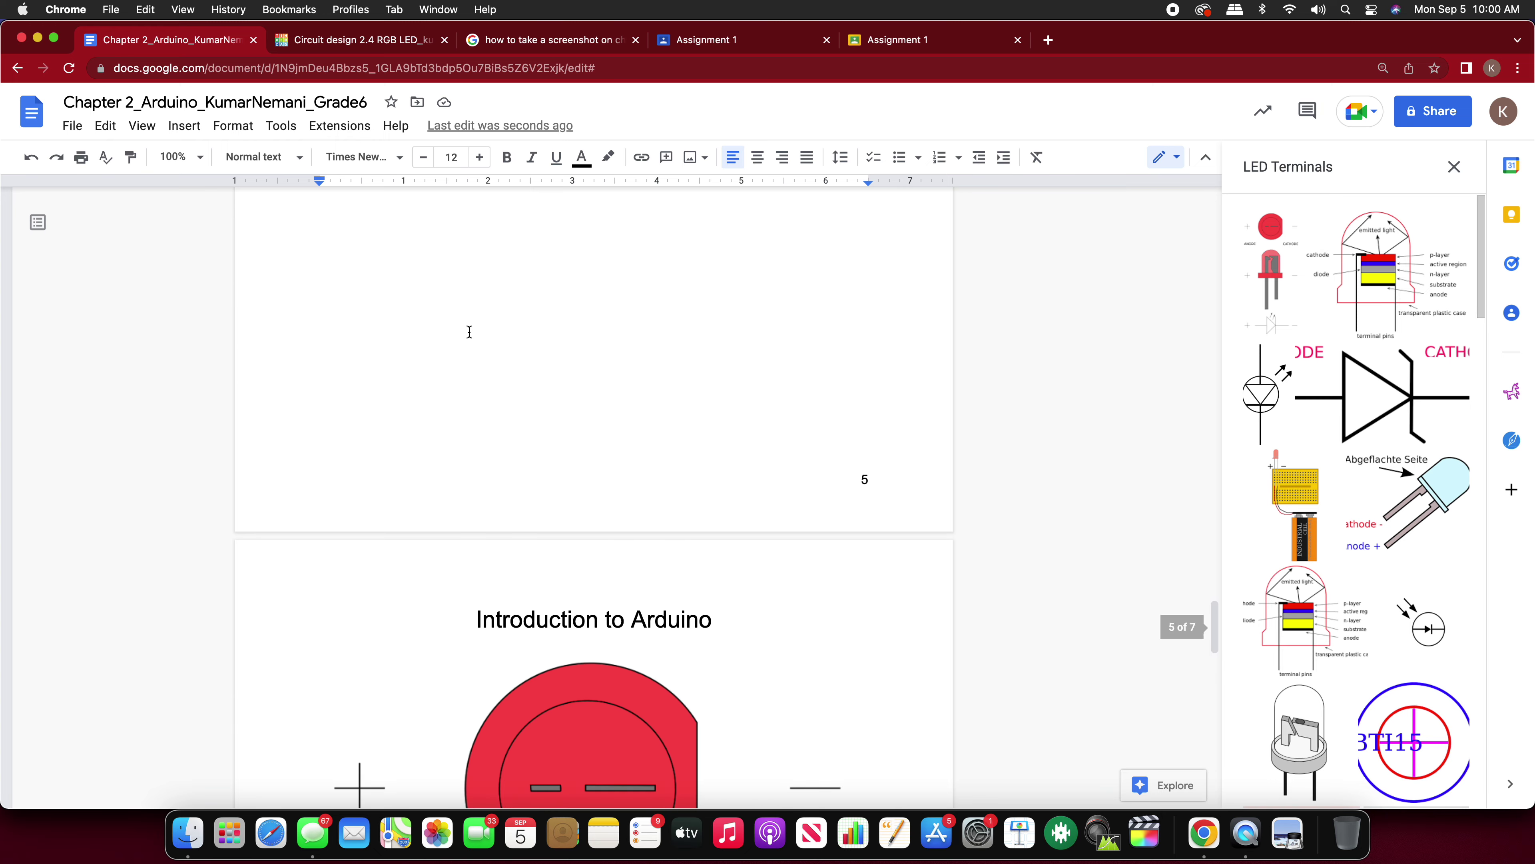
scroll(470, 333, "down", 15)
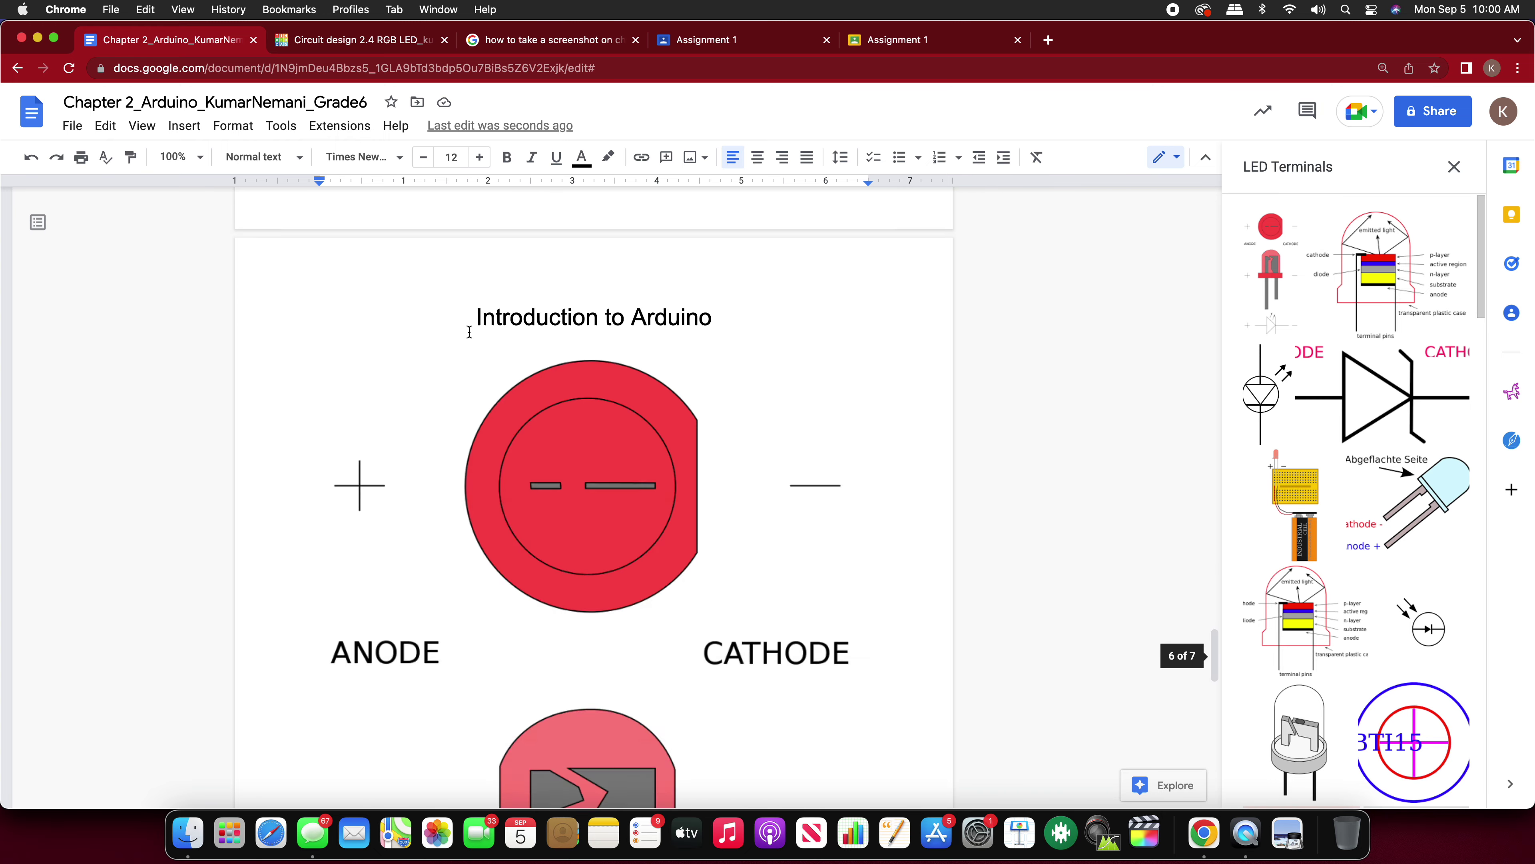
Step: Place the LED diagram in front of the text and fix its position on the page
left_click(369, 650)
scroll(367, 647, "down", 8)
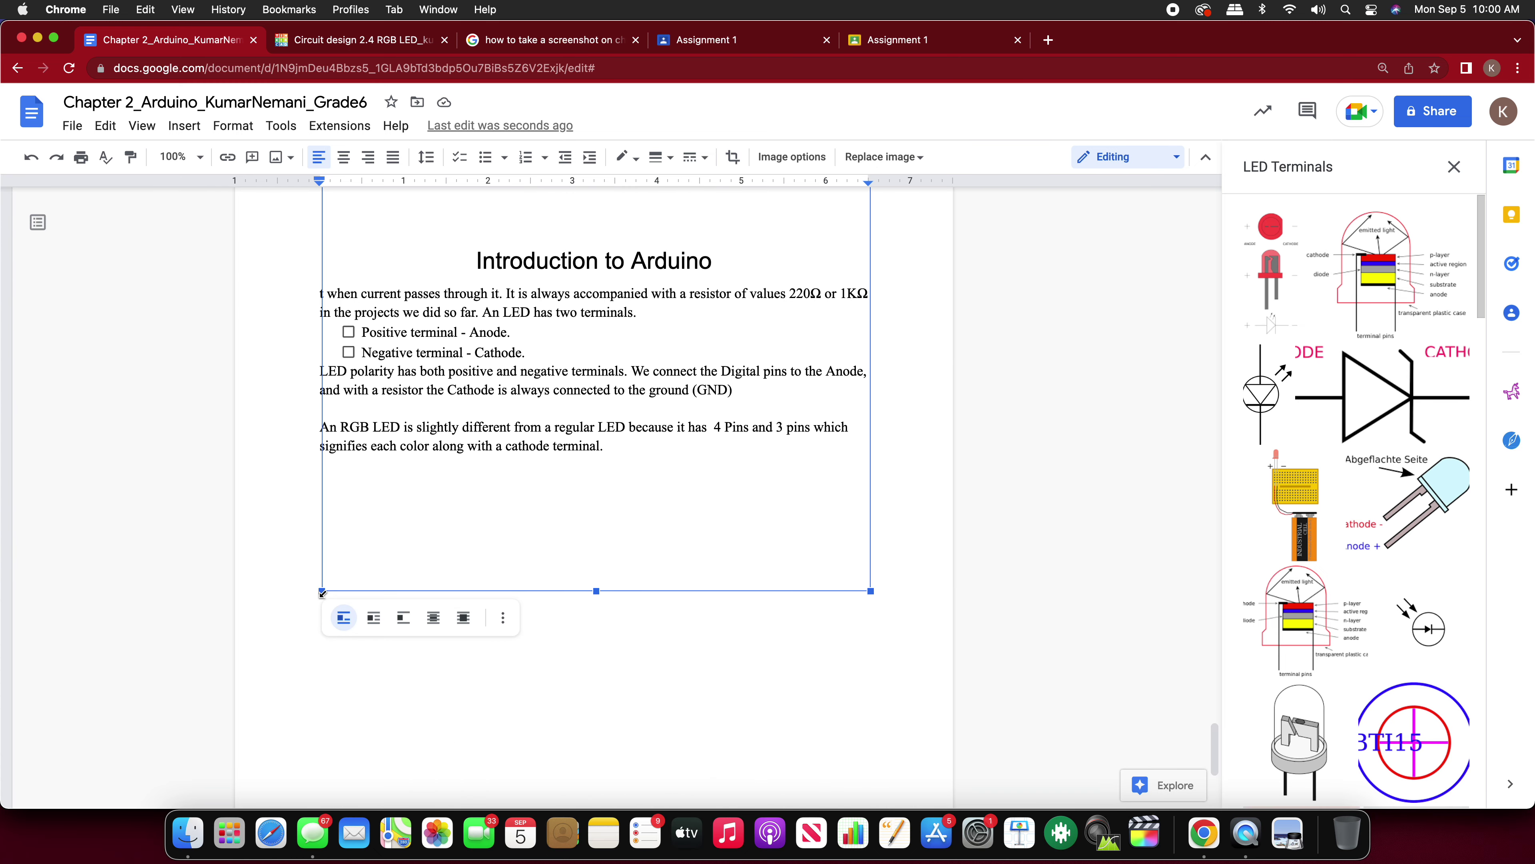
left_click(464, 617)
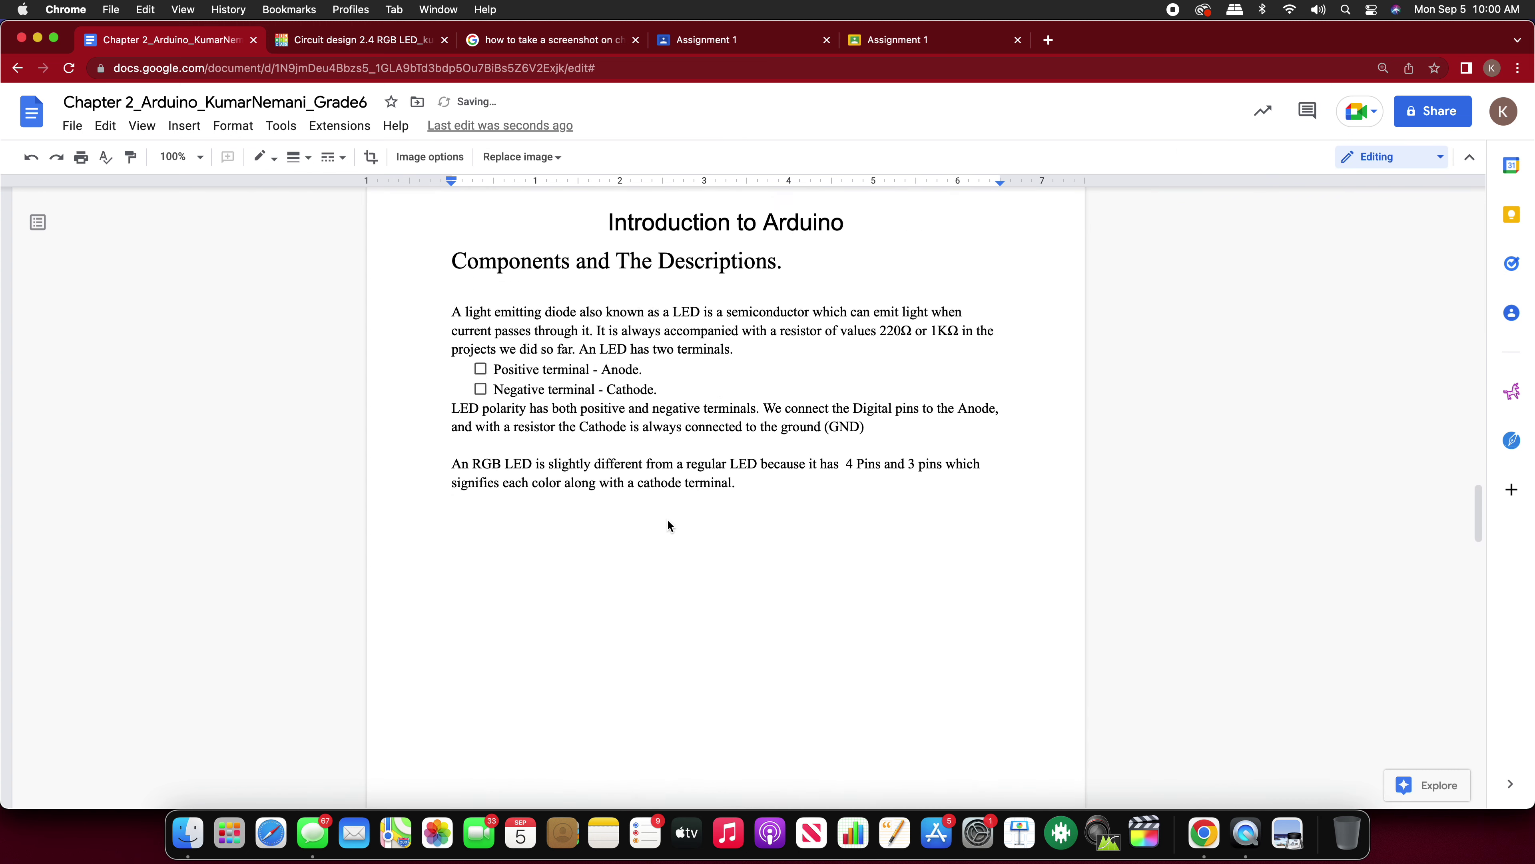
scroll(667, 518, "down", 15)
scroll(668, 521, "down", 5)
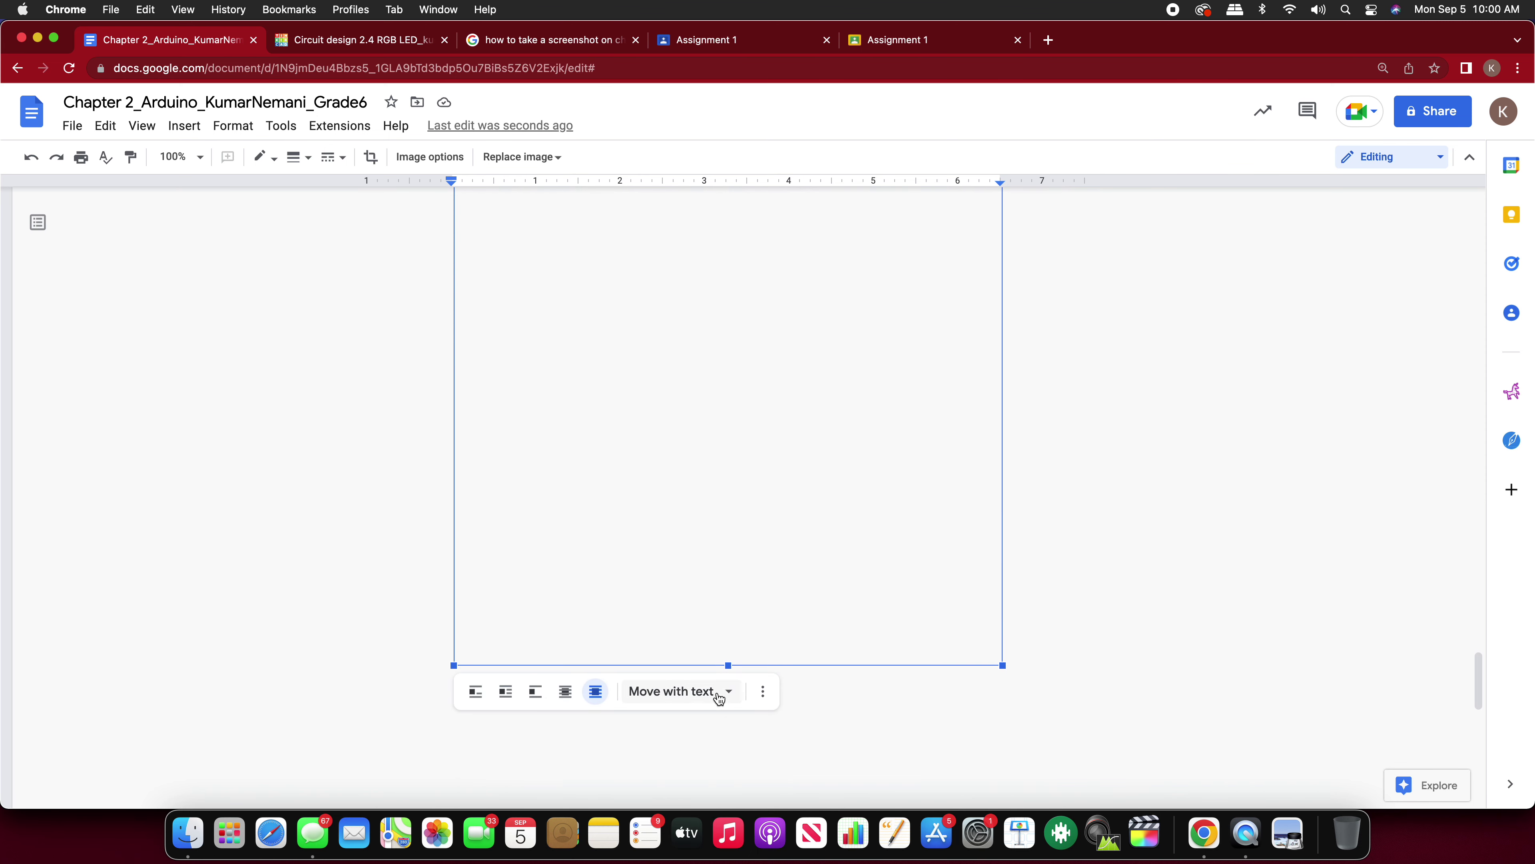
left_click(718, 691)
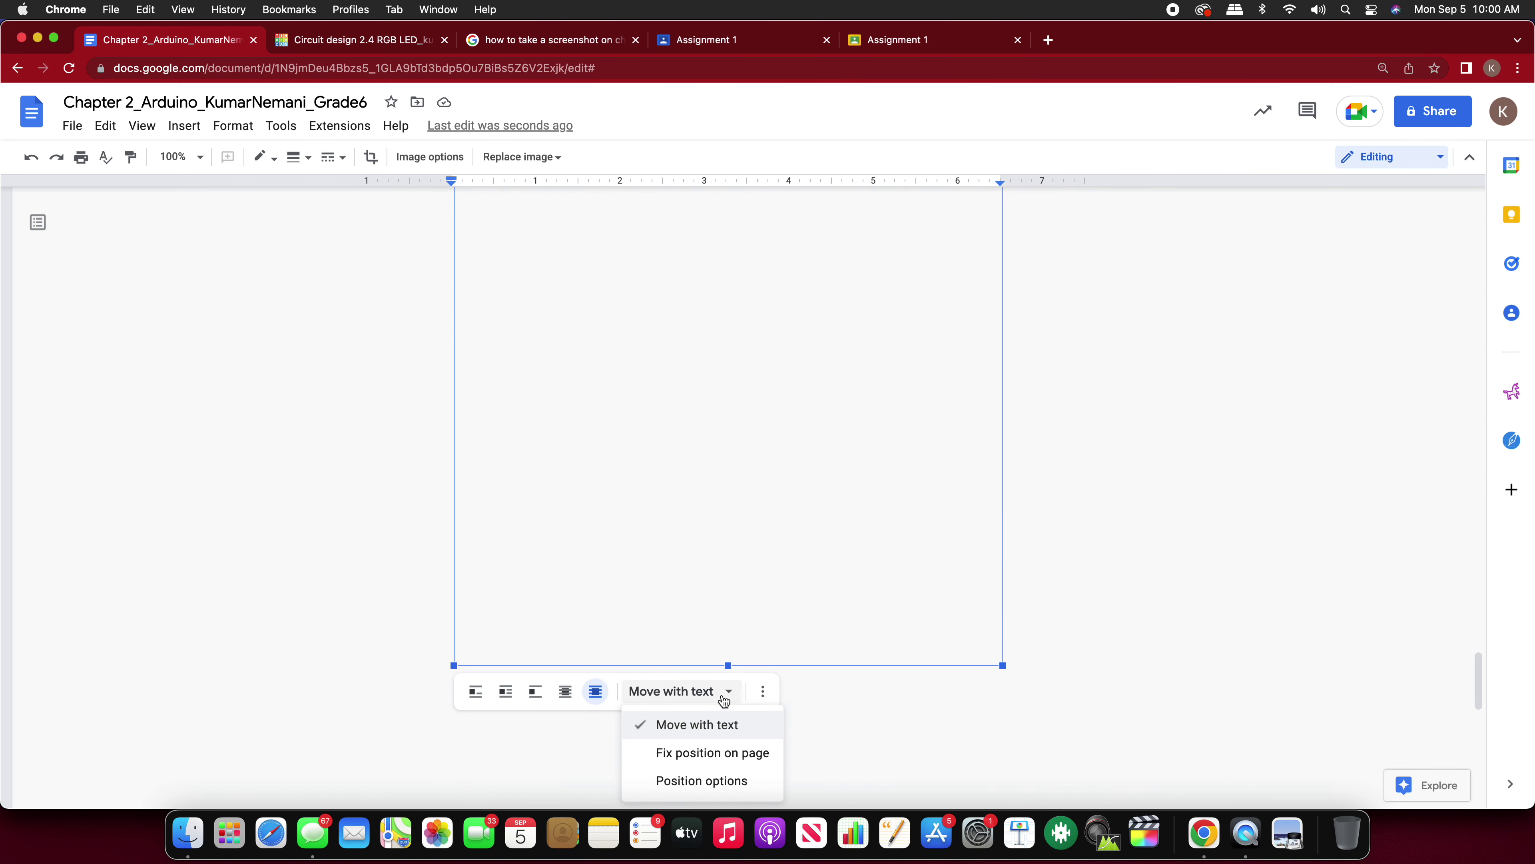
left_click(742, 763)
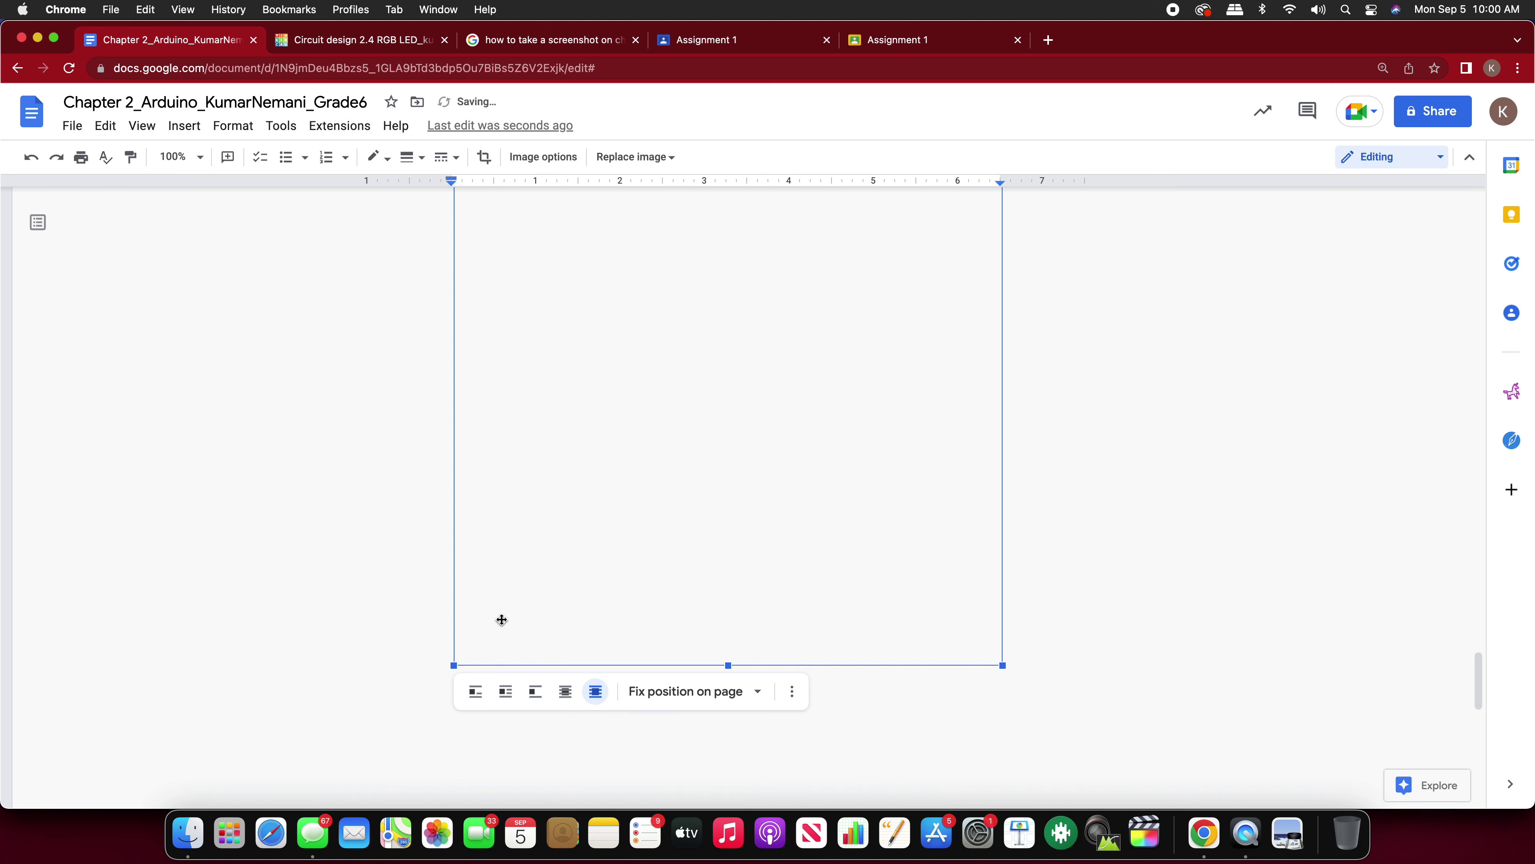
Step: Shrink the LED diagram to about 2.8 inches wide and move it up onto the lower part of page 4
left_click_drag(452, 667, 781, 319)
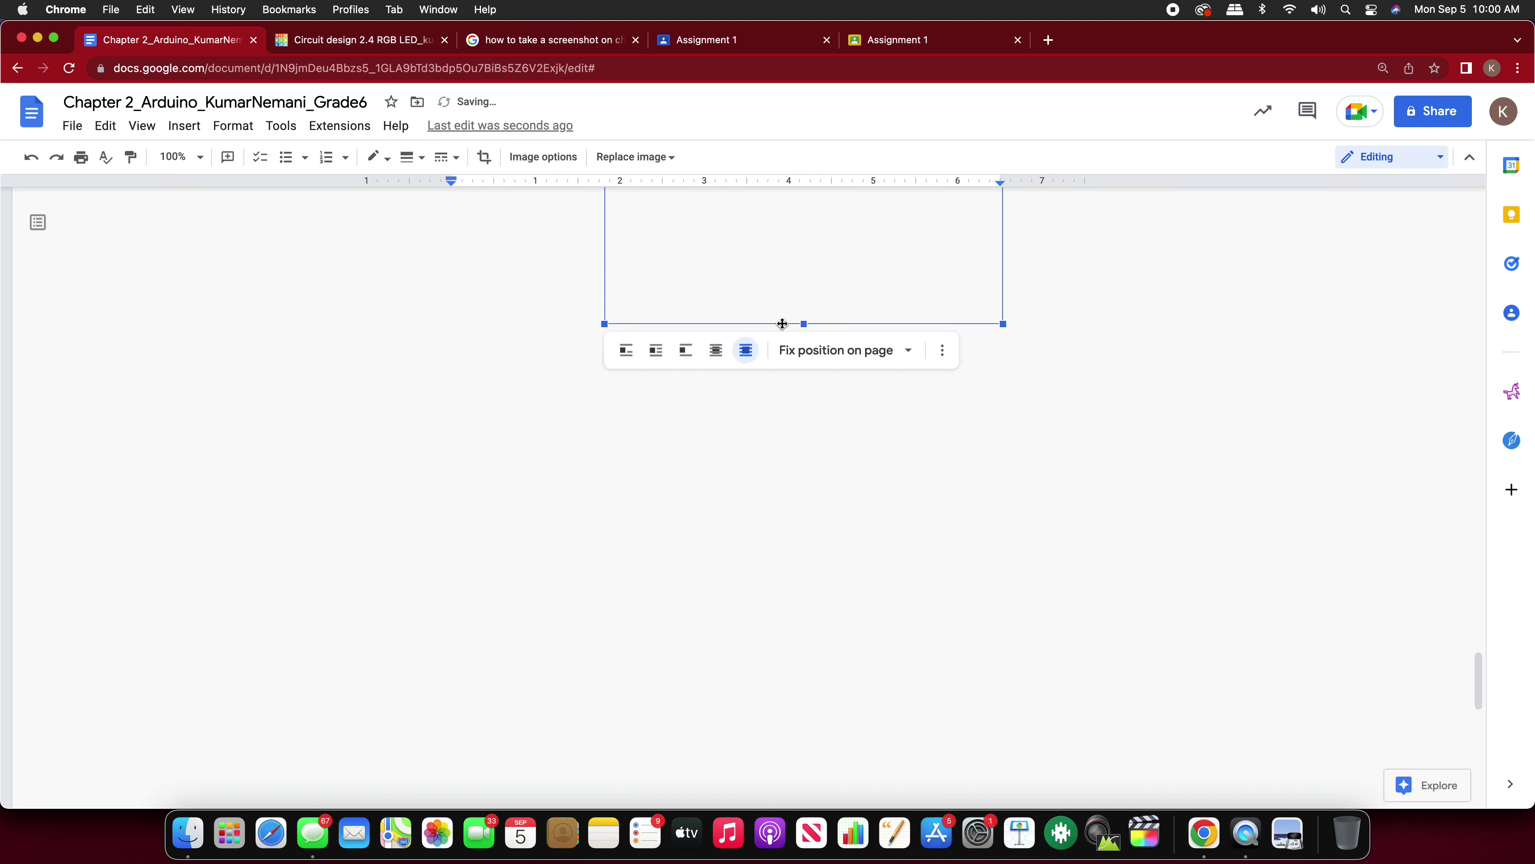
scroll(763, 354, "up", 4)
left_click_drag(604, 577, 986, 210)
scroll(986, 210, "up", 4)
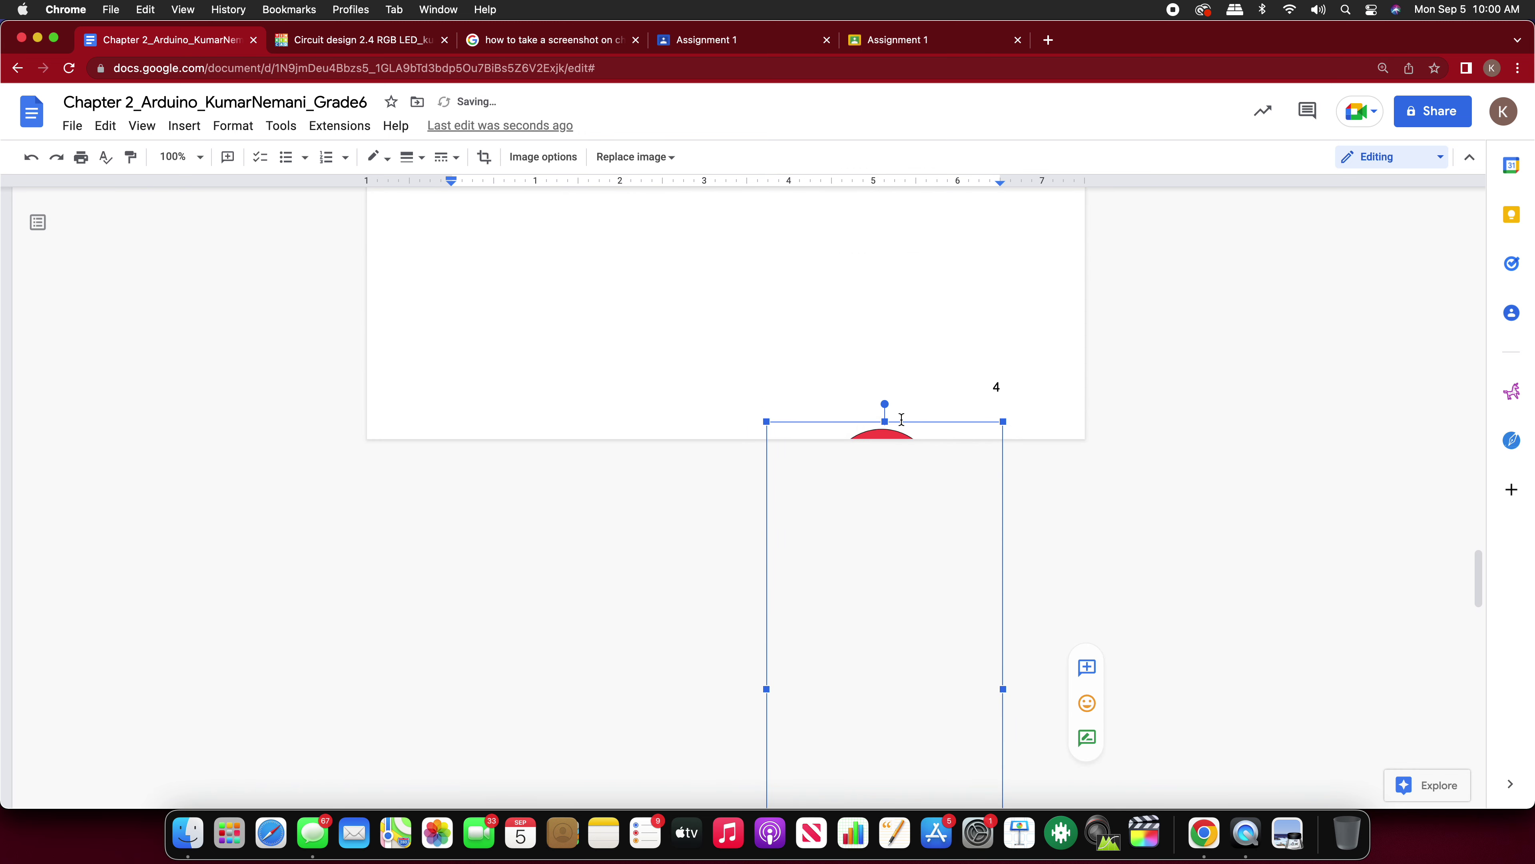
left_click_drag(902, 429, 902, 317)
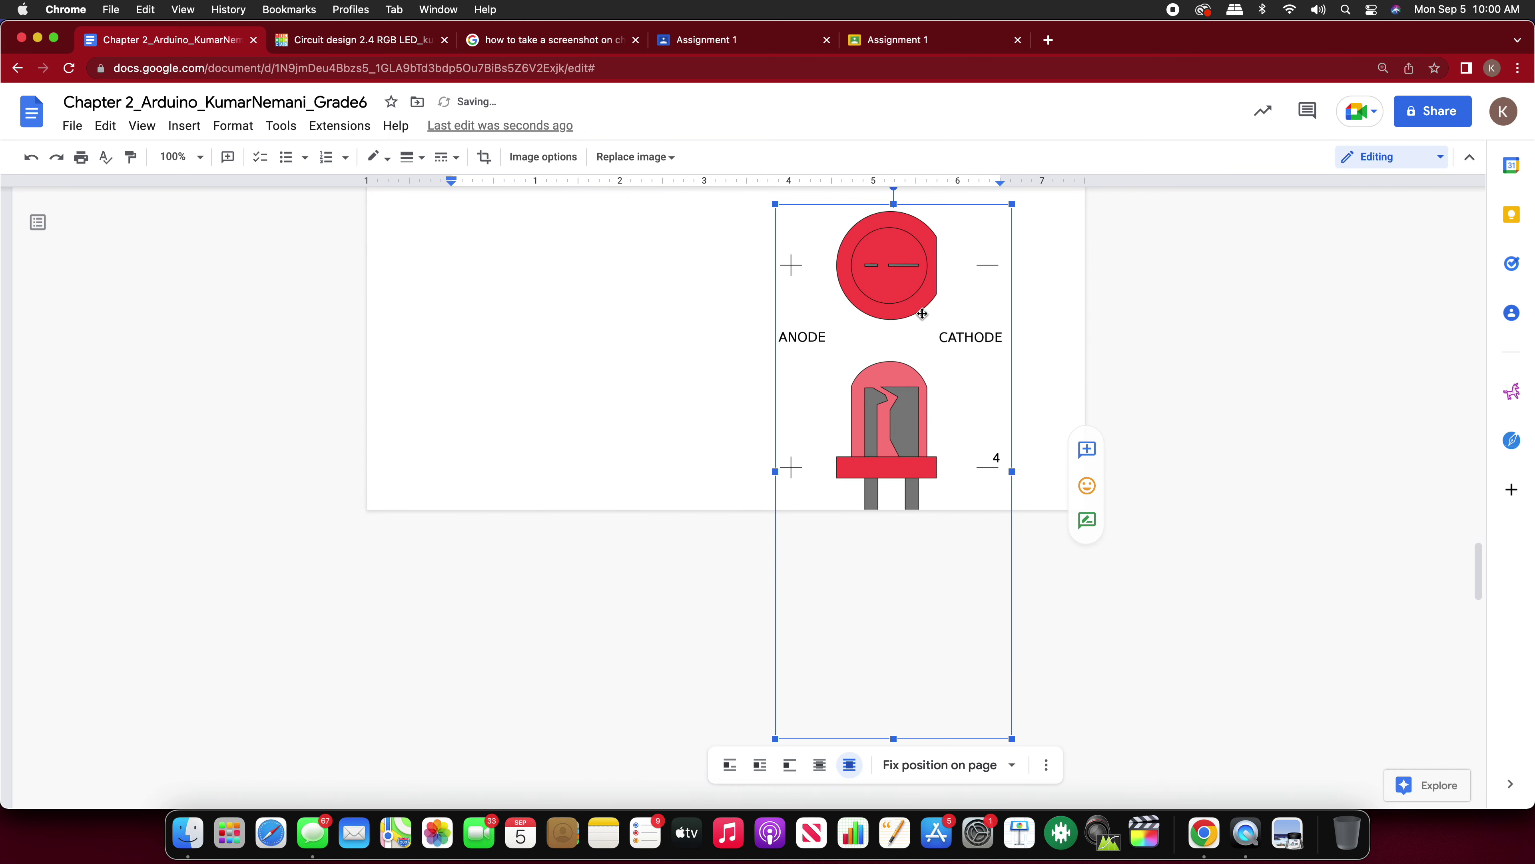
Step: Reduce the LED diagram to about 1.2 inches wide and move it up page 4, above the page number
scroll(902, 365, "up", 1)
left_click_drag(773, 786, 909, 481)
scroll(957, 589, "up", 3)
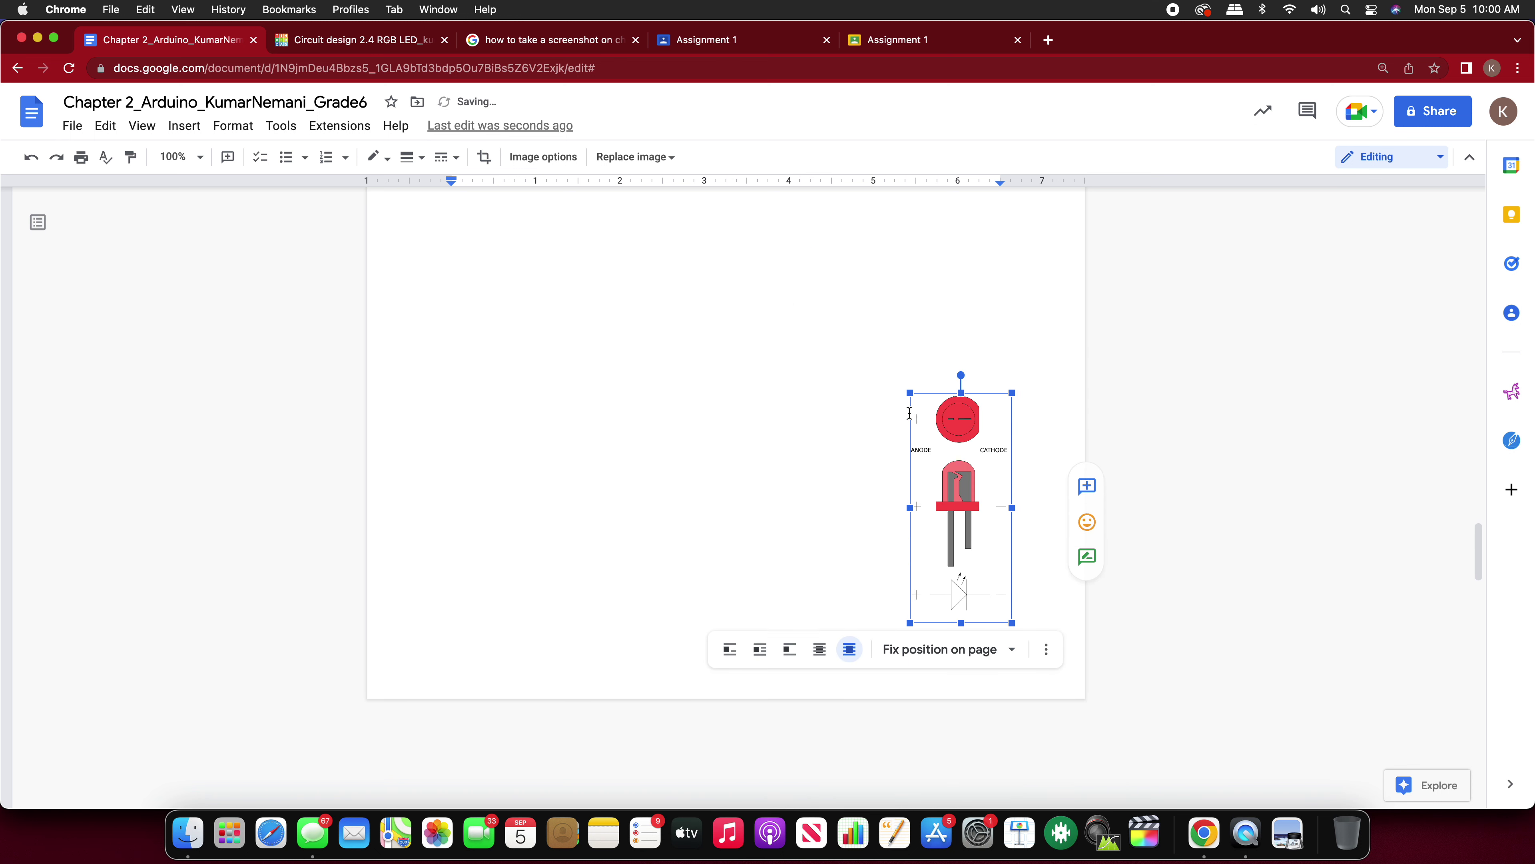
left_click_drag(956, 617, 957, 551)
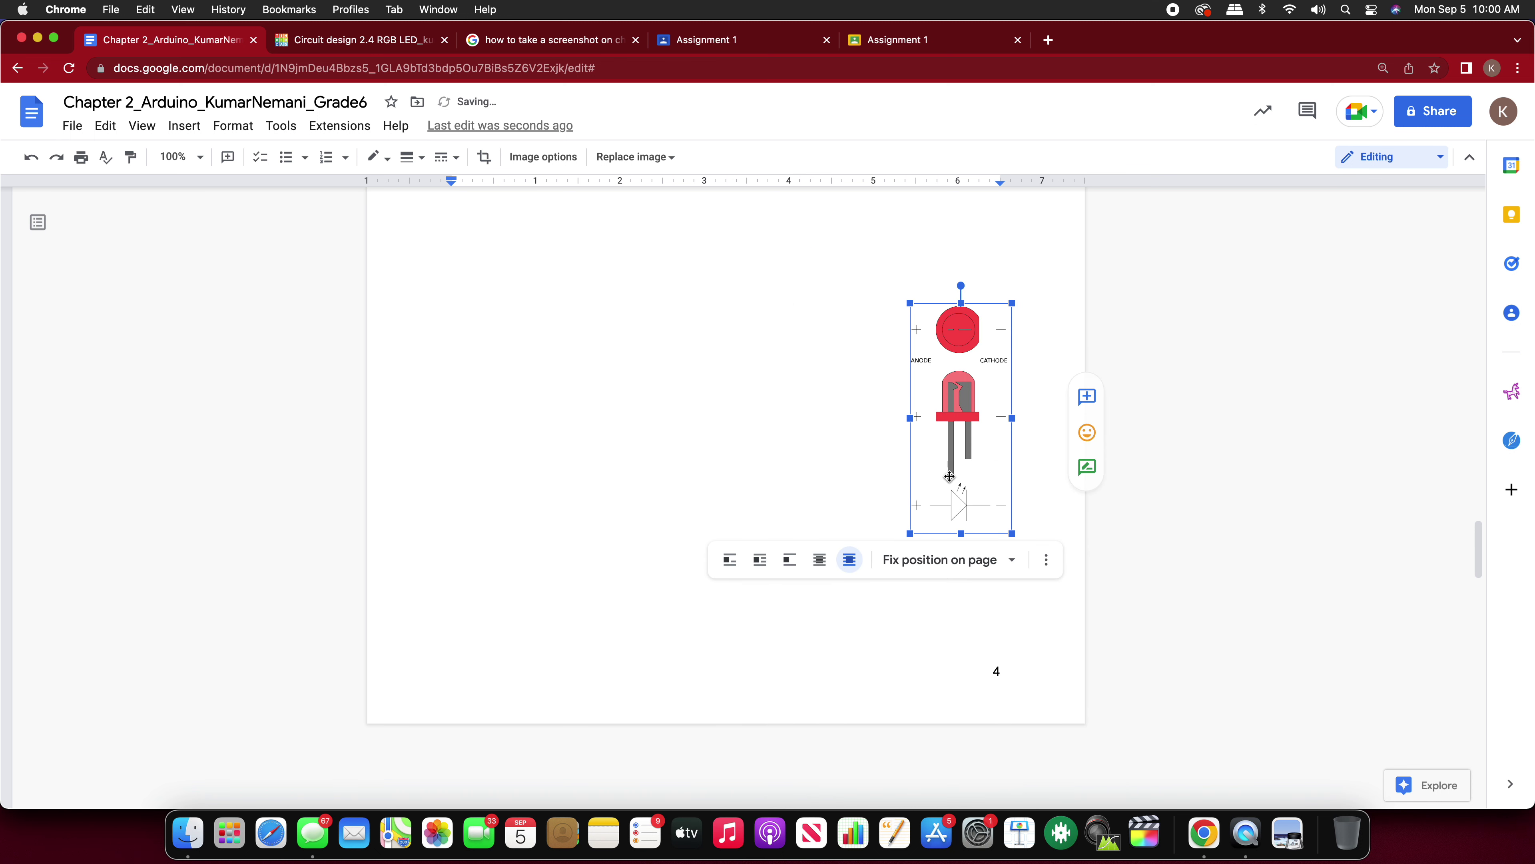